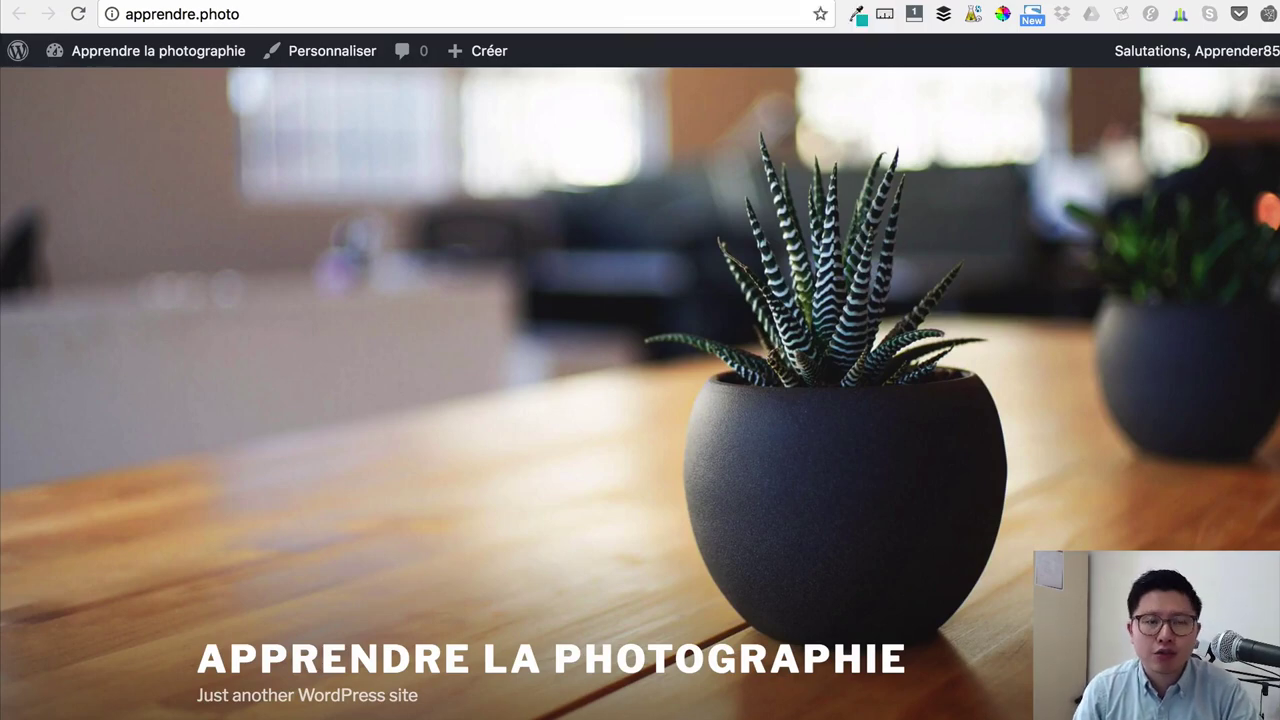
- Go to the WordPress admin dashboard and open the site's general settings
left_click(390, 2)
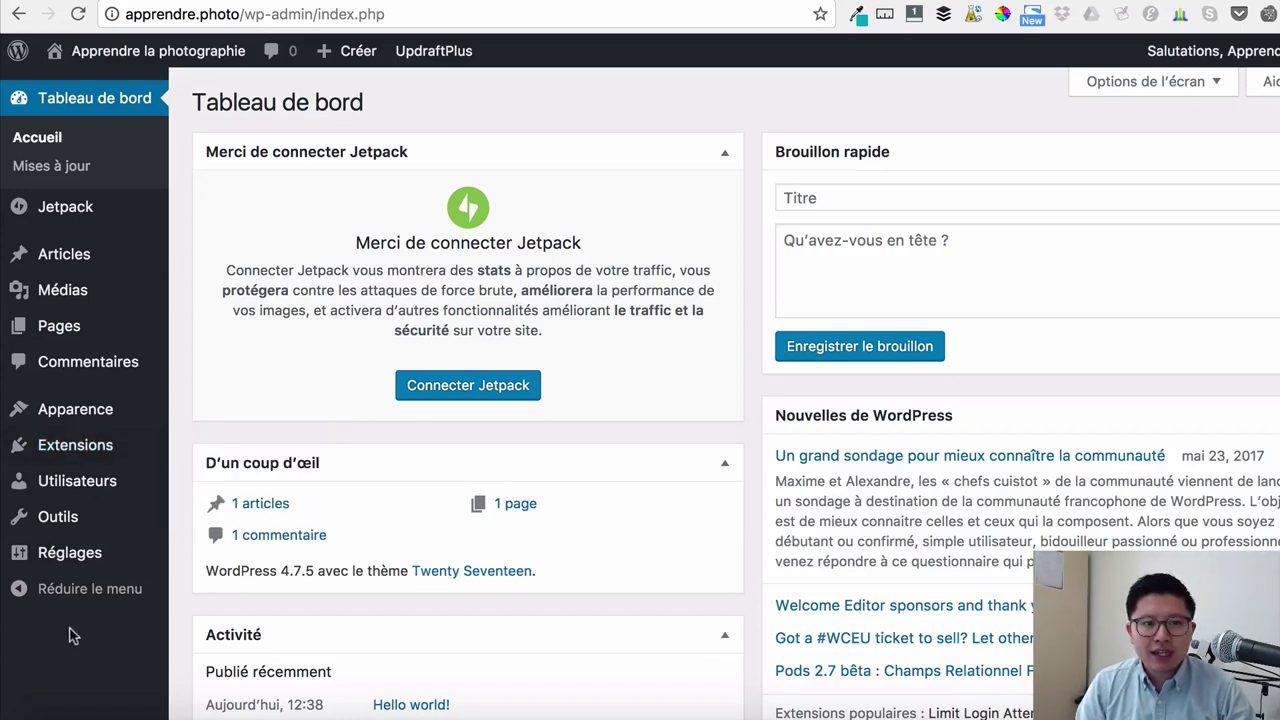
mouse_move(91, 565)
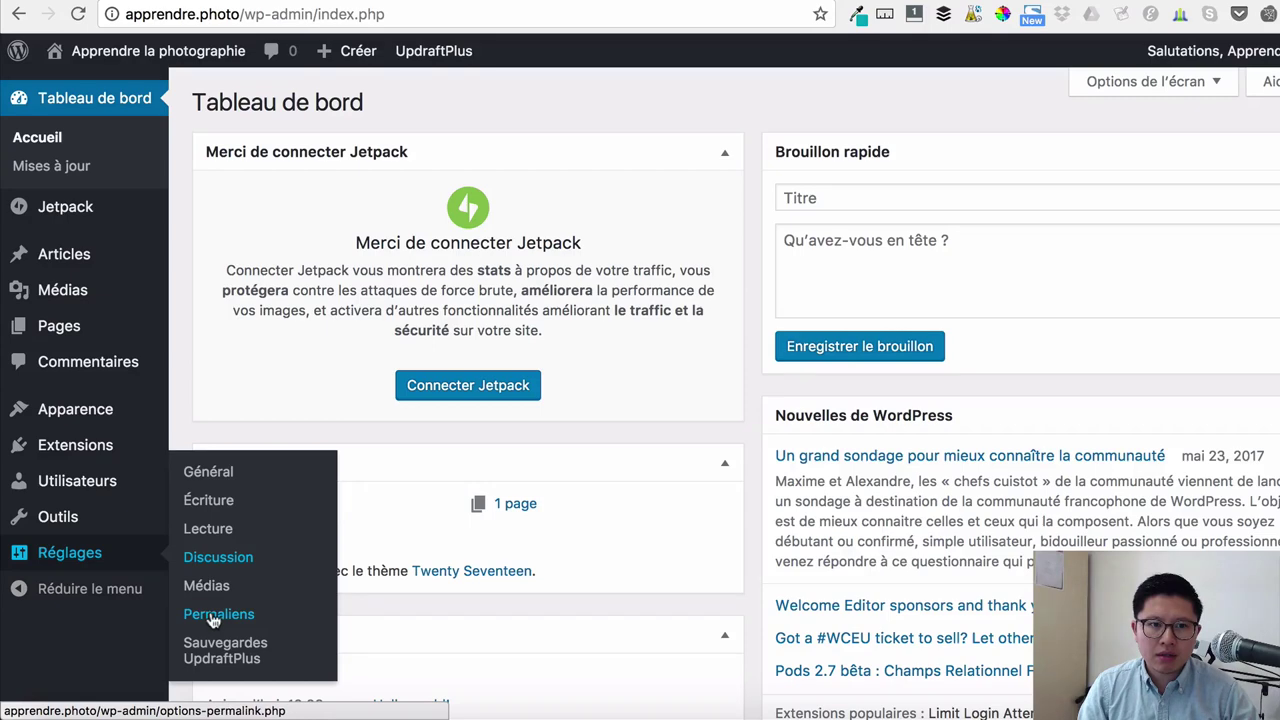
left_click(68, 552)
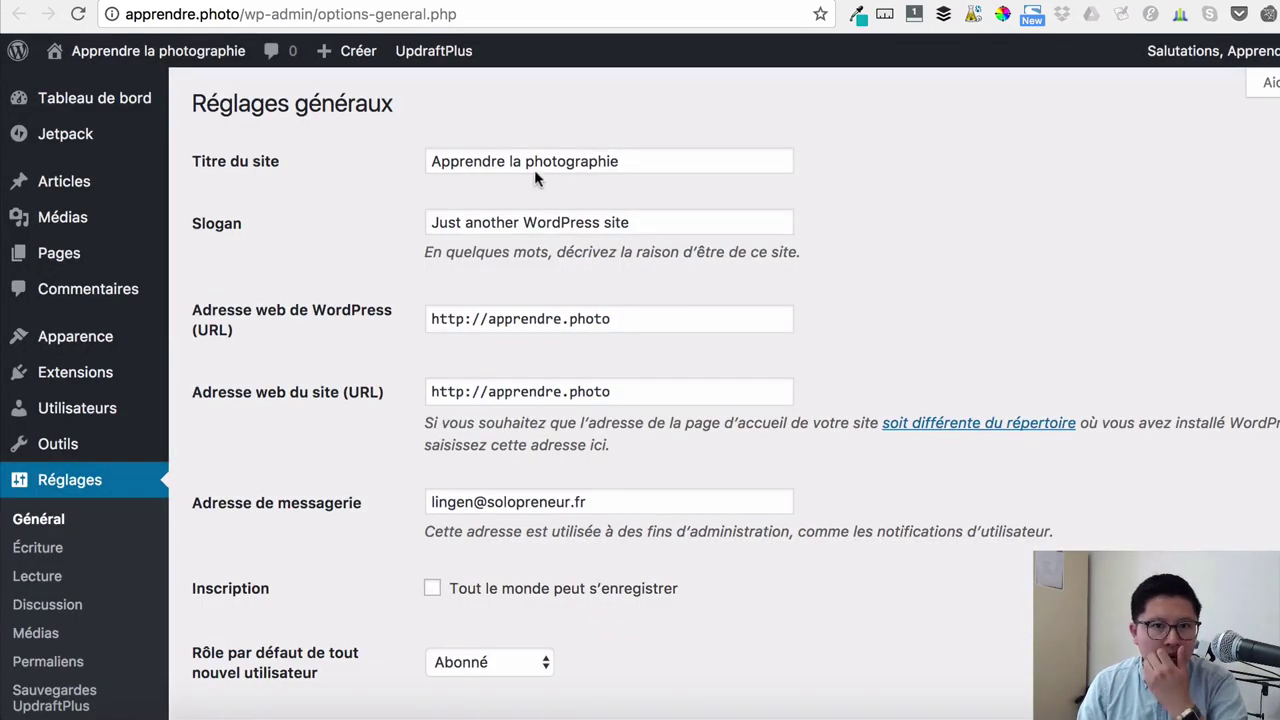
- Replace the site title with "Apprendre la photo avec un iPhone"
left_click(535, 172)
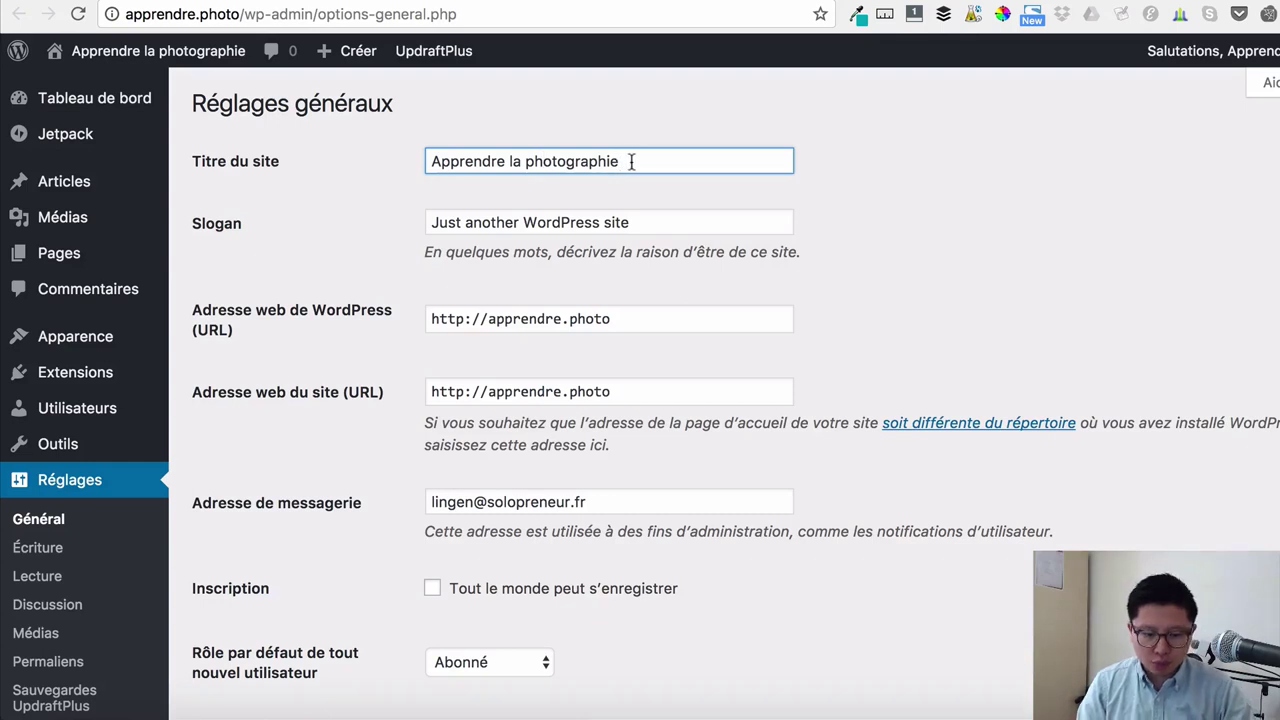
triple_click(631, 162)
type("Apprend")
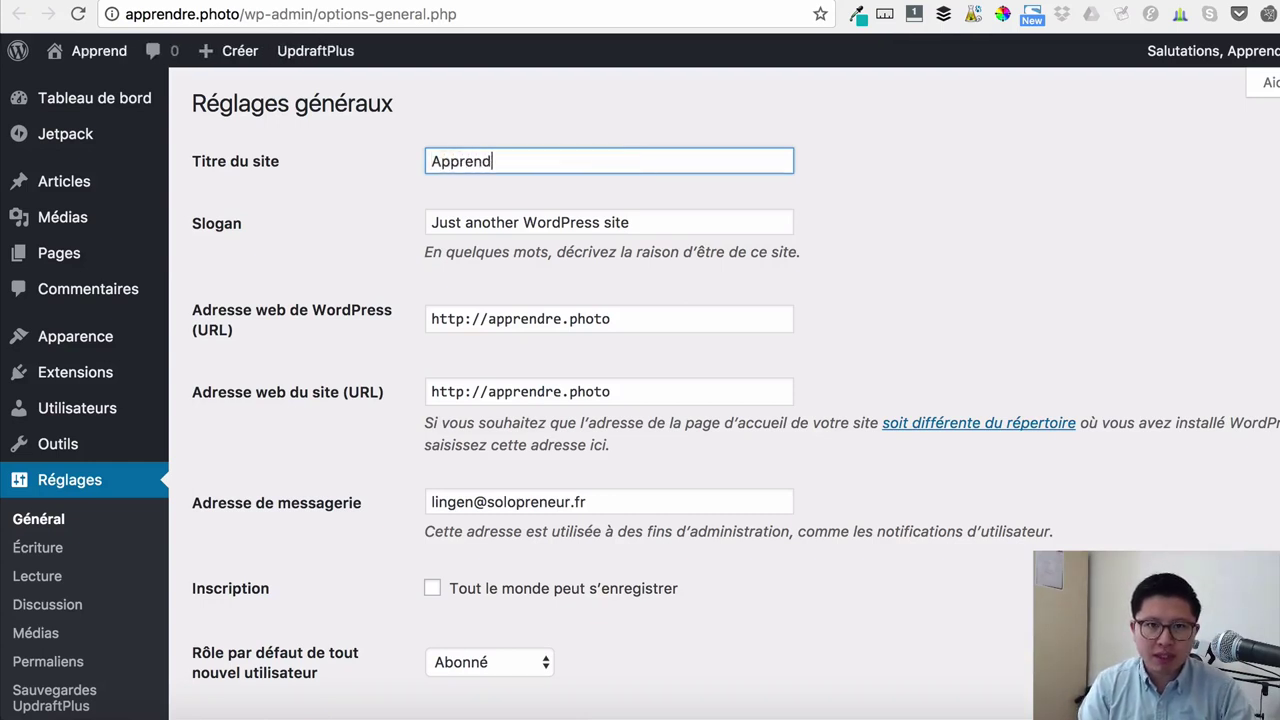
type("re la phot")
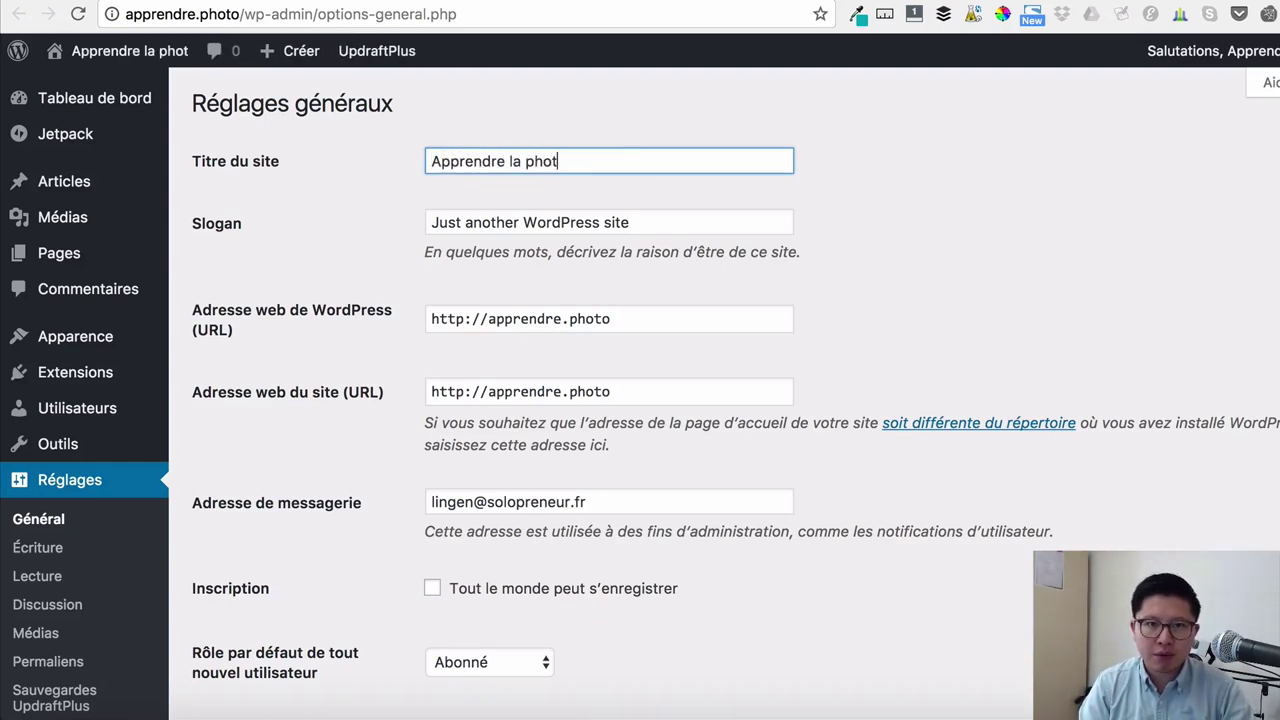
type("o avec i")
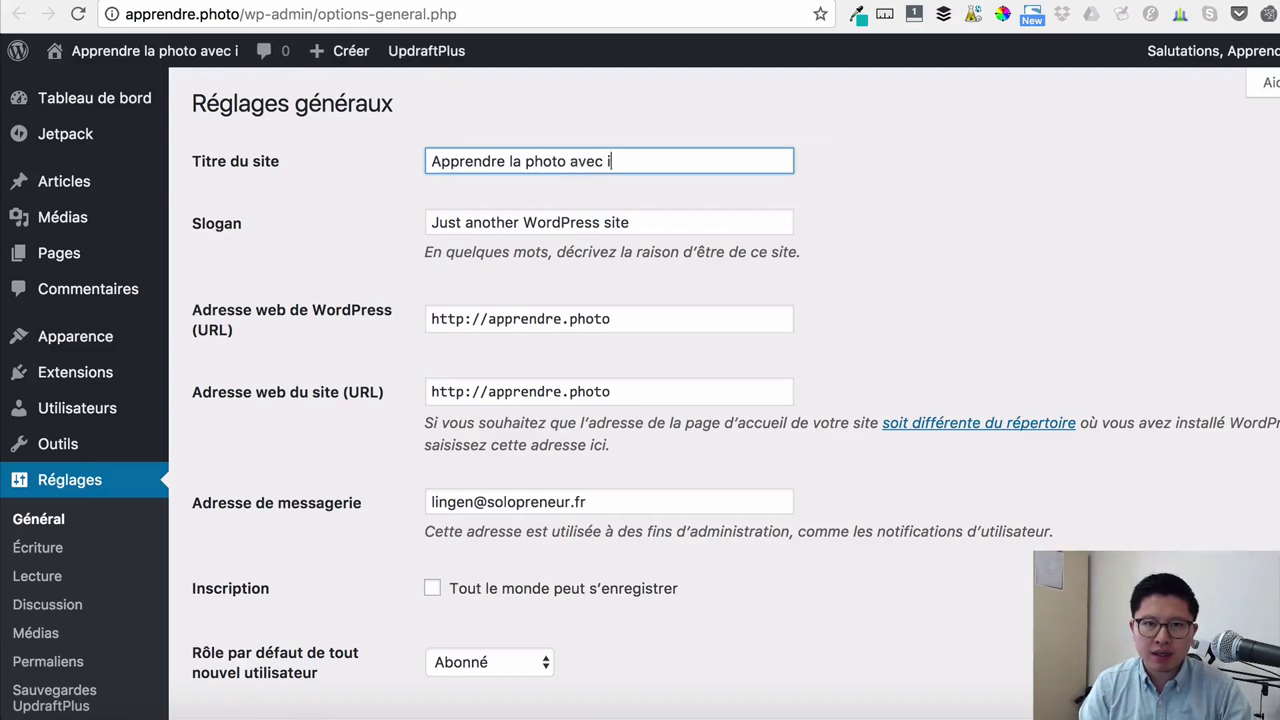
key("BackSpace")
type("un iPho")
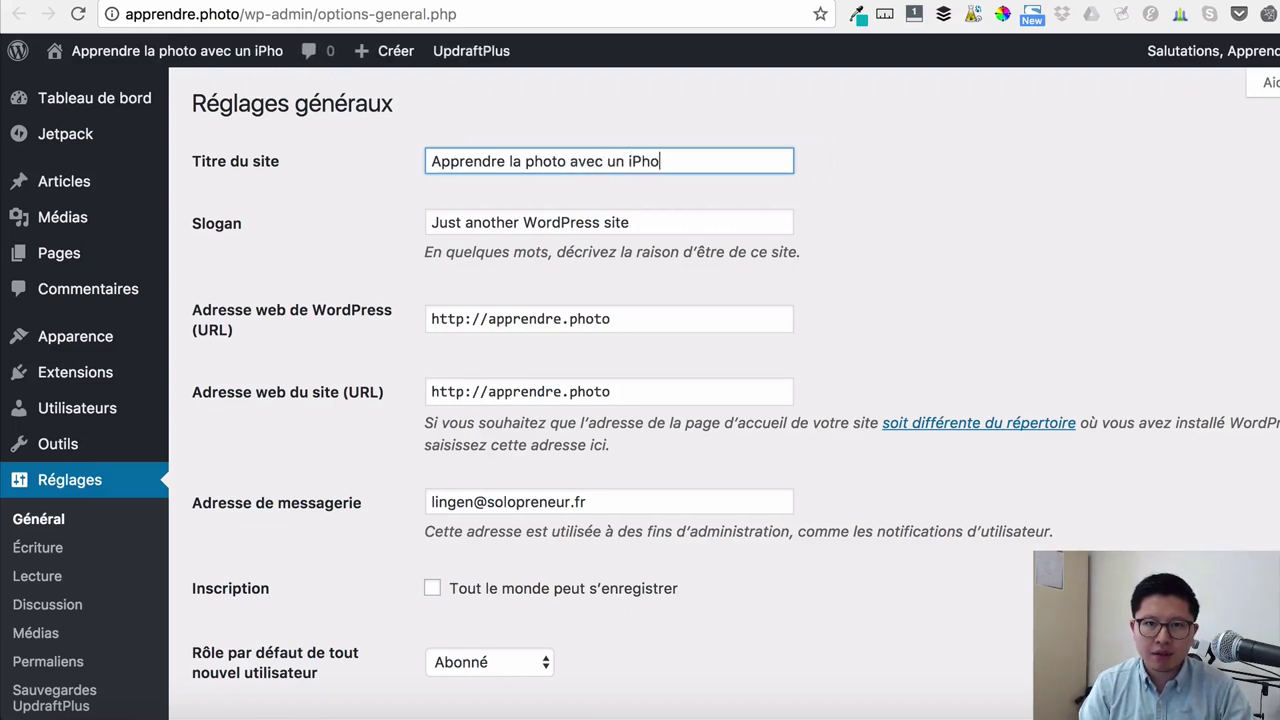
type("ne")
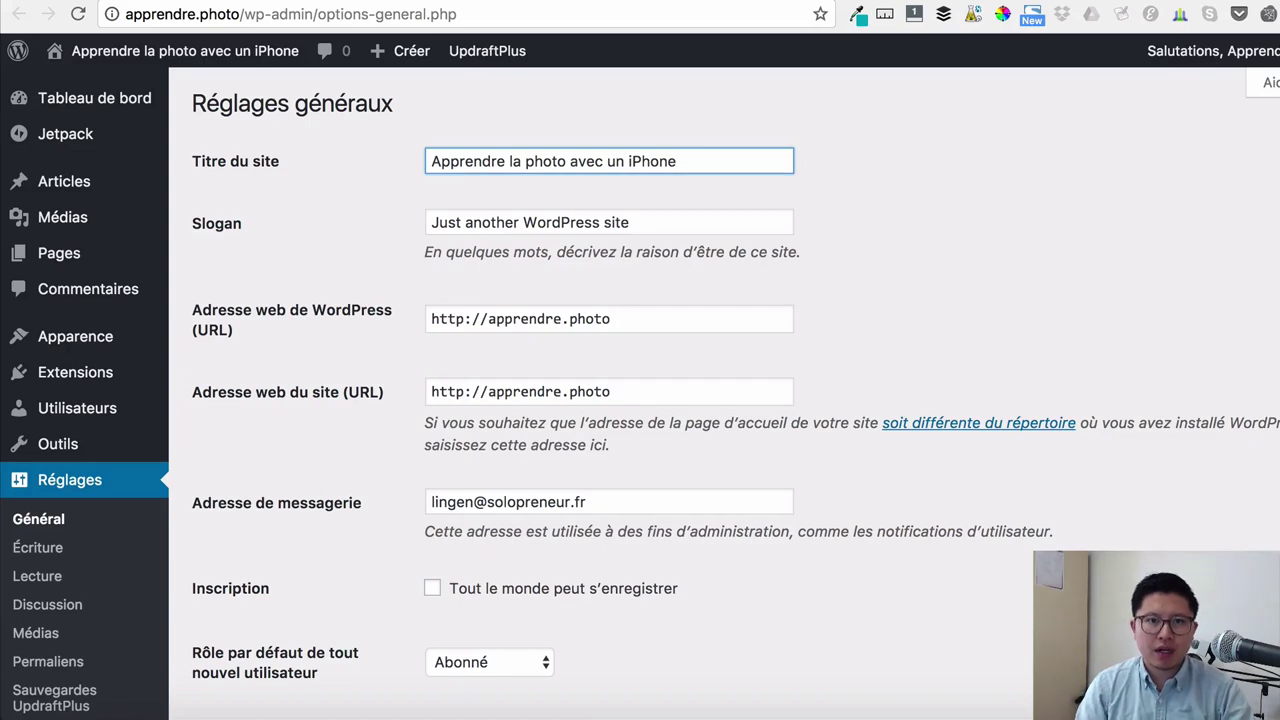
- Replace the site's default slogan with "Apprendre la photo avec un iPhone"
key("Tab")
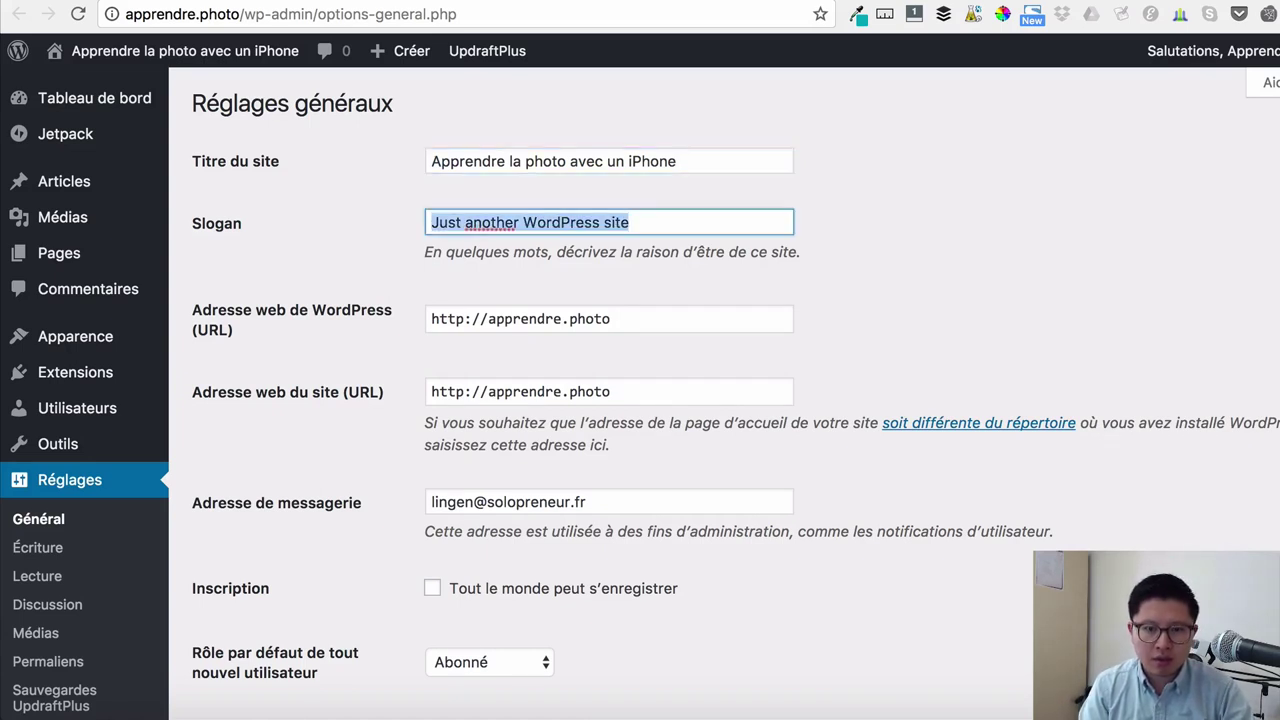
type("Apprendre la")
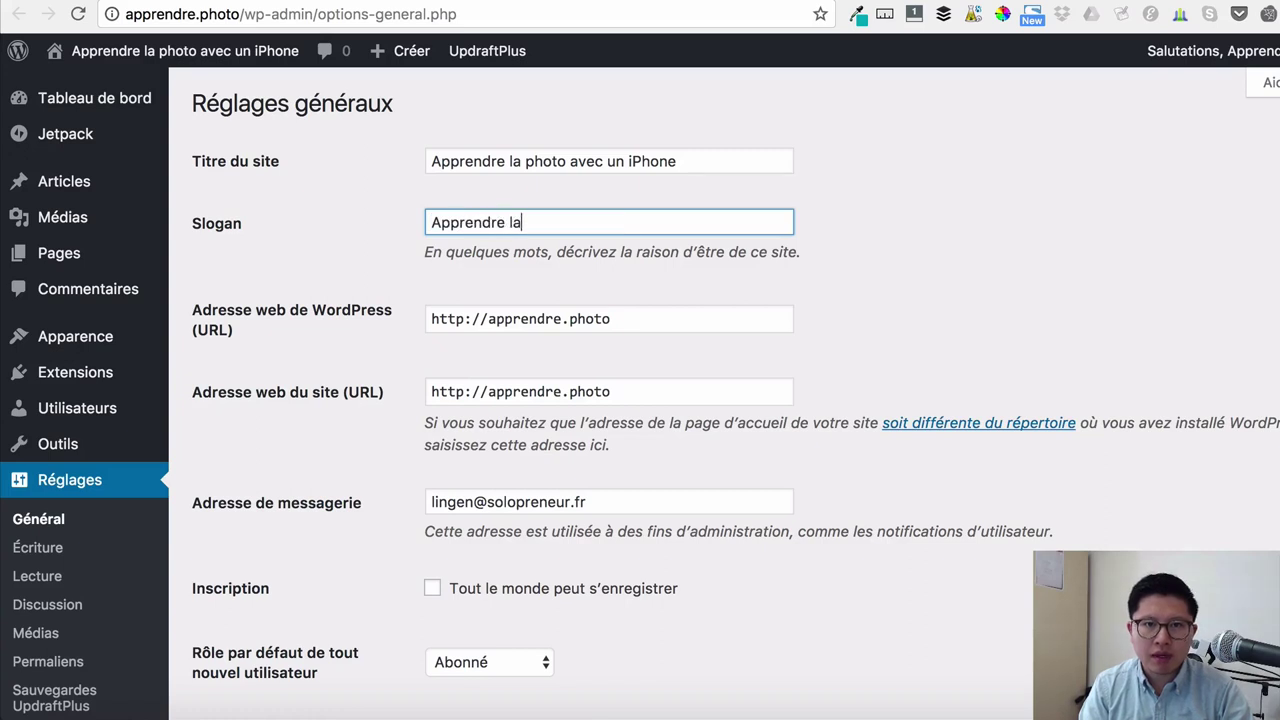
type(" photo avec un ipHon")
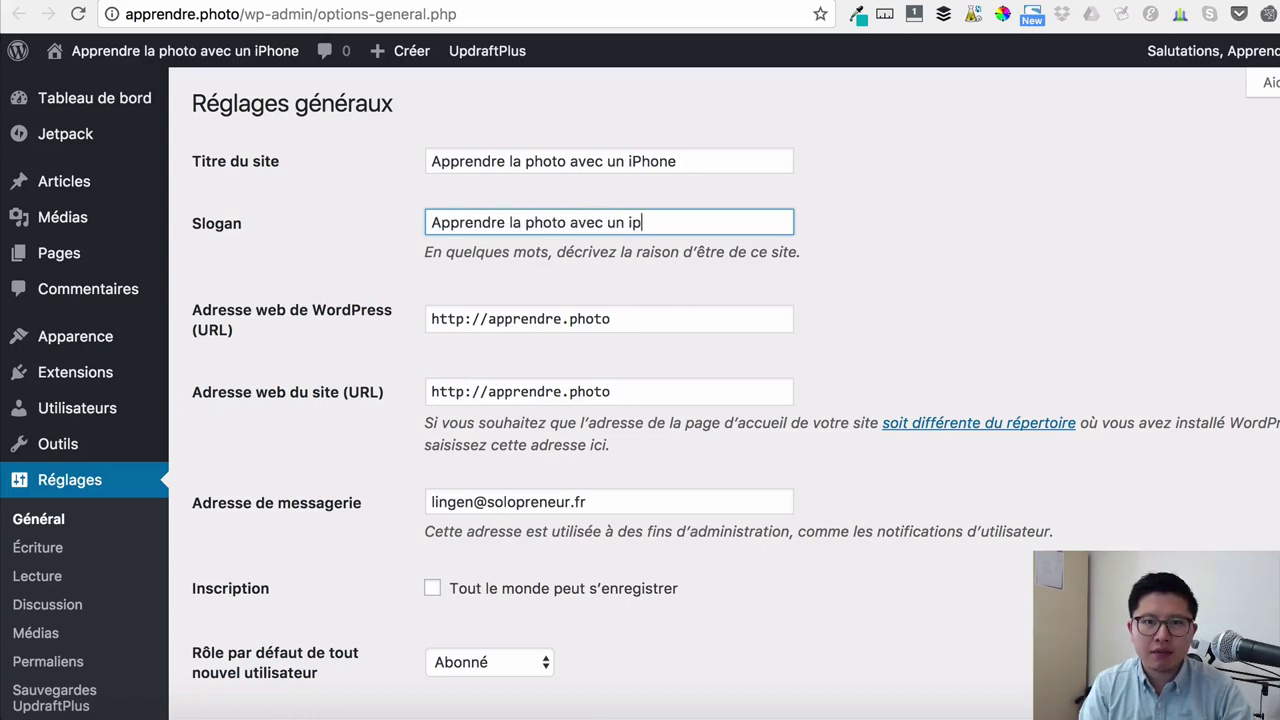
key("BackSpace")
key("BackSpace")
key("BackSpace")
key("BackSpace")
type("Phone")
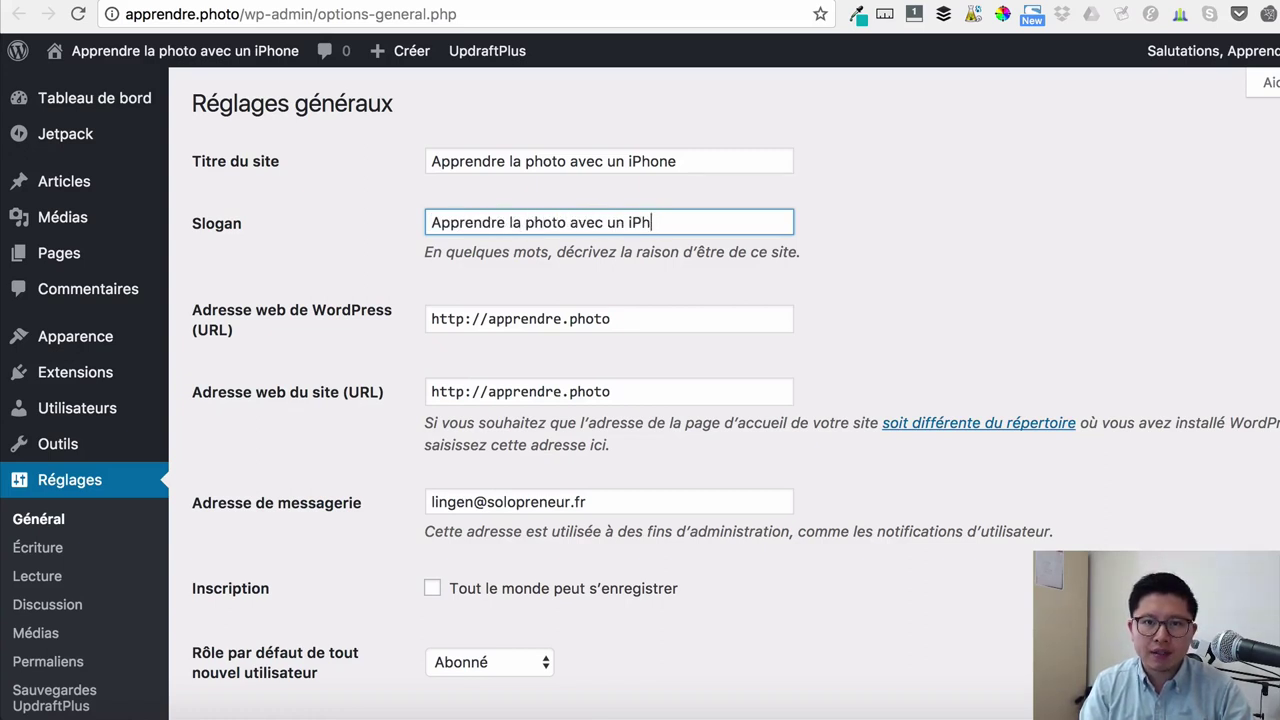
- Change the site title to "Apprendre.photo"
left_click(638, 162)
key("super+a")
type("Appr")
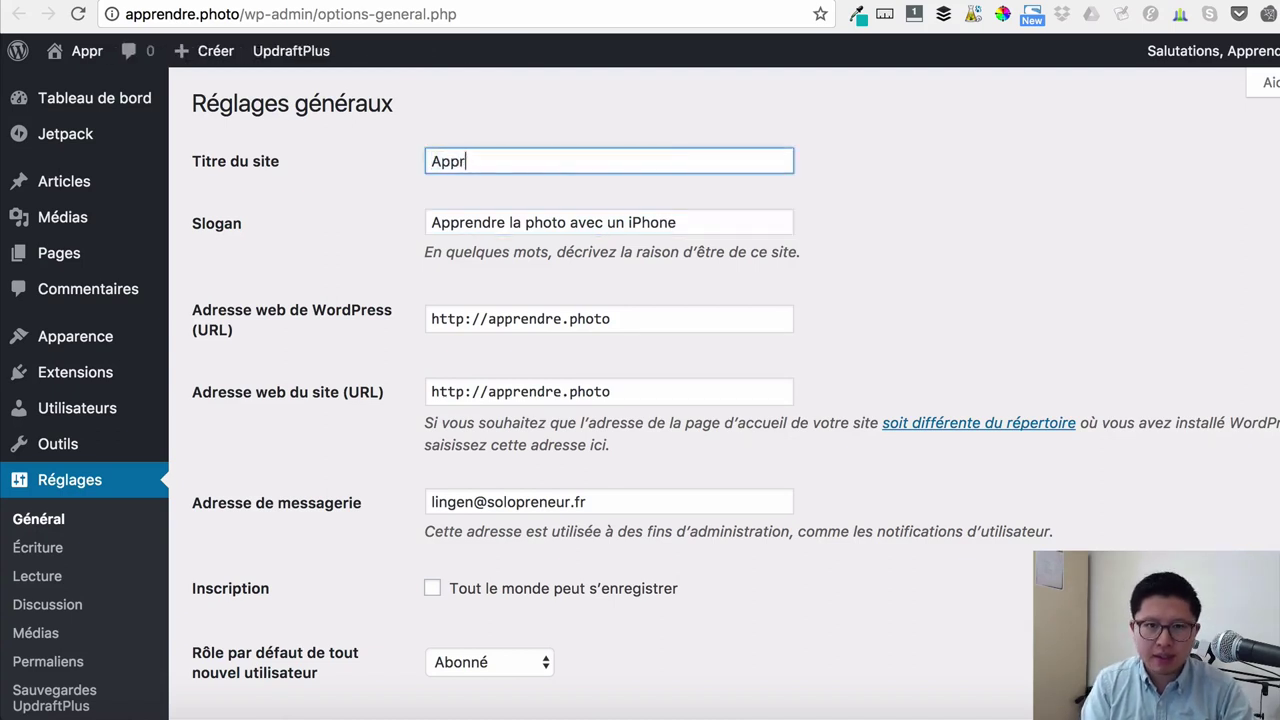
type("endre.")
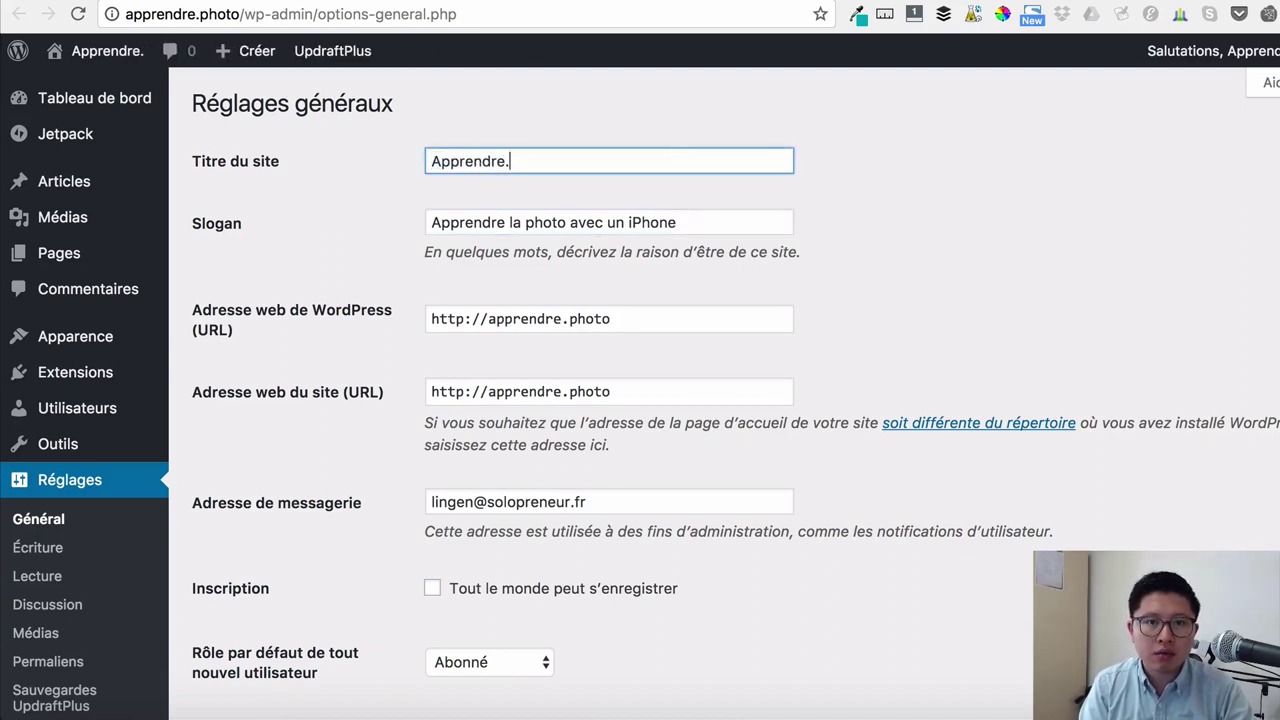
type("photo")
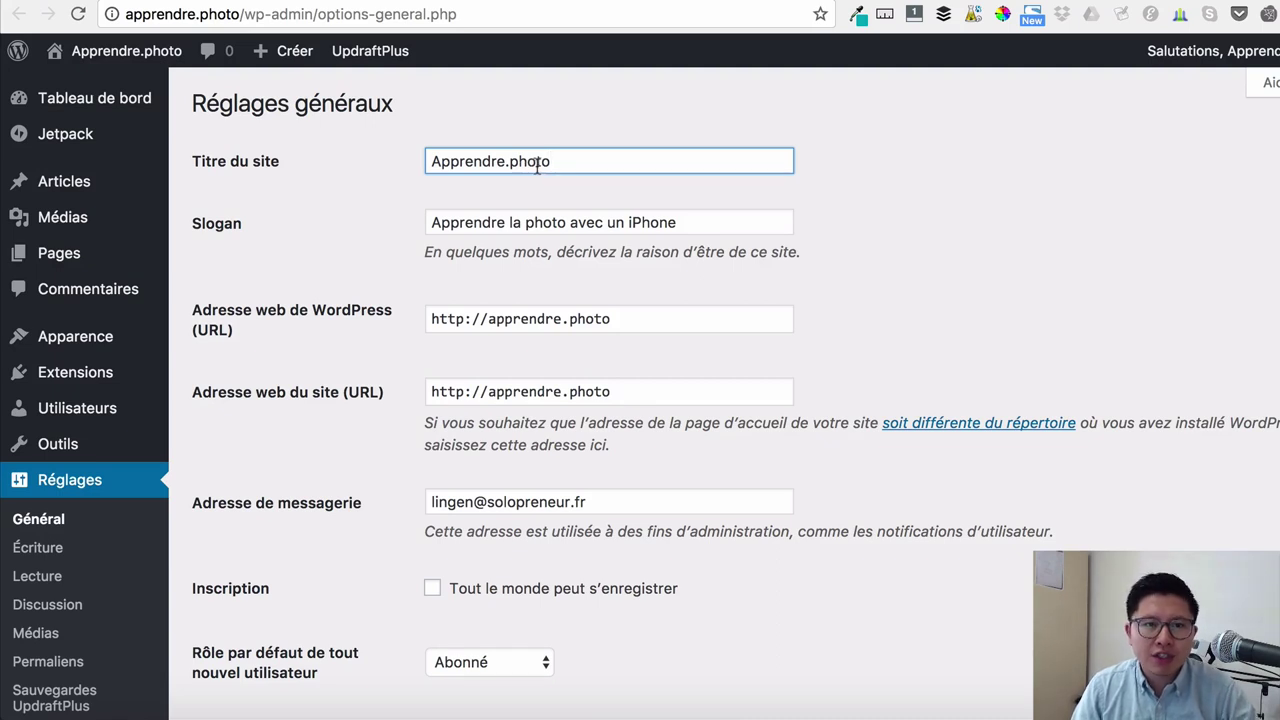
left_click(472, 222)
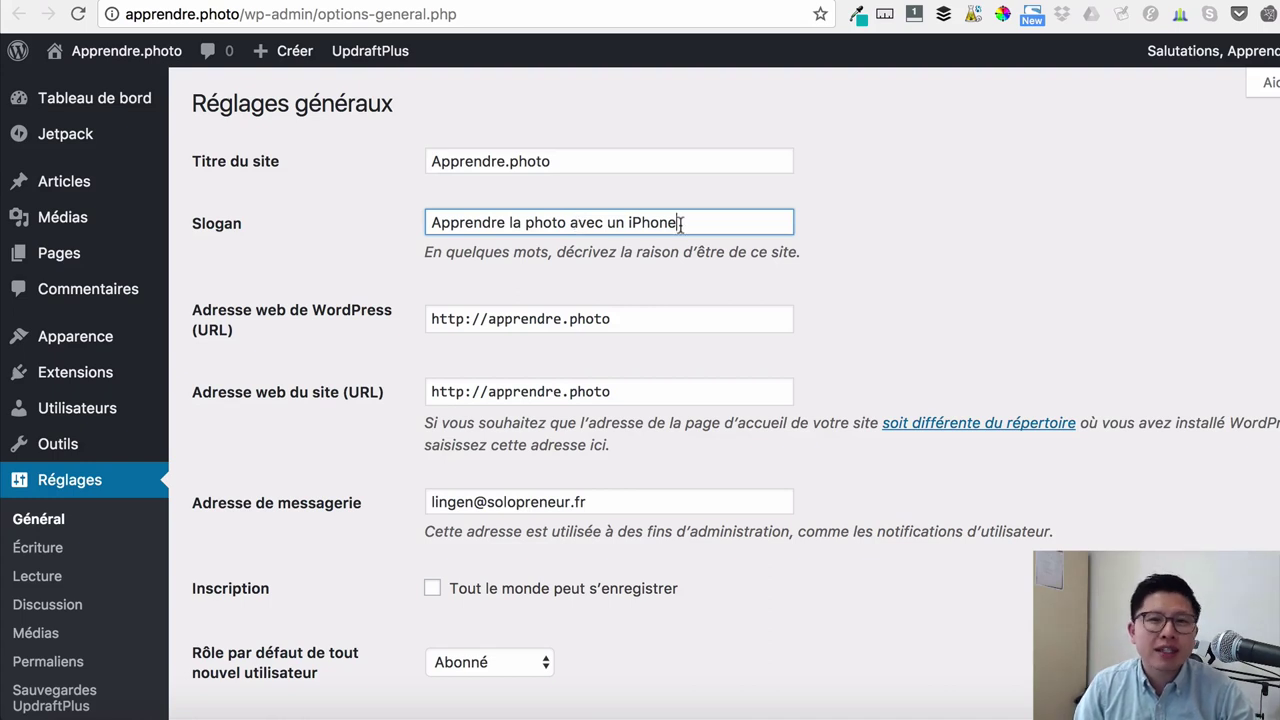
- Set the site's time zone to Paris
scroll(642, 238, "down", 3)
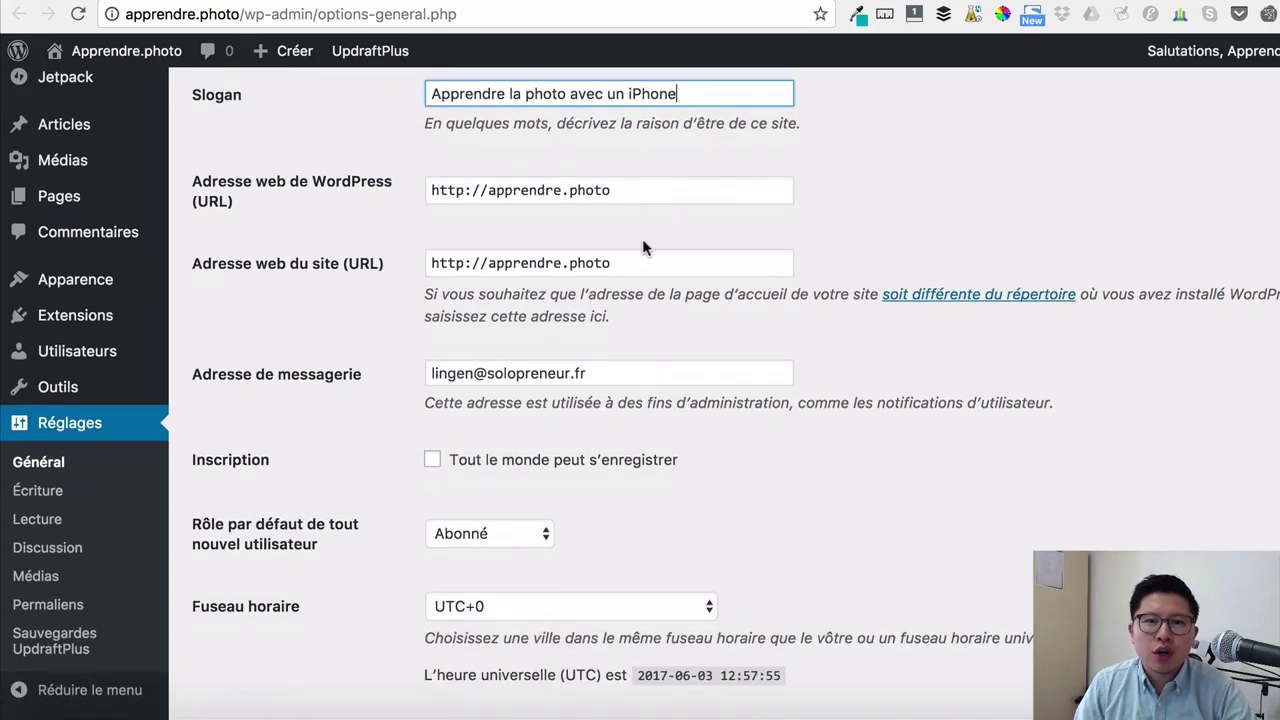
scroll(651, 177, "down", 5)
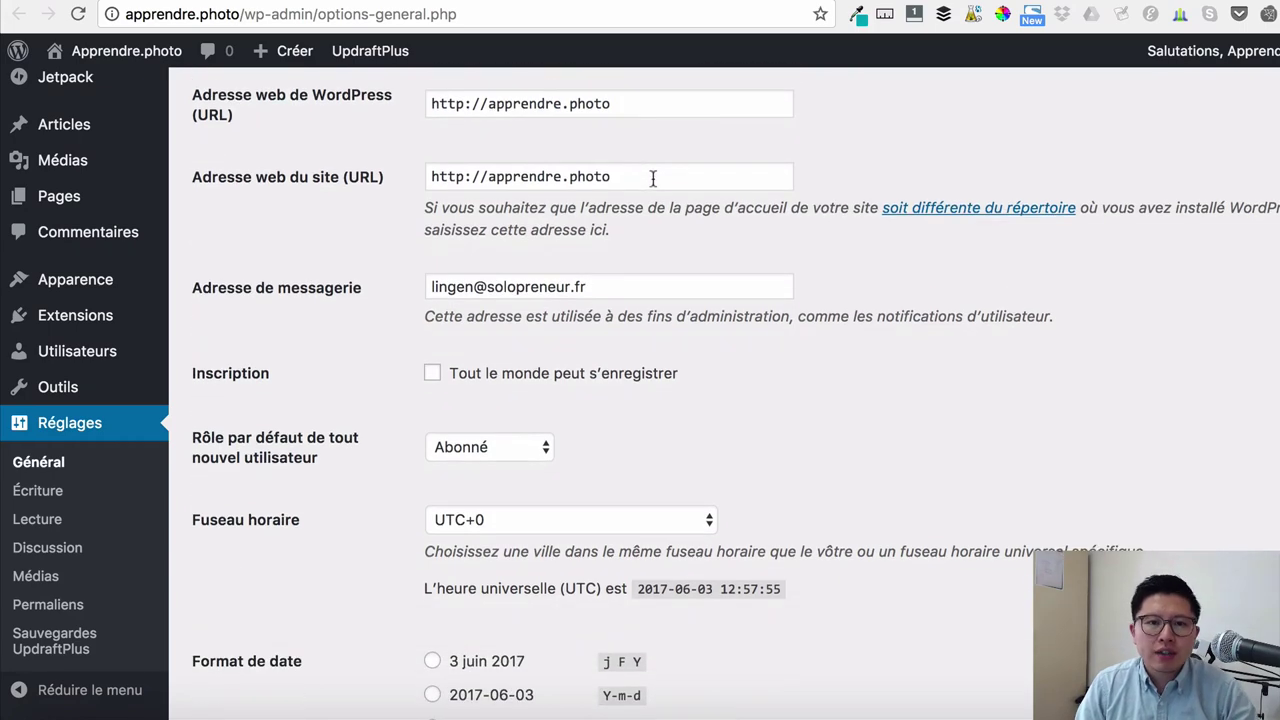
left_click(540, 371)
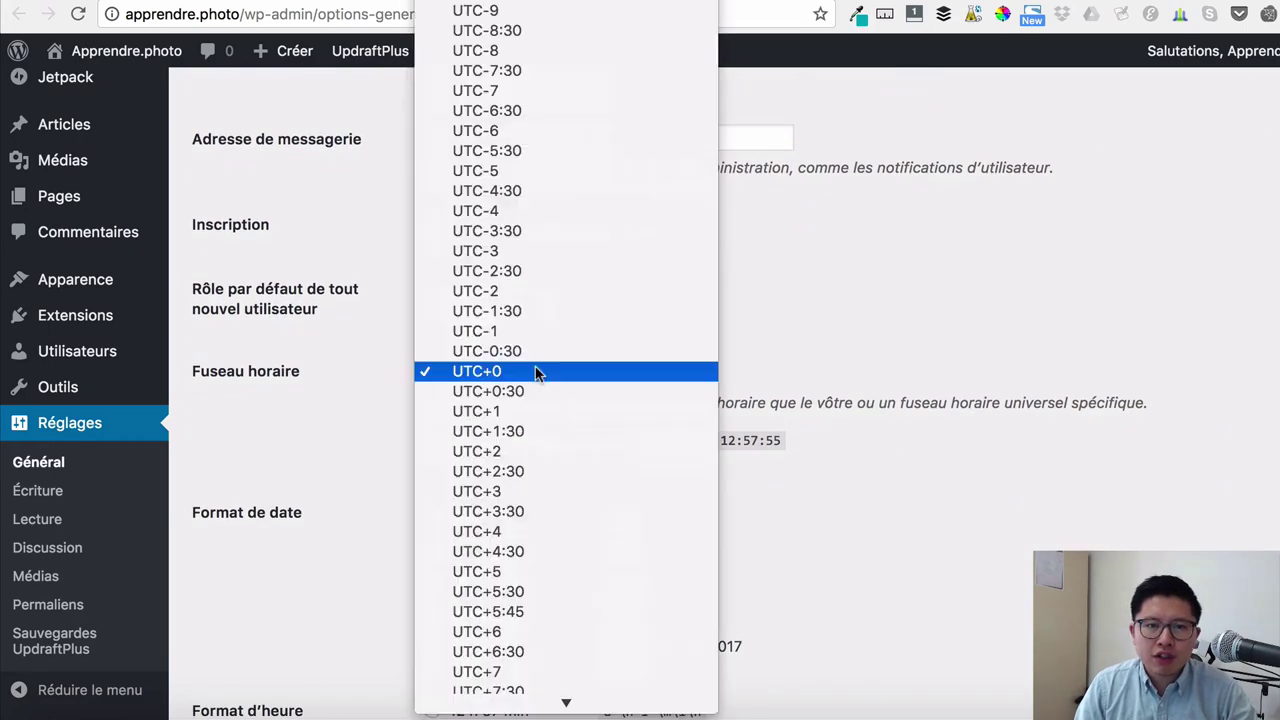
scroll(537, 373, "up", 10)
scroll(537, 373, "down", 15)
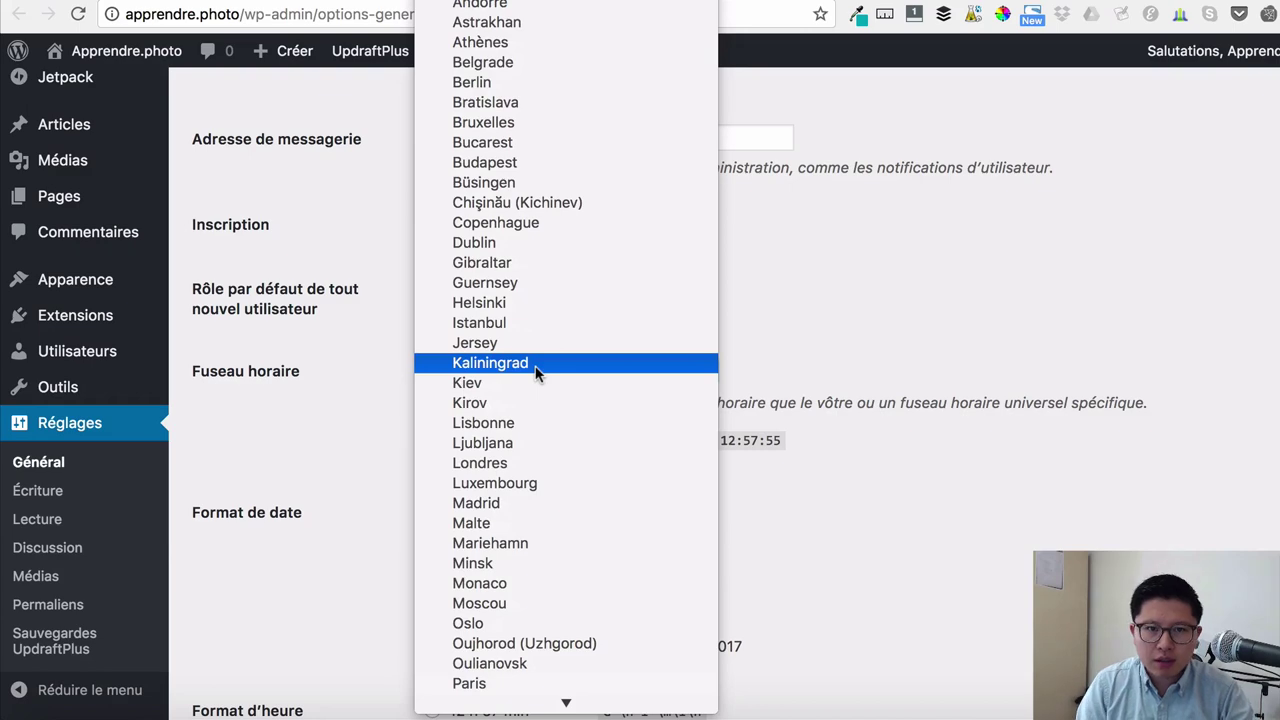
left_click(500, 683)
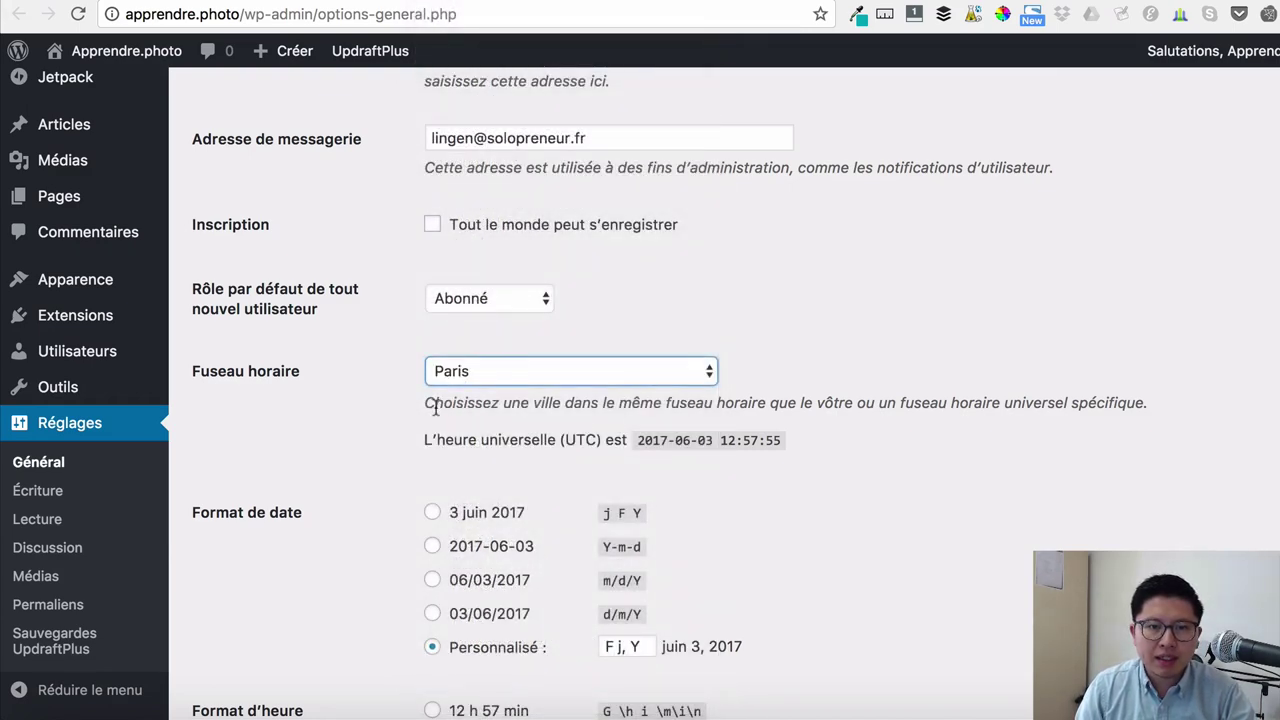
- Set the date format to day/month/year (d/m/Y)
scroll(437, 410, "down", 5)
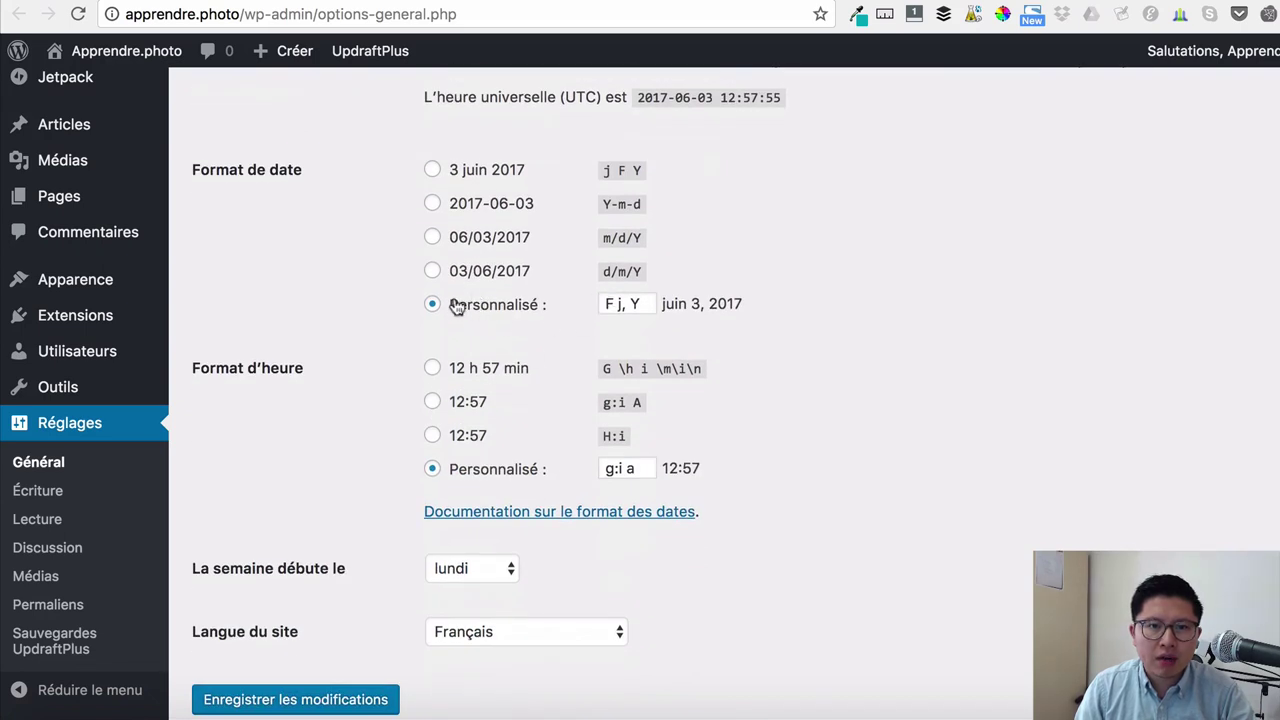
left_click(432, 237)
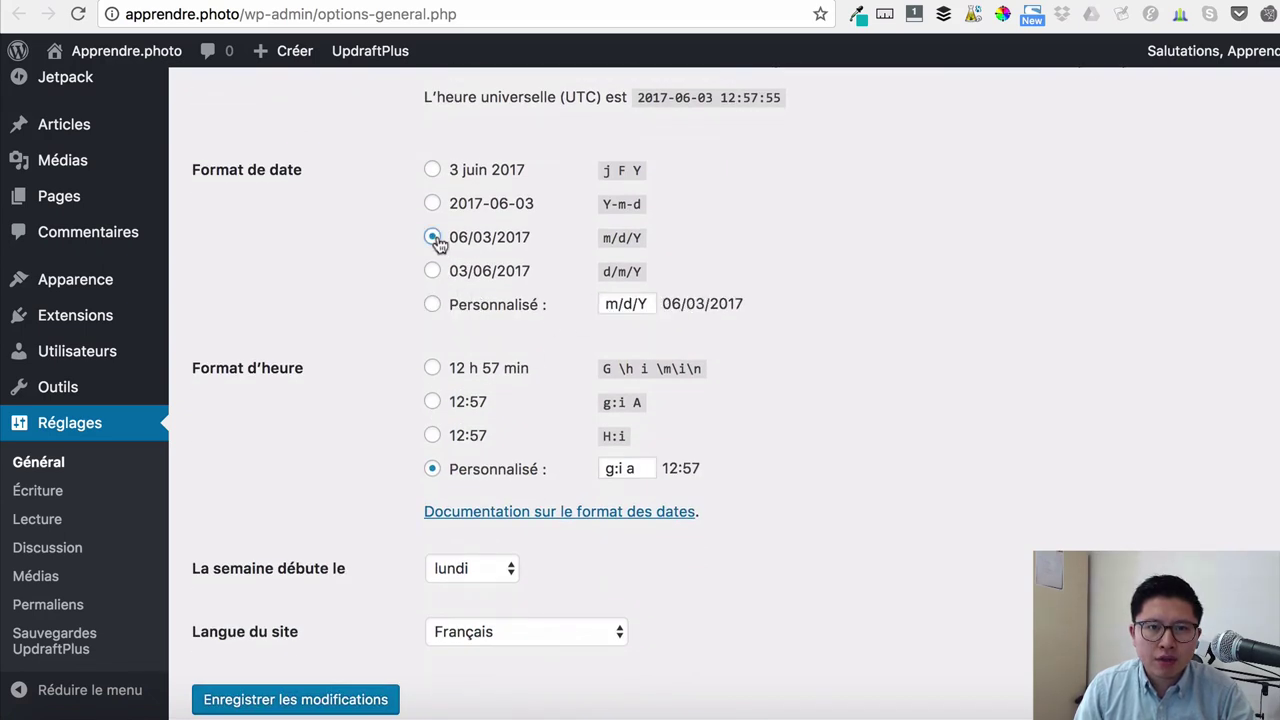
left_click(432, 271)
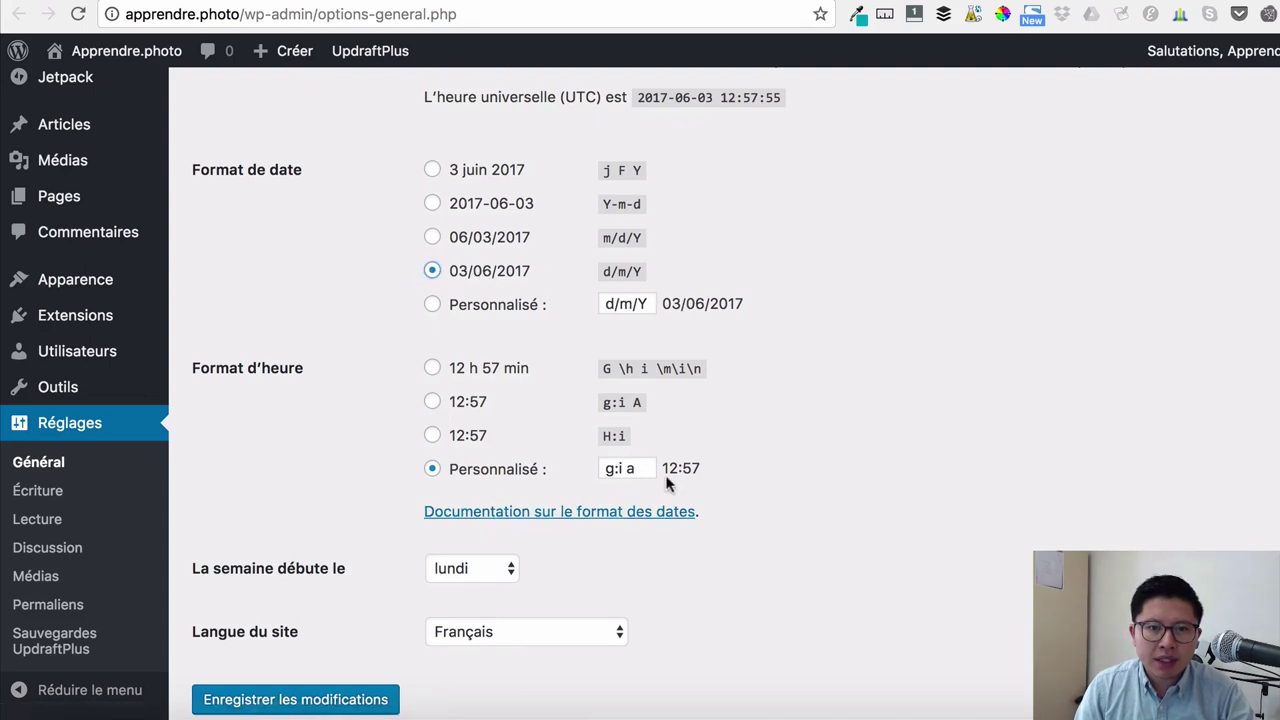
- Set the time format to the "12 h 57 min" style and save the general settings
left_click(431, 370)
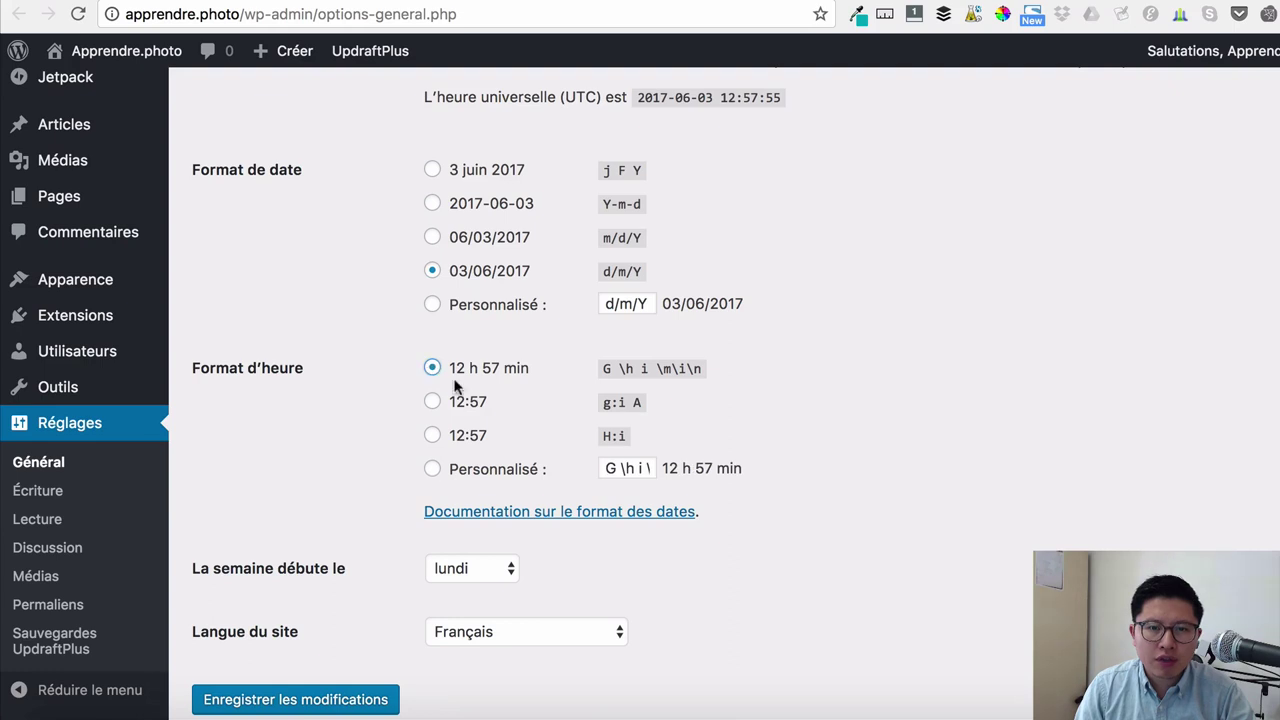
scroll(407, 513, "down", 1)
scroll(406, 513, "down", 2)
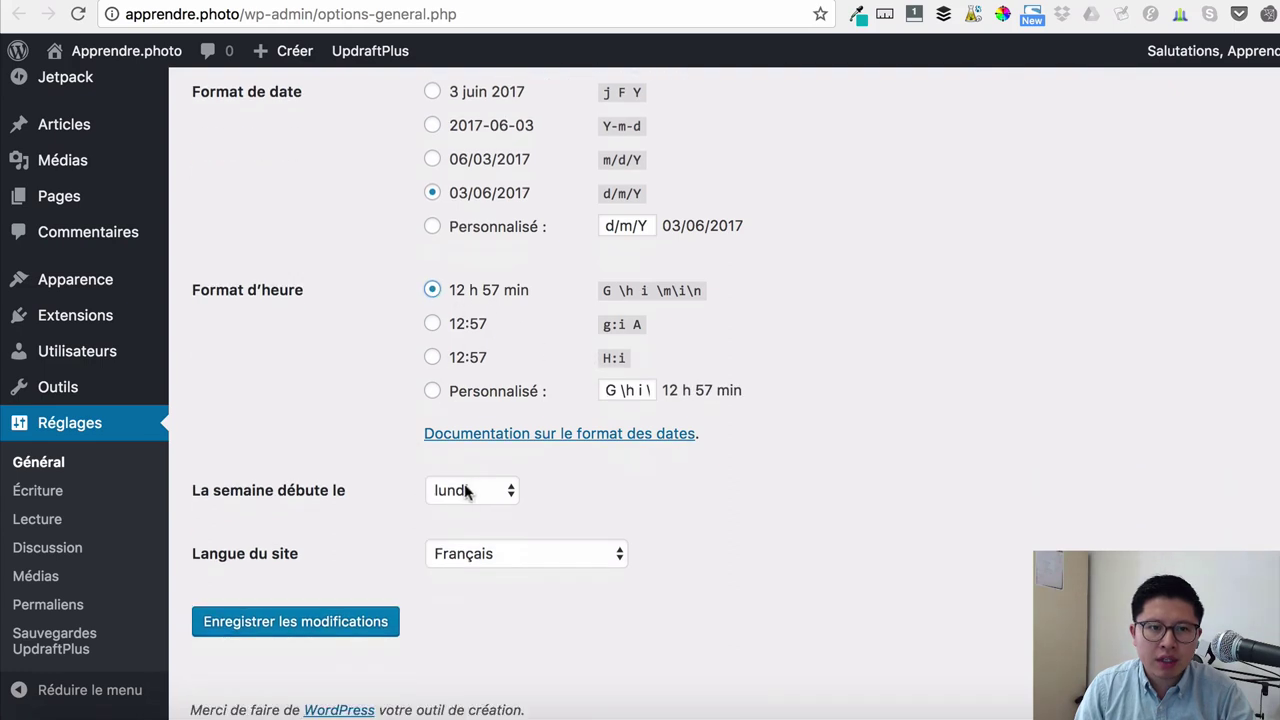
left_click(343, 622)
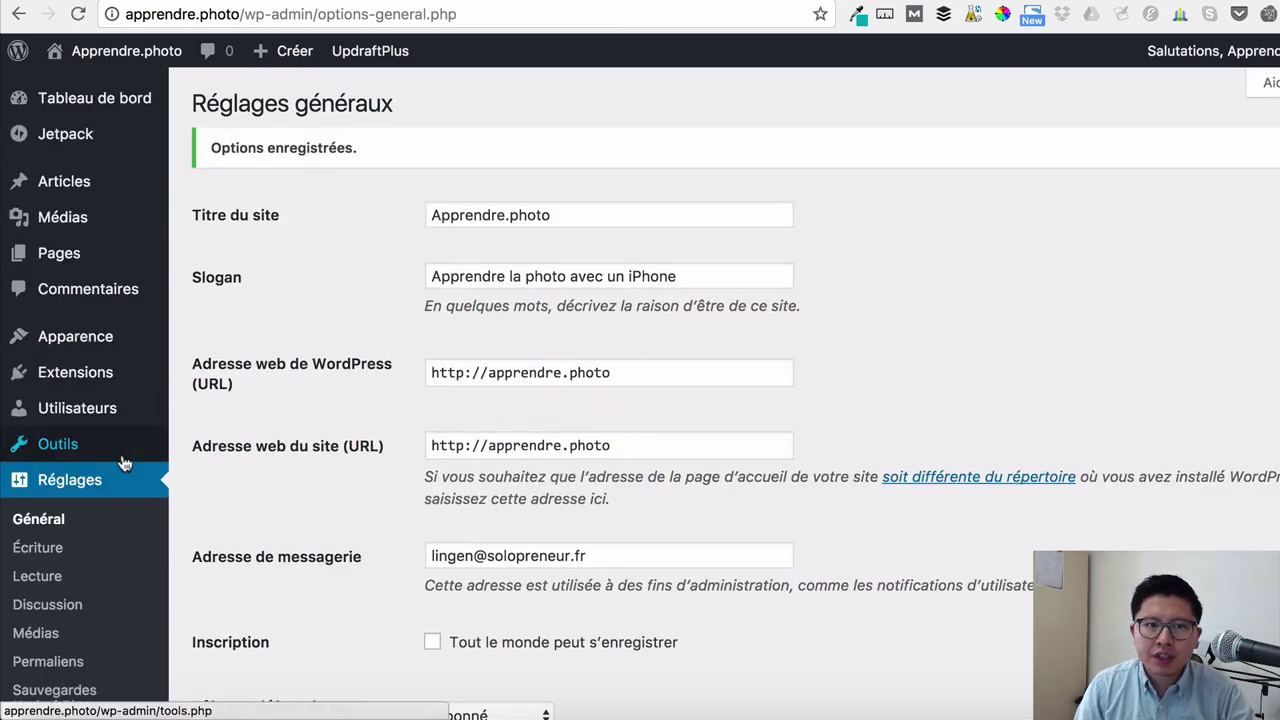
- Review the reading settings, including the home page display, articles per page, feed content and search engine visibility
left_click(42, 578)
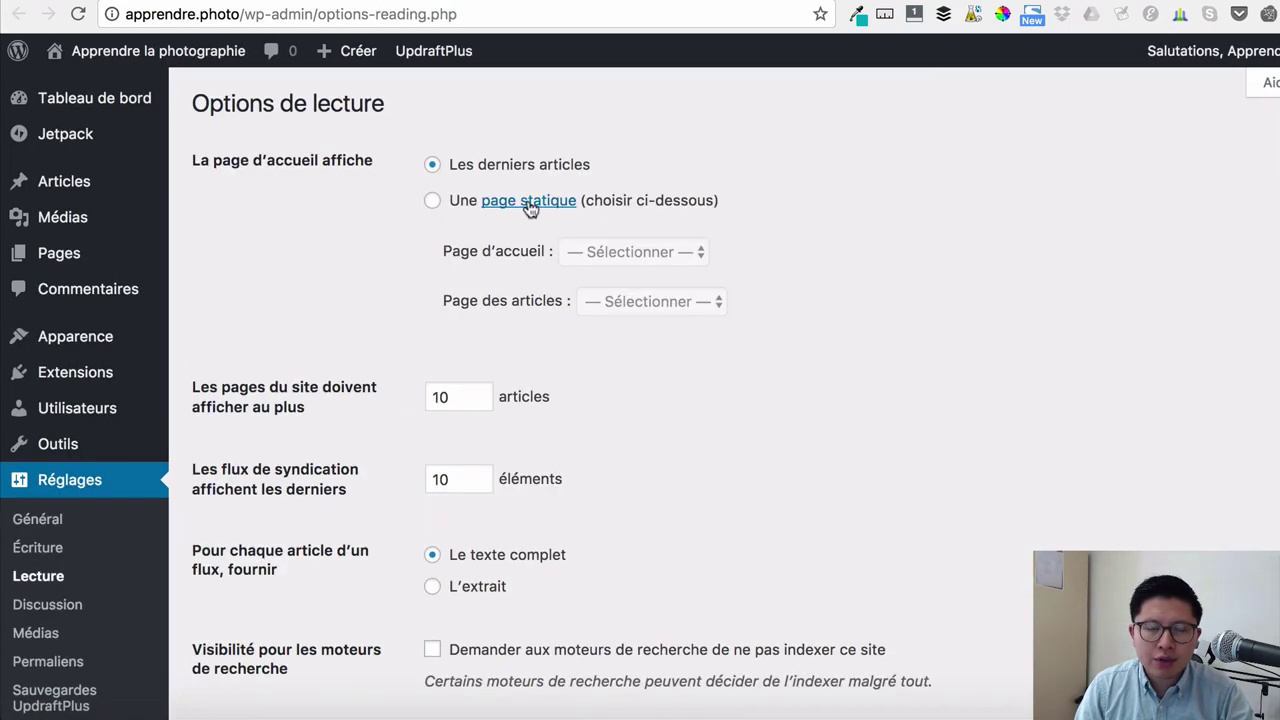
scroll(437, 218, "down", 3)
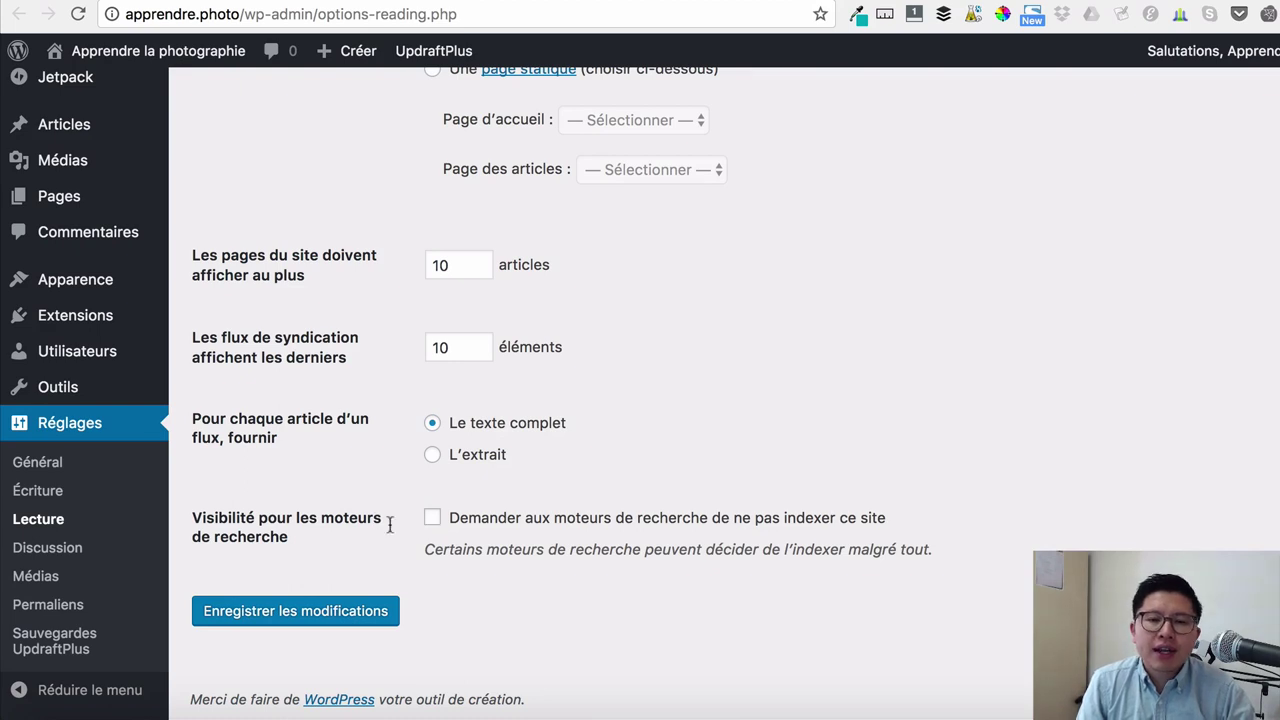
scroll(480, 534, "up", 1)
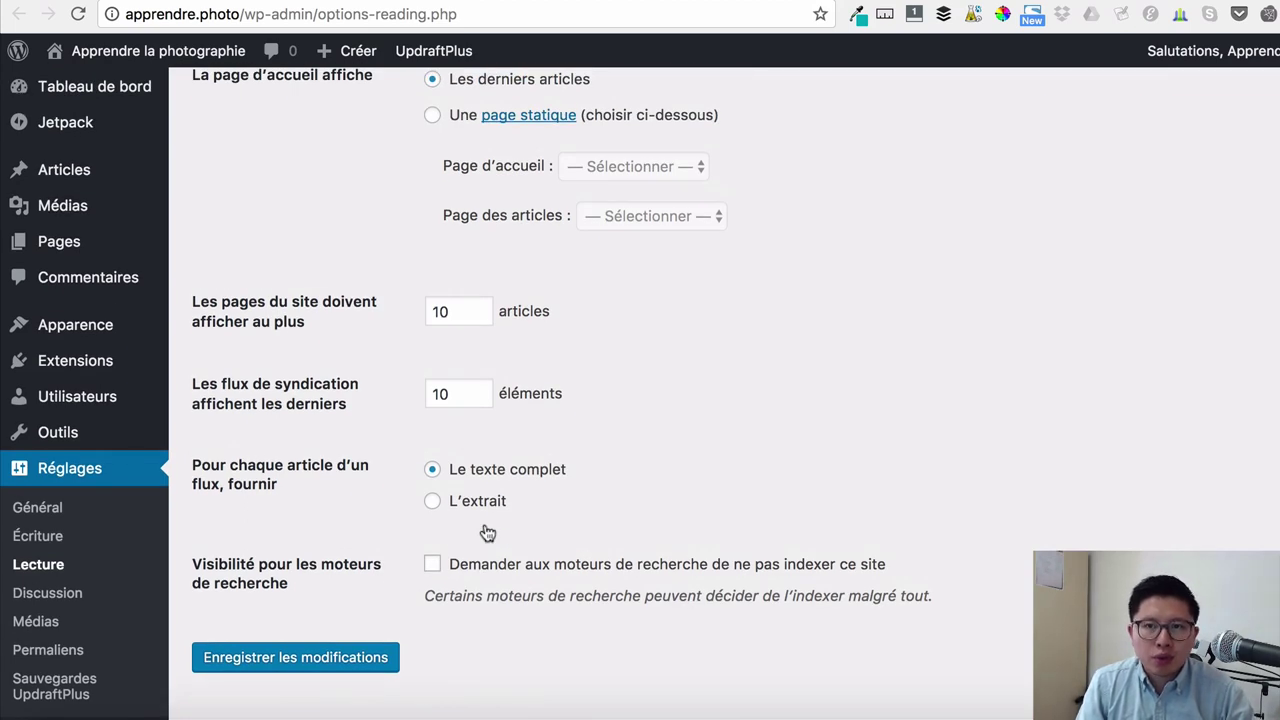
scroll(670, 480, "up", 2)
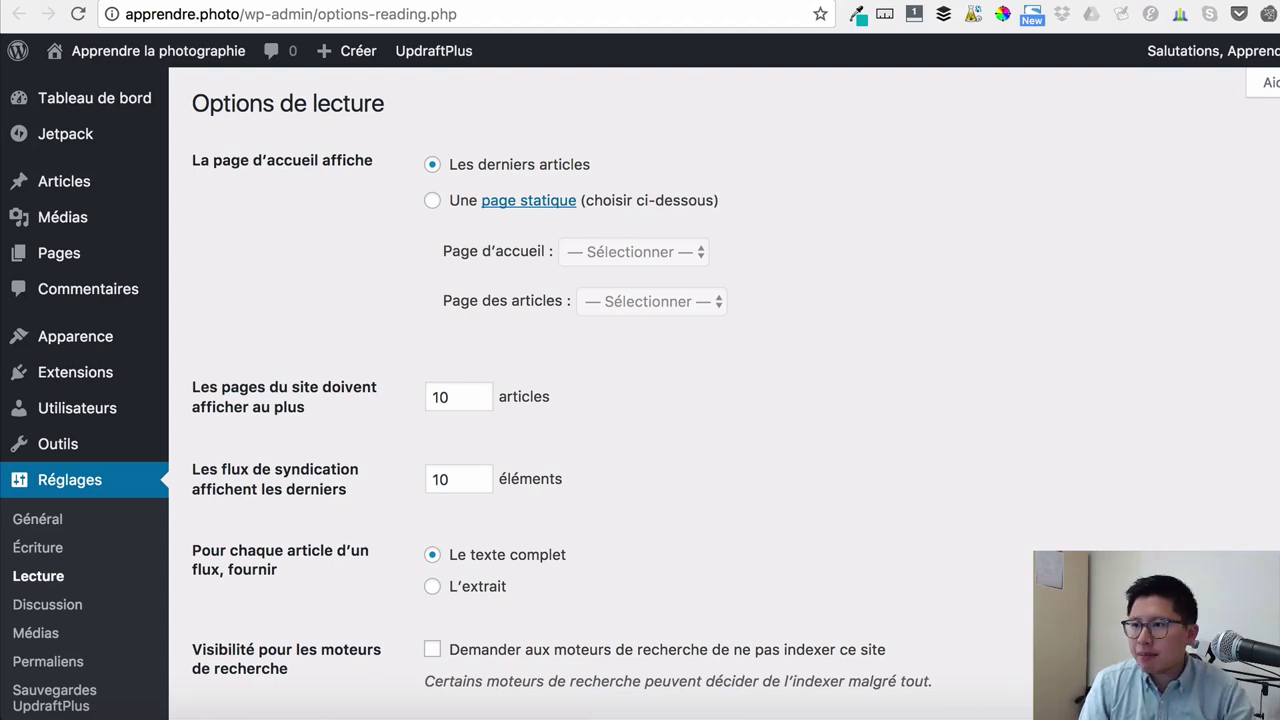
- In the discussion settings, choose Logo Gravatar as the default avatar and save the changes
left_click(47, 604)
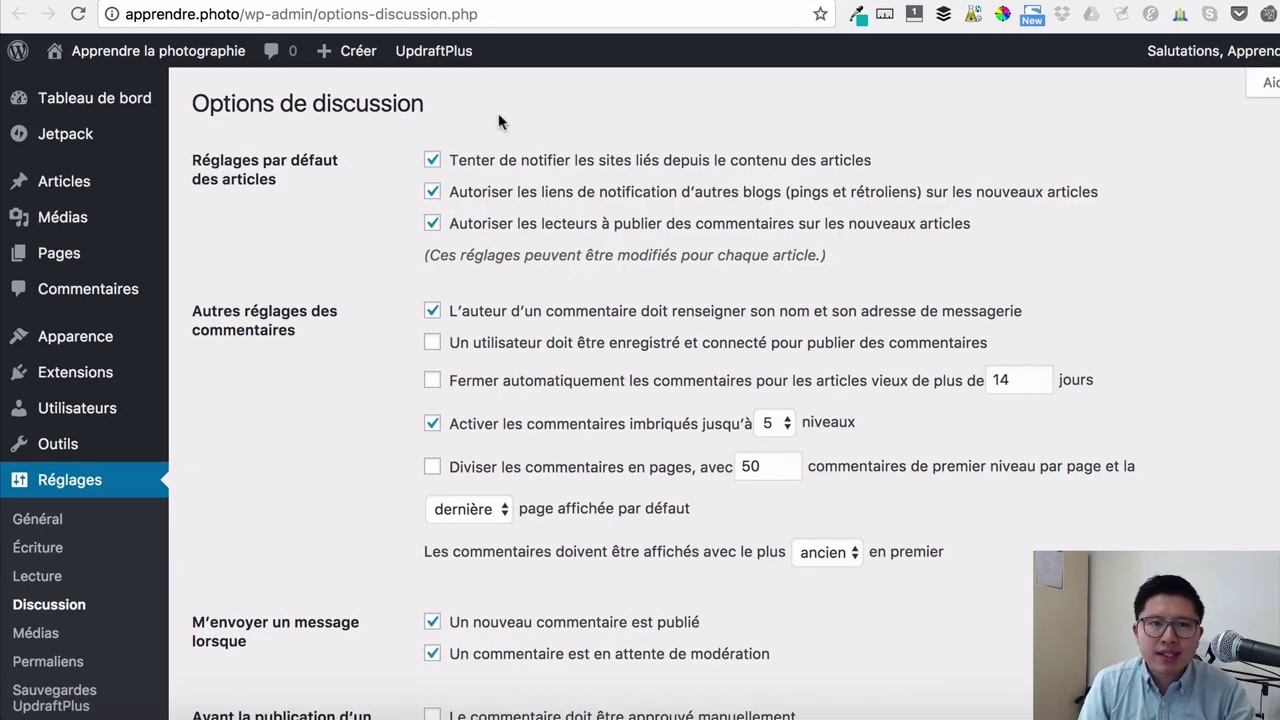
scroll(413, 190, "down", 1)
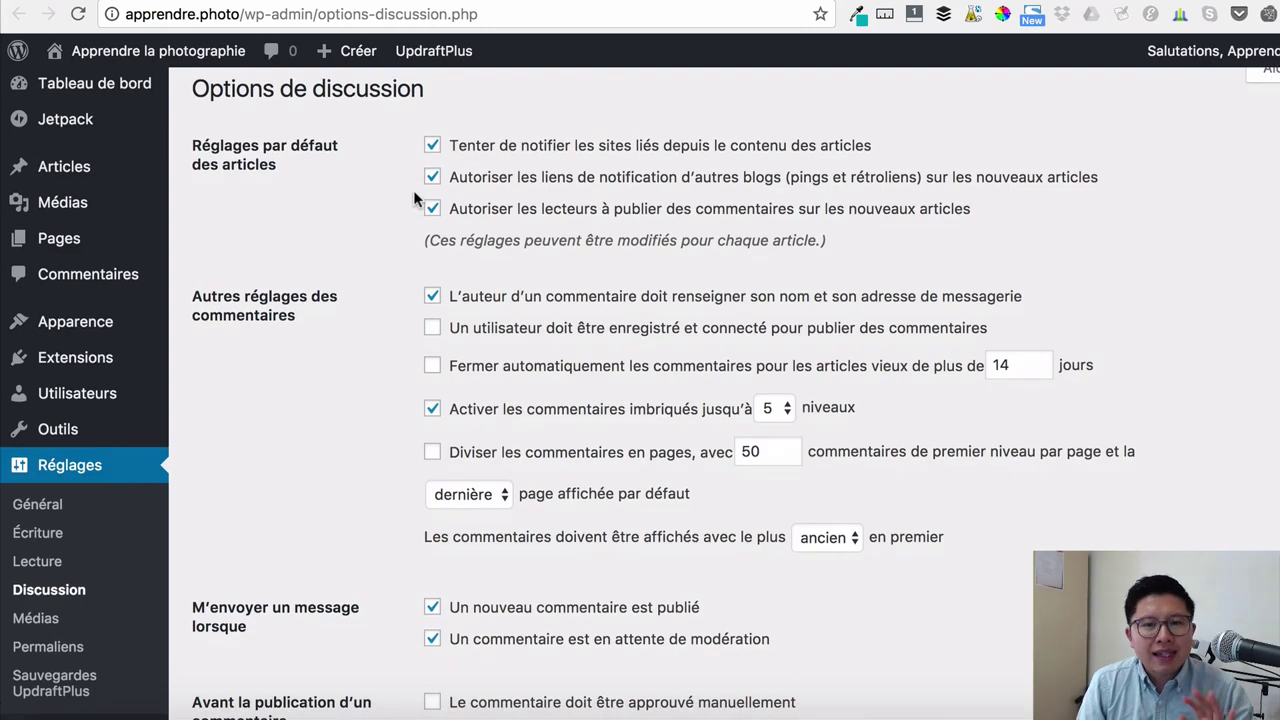
scroll(415, 198, "down", 1)
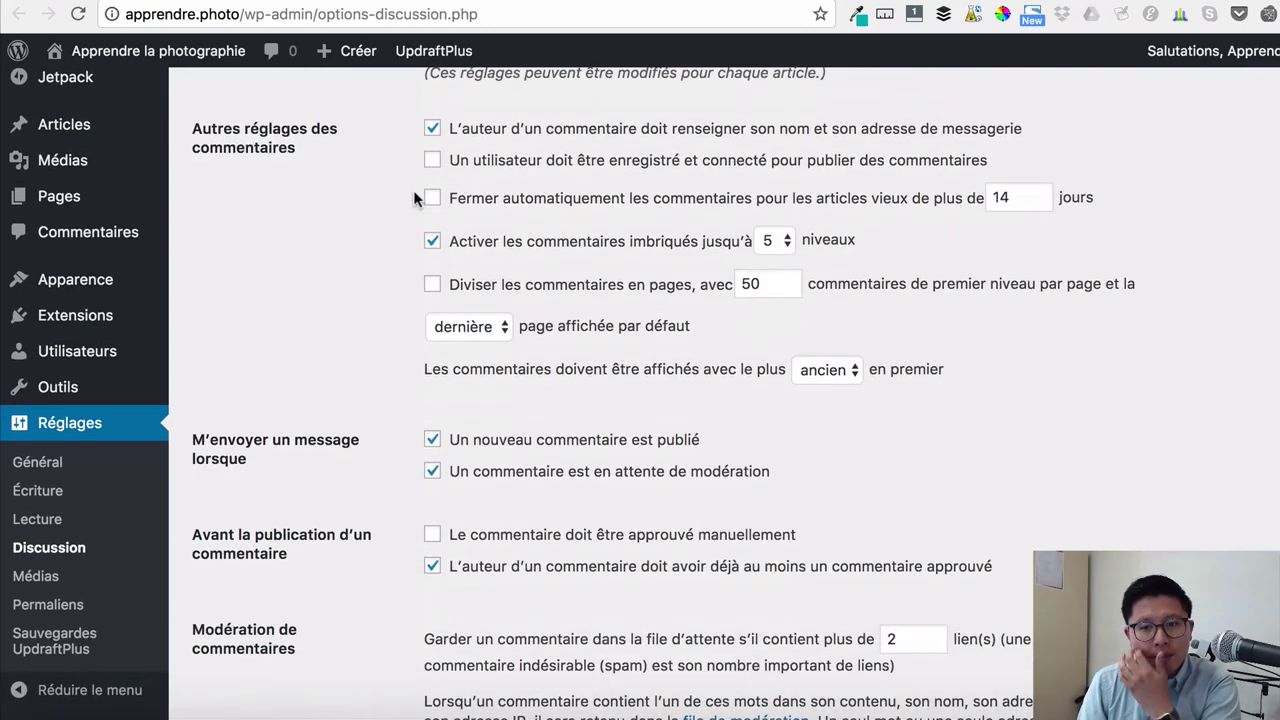
scroll(413, 198, "down", 10)
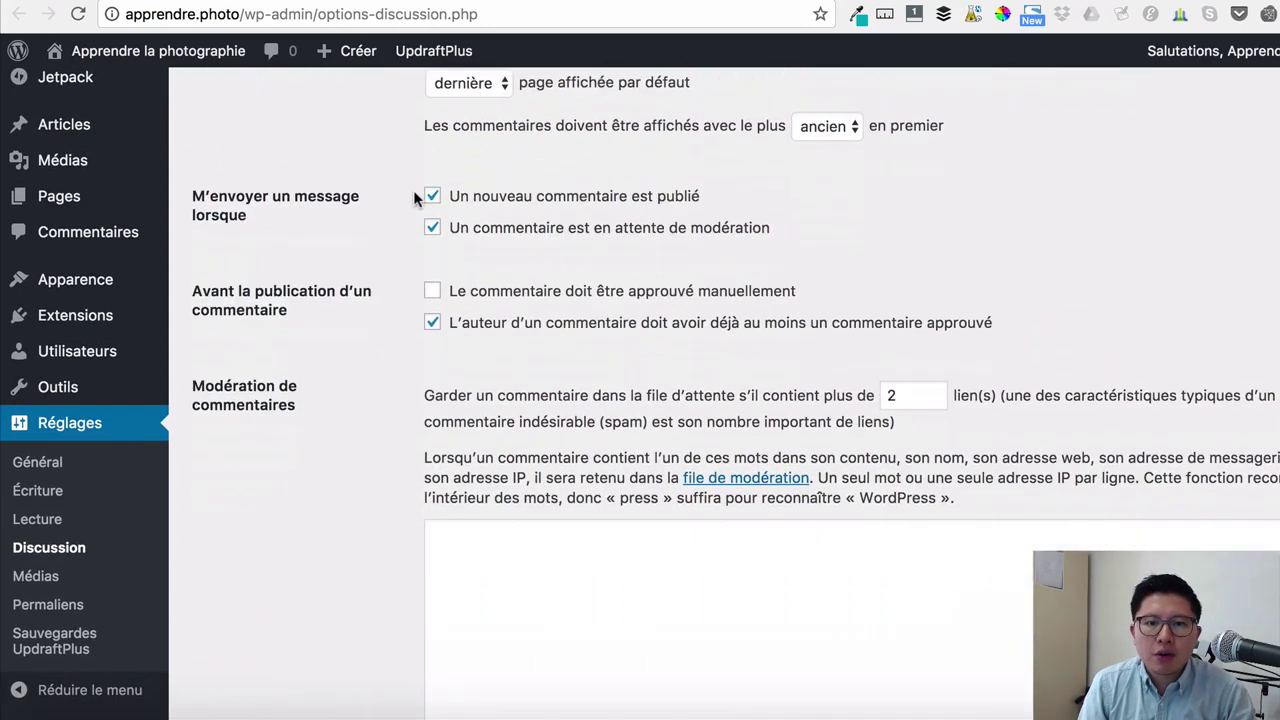
scroll(413, 198, "down", 8)
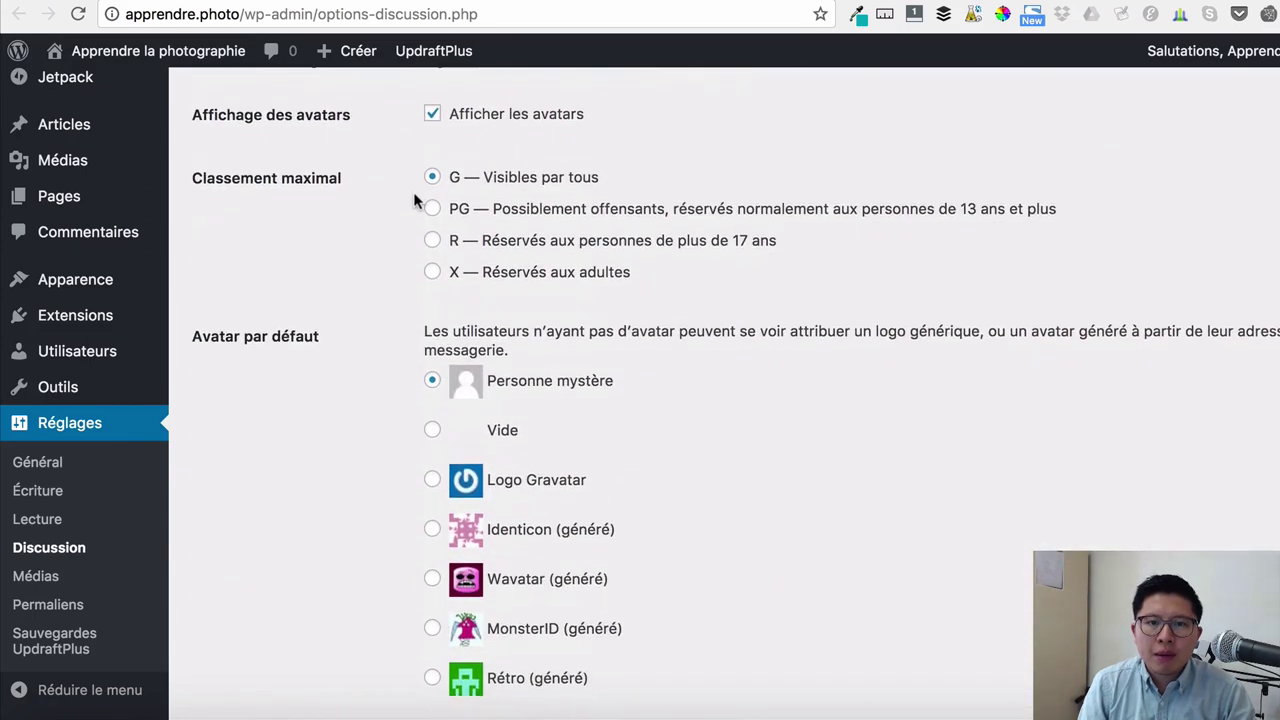
left_click(433, 481)
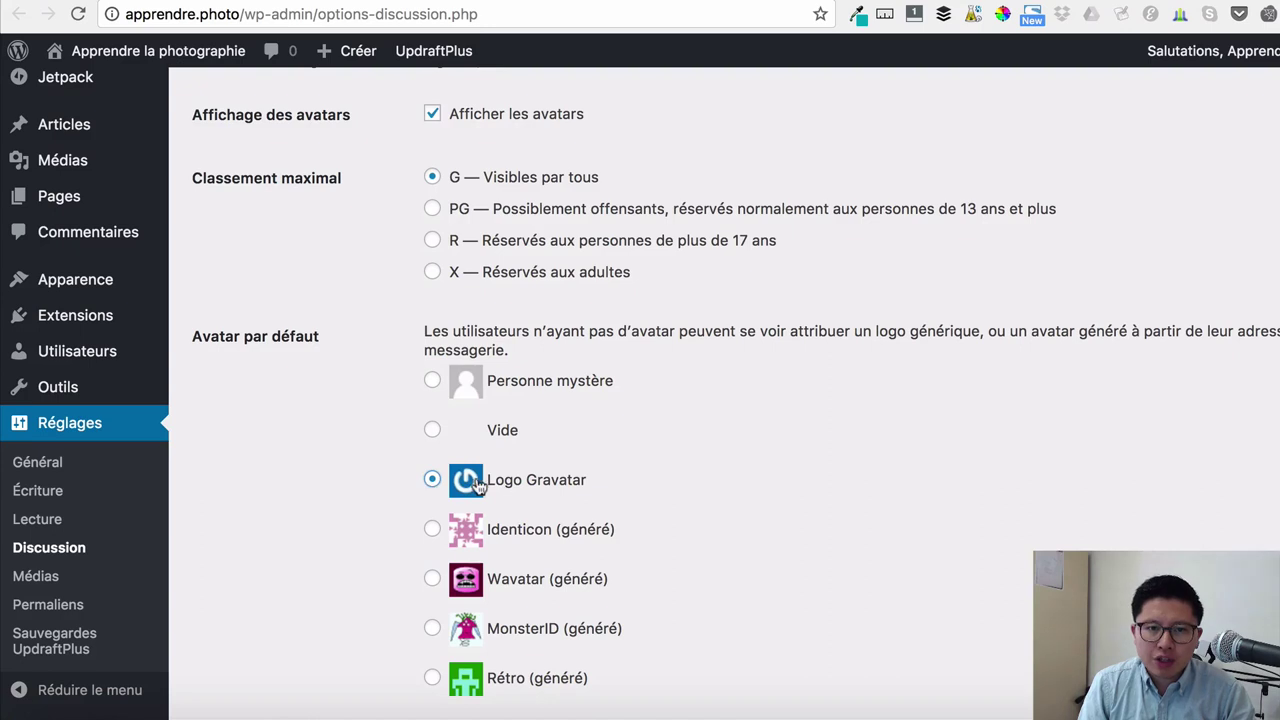
scroll(476, 488, "down", 1)
scroll(475, 488, "down", 3)
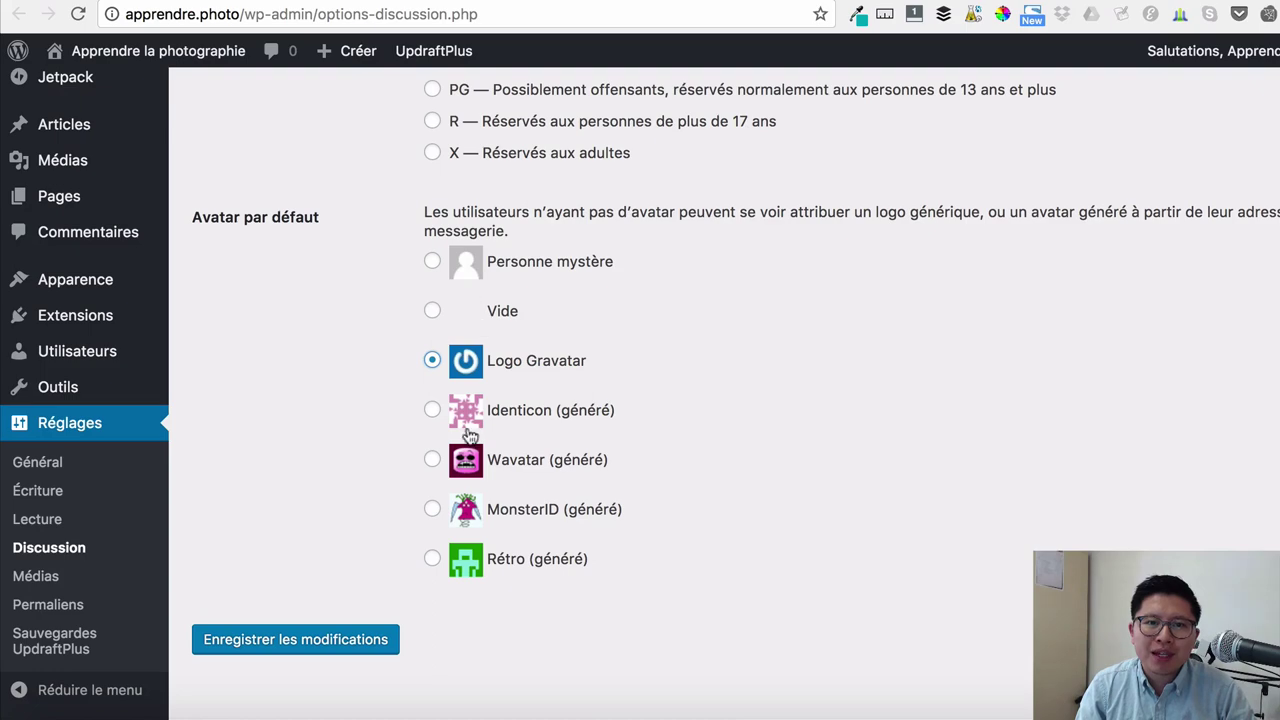
left_click(337, 636)
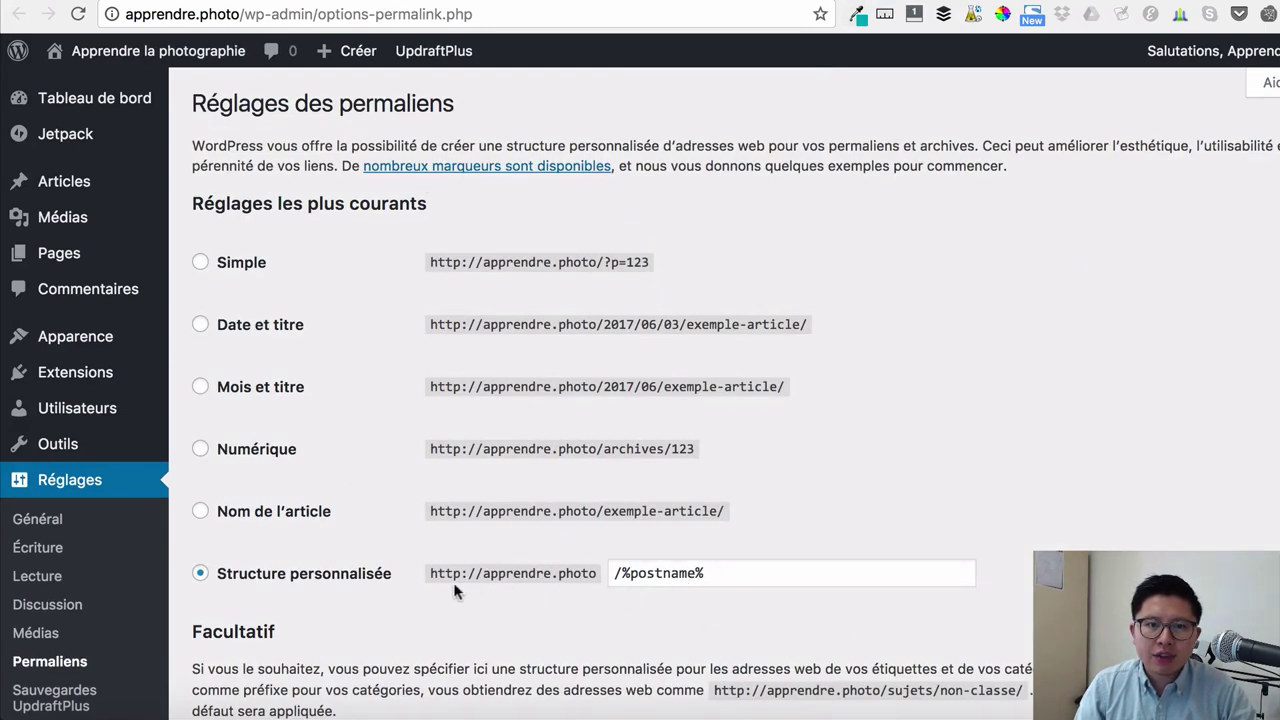
- In the permalink settings, set the category prefix to "categorie" and the tag base to "tag", then save the changes
scroll(660, 545, "down", 1)
scroll(600, 520, "down", 3)
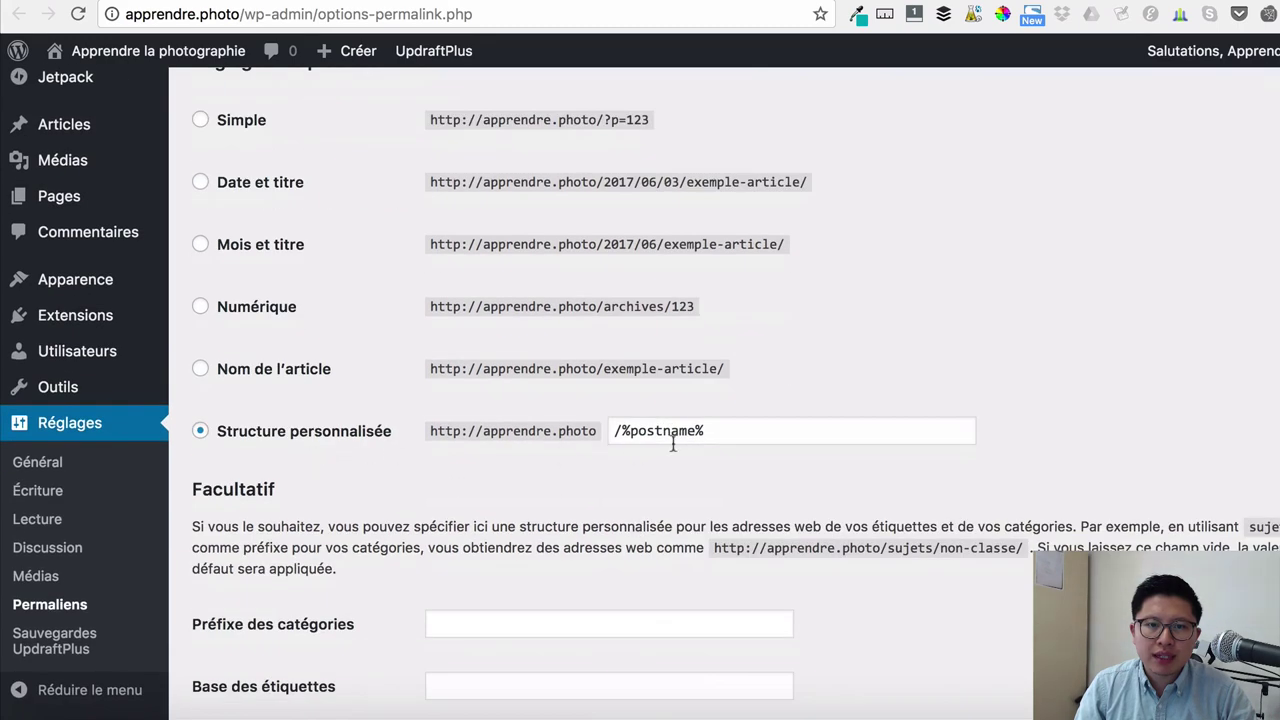
scroll(671, 440, "down", 2)
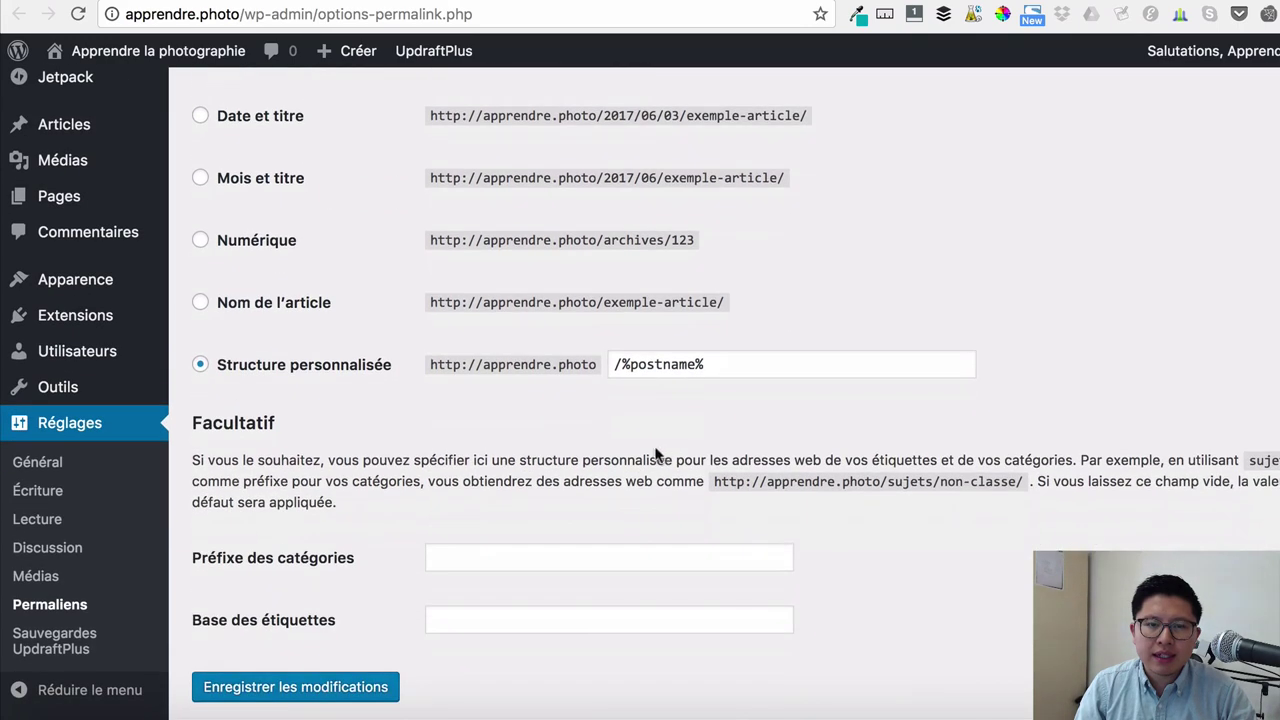
left_click(505, 557)
type("categorie")
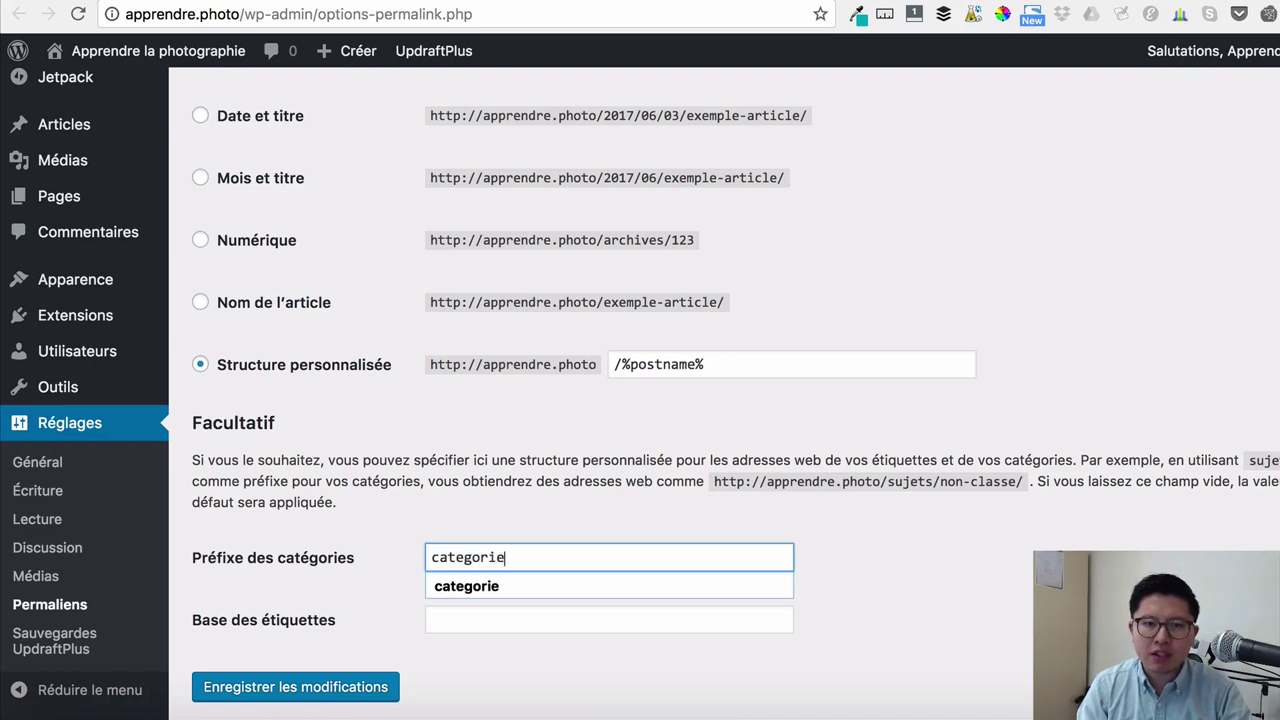
left_click(609, 620)
type("tag")
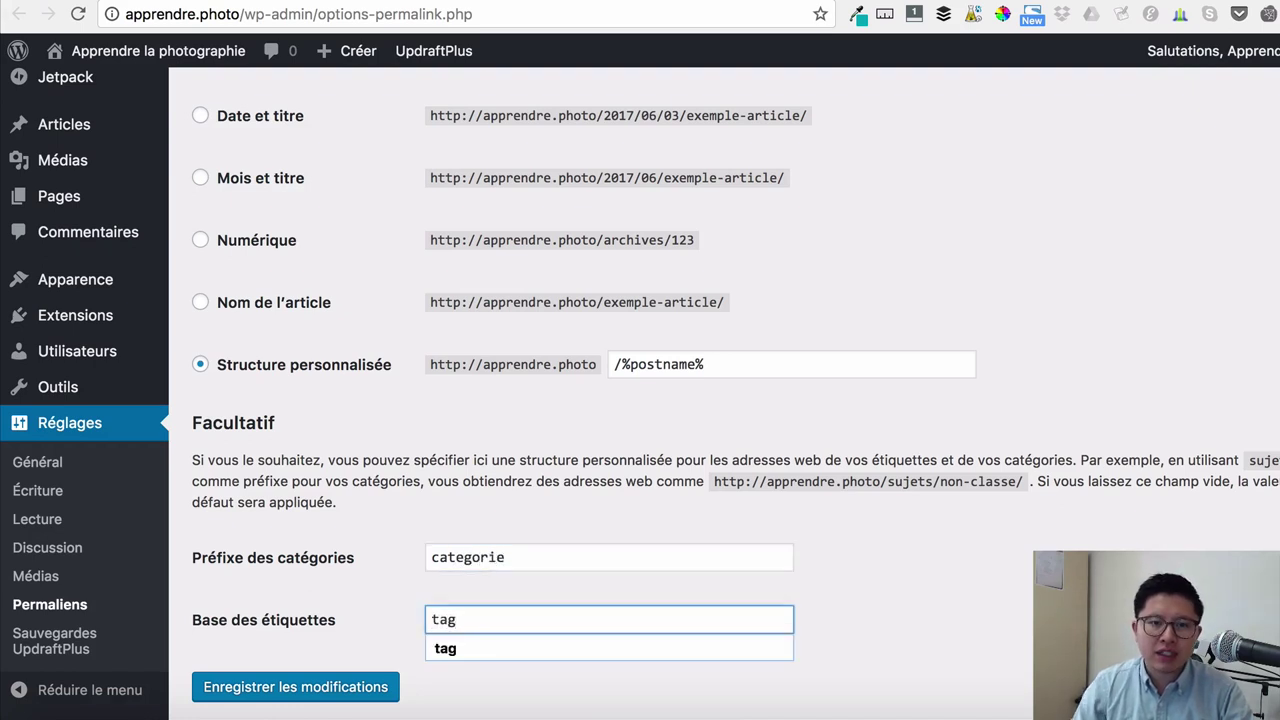
left_click(930, 557)
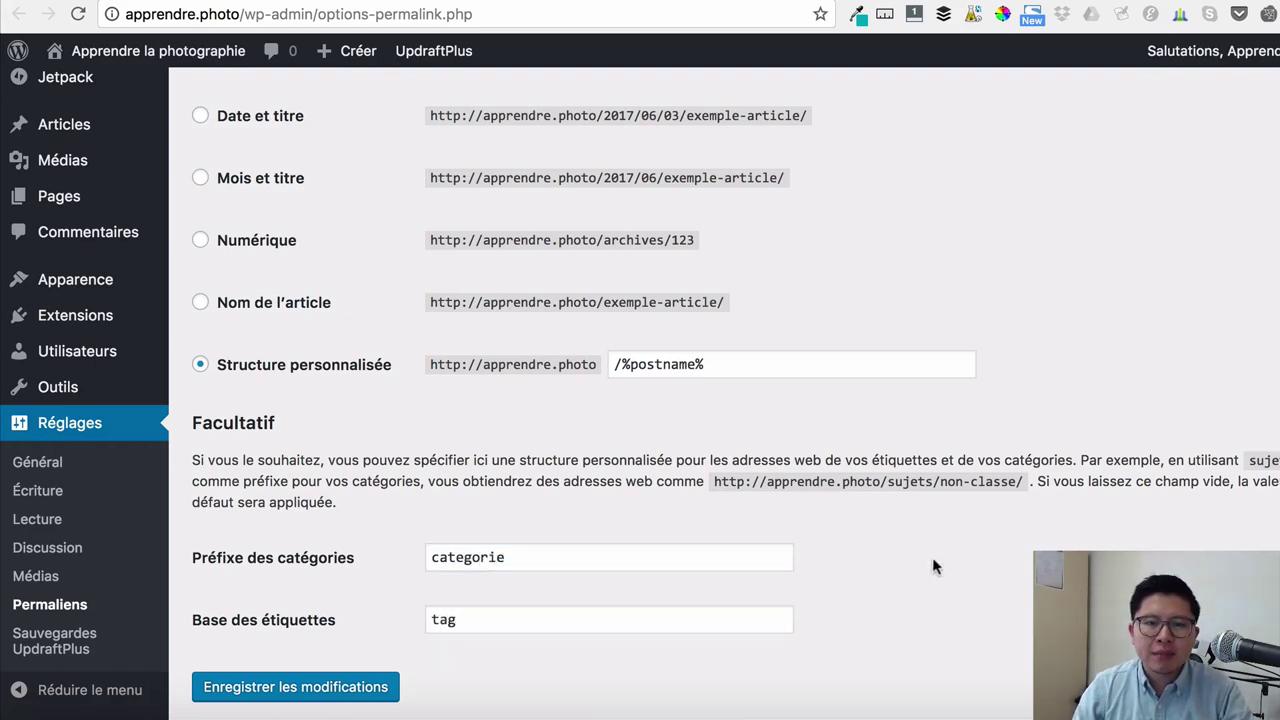
left_click(295, 688)
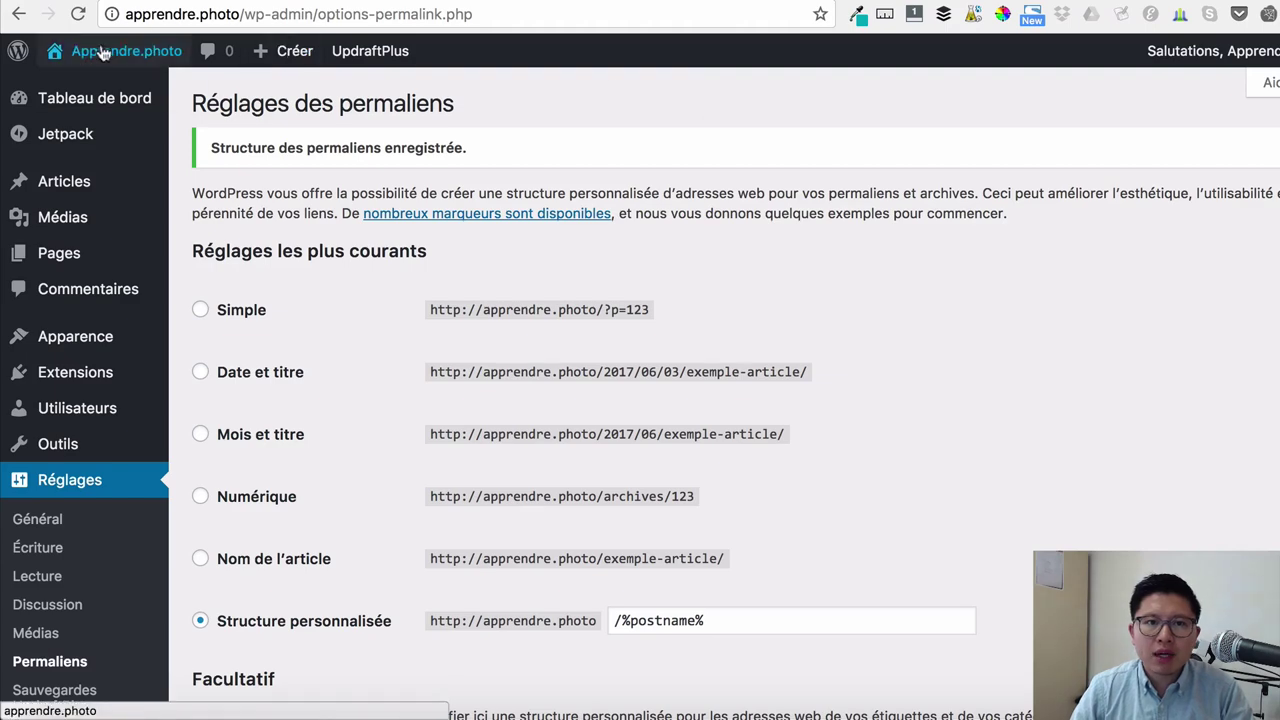
- Visit the site's public home page to check how it currently looks
mouse_move(103, 52)
left_click(116, 90)
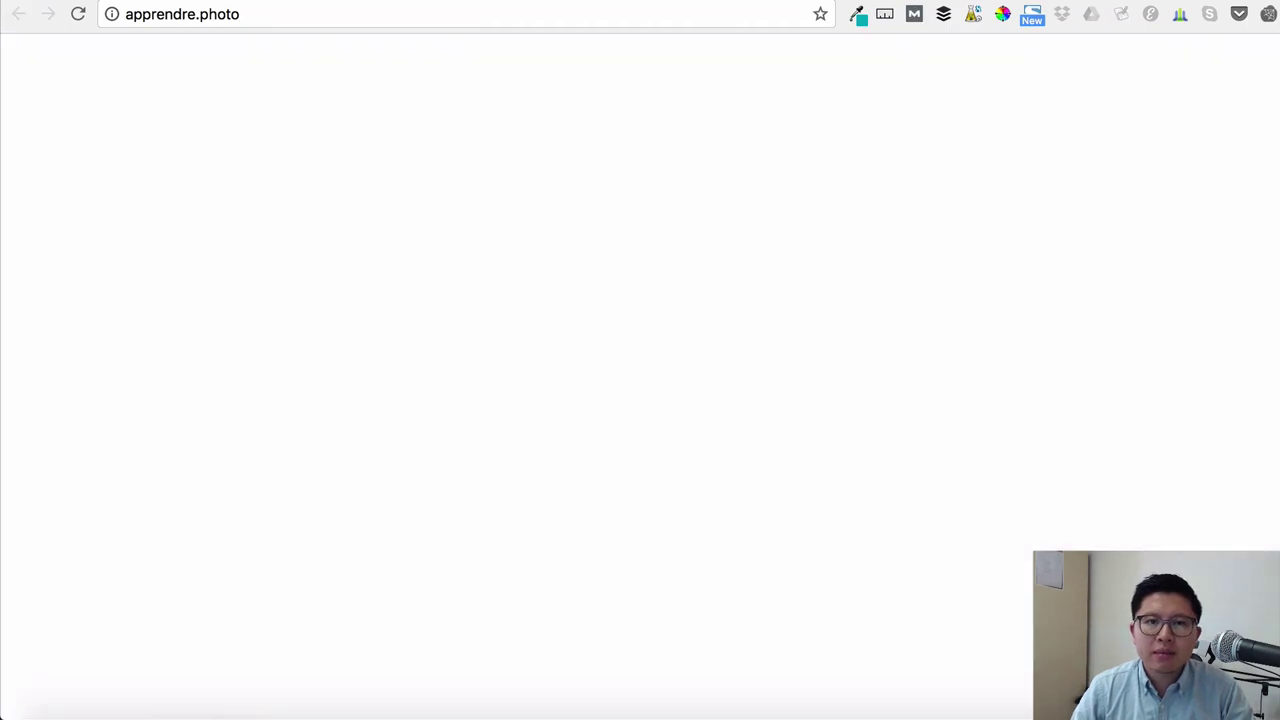
scroll(645, 250, "down", 10)
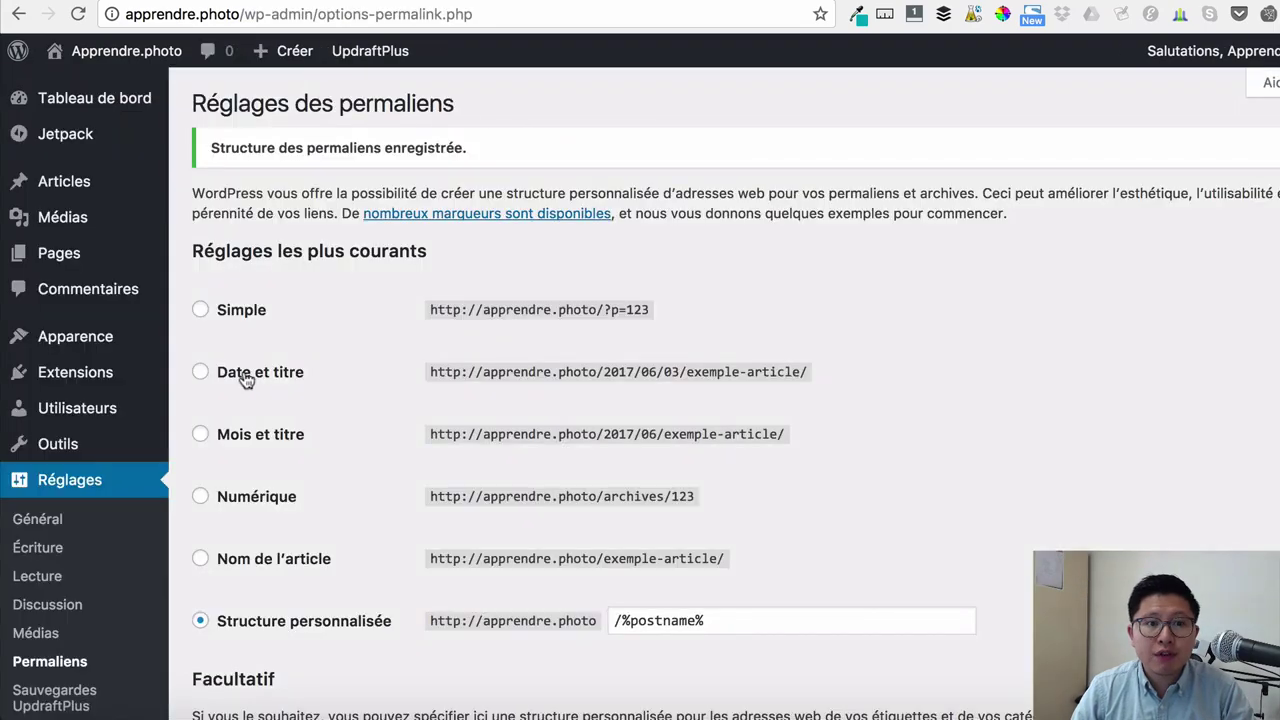
- Open the installed themes page and look over Twenty Seventeen, Twenty Fifteen and Twenty Sixteen
mouse_move(130, 342)
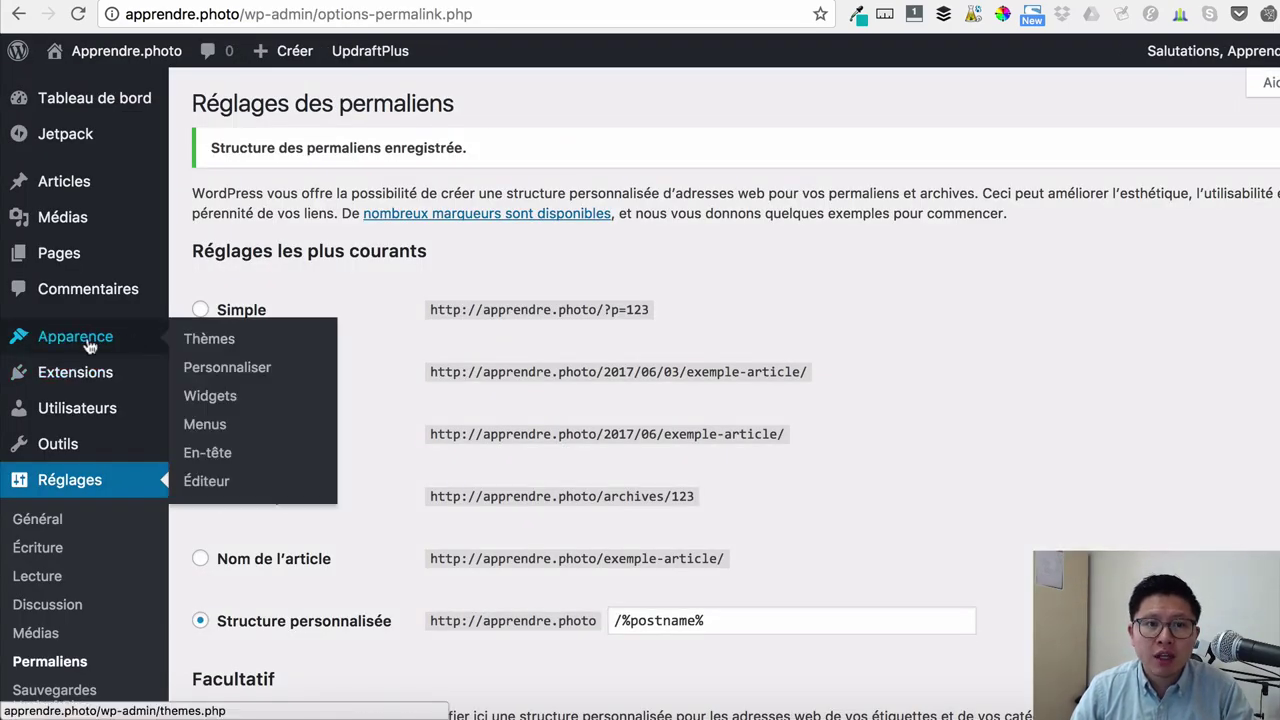
left_click(198, 340)
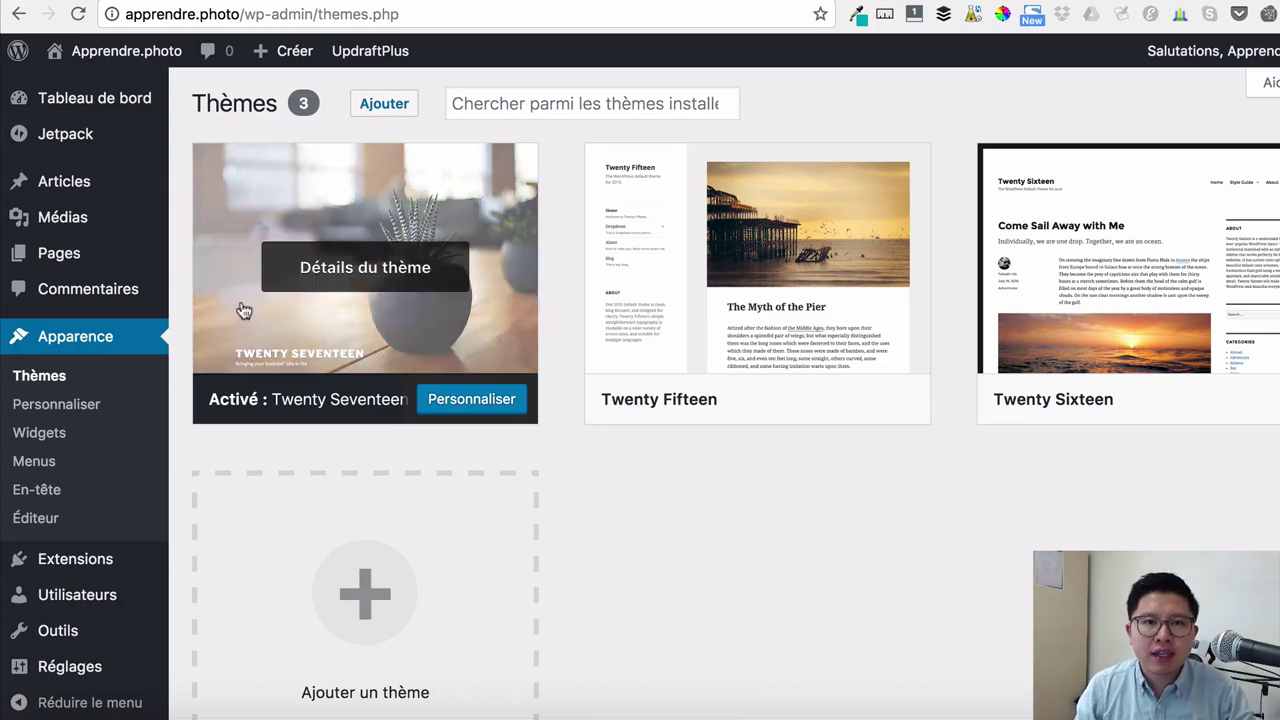
mouse_move(531, 341)
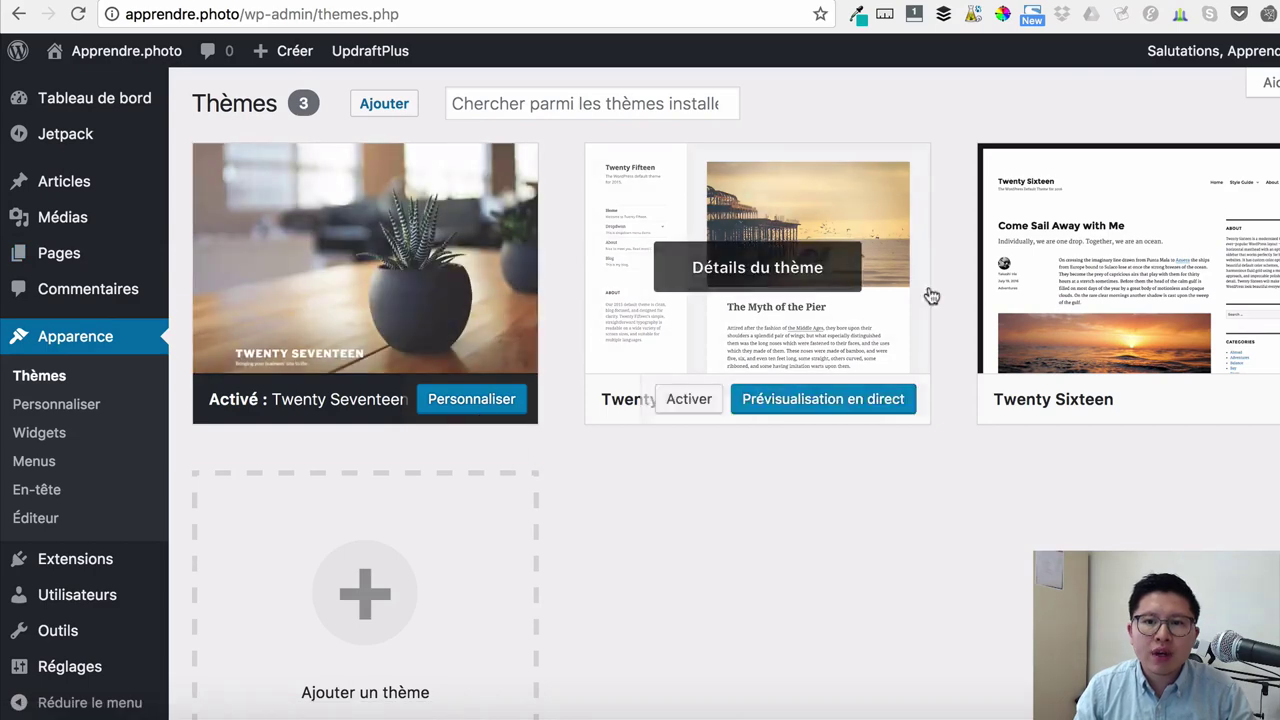
mouse_move(717, 274)
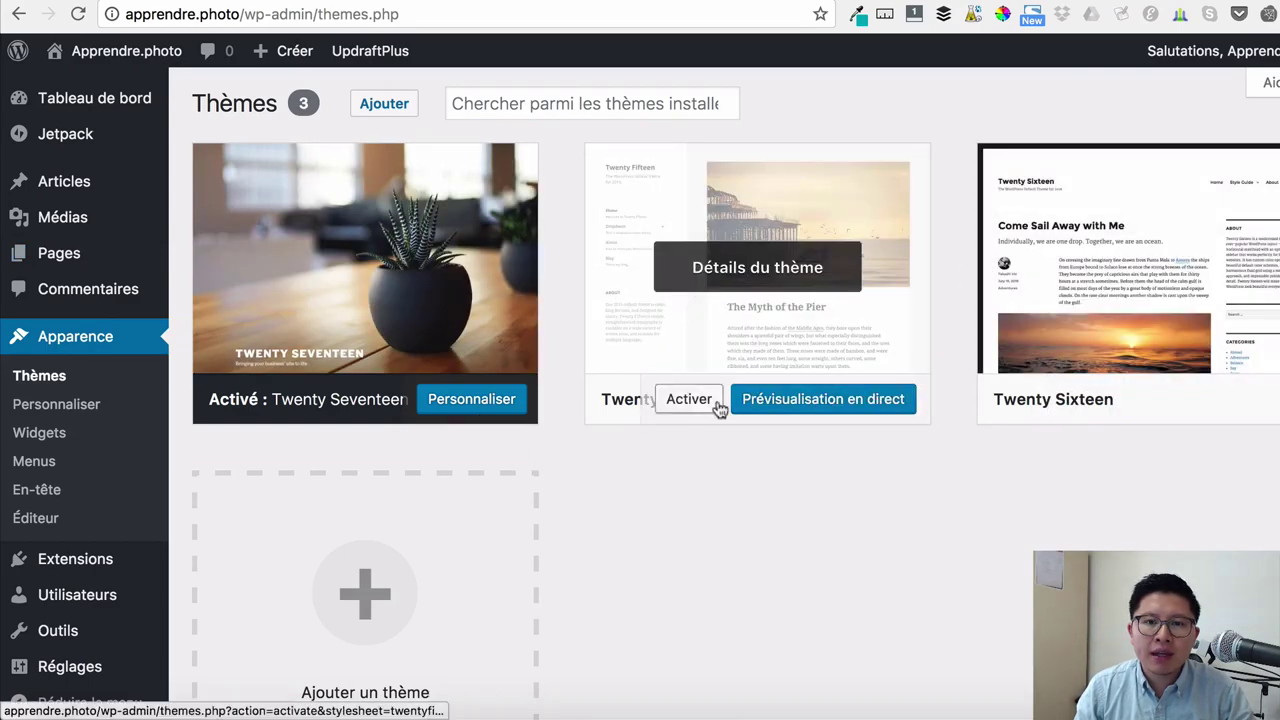
mouse_move(1080, 410)
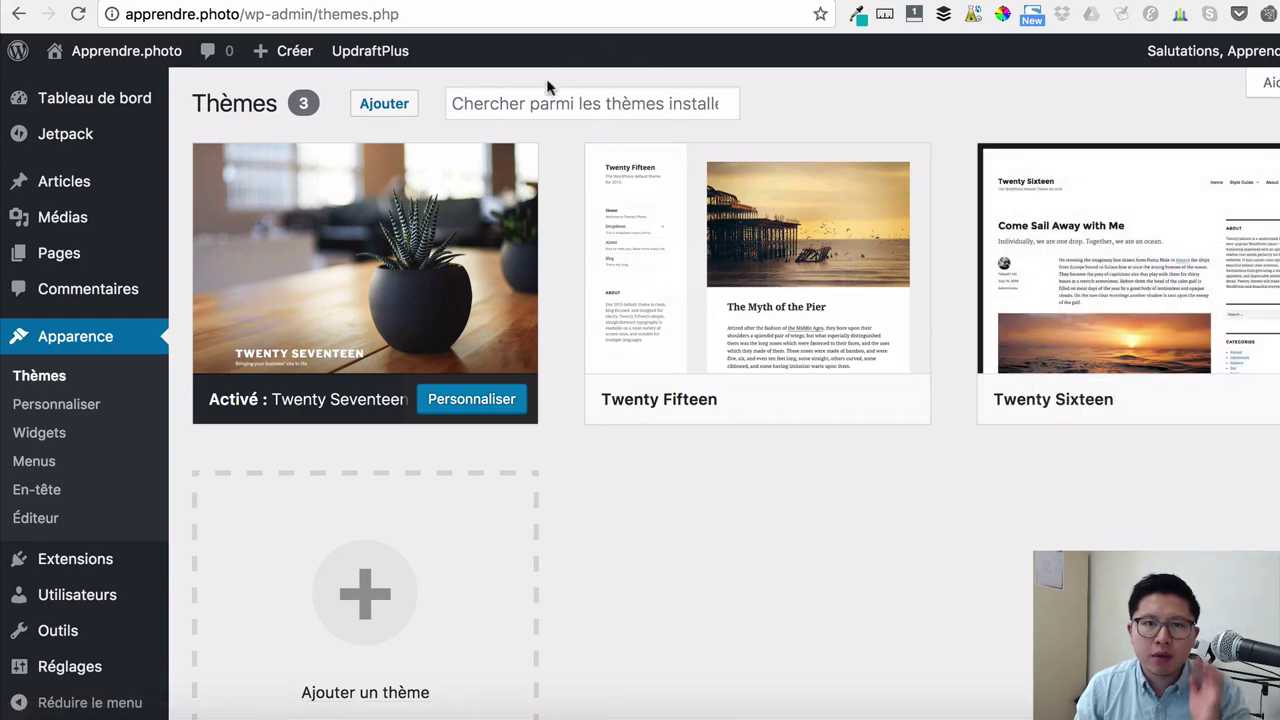
- Add a new theme by browsing the popular themes and installing Activello
left_click(404, 110)
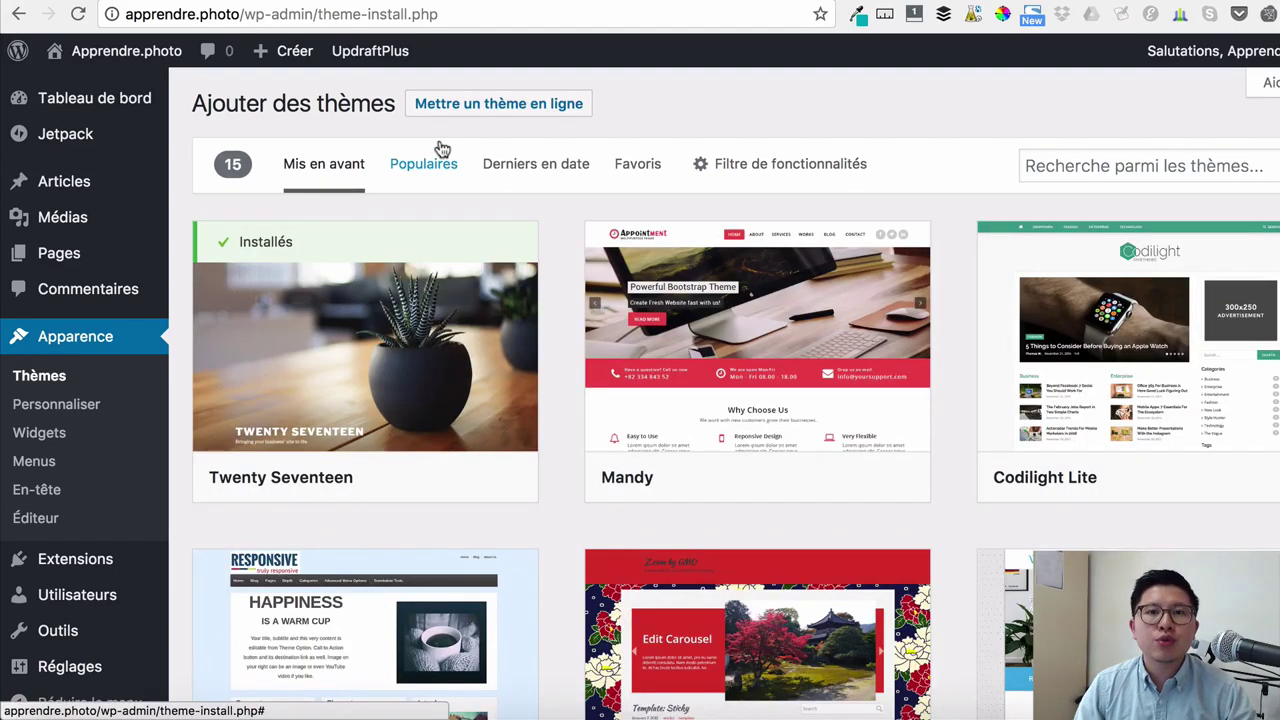
left_click(1070, 166)
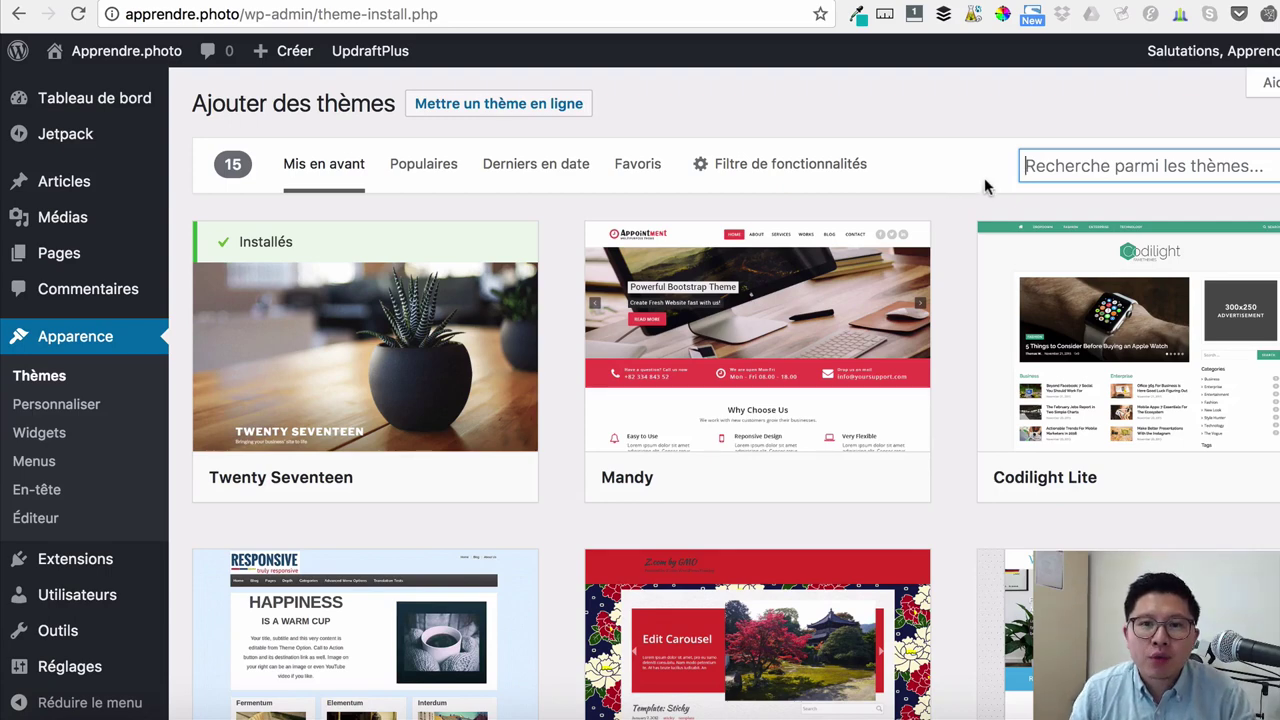
left_click(398, 172)
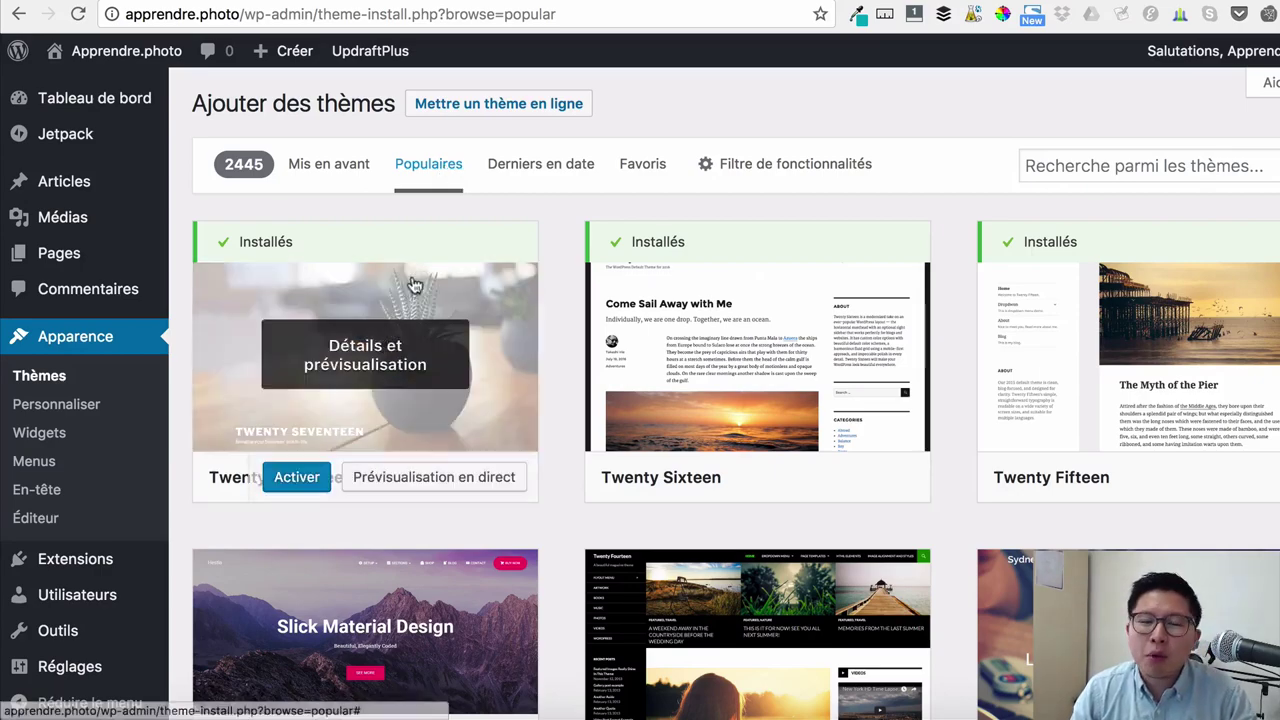
scroll(736, 393, "down", 5)
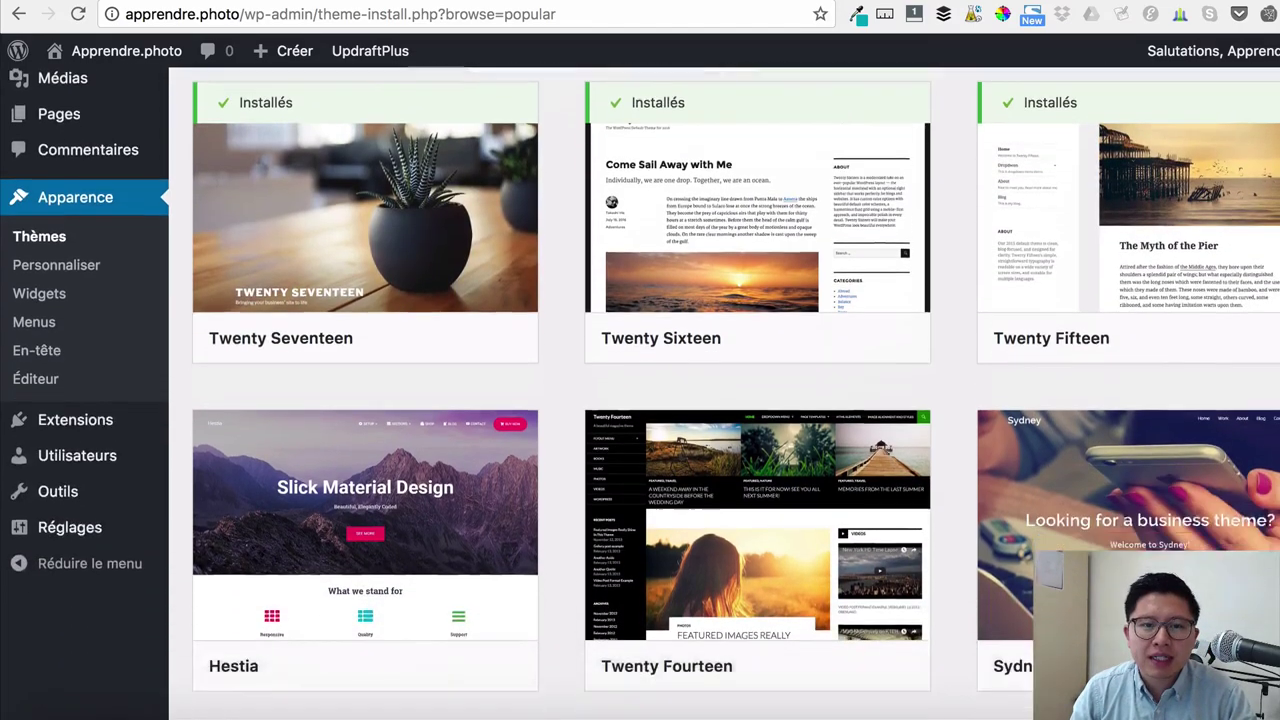
scroll(736, 393, "down", 8)
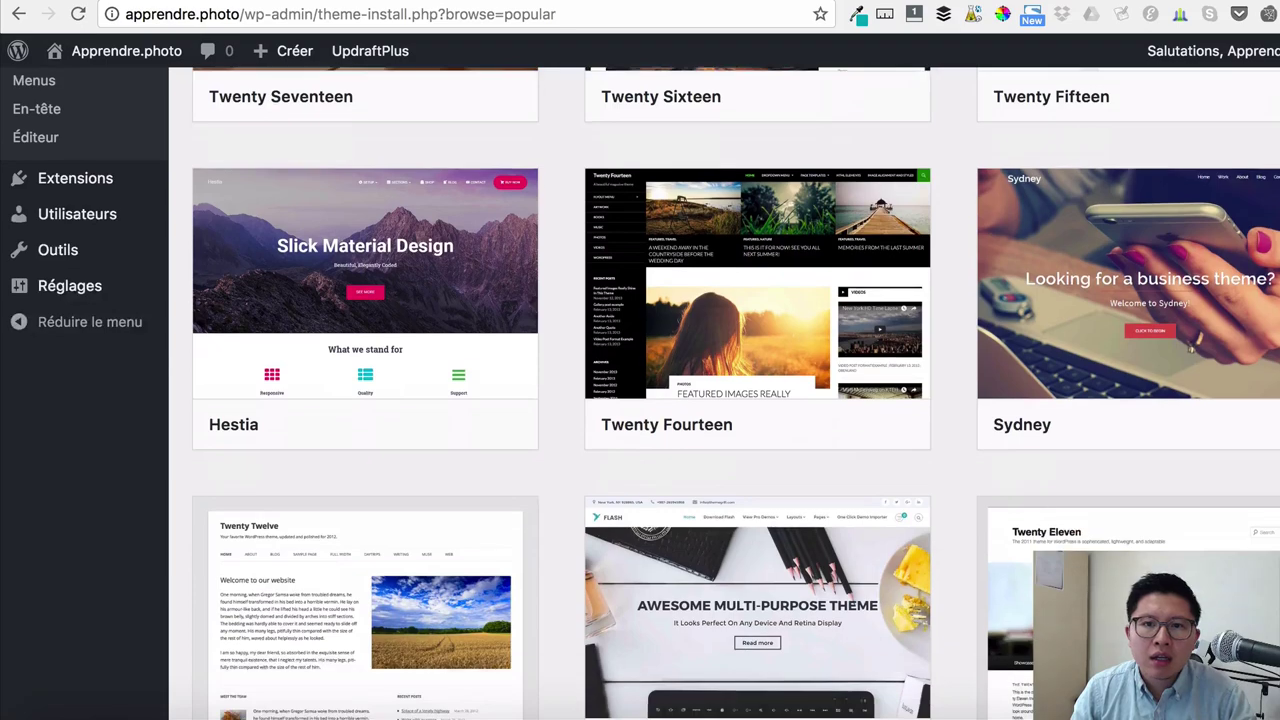
scroll(736, 393, "down", 7)
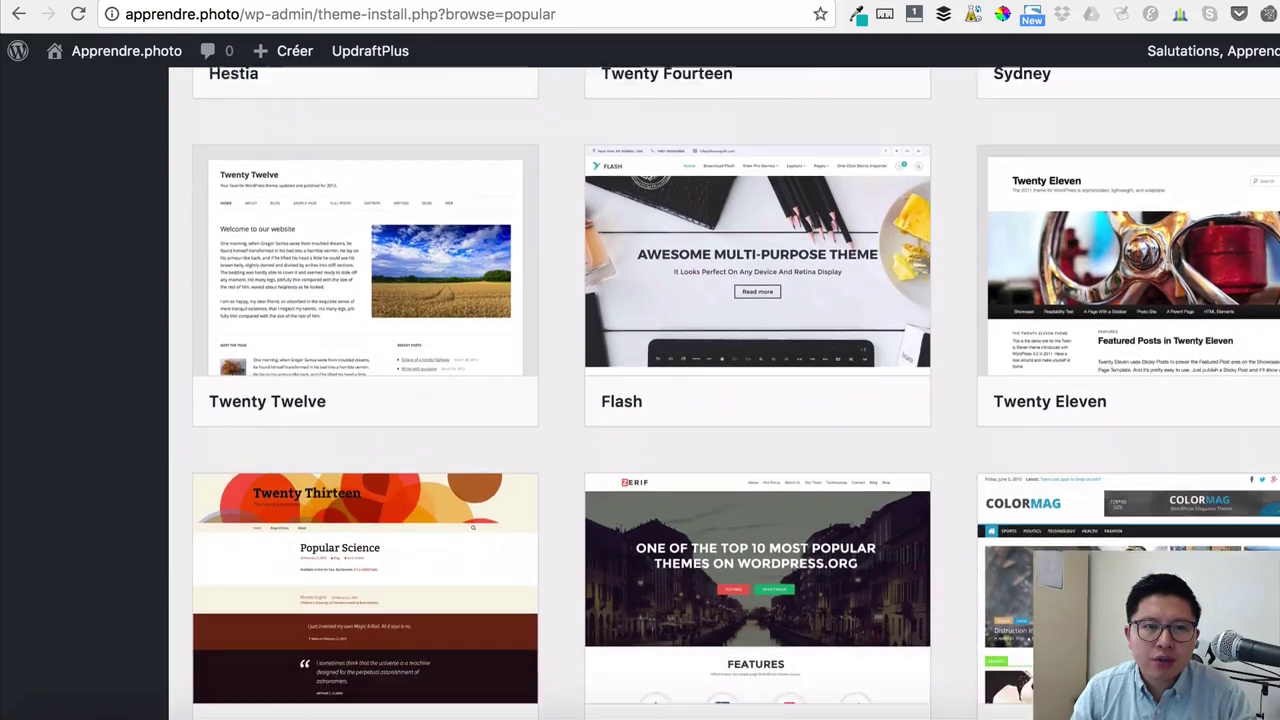
scroll(736, 393, "down", 6)
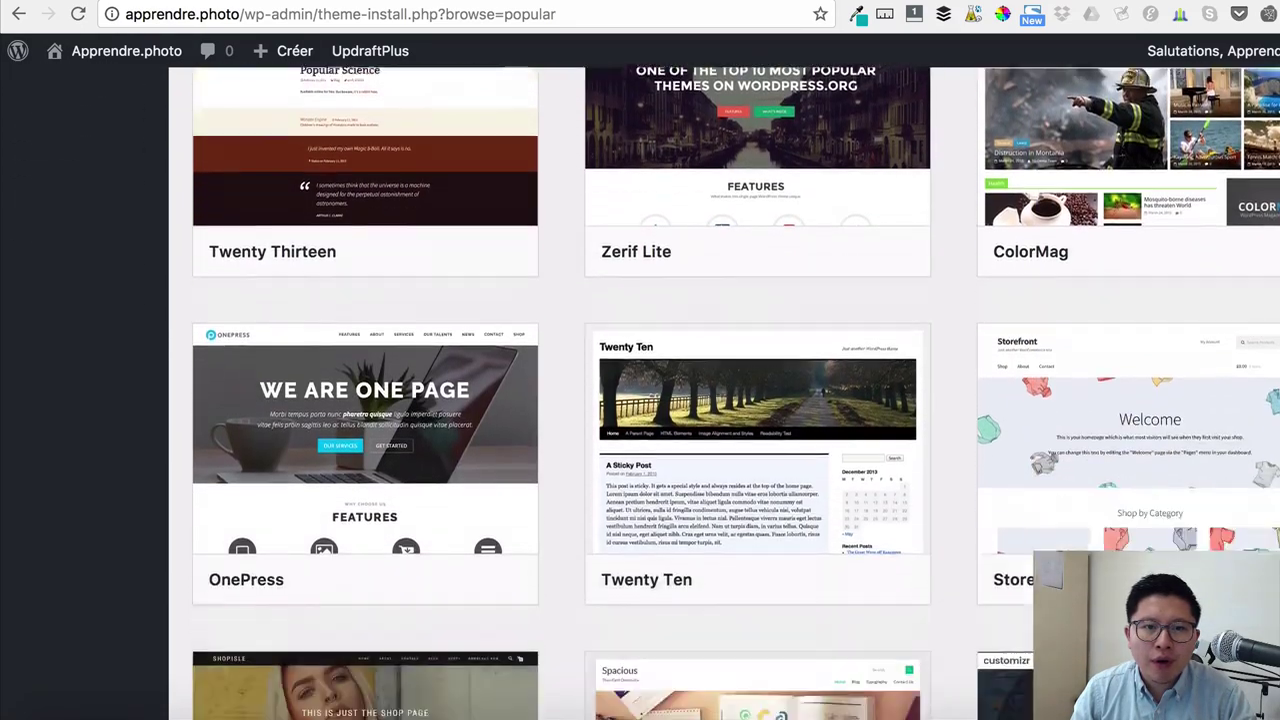
scroll(736, 393, "down", 9)
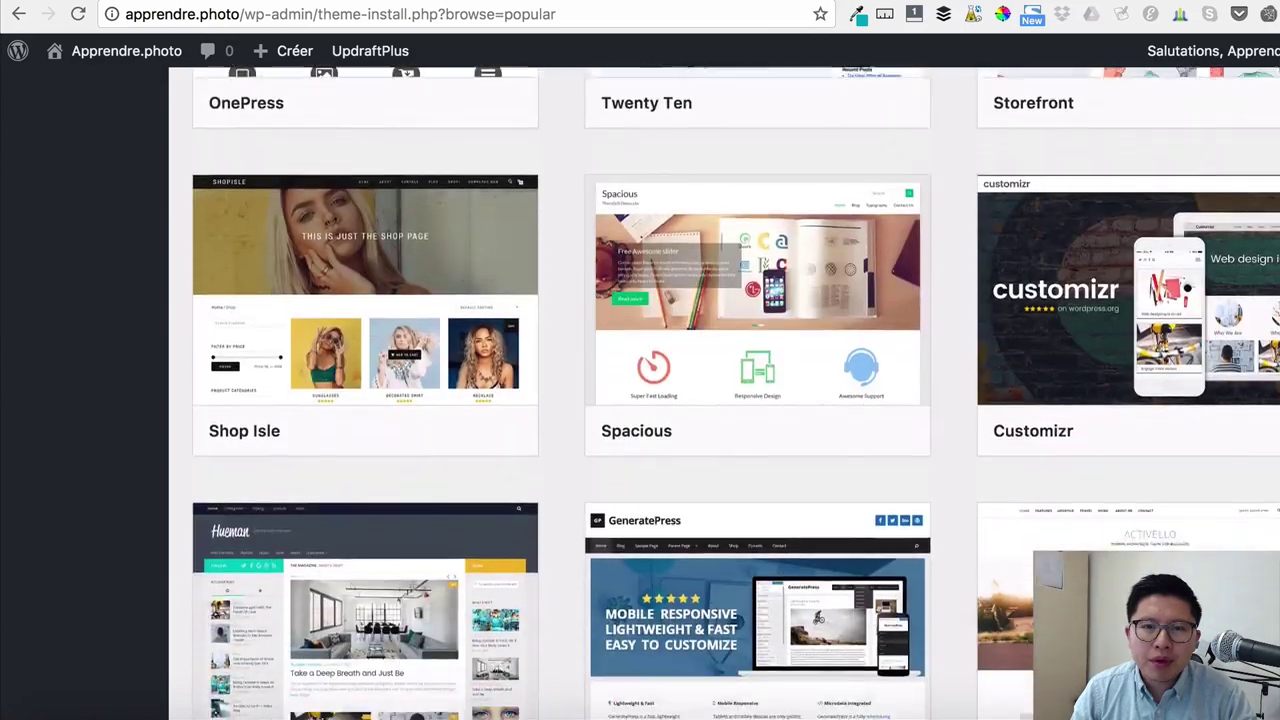
scroll(736, 393, "down", 4)
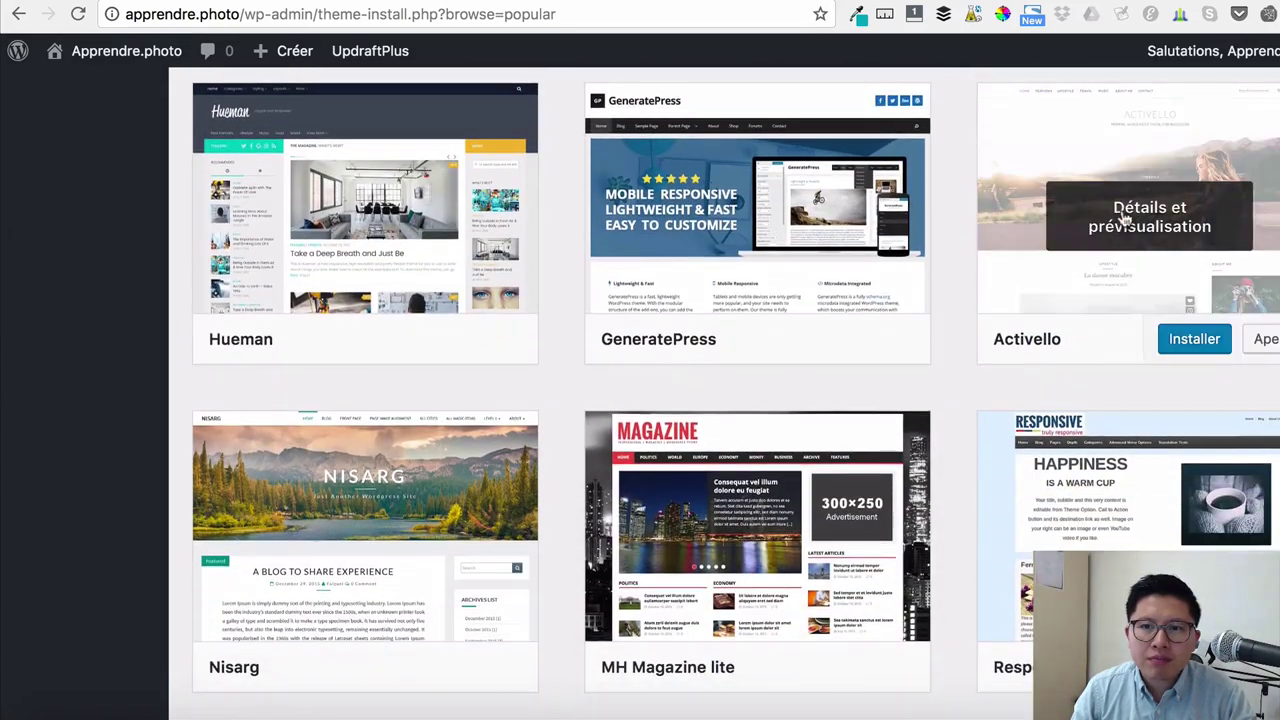
left_click(1189, 342)
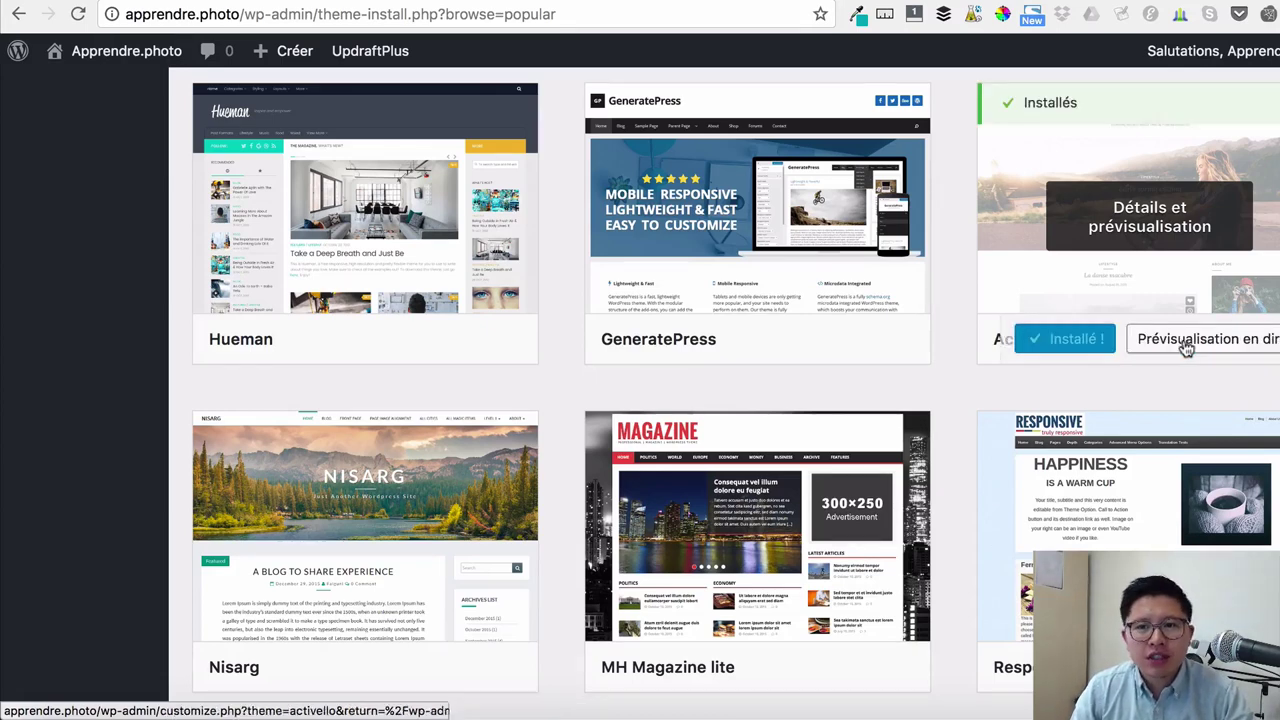
- Return to the installed themes and activate the Activello theme
scroll(366, 220, "up", 15)
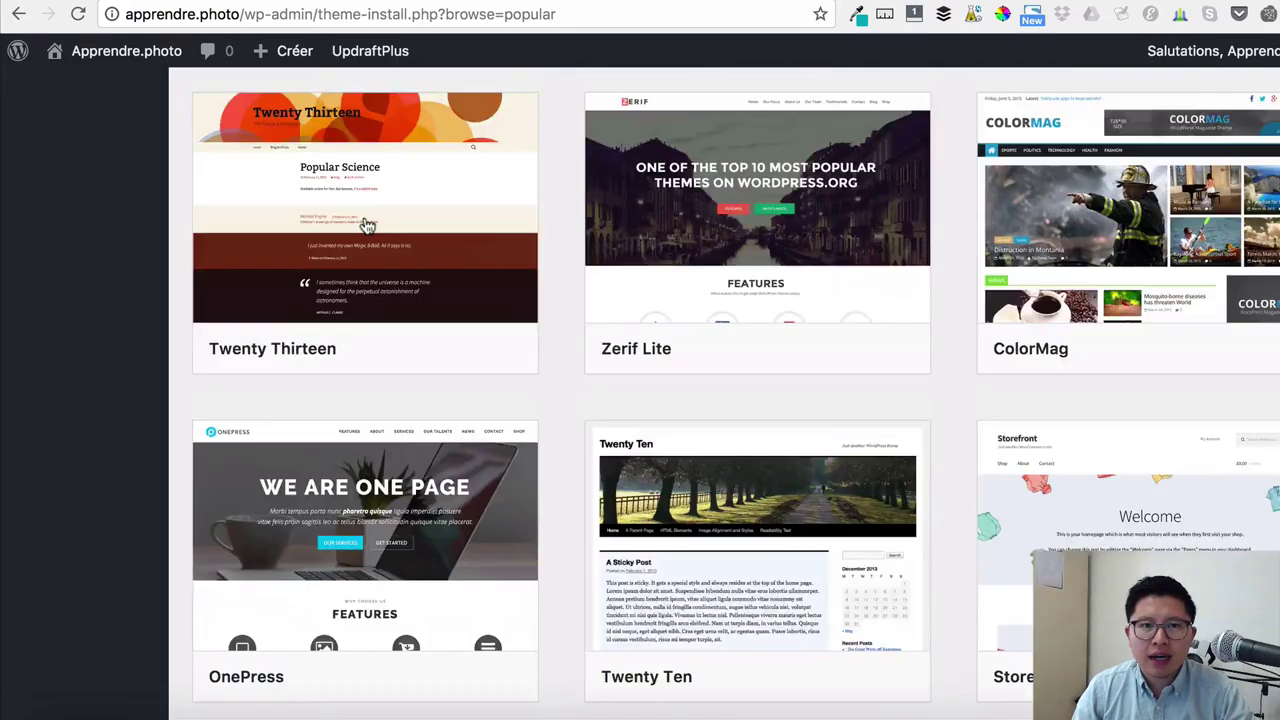
left_click(38, 376)
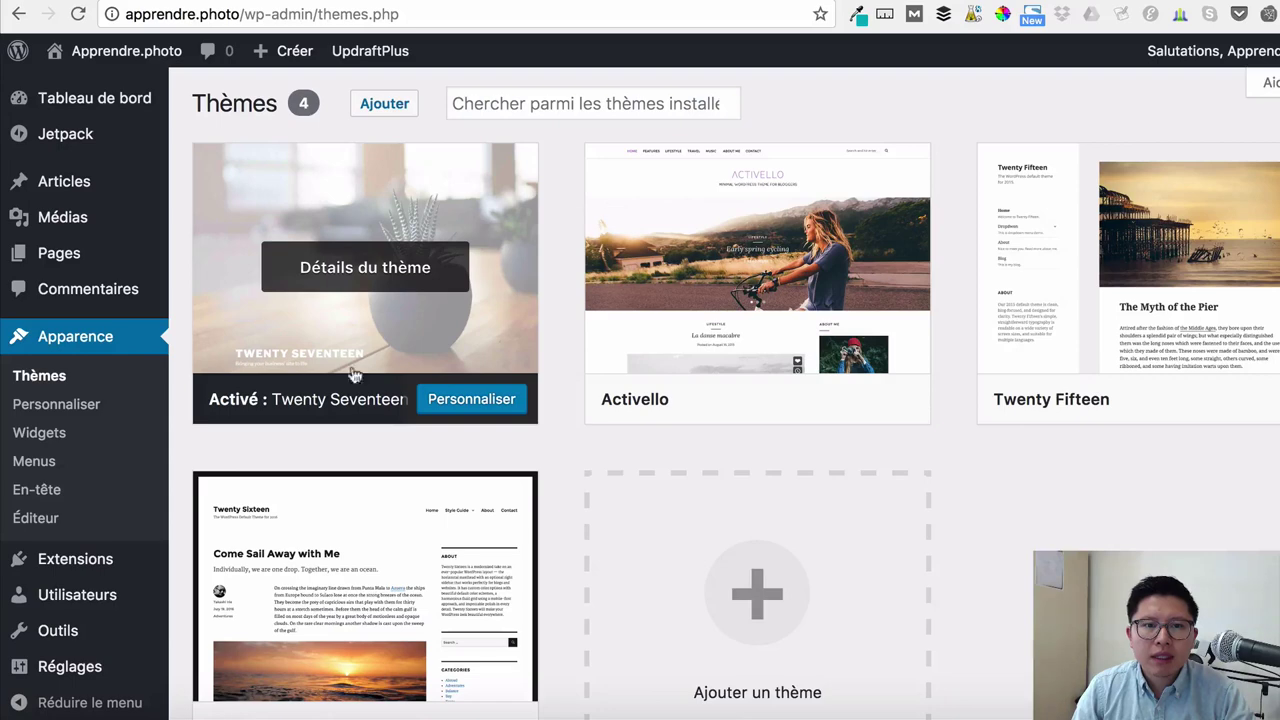
scroll(416, 352, "down", 3)
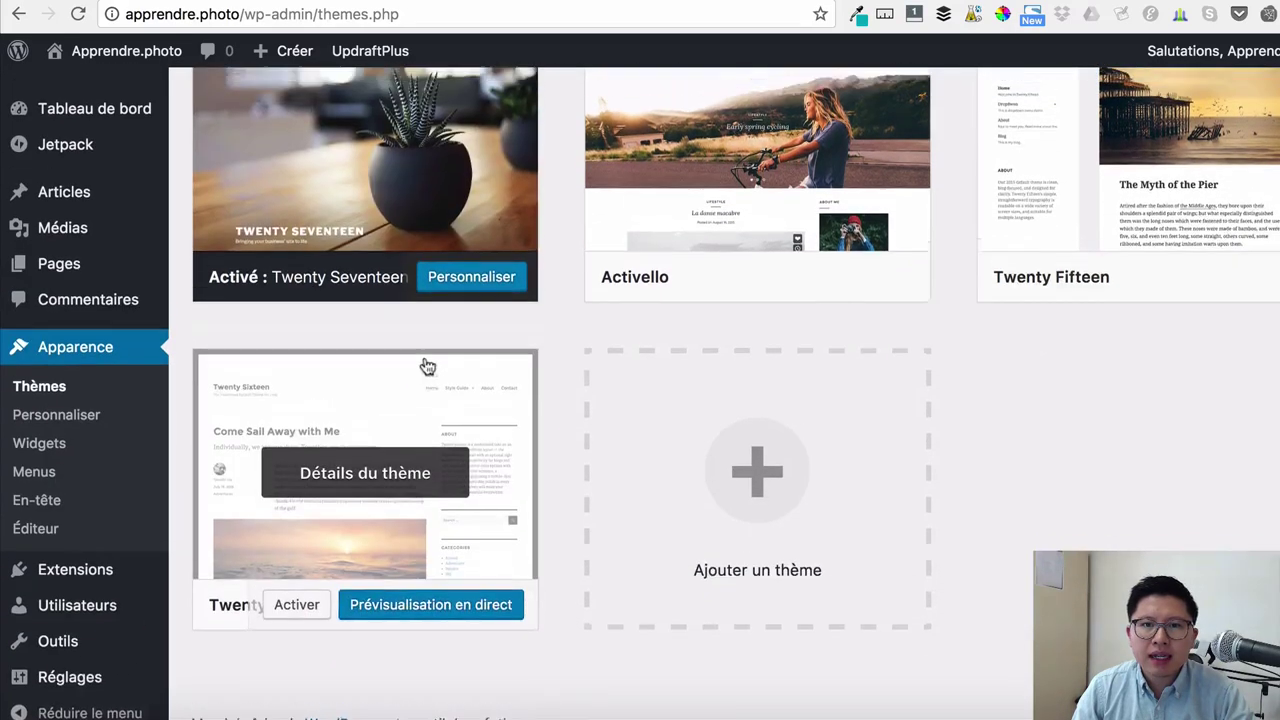
scroll(427, 367, "up", 1)
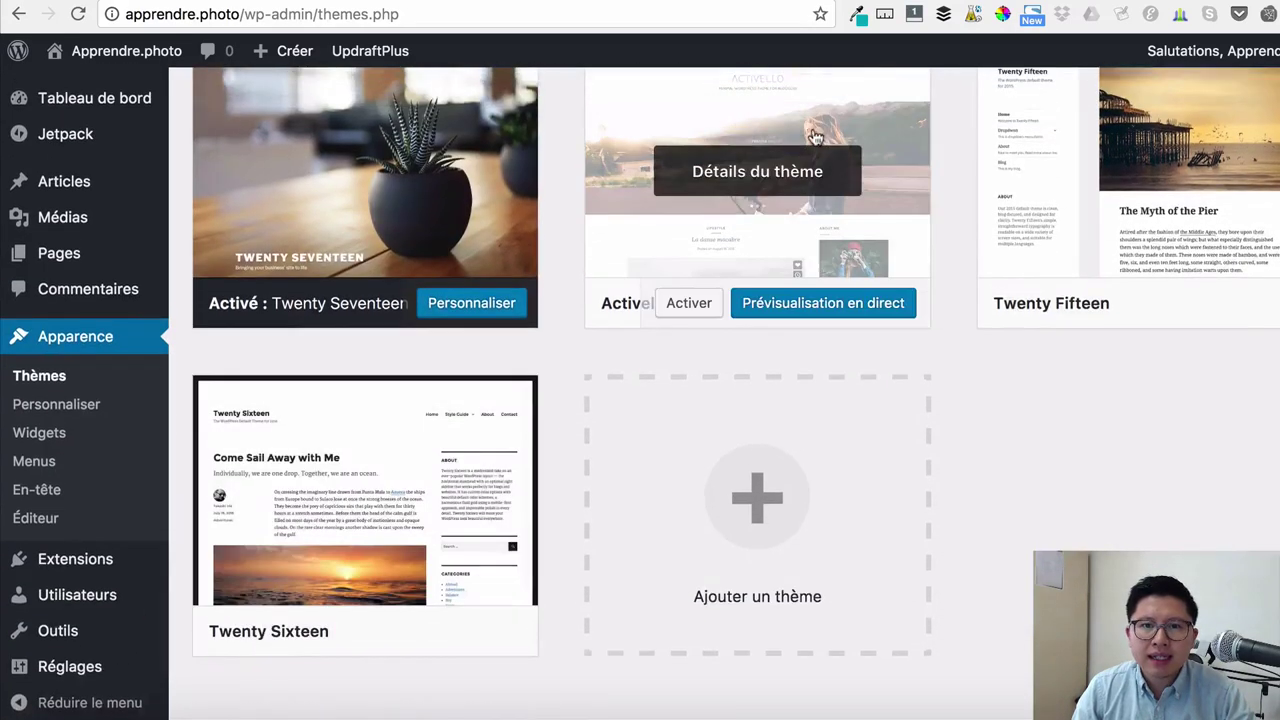
left_click(689, 303)
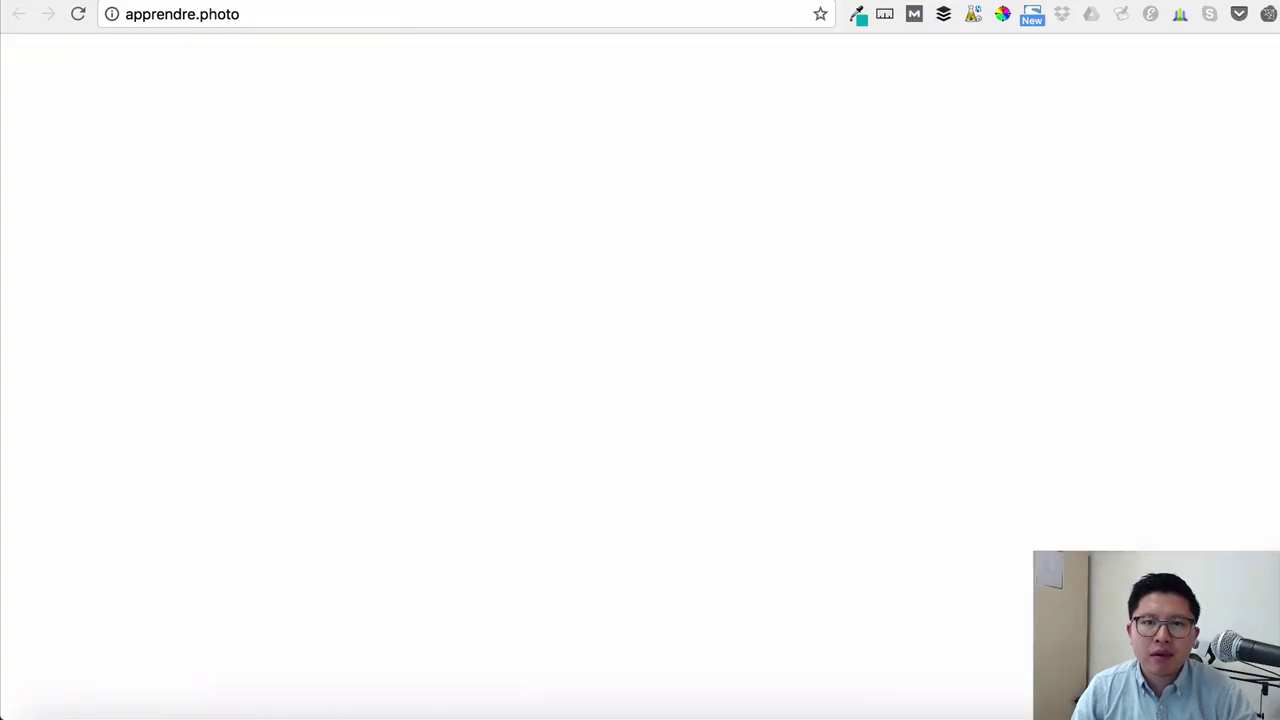
- Look over the public home page with the Activello theme, then close it to return to the themes page
scroll(1266, 287, "down", 6)
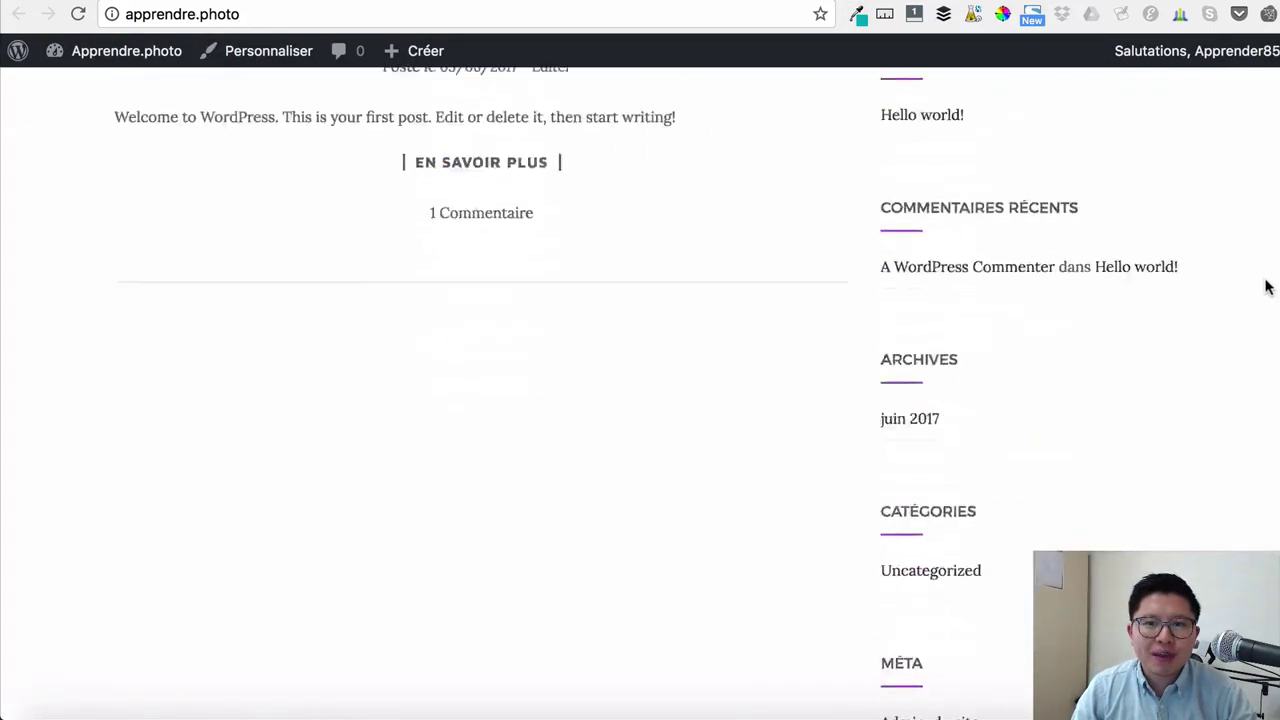
scroll(1266, 287, "up", 6)
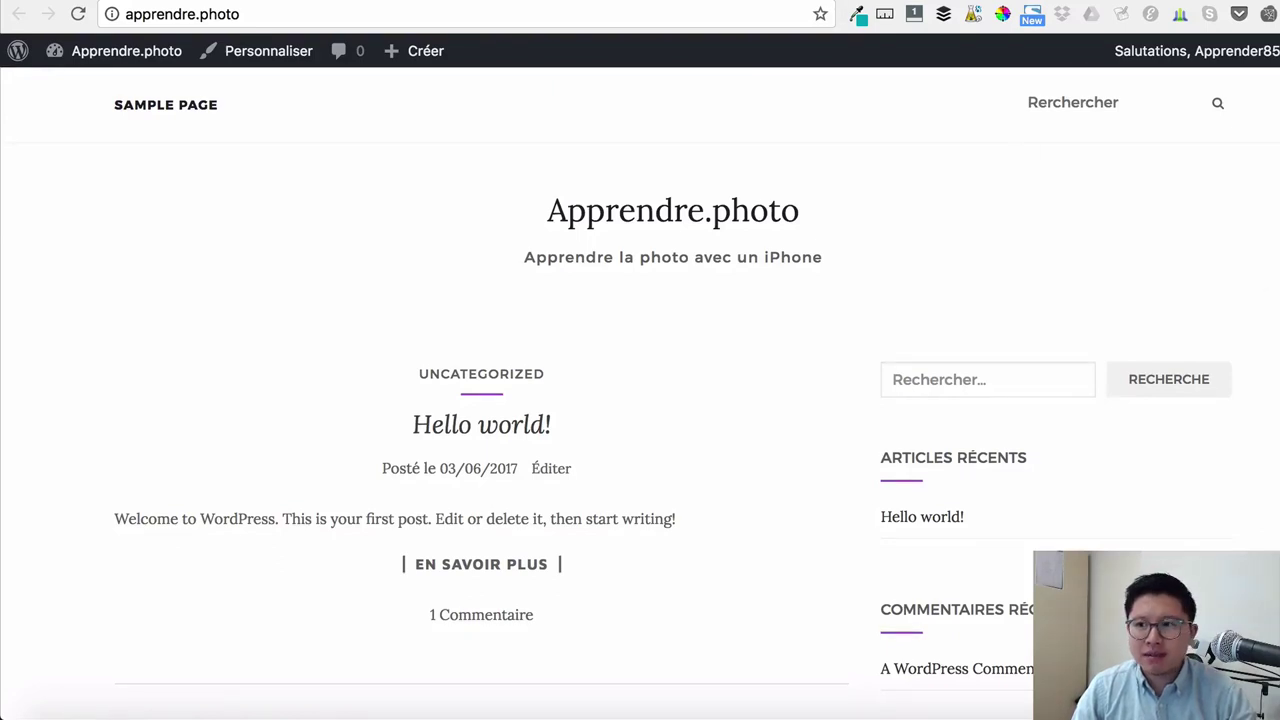
key("ctrl+w")
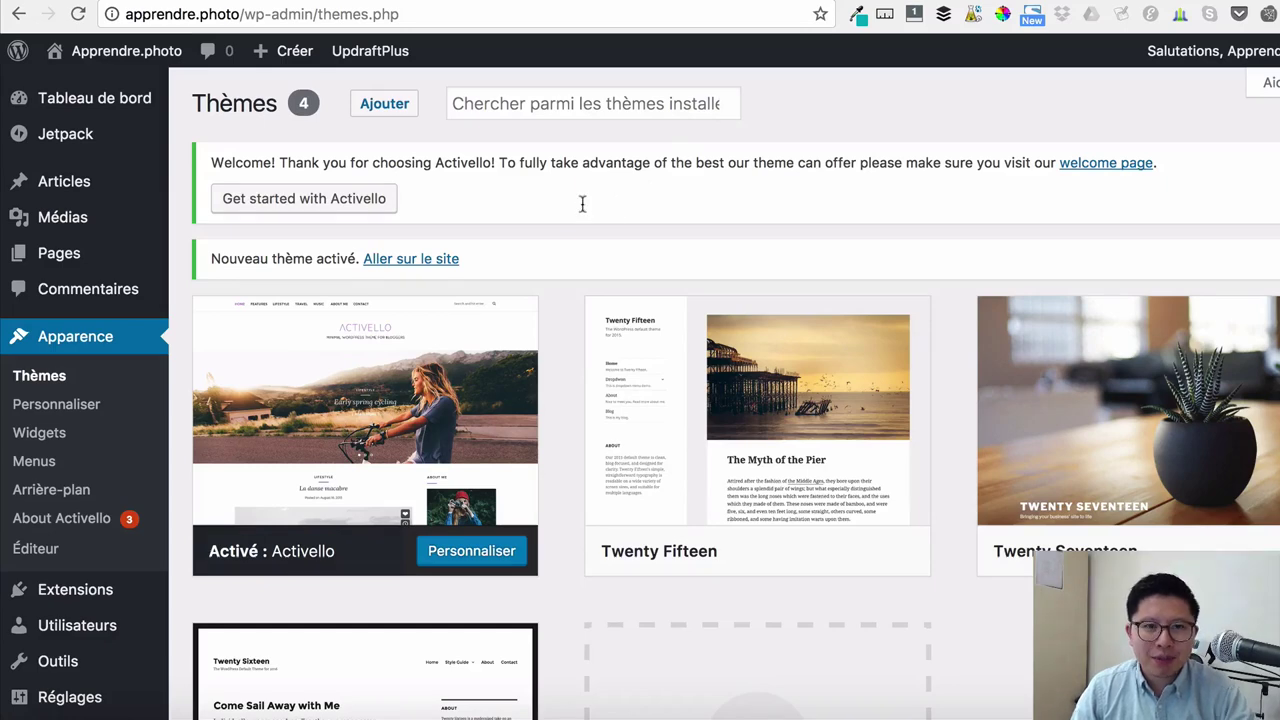
- Open the page for adding themes and display the form for uploading a .zip theme
left_click(389, 109)
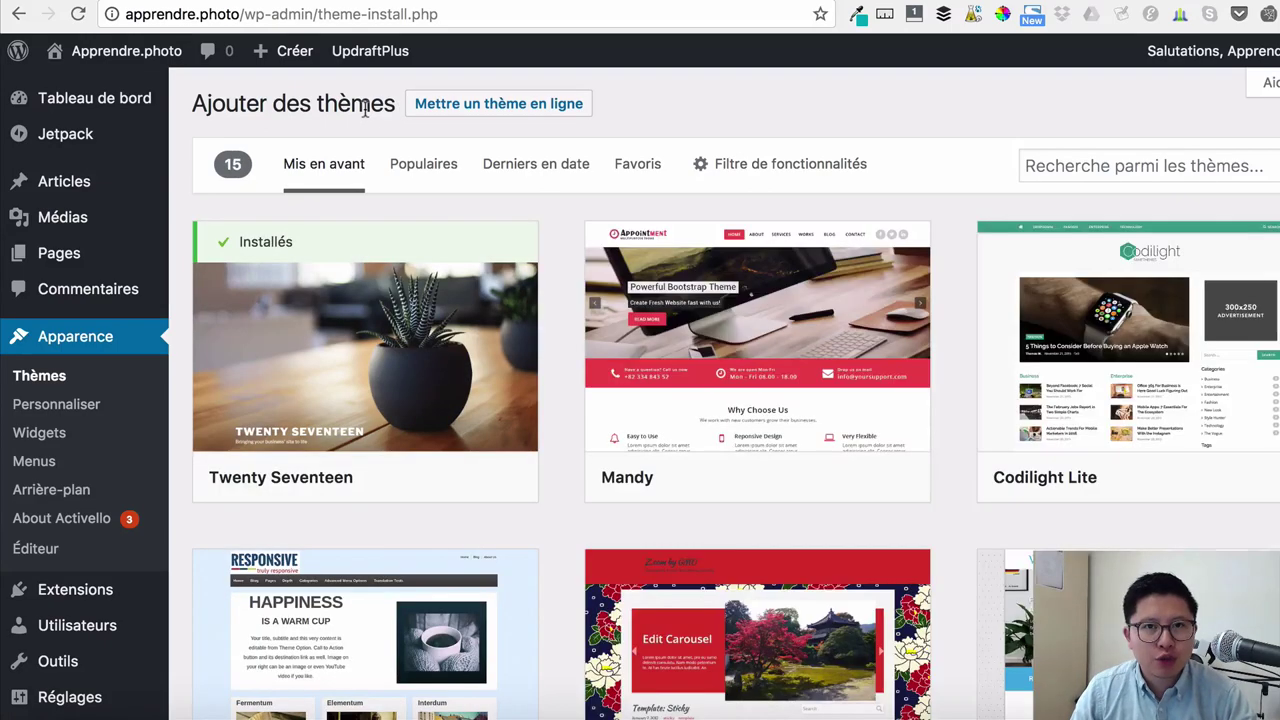
left_click(513, 108)
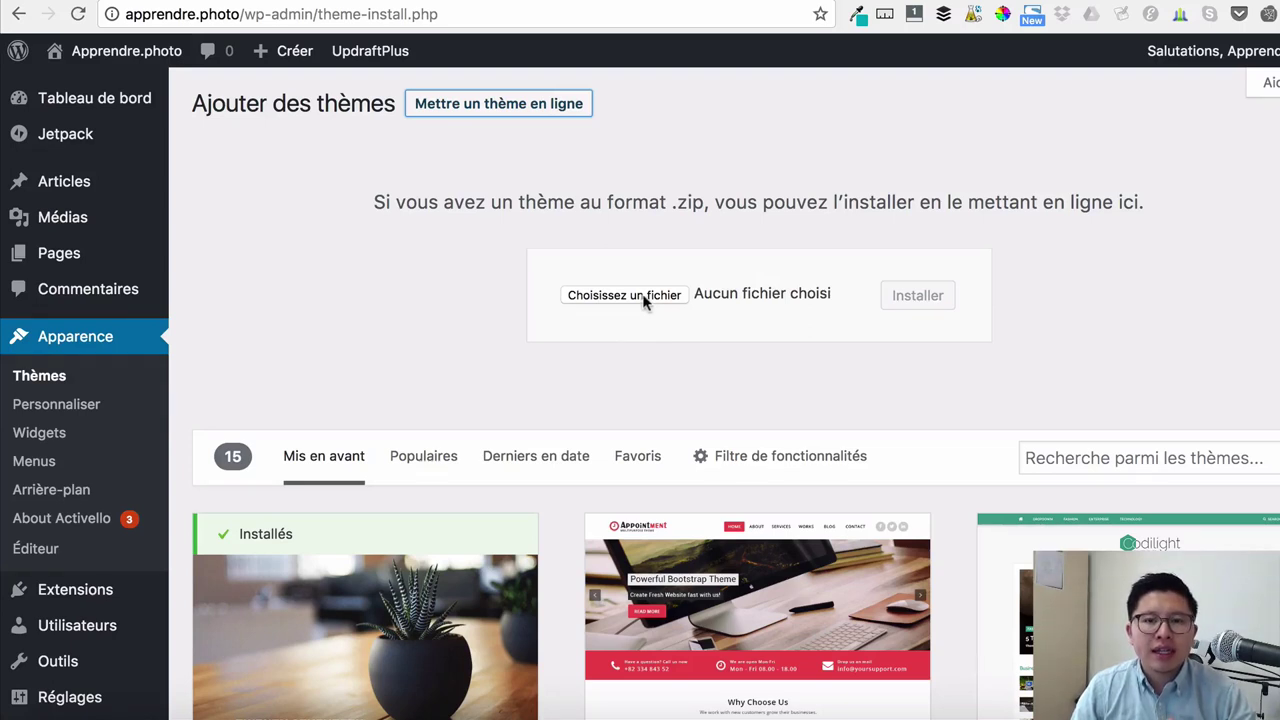
- Open the theme customizer and look over the sections available for Activello
left_click(72, 414)
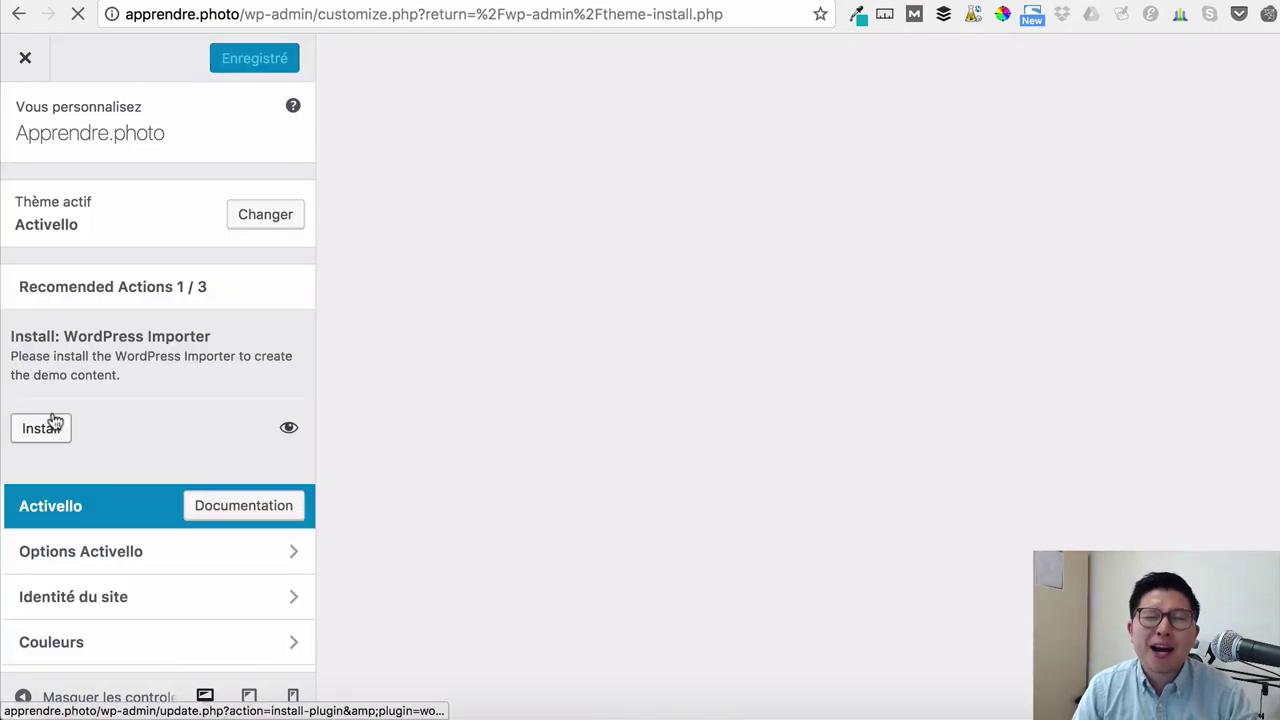
scroll(150, 393, "down", 3)
scroll(145, 375, "down", 2)
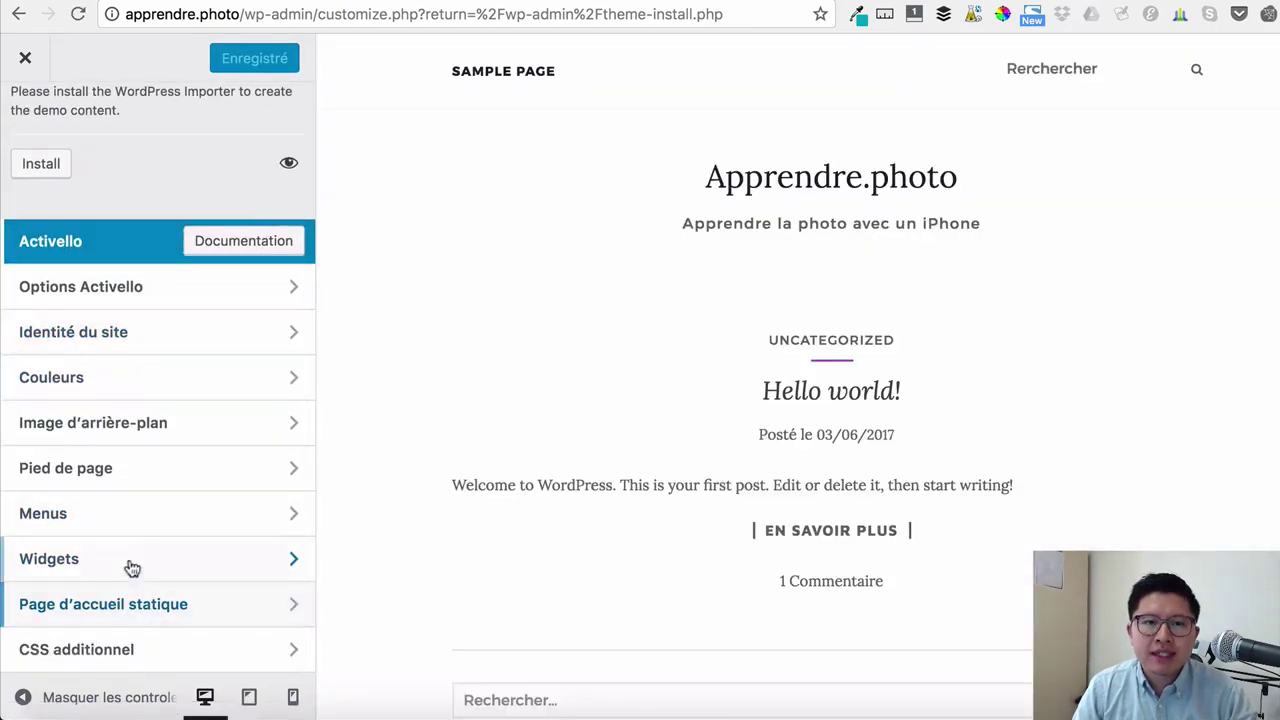
- Try a grey #707070 background colour, set it back to #ffffff and leave the customizer without saving
left_click(119, 389)
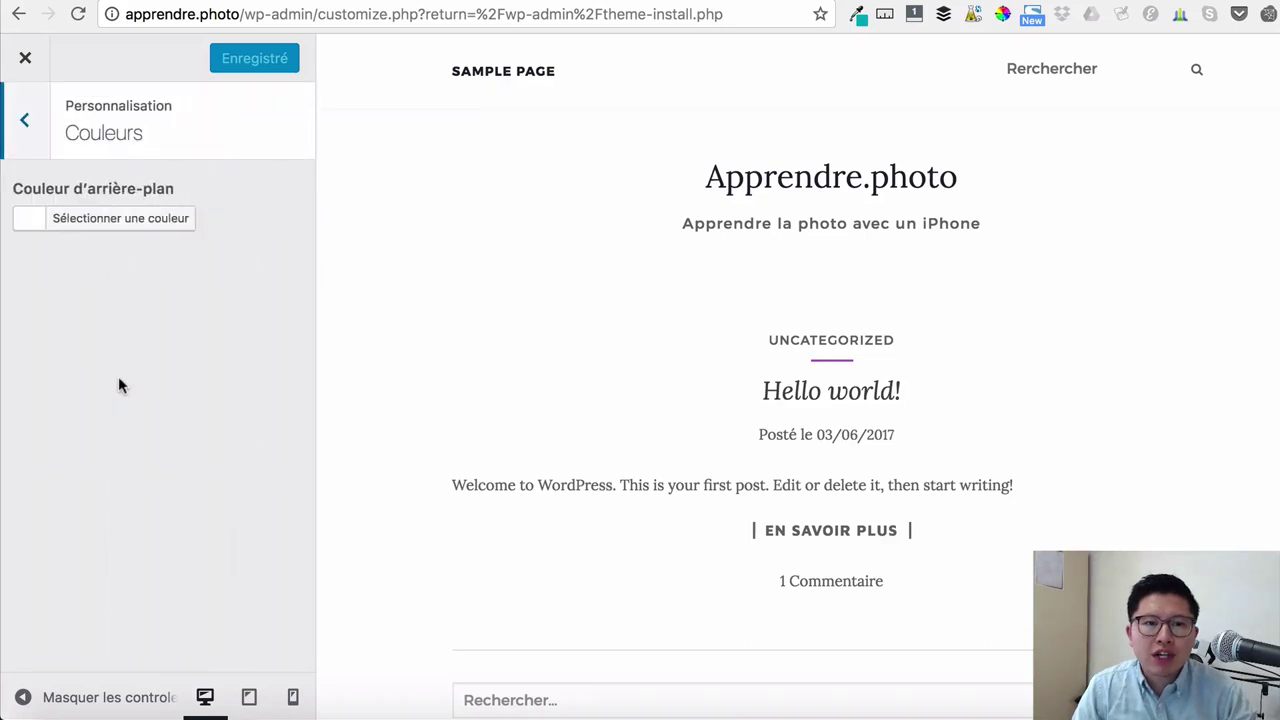
left_click(114, 216)
left_click(120, 388)
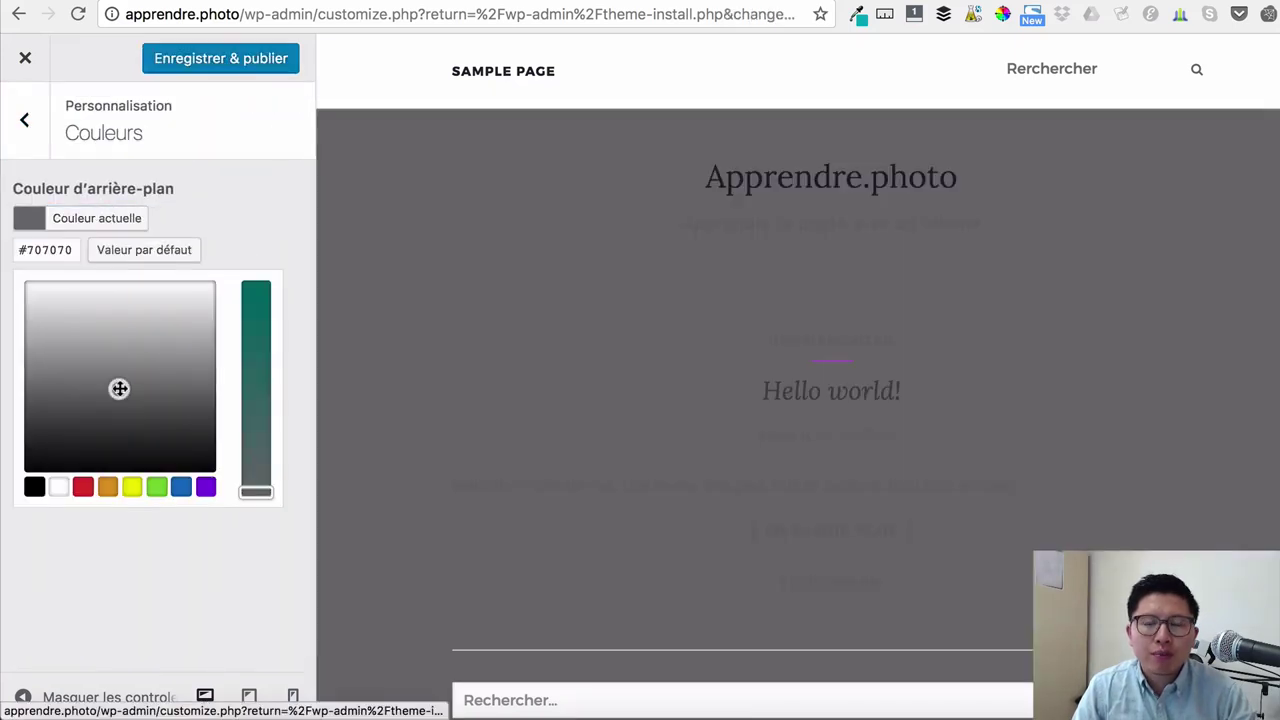
left_click_drag(50, 296, 20, 252)
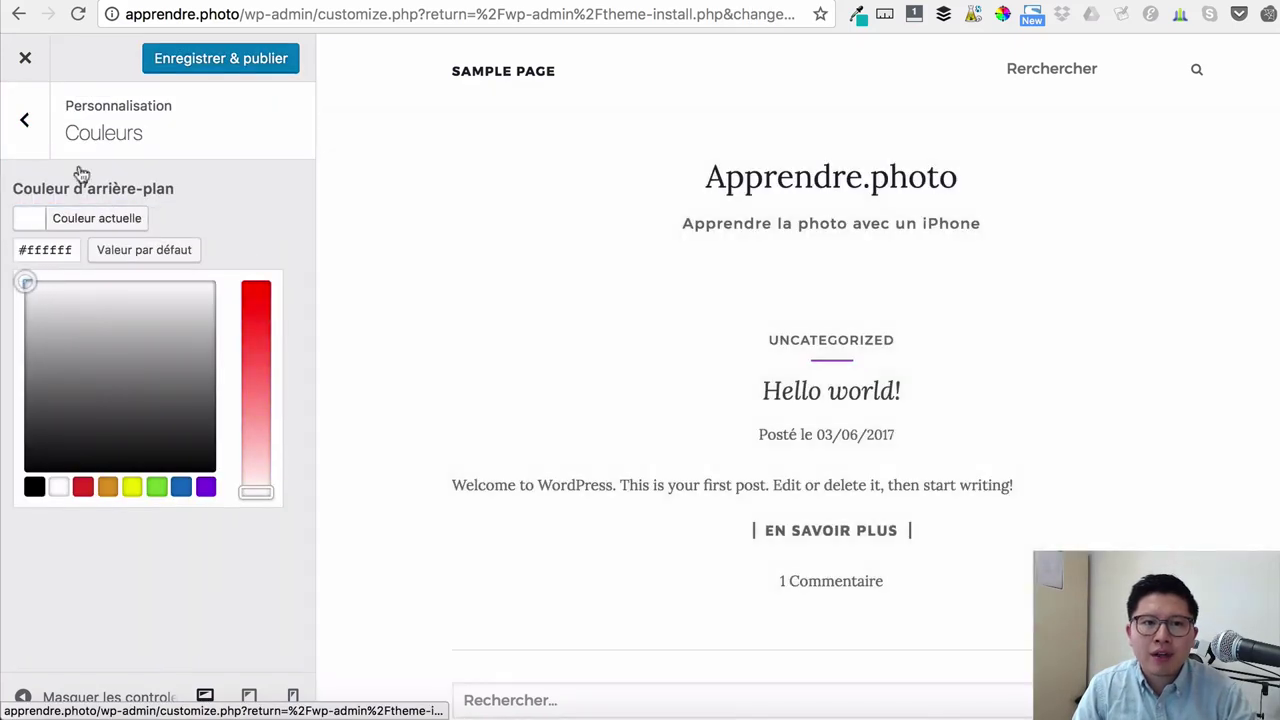
left_click(24, 121)
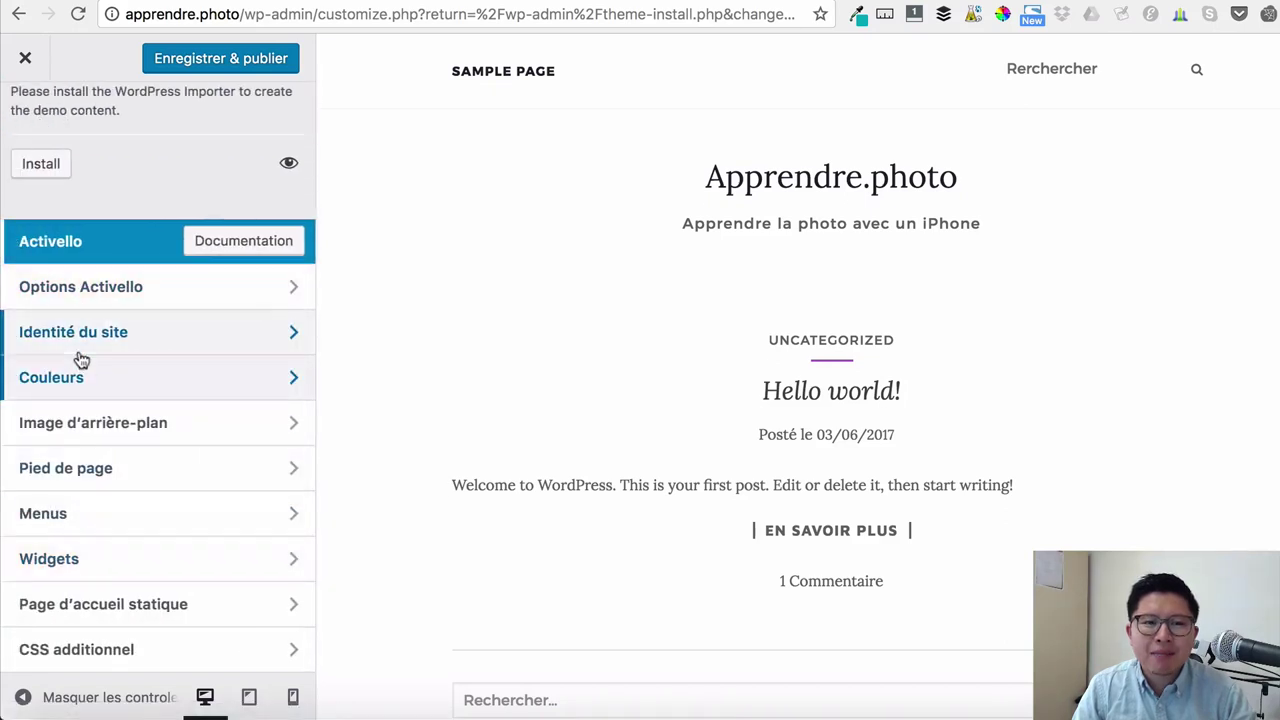
left_click(27, 60)
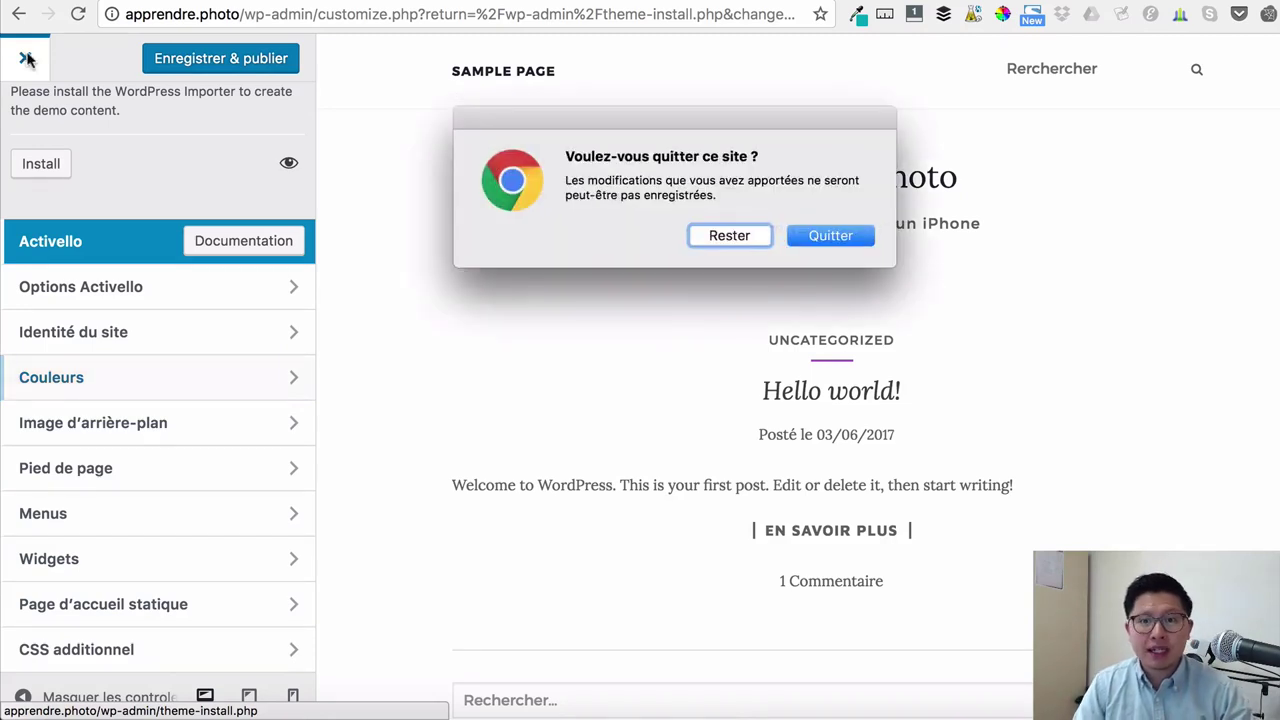
key("Return")
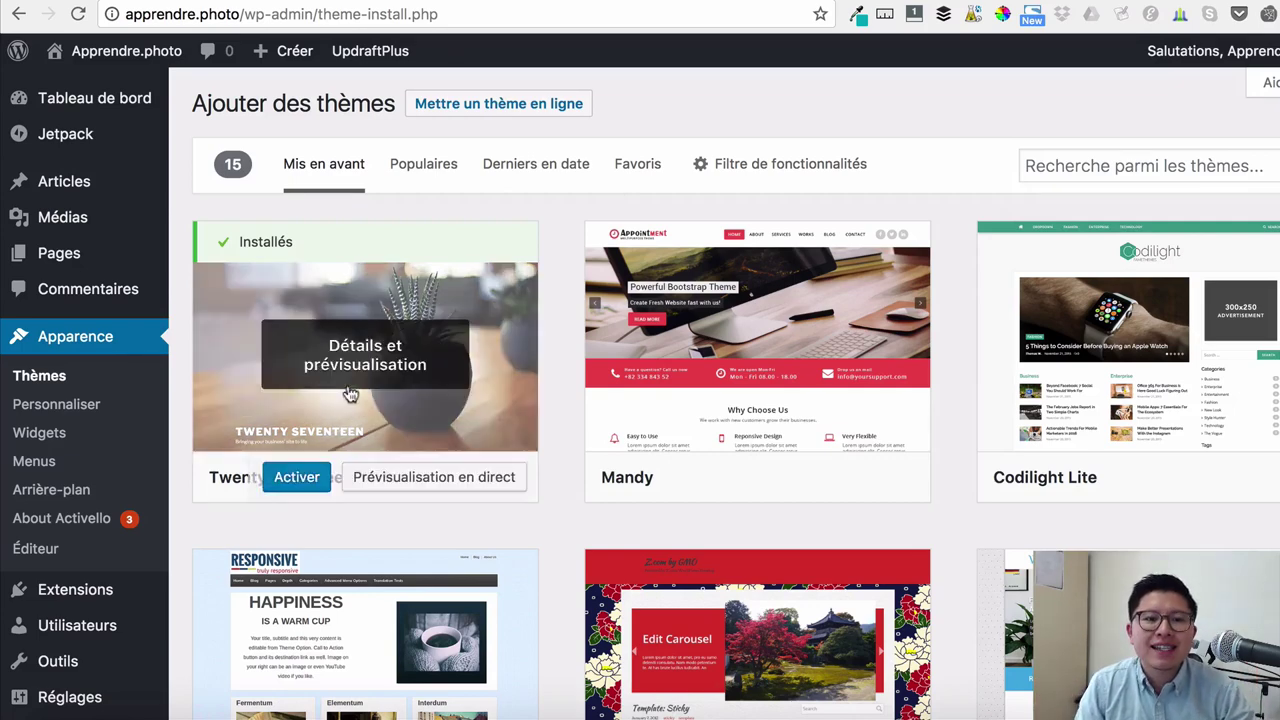
- Open the page for adding extensions and look at its .zip upload form and the featured extensions
mouse_move(140, 604)
scroll(140, 604, "down", 2)
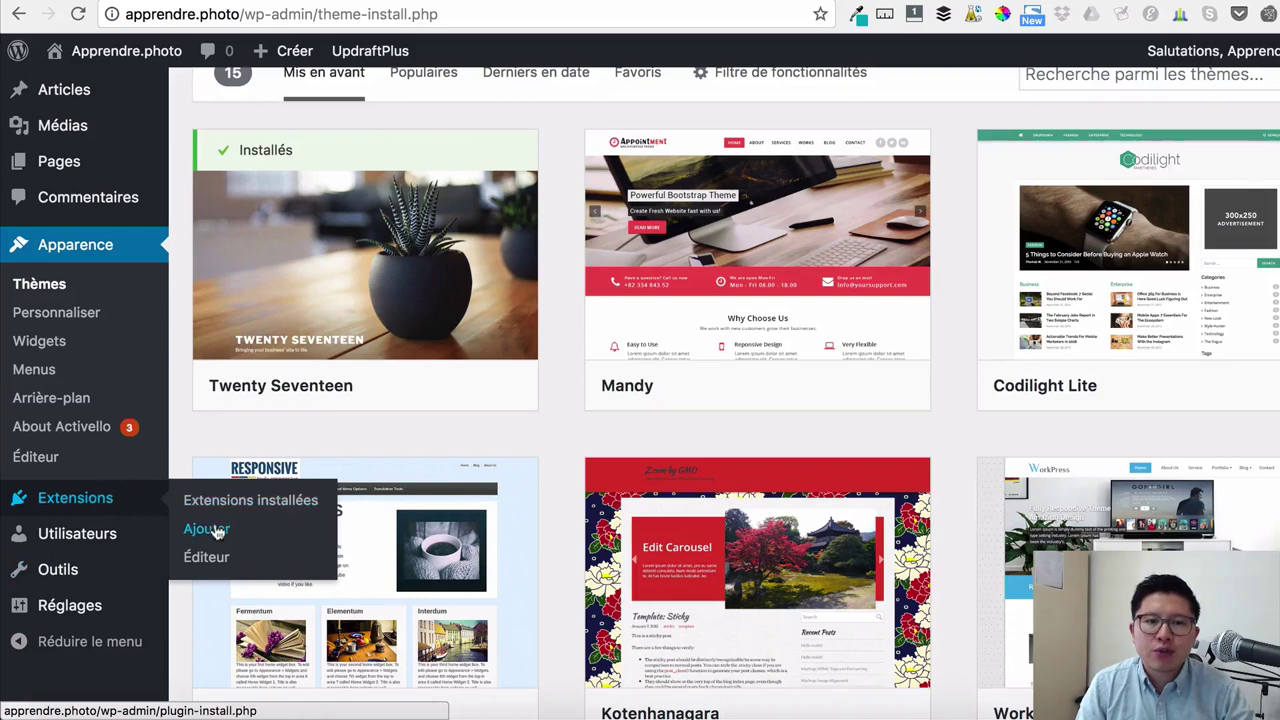
left_click(214, 531)
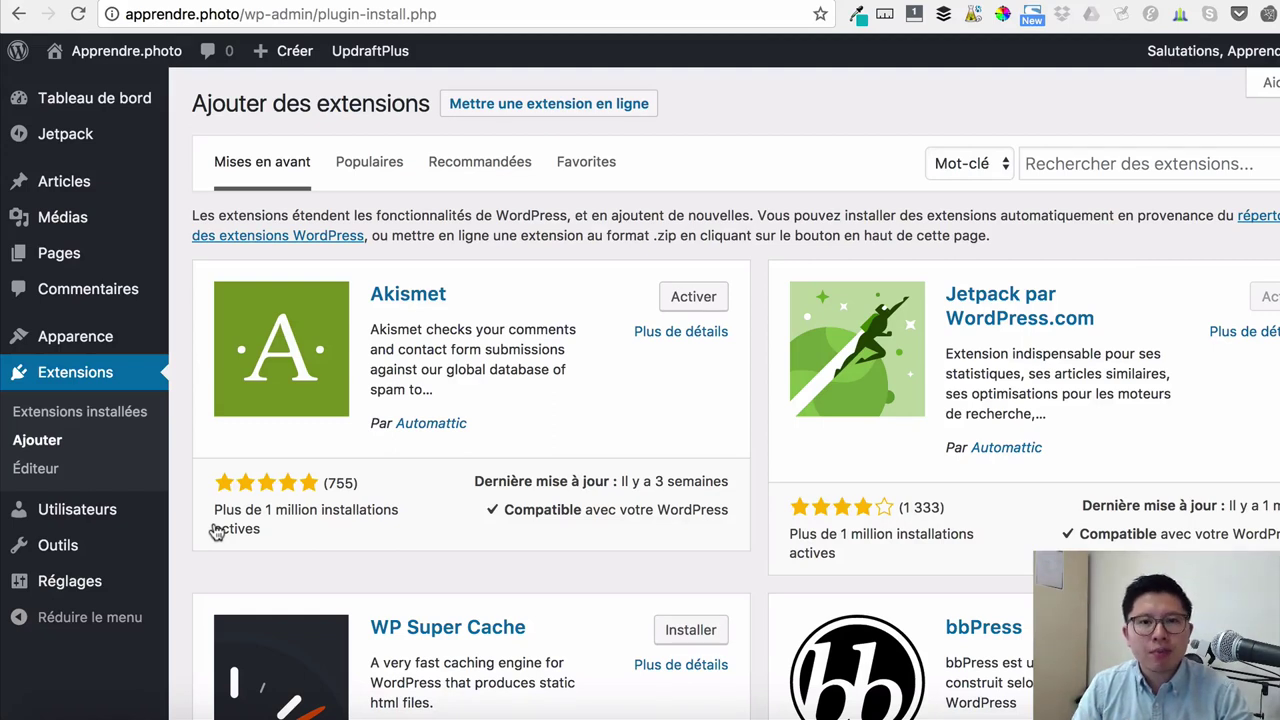
left_click(541, 110)
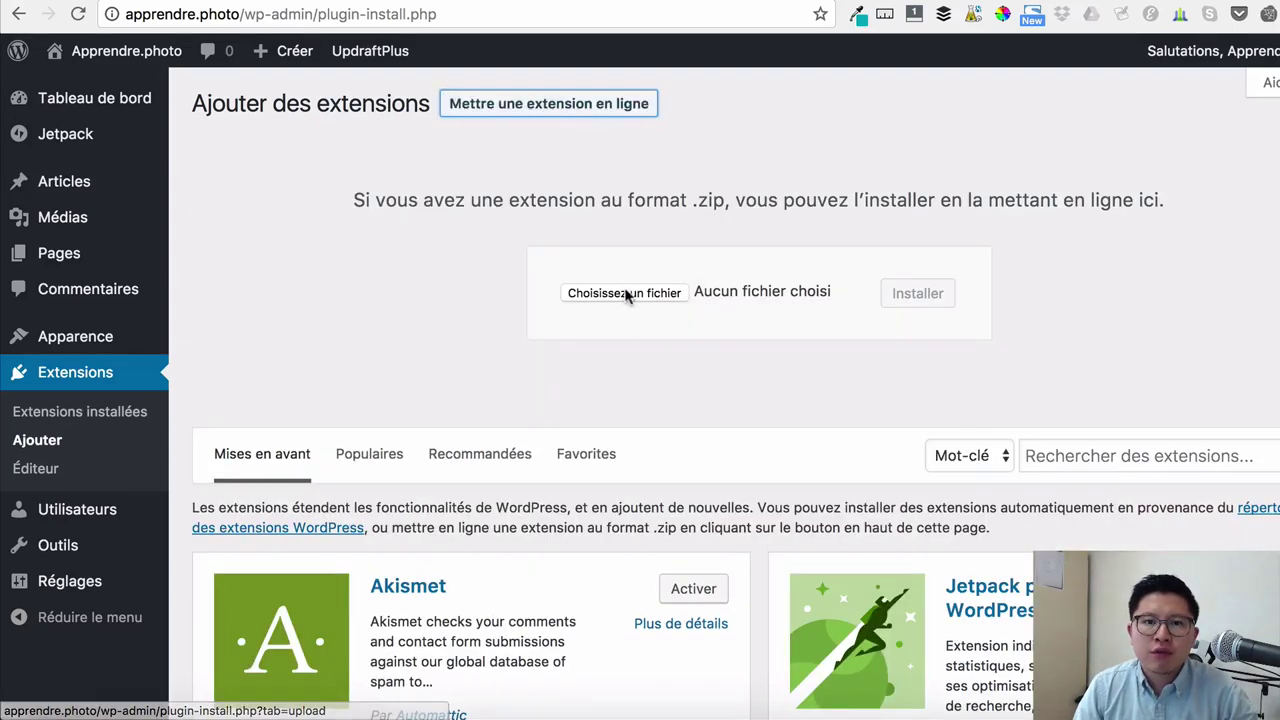
scroll(627, 298, "down", 5)
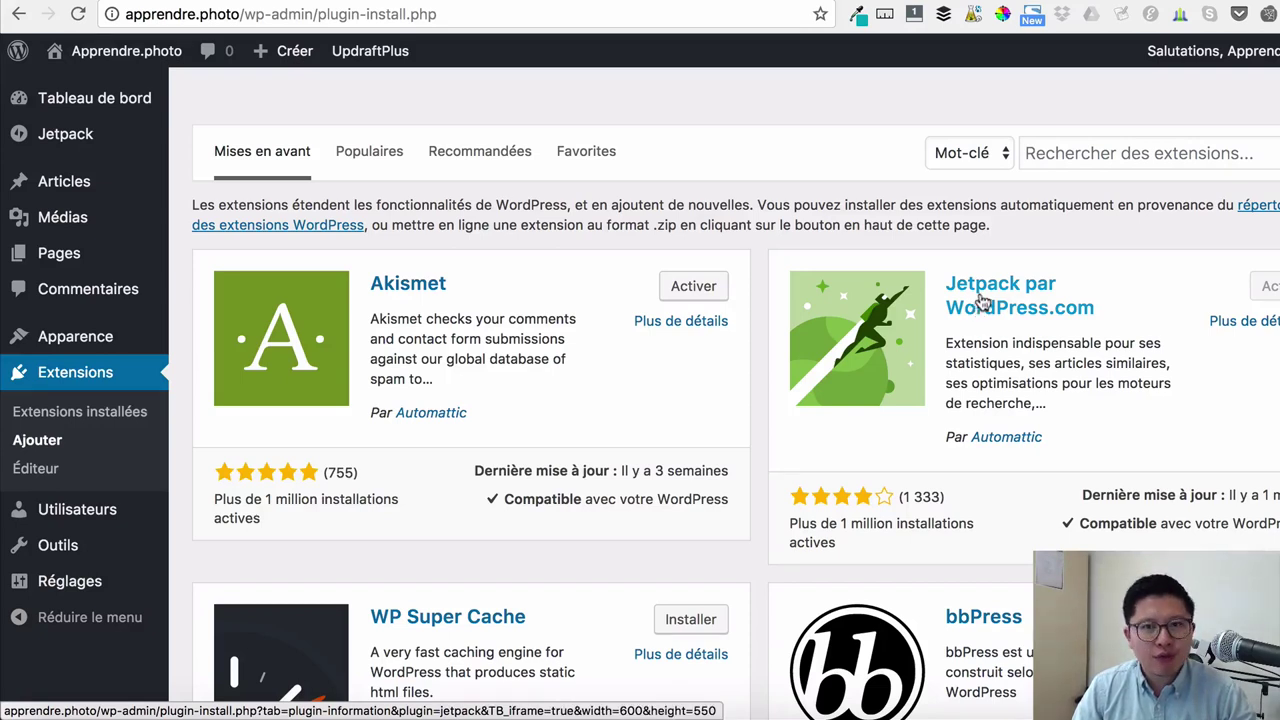
- Search the extensions for "yoast seo" and install Yoast SEO
left_click(1152, 156)
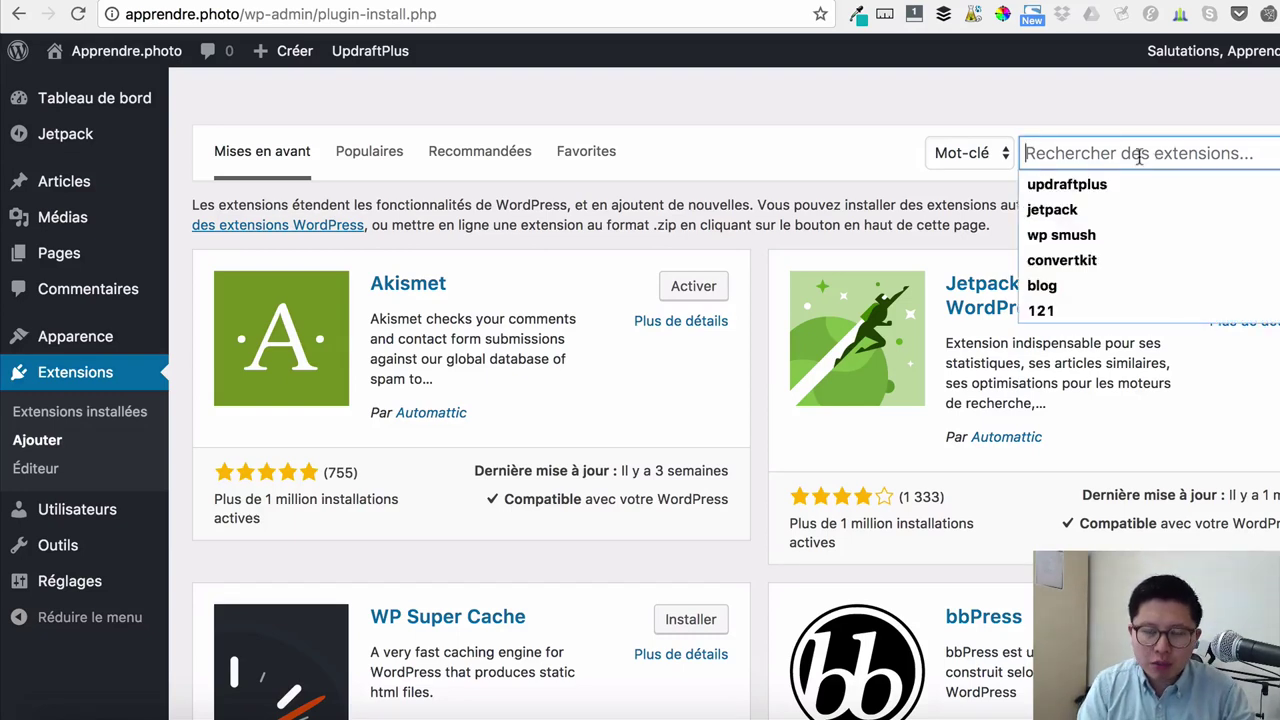
type("yoast")
key("Return")
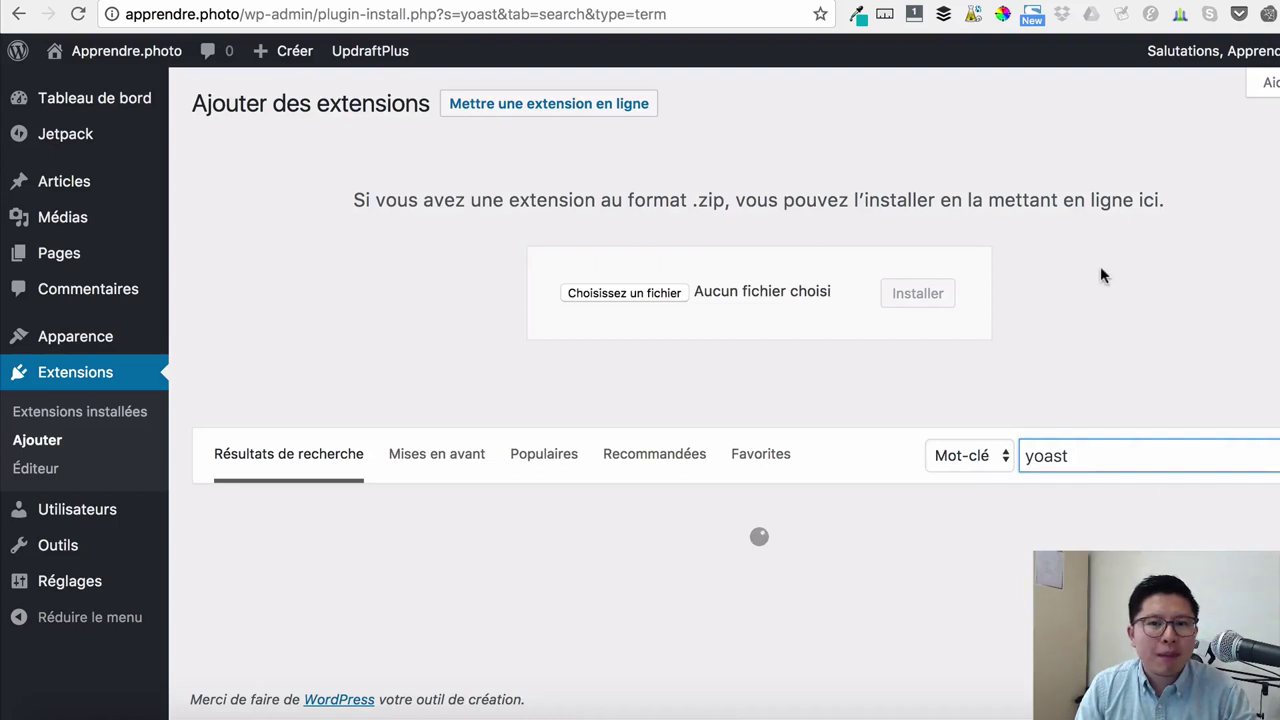
left_click(1117, 455)
type("seo")
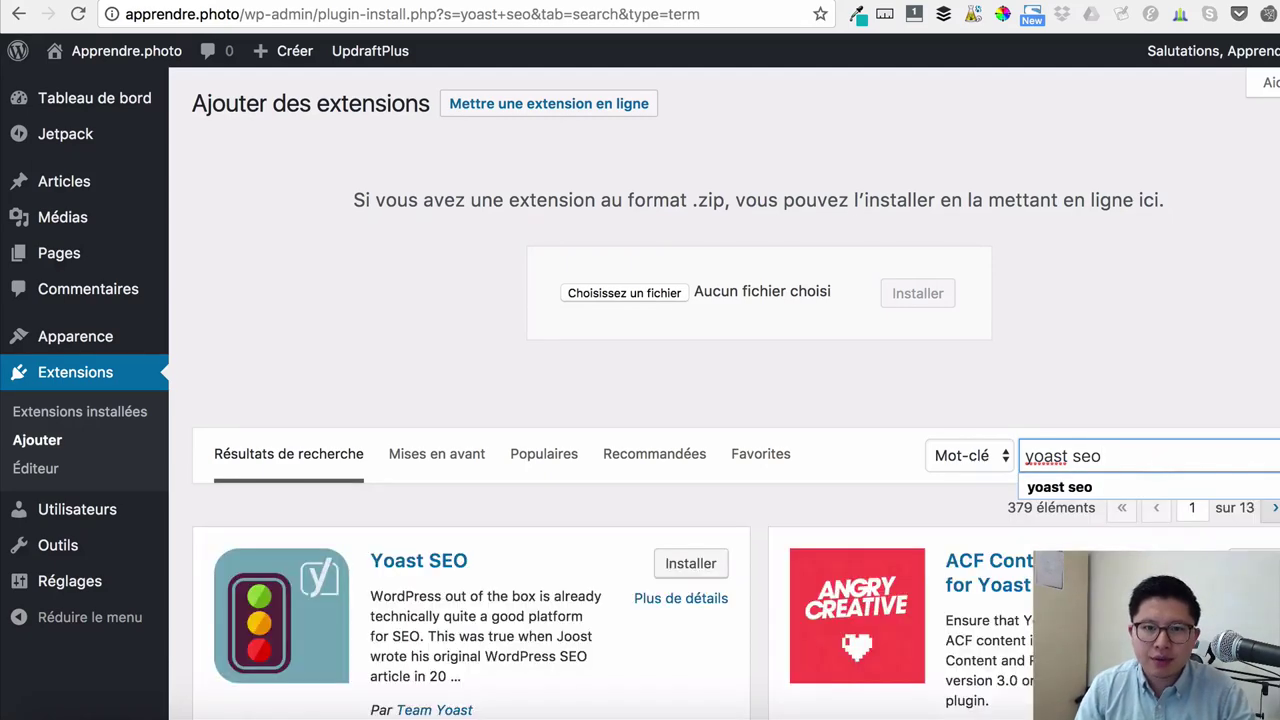
scroll(1122, 440, "down", 3)
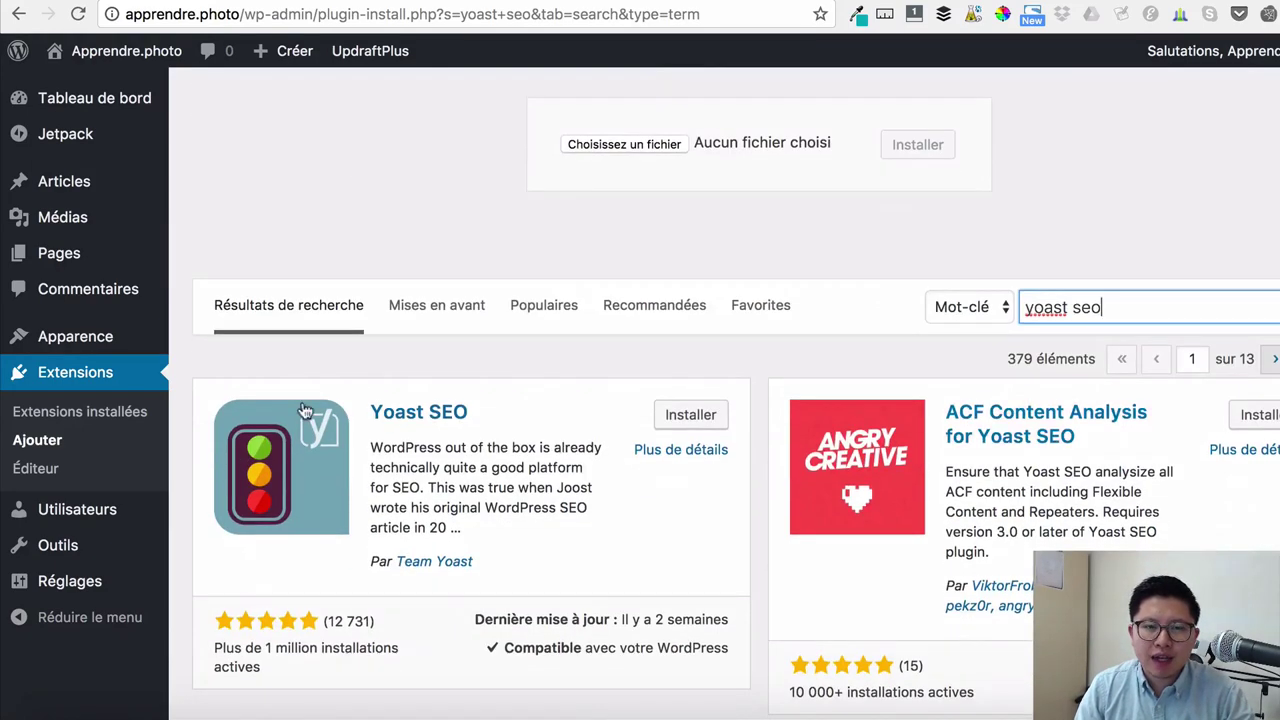
left_click(691, 416)
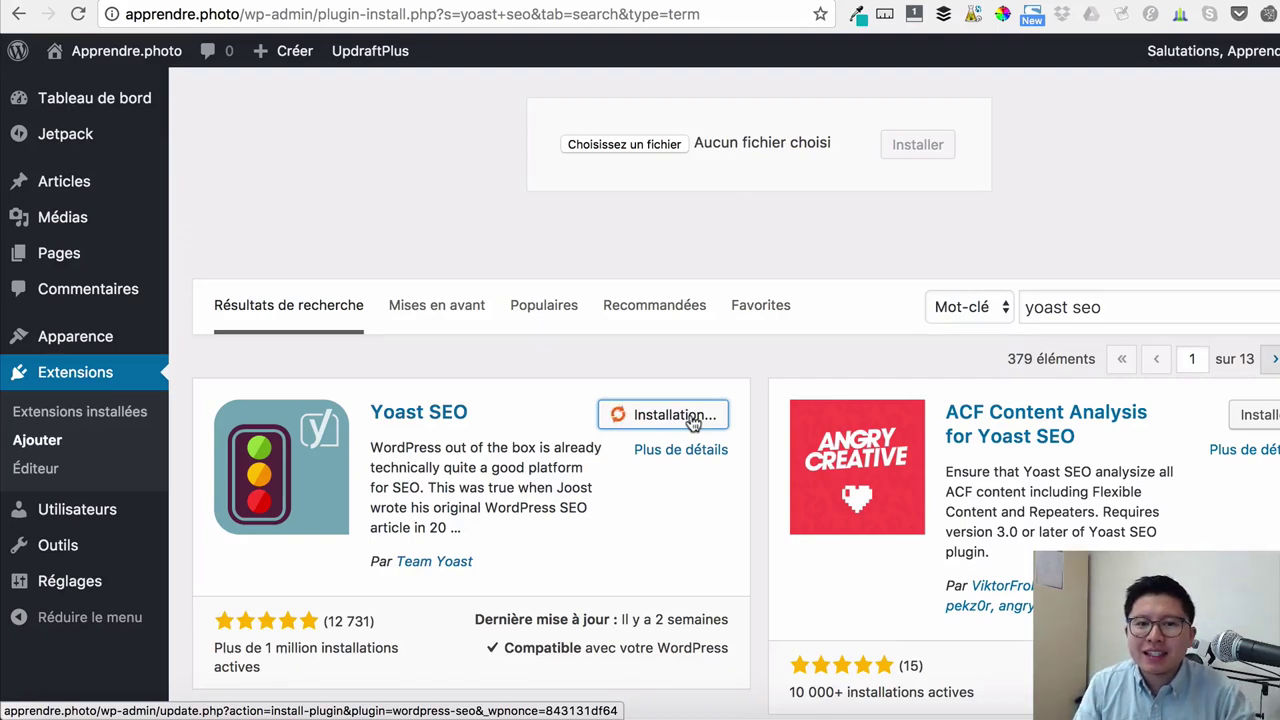
- Stay on the extension search page until Yoast SEO is installed, then activate it
left_click(130, 414)
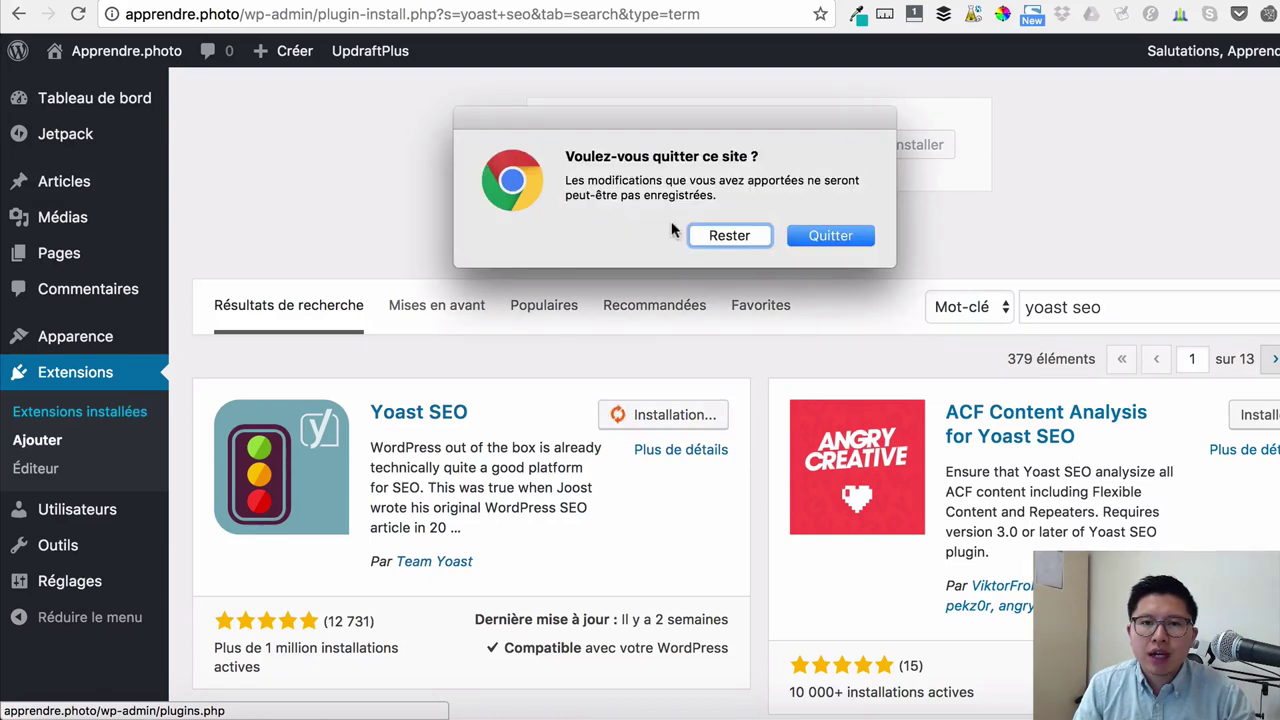
left_click(720, 240)
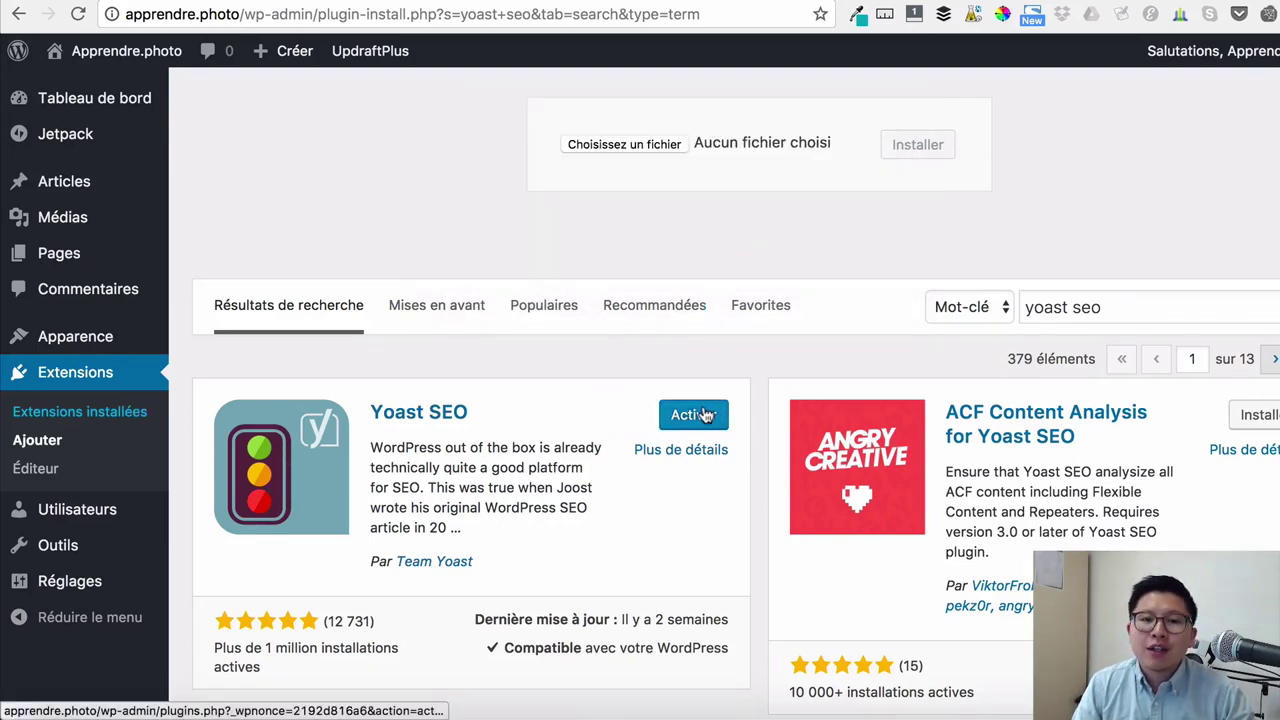
left_click(703, 415)
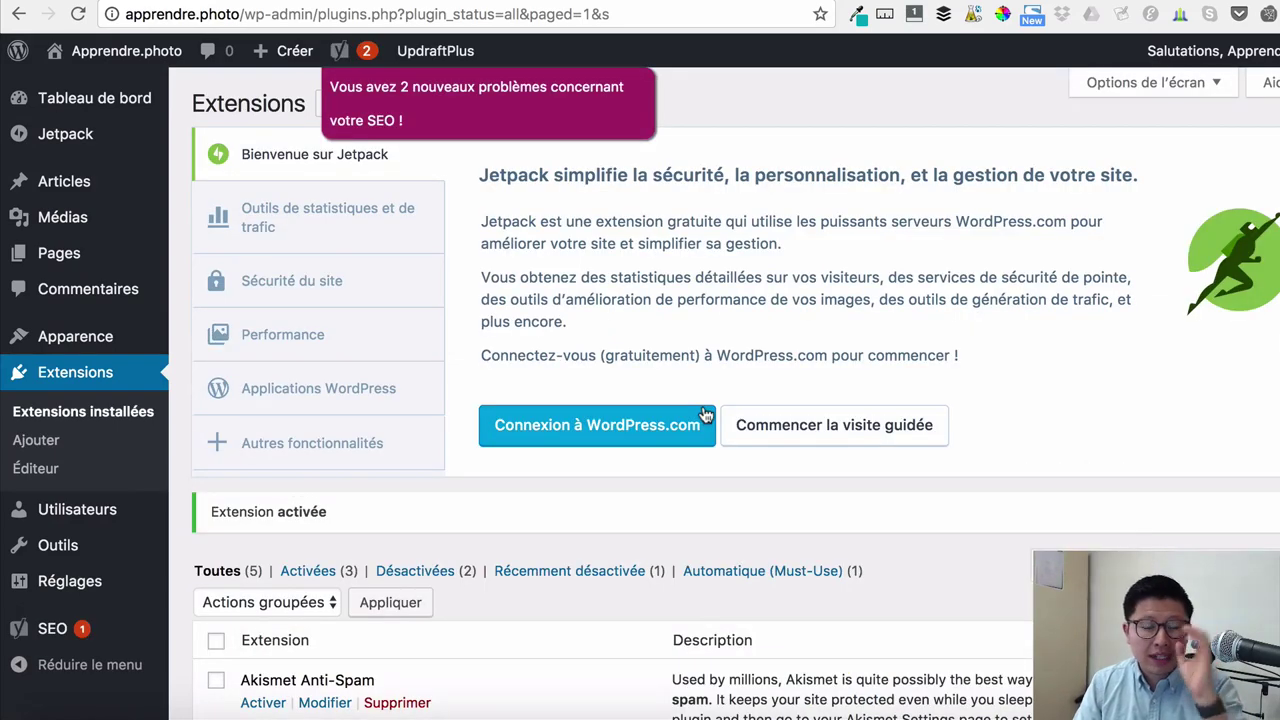
- Open the list of installed extensions, review it and activate Akismet Anti-Spam
left_click(121, 416)
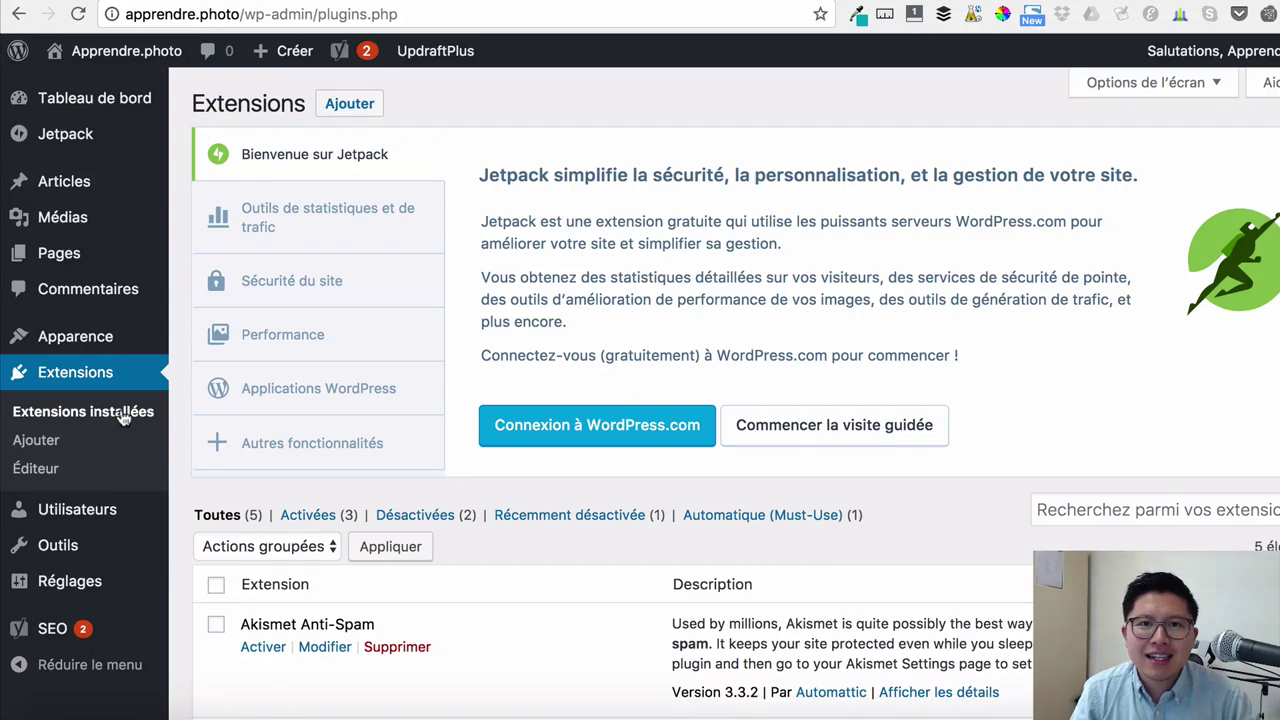
left_click(546, 440)
scroll(545, 442, "down", 3)
scroll(543, 437, "down", 1)
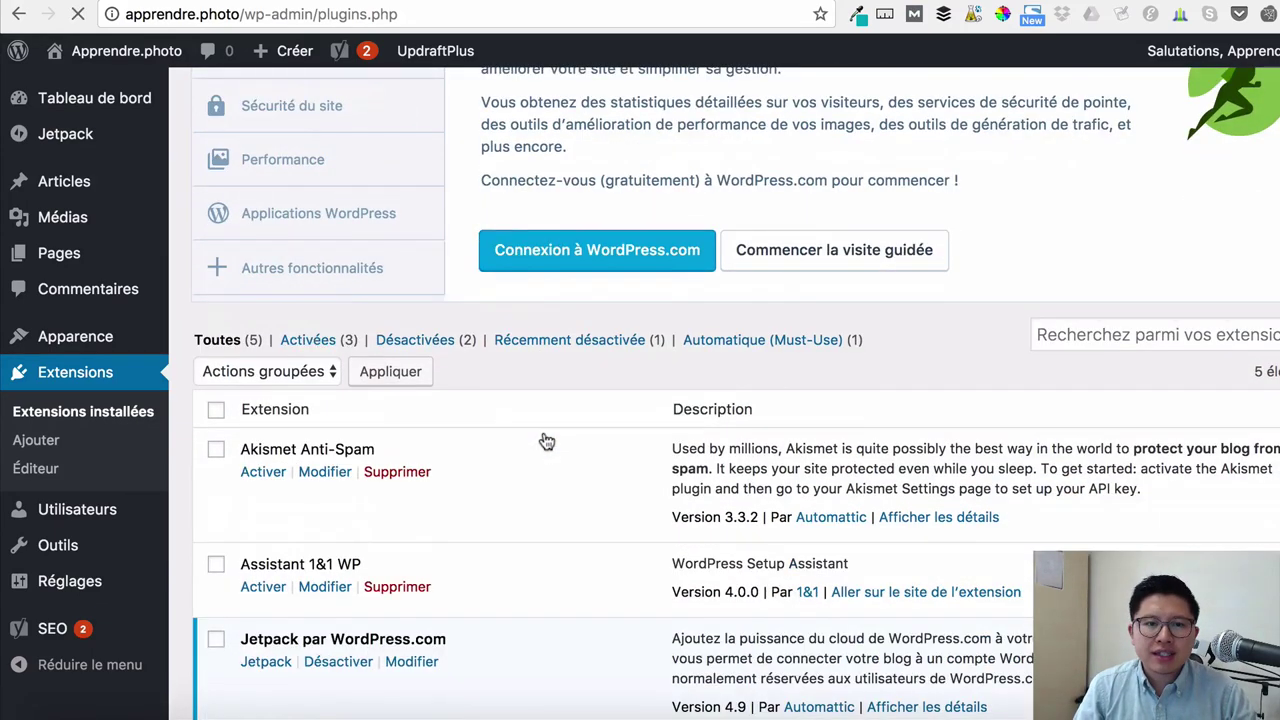
scroll(543, 437, "down", 3)
scroll(542, 432, "down", 1)
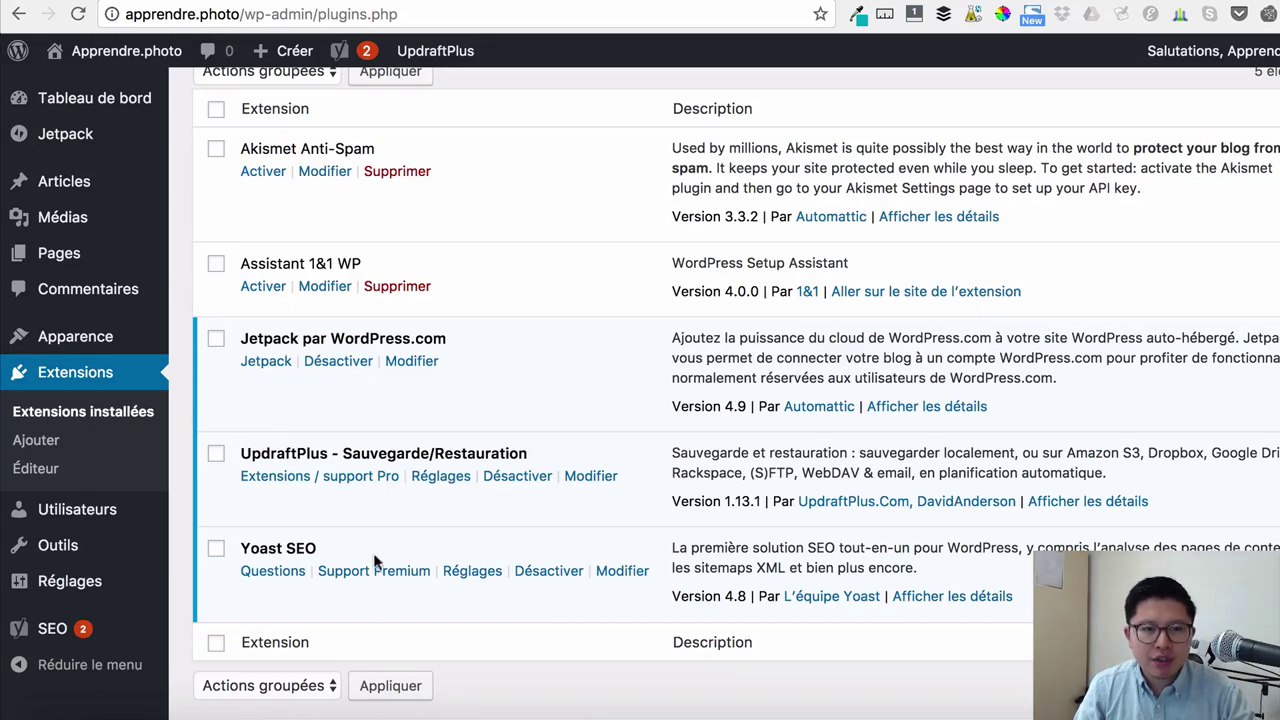
left_click(270, 171)
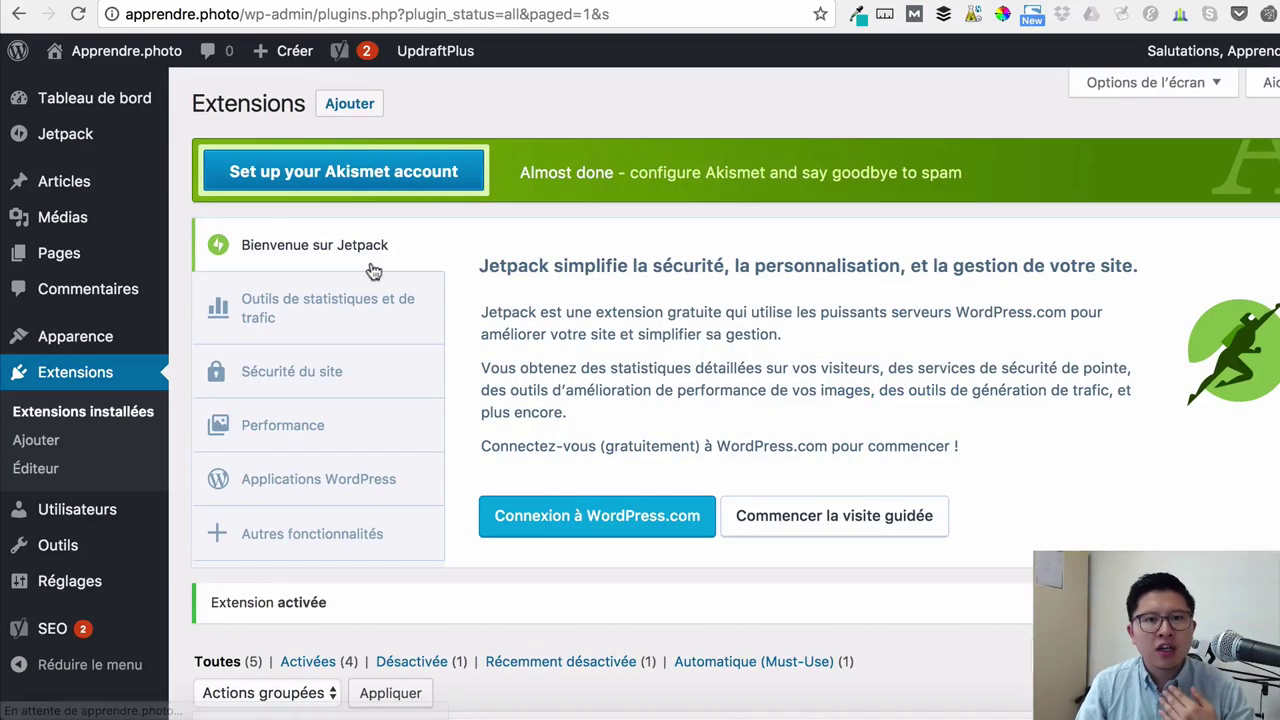
scroll(373, 312, "down", 5)
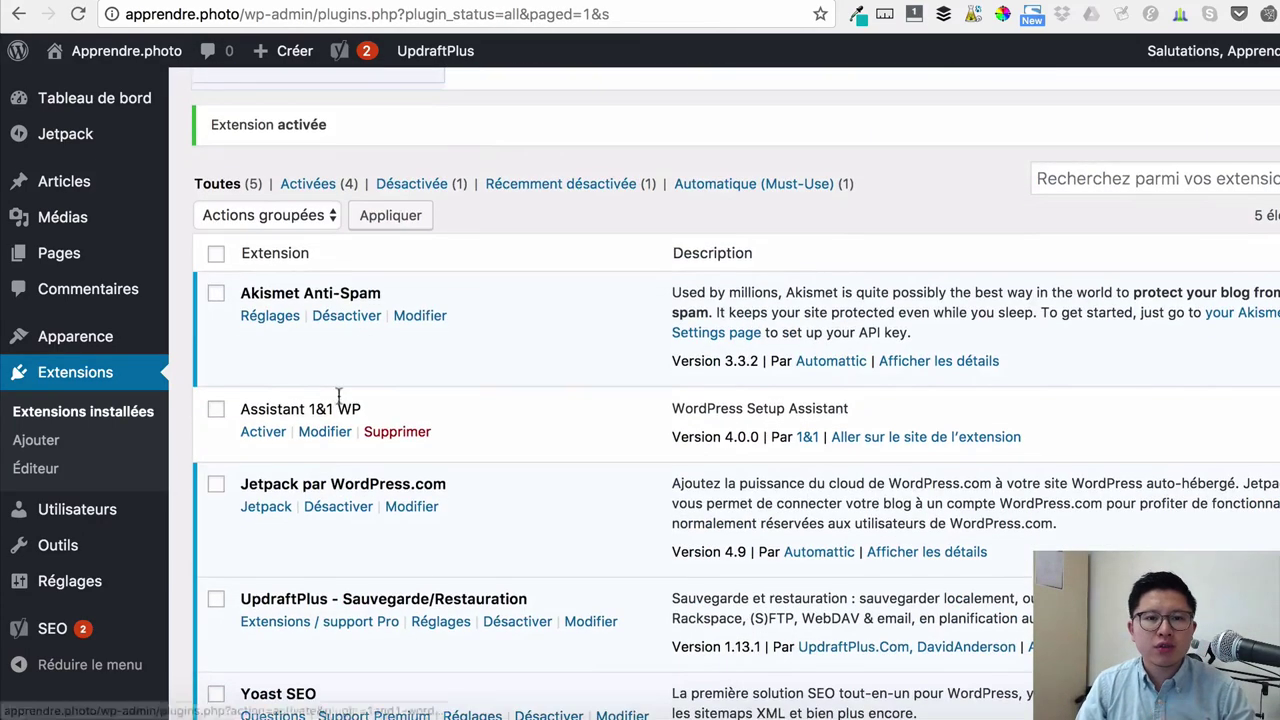
- Delete the inactive Assistant 1&1 WP extension with its data and review the remaining installed extensions
left_click(387, 436)
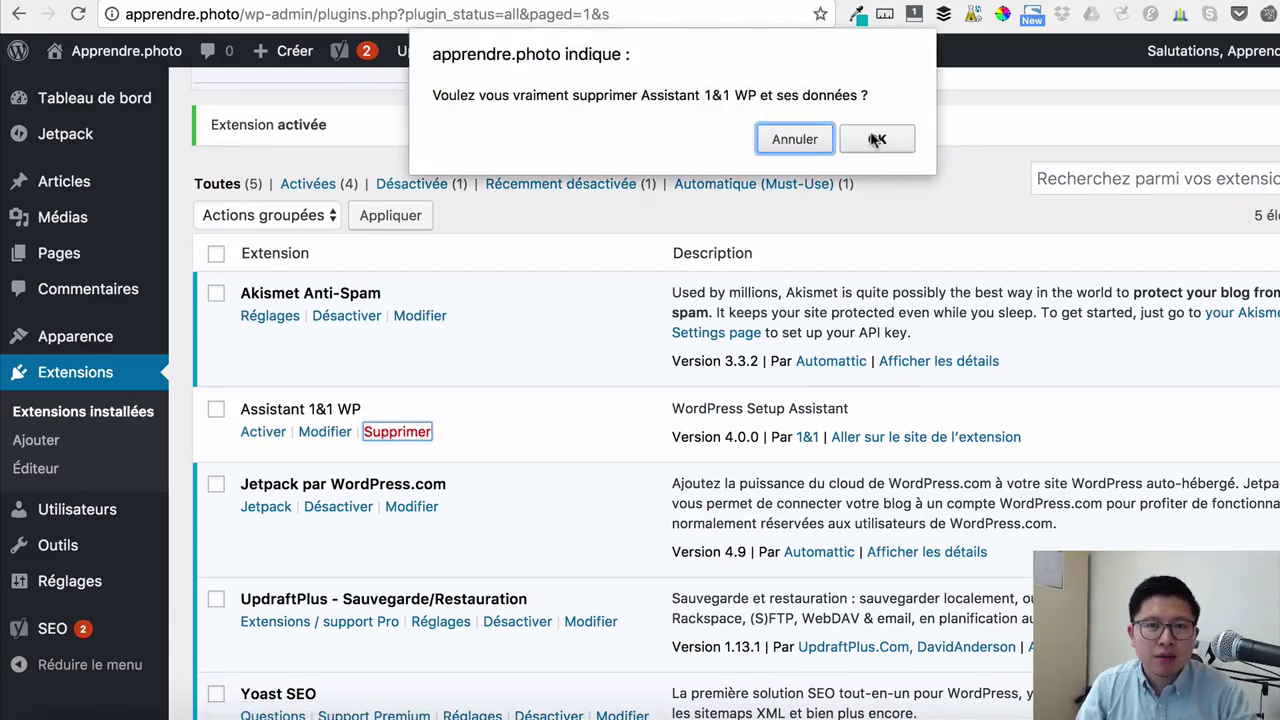
left_click(876, 139)
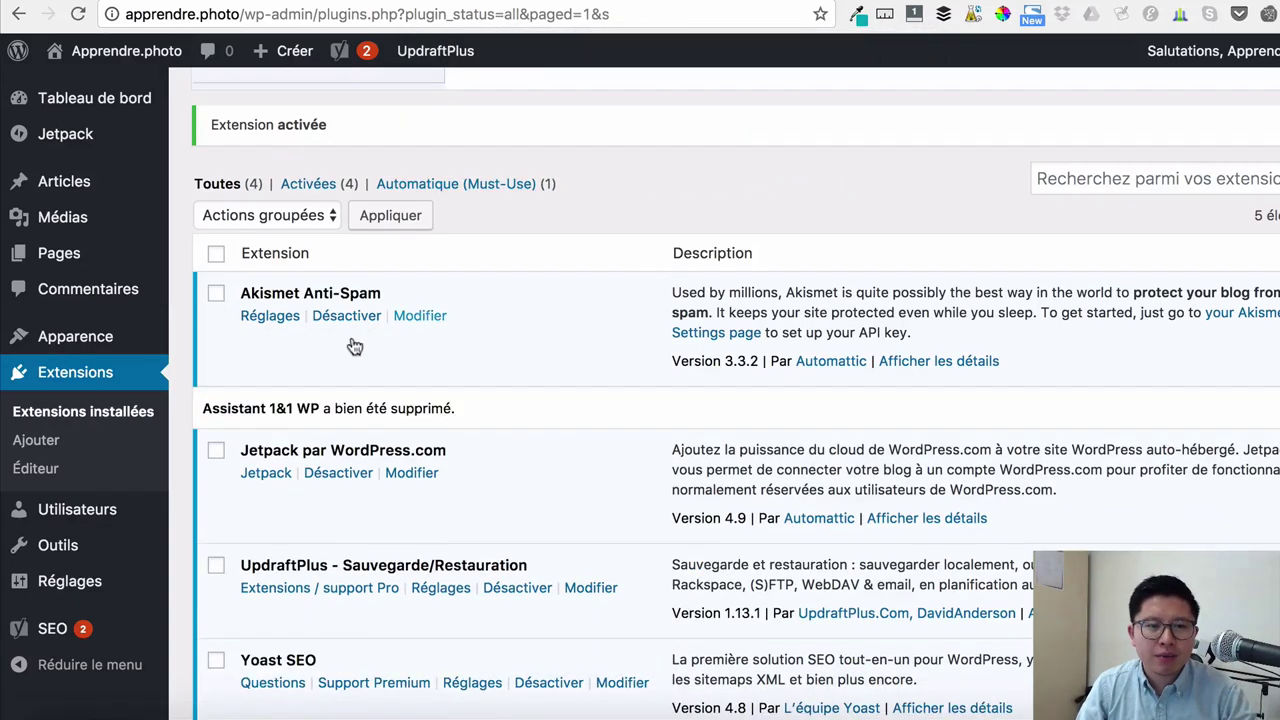
scroll(281, 404, "down", 3)
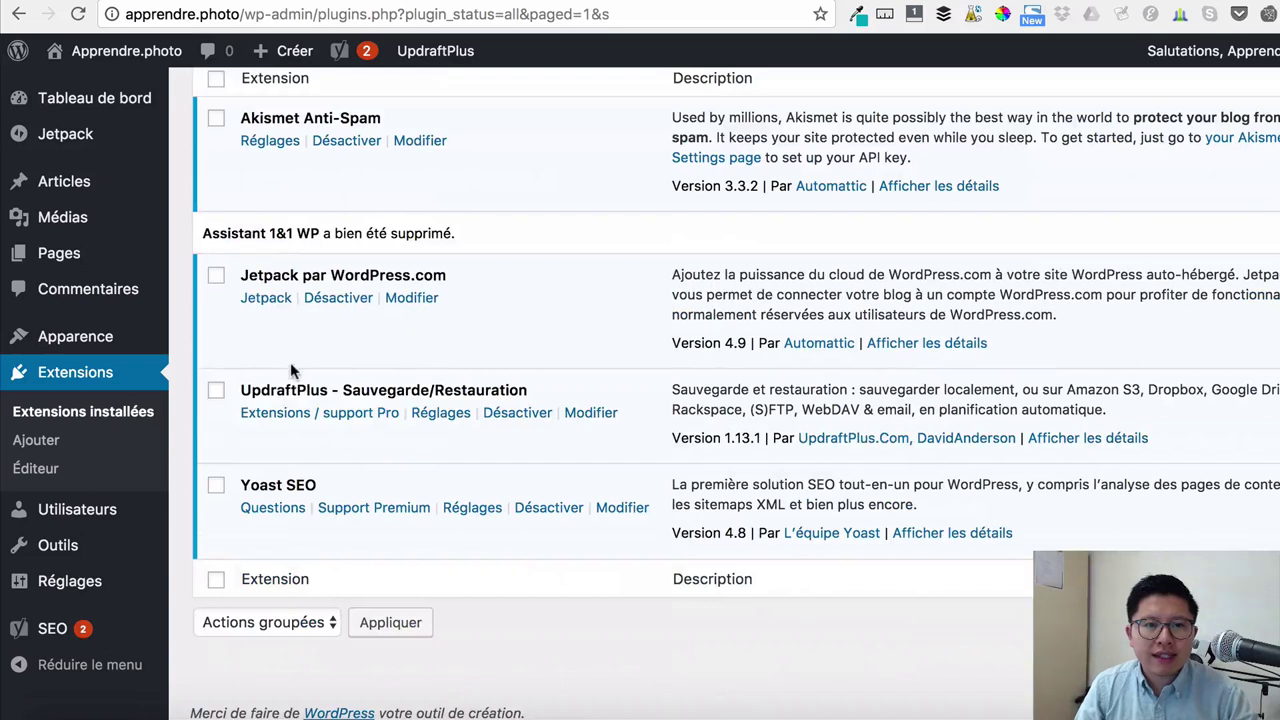
scroll(286, 294, "up", 1)
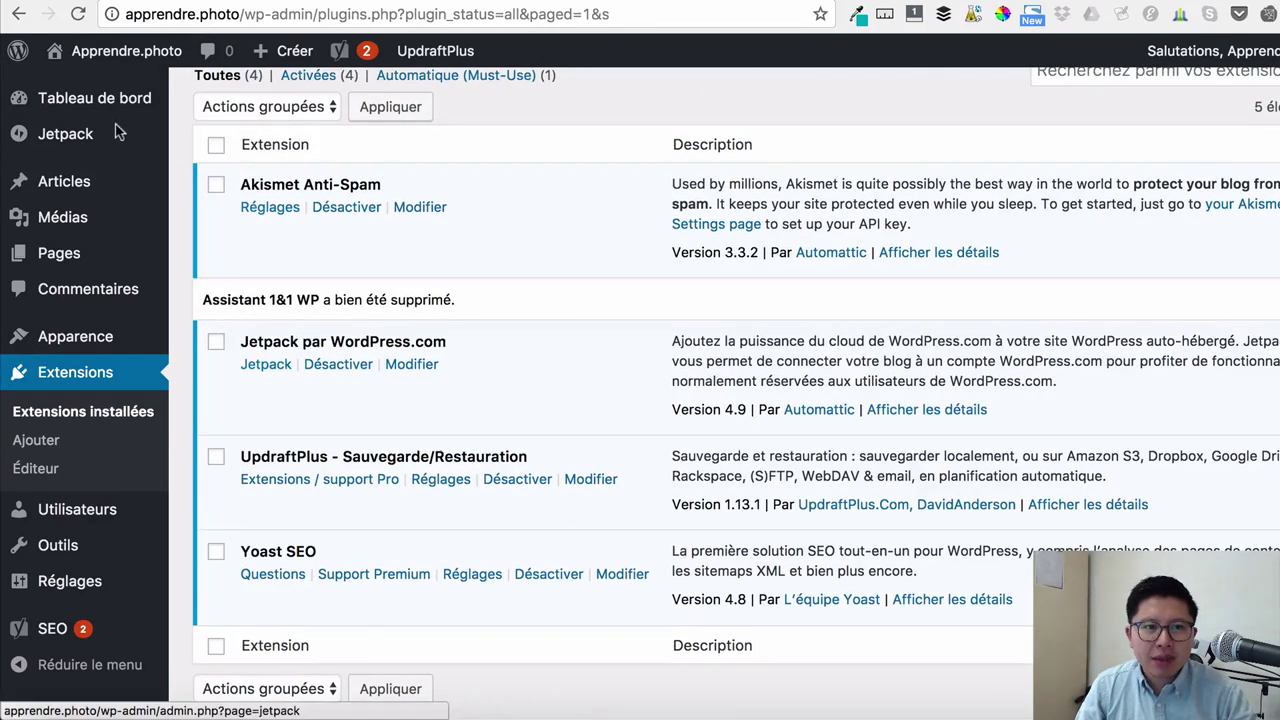
- Connect Jetpack to the WordPress.com account, approve the connection and start with the Gratuit plan
mouse_move(113, 140)
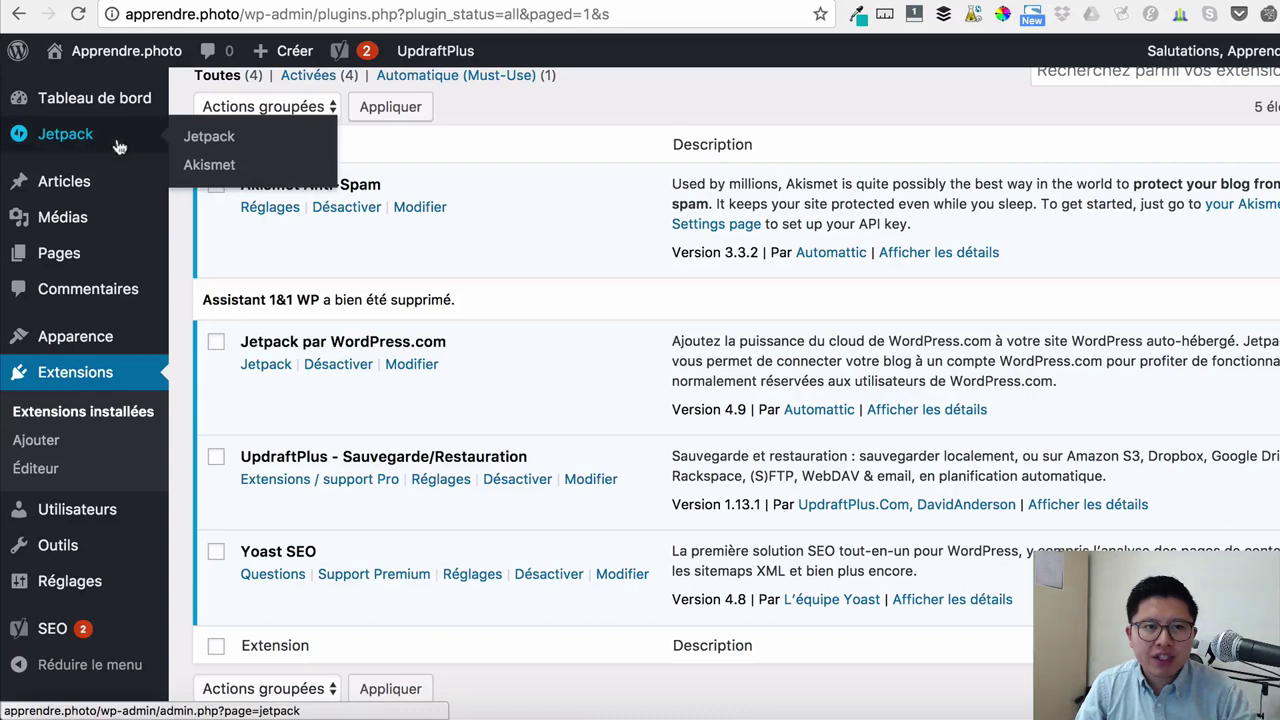
left_click(222, 142)
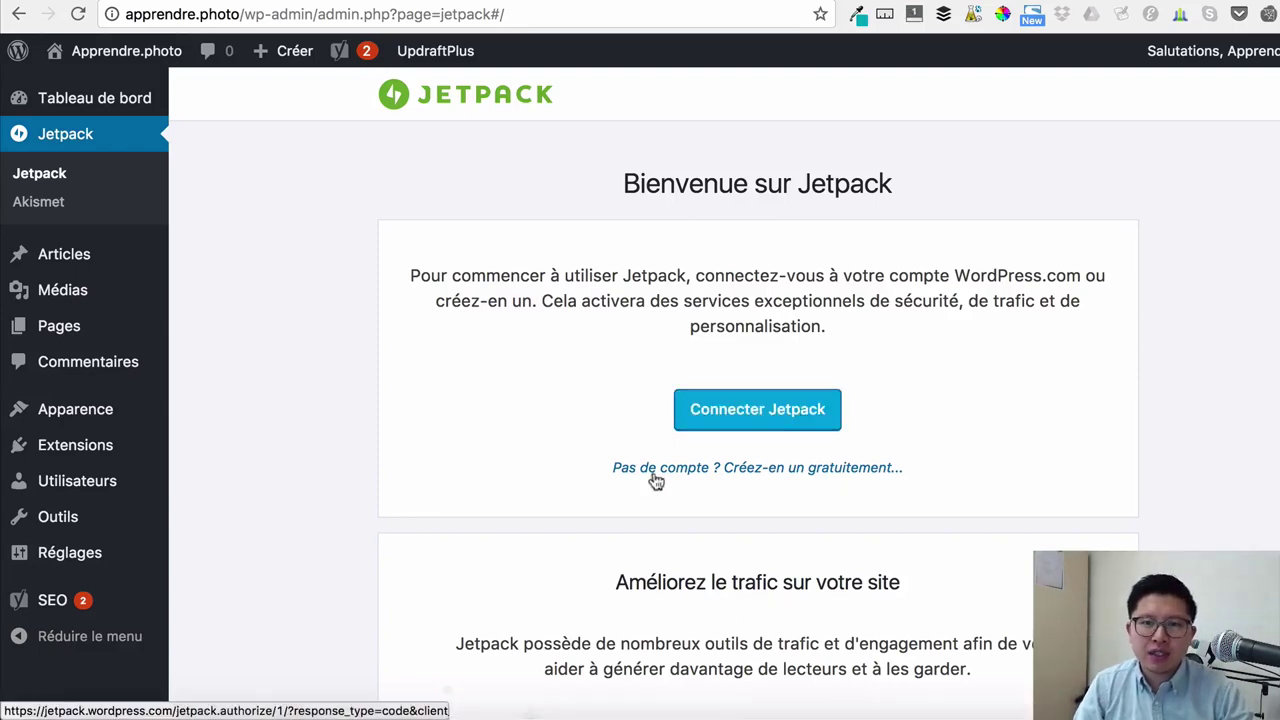
left_click(768, 420)
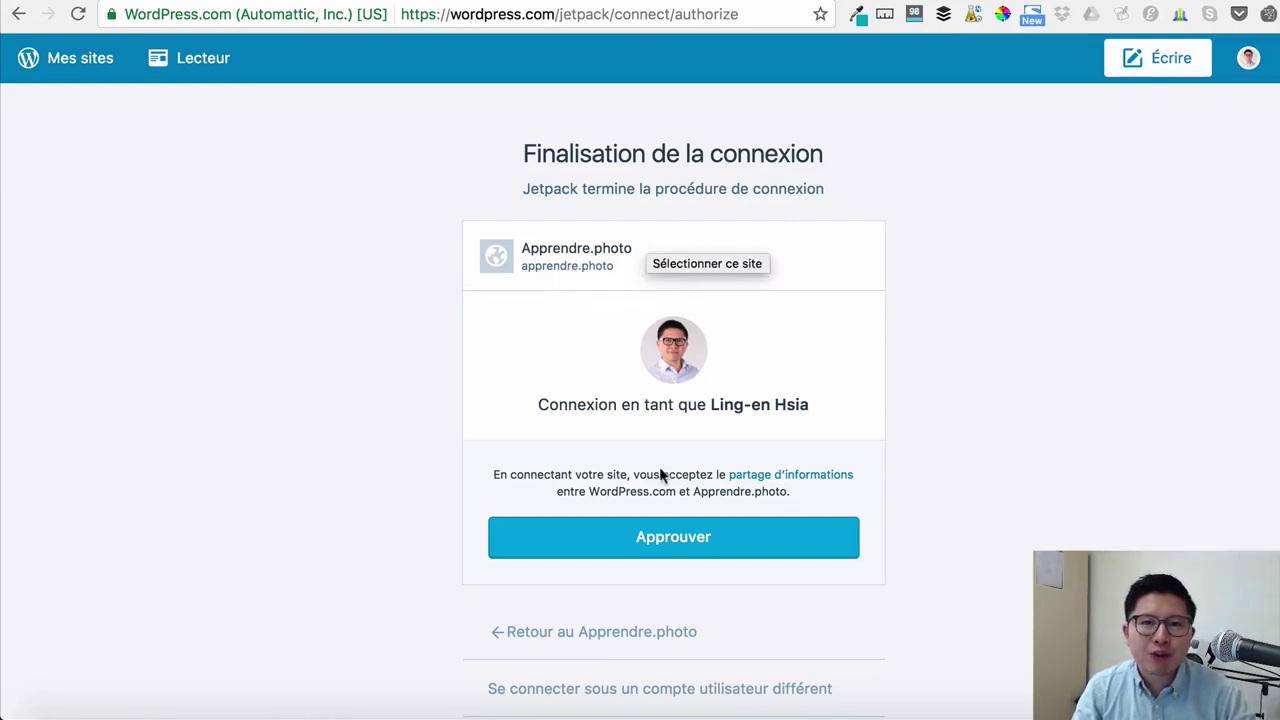
left_click(665, 540)
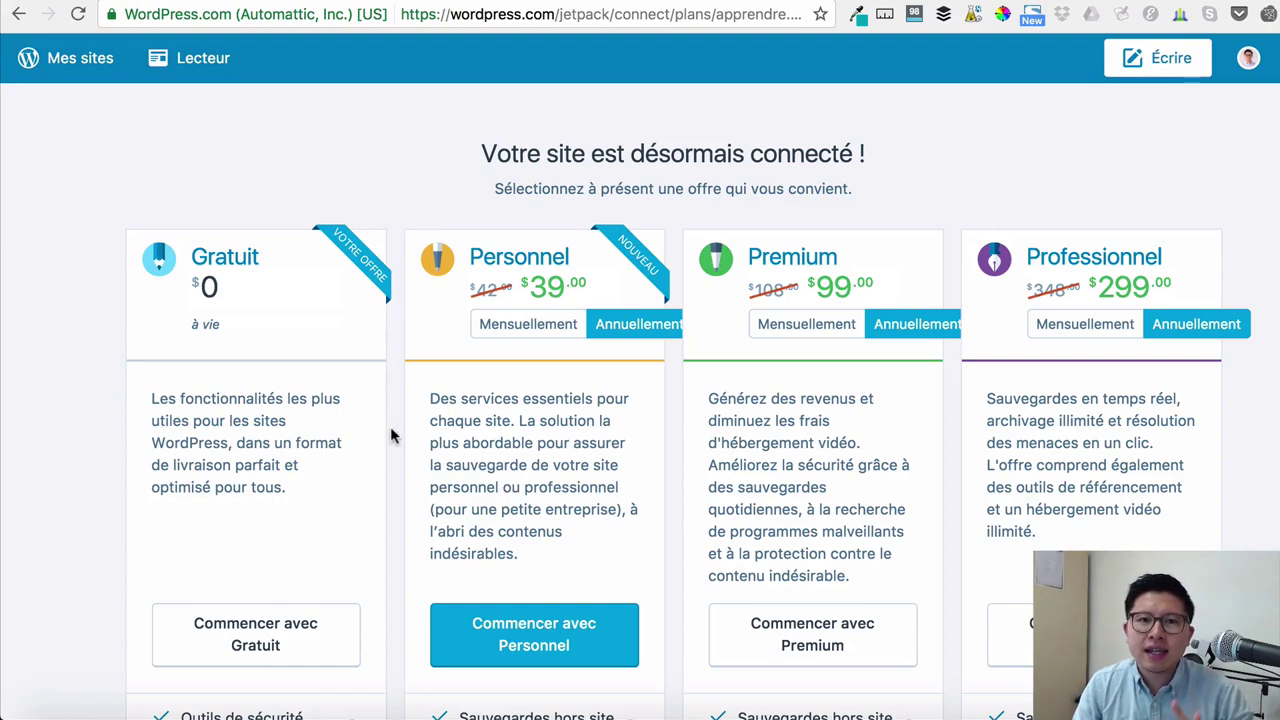
left_click(263, 648)
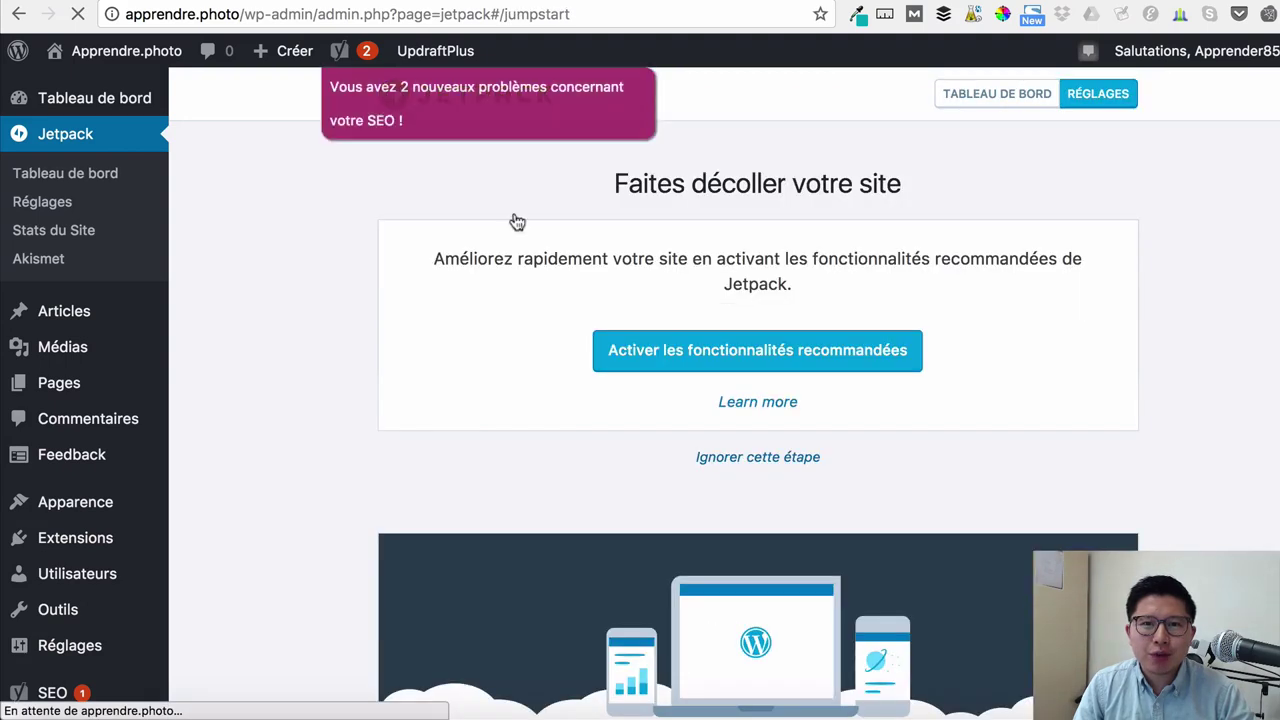
- Activate Jetpack's recommended features and look over the site statistics on its dashboard
left_click(702, 352)
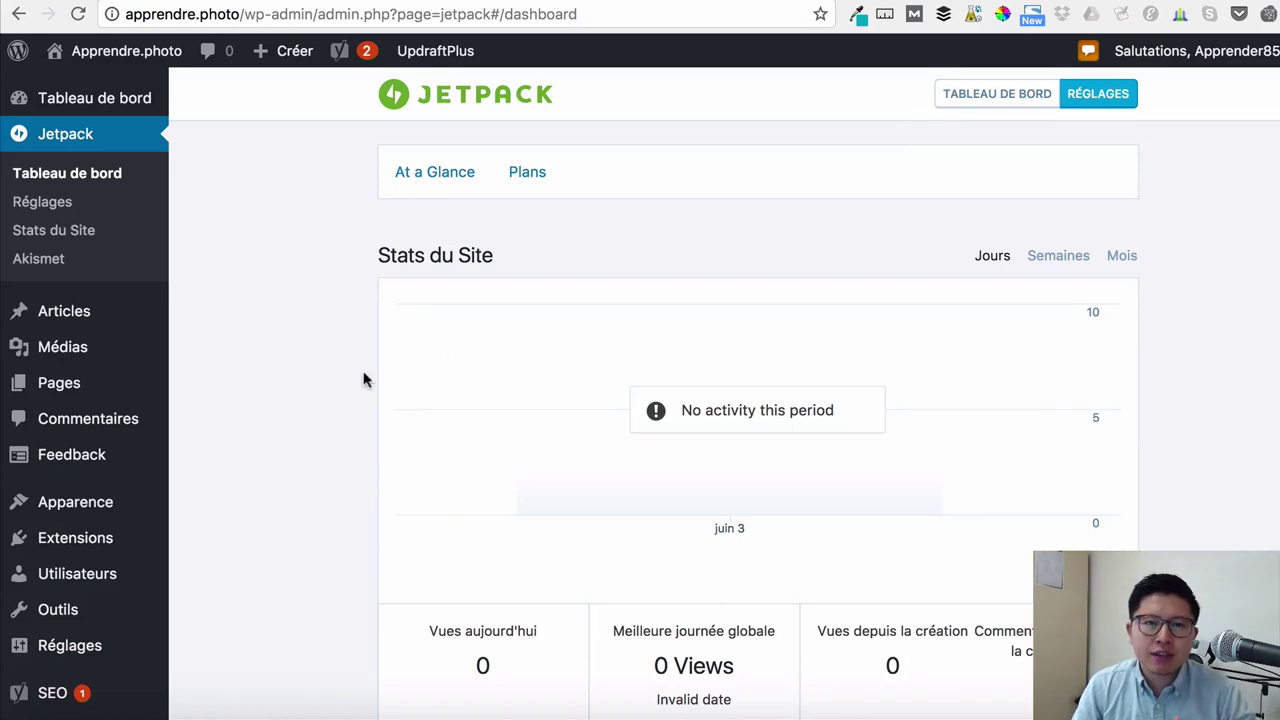
scroll(362, 377, "down", 3)
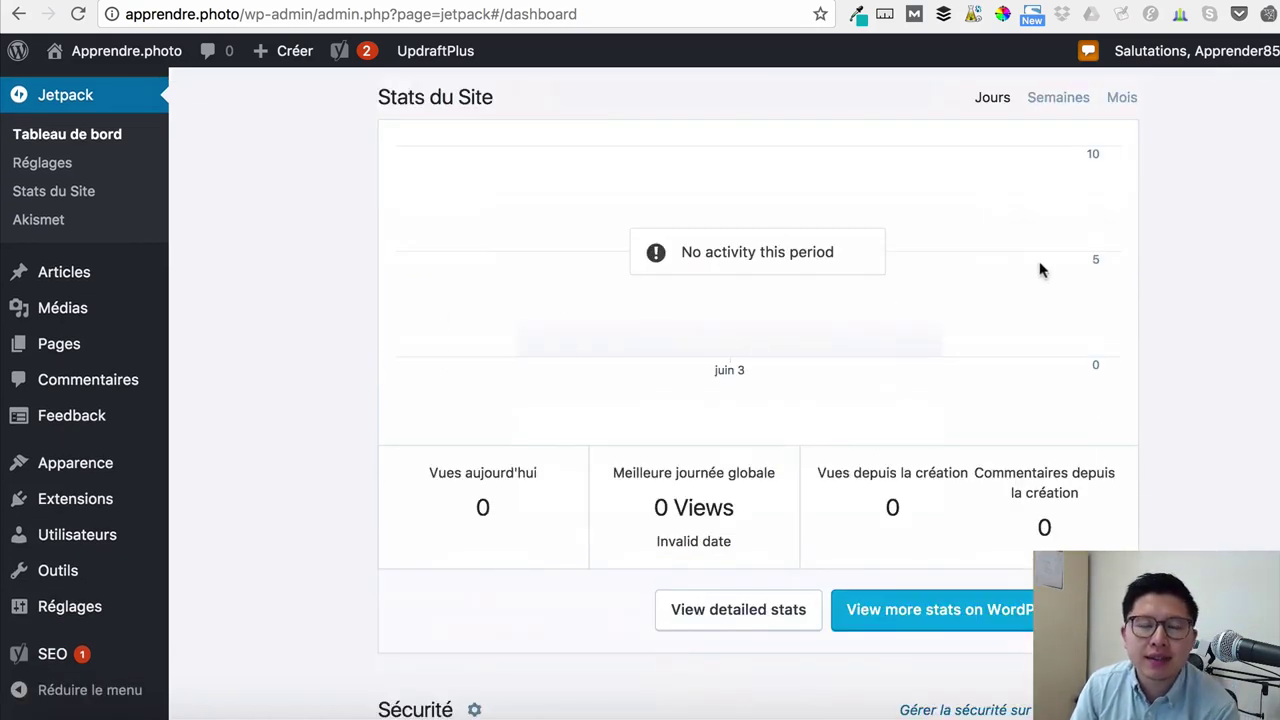
scroll(847, 286, "up", 2)
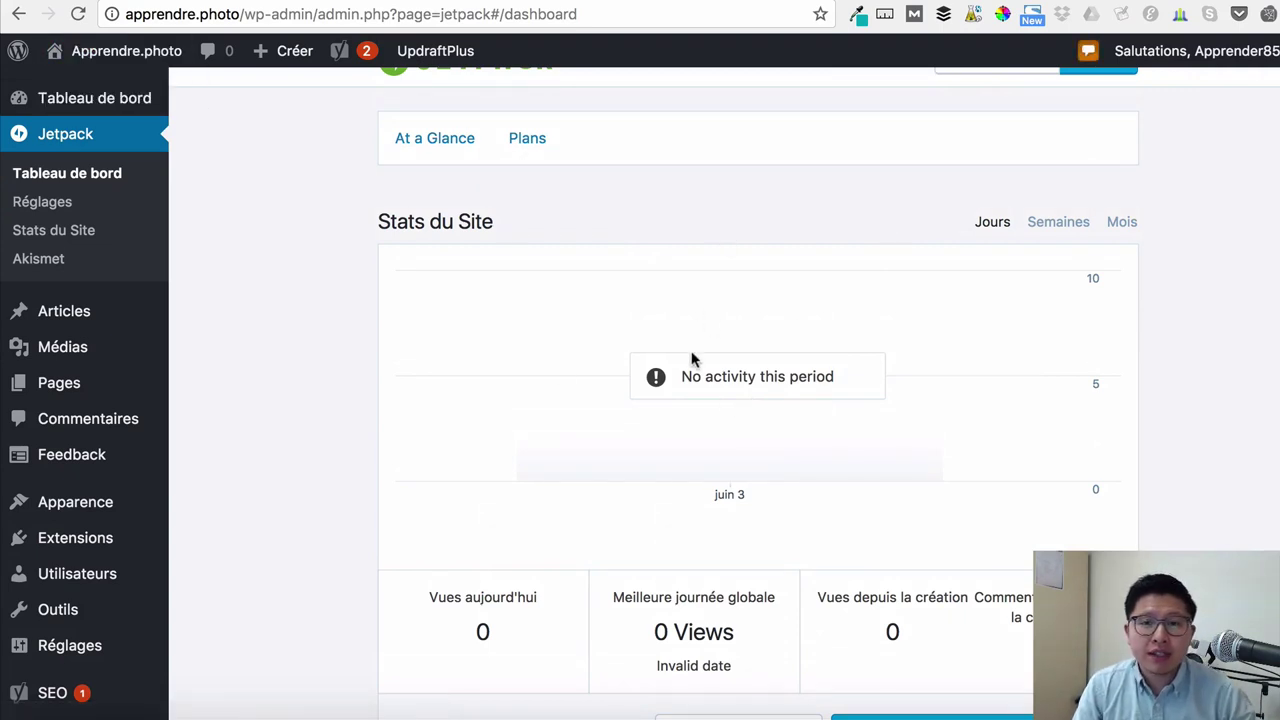
scroll(423, 350, "down", 1)
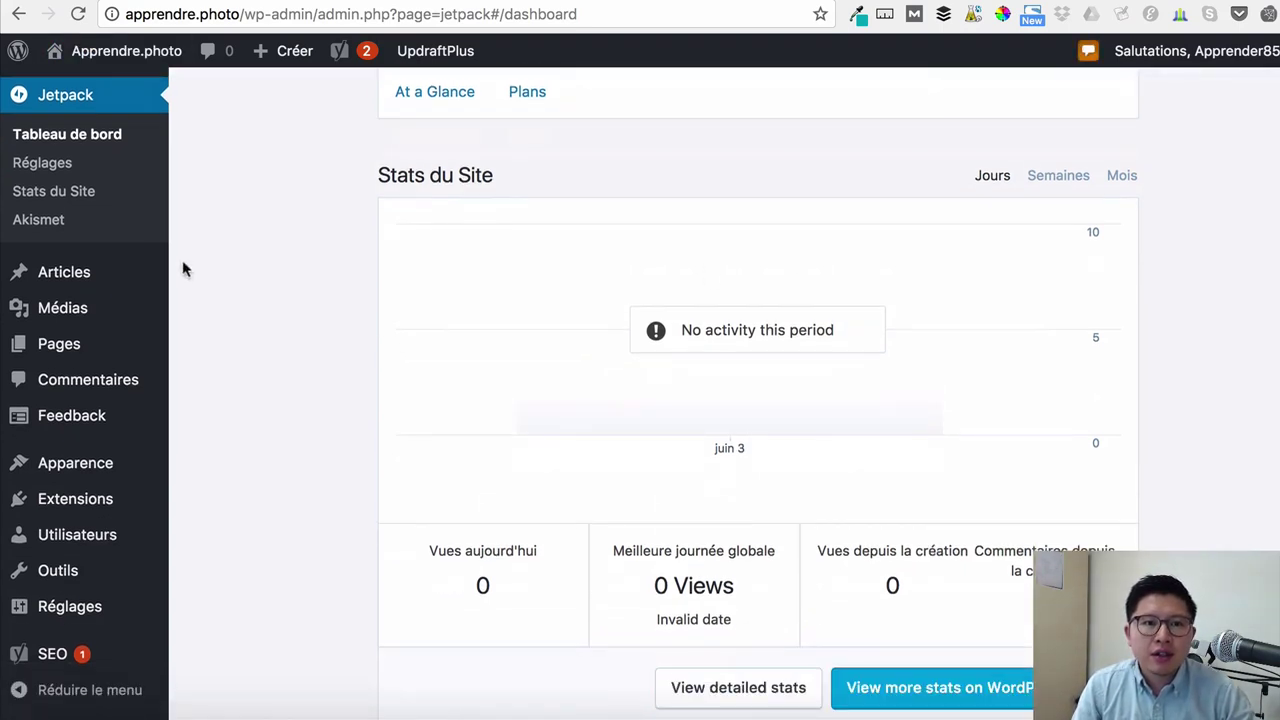
- Open the Akismet setup from Jetpack, request an API key and choose the Basic plan
left_click(52, 226)
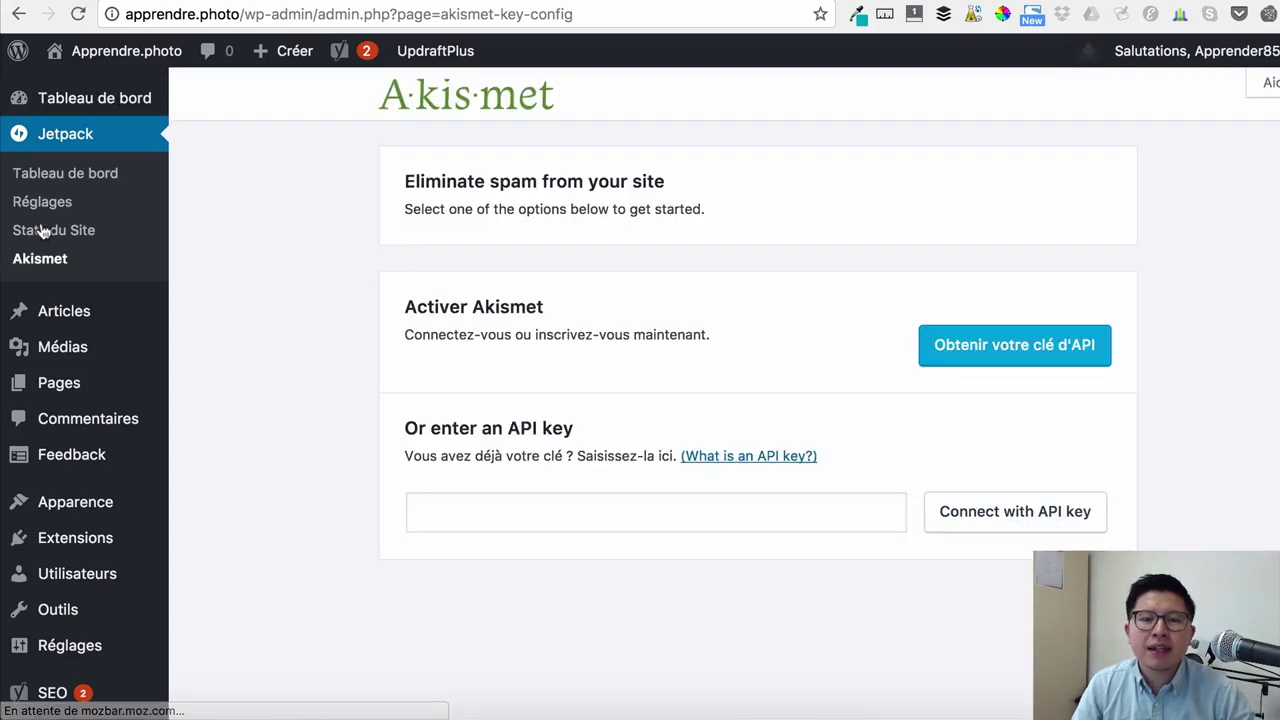
left_click(1001, 355)
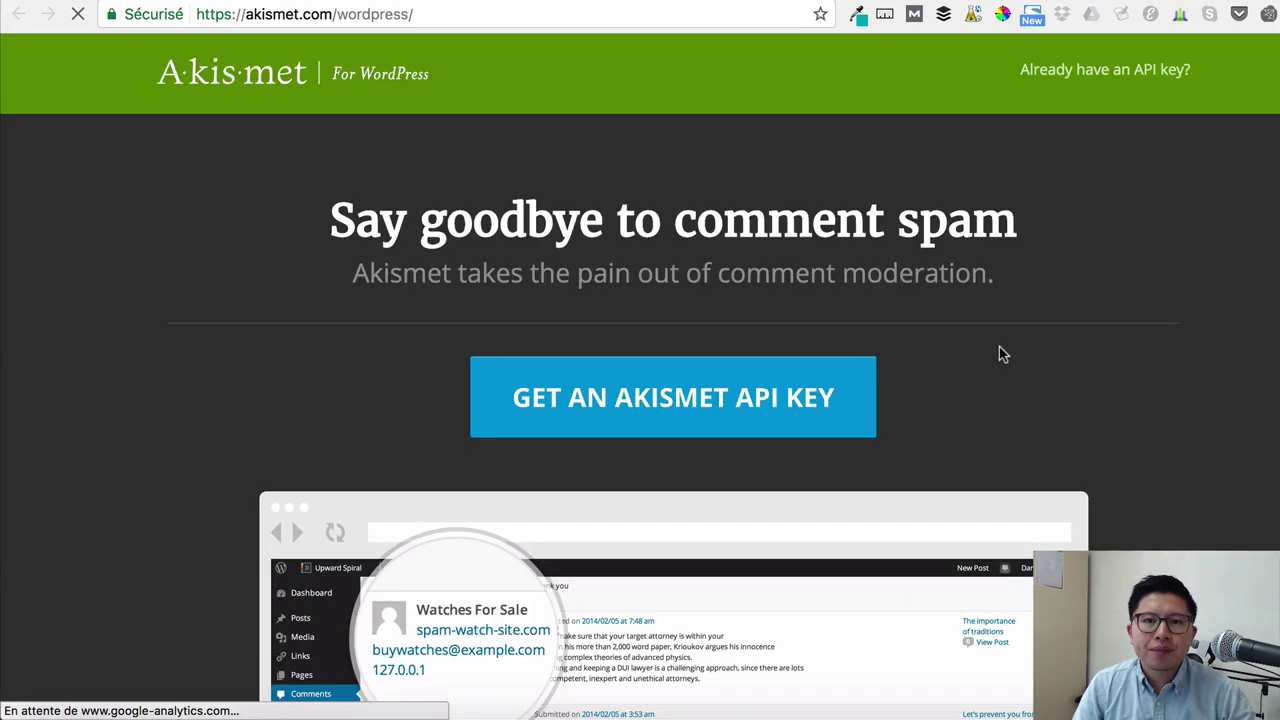
left_click(788, 410)
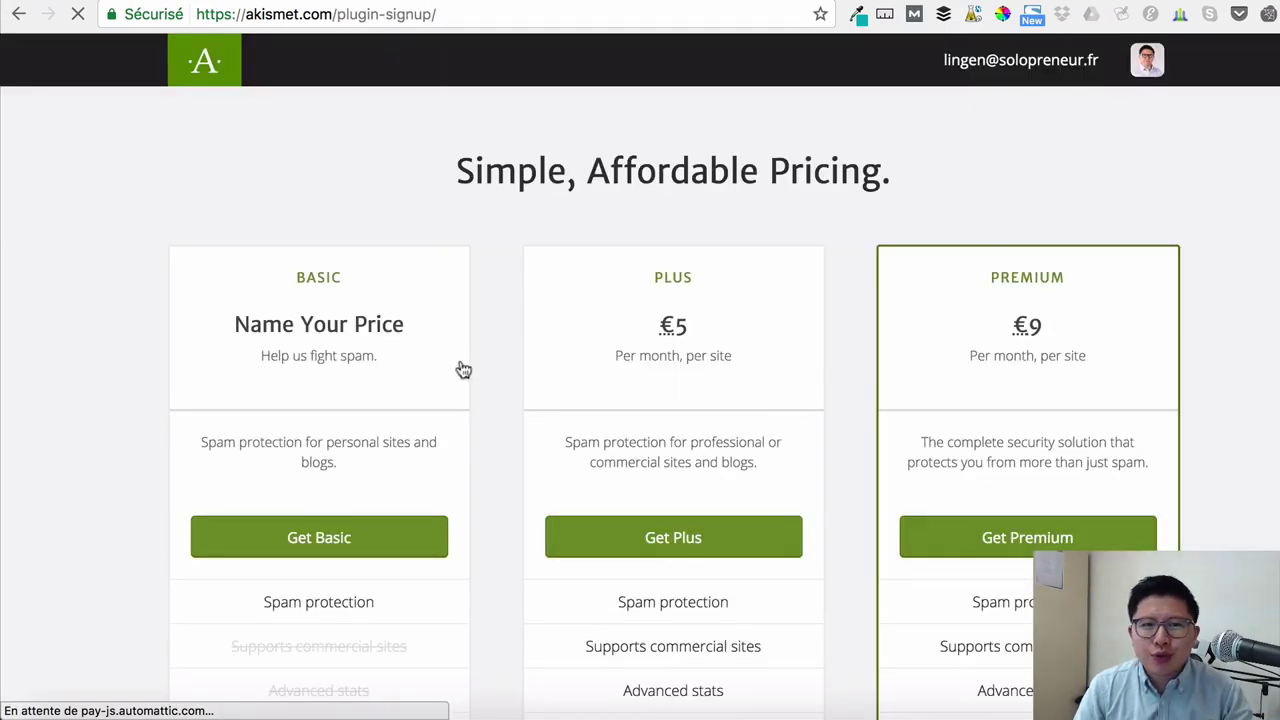
scroll(326, 355, "down", 3)
left_click(319, 388)
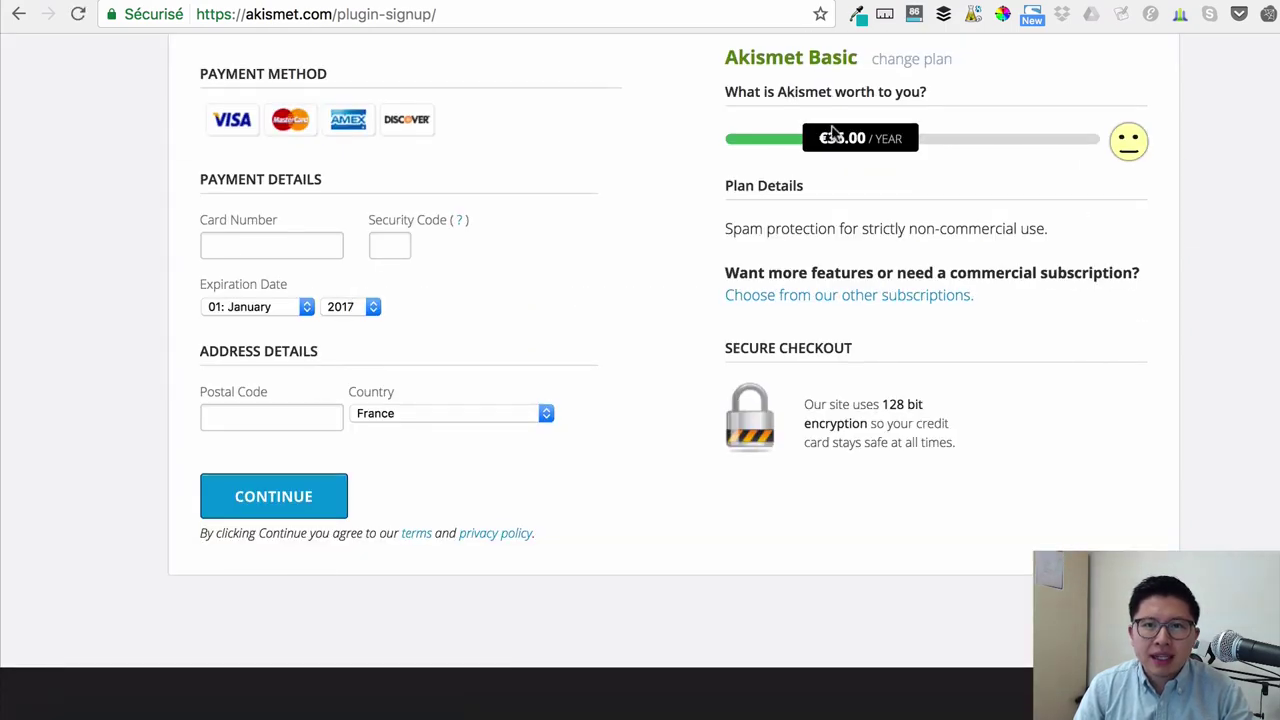
- Set the Akismet Basic contribution to €0.00 per year, complete the sign-up and activate the key for apprendre.photo
left_click_drag(814, 141, 698, 160)
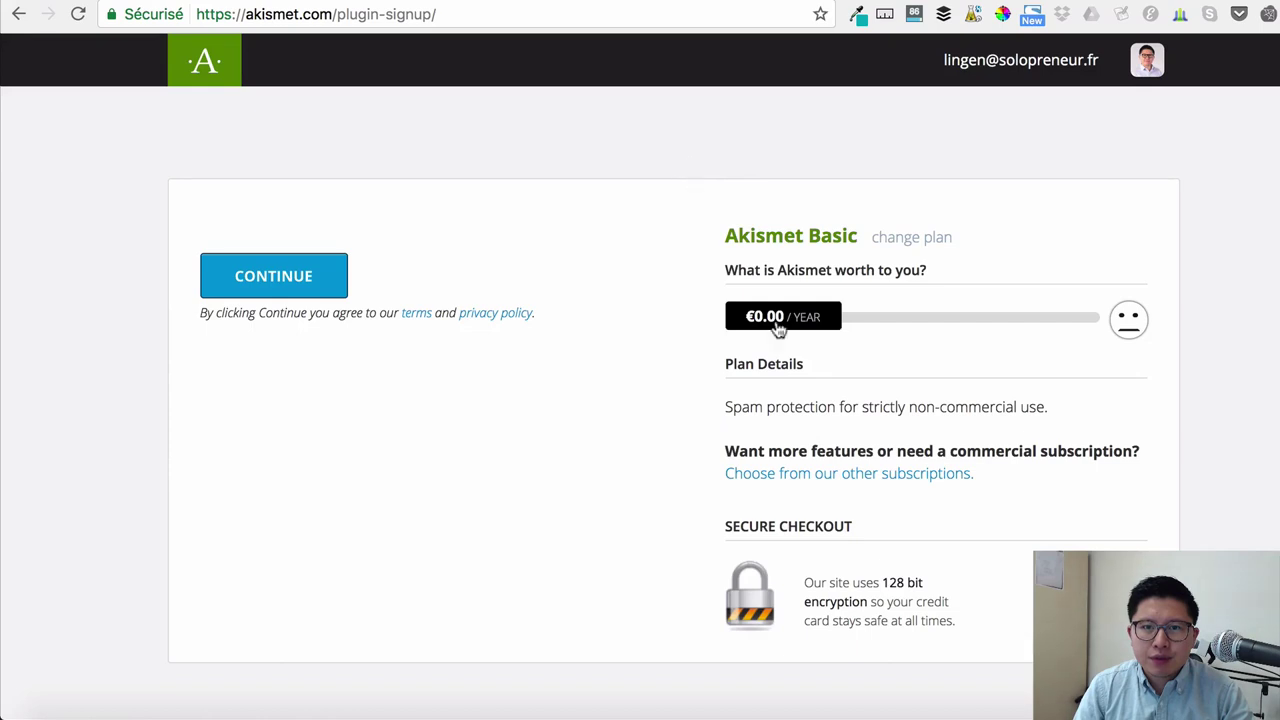
left_click(306, 289)
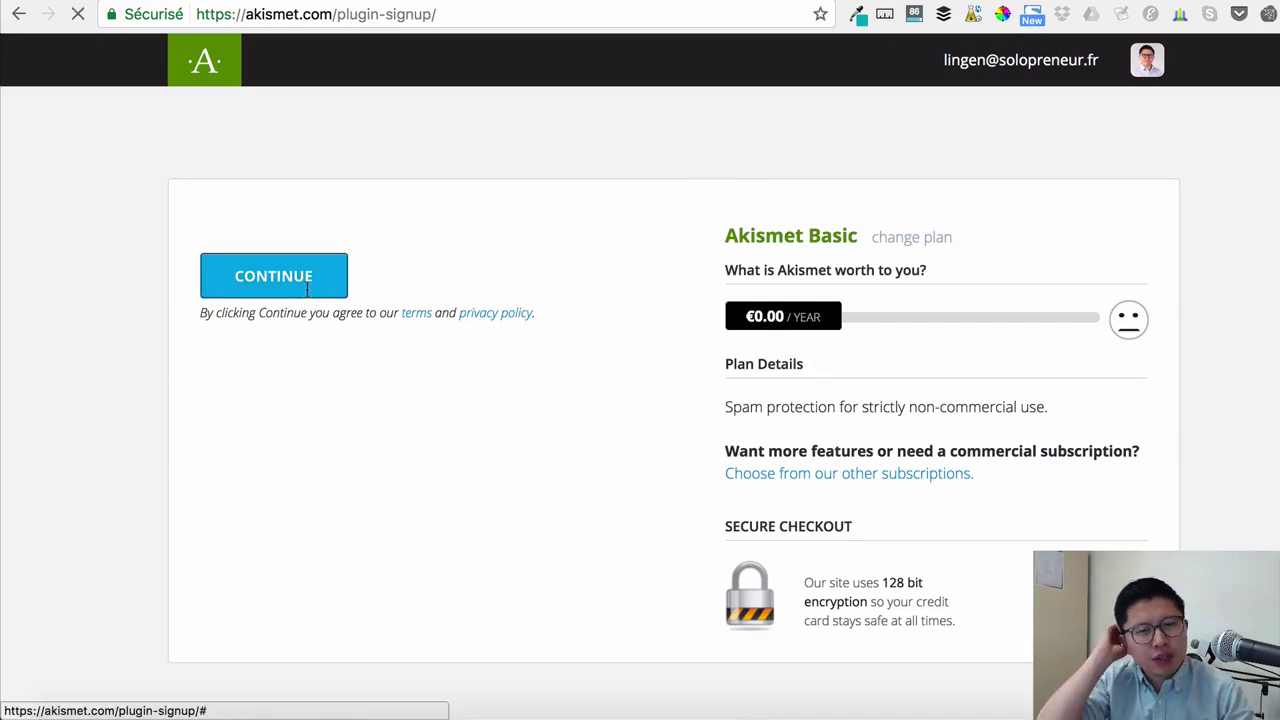
left_click(306, 289)
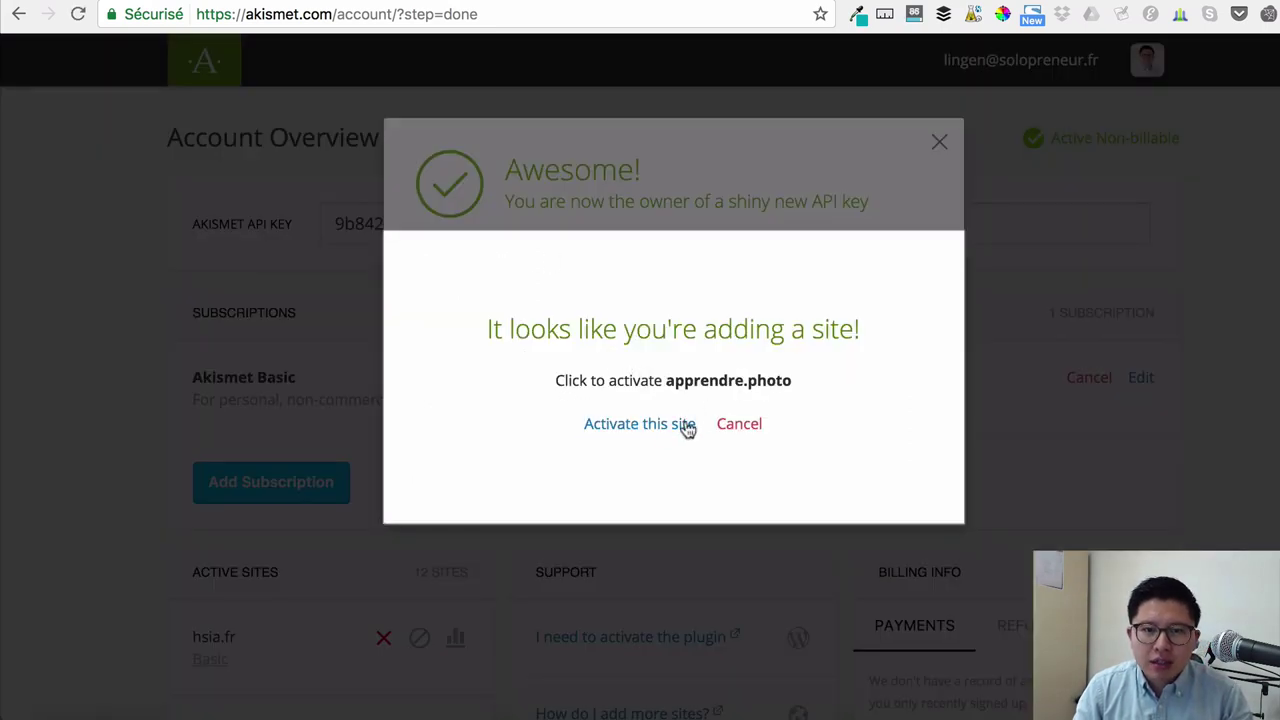
left_click(668, 428)
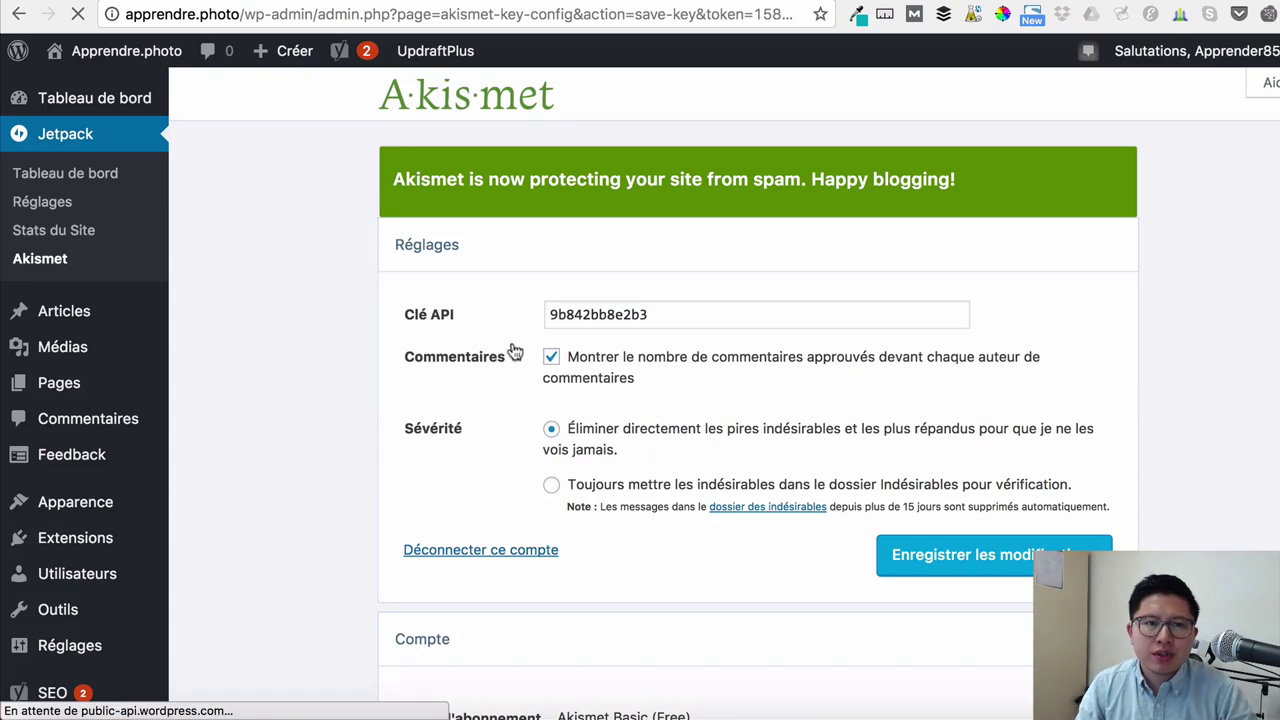
- Return to the Jetpack dashboard and look through its statistics and security sections
left_click(65, 175)
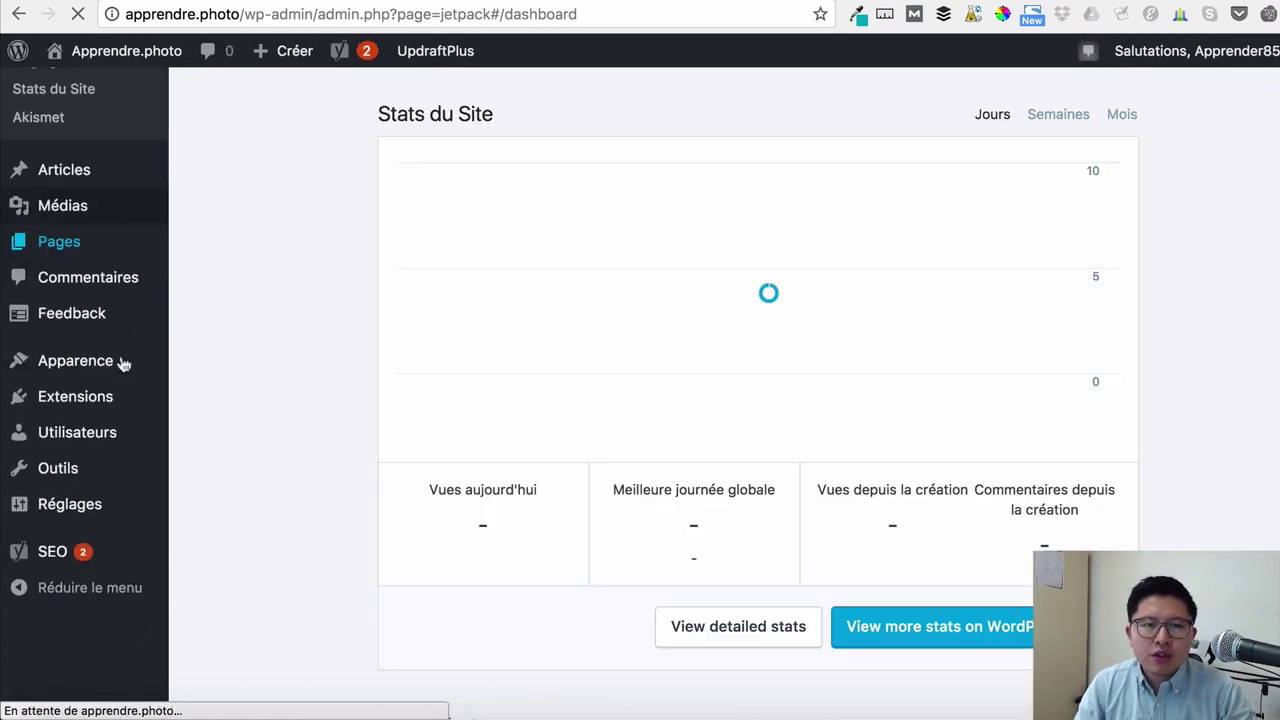
scroll(113, 410, "down", 2)
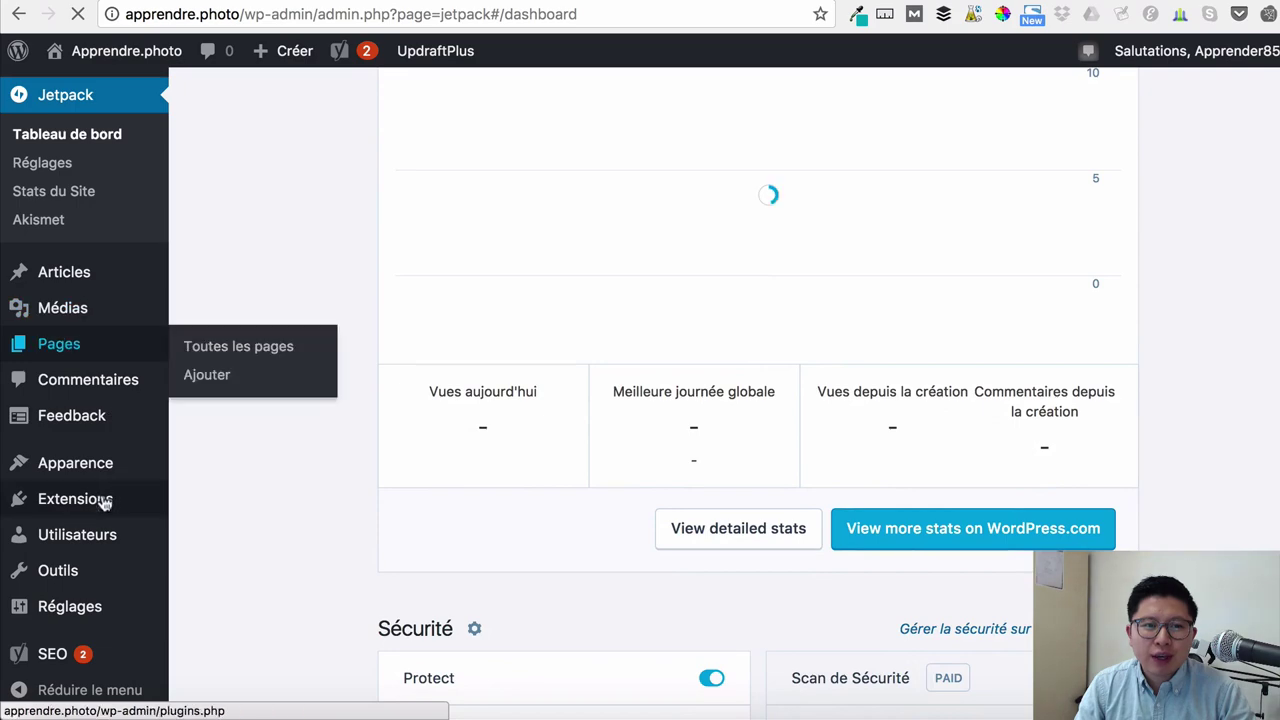
mouse_move(106, 502)
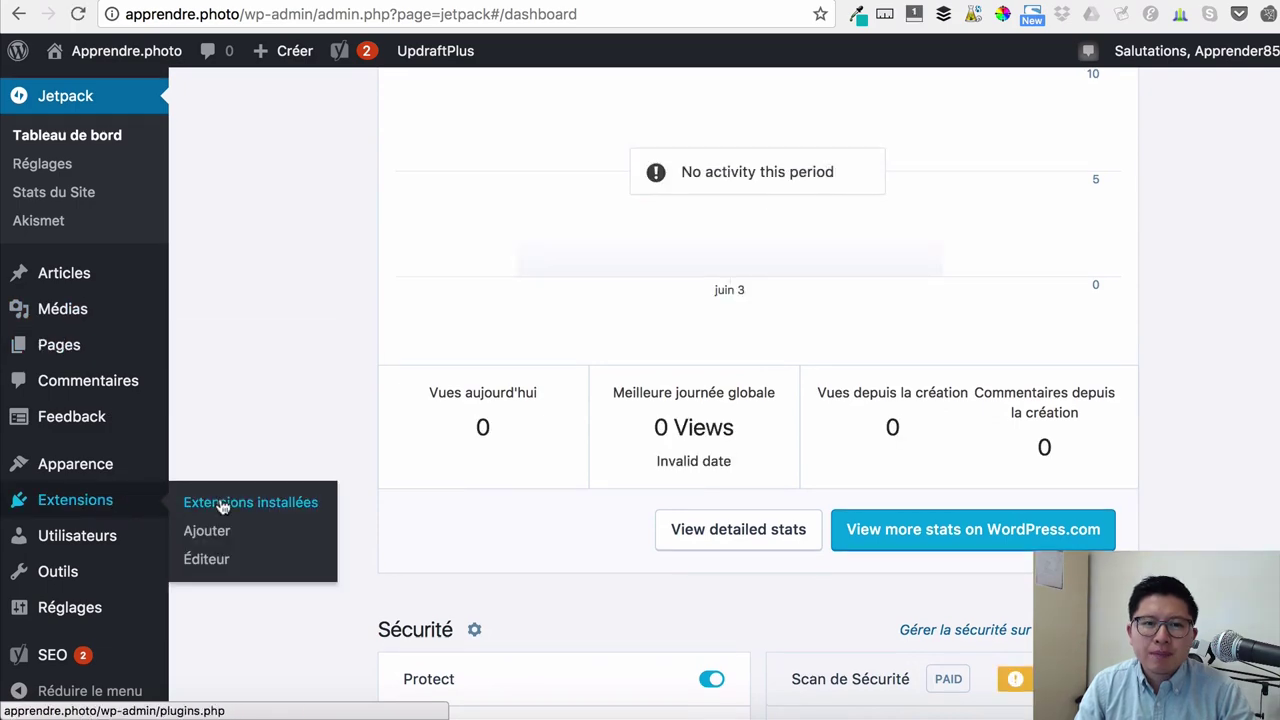
scroll(117, 469, "down", 3)
scroll(110, 514, "down", 5)
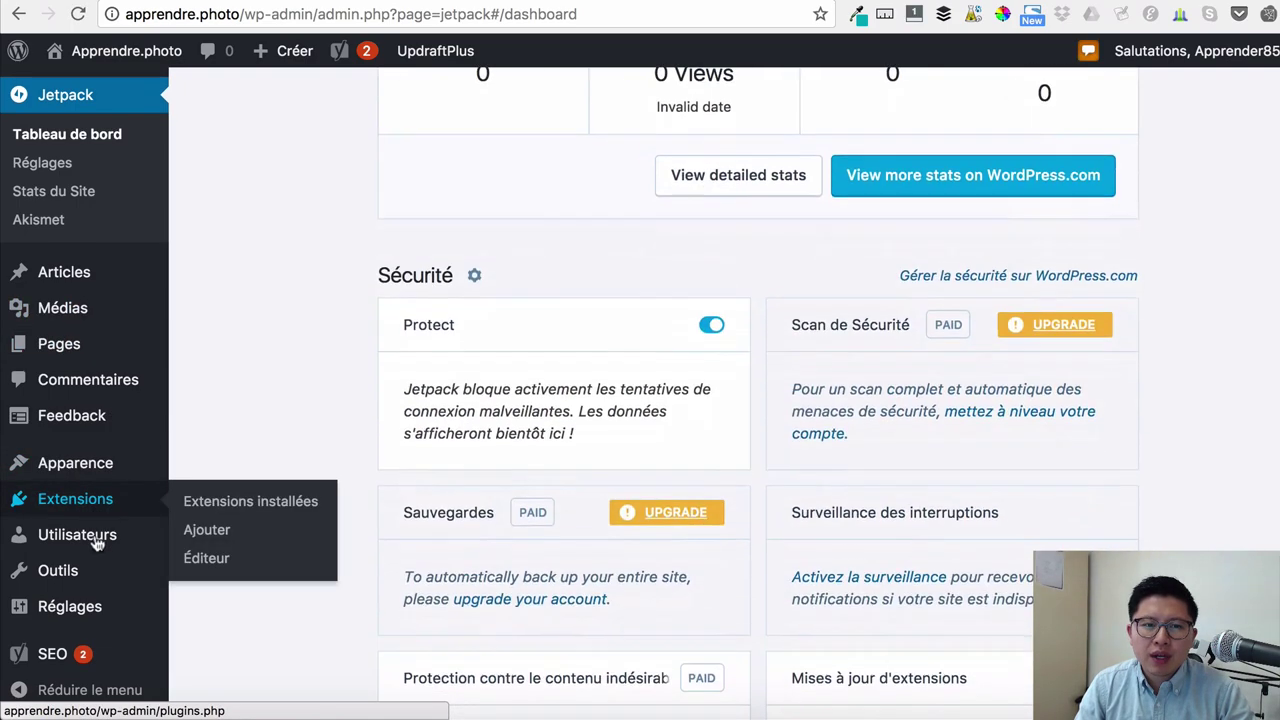
- Open the UpdraftPlus backup settings and run a one-off backup including the database and all files
mouse_move(114, 610)
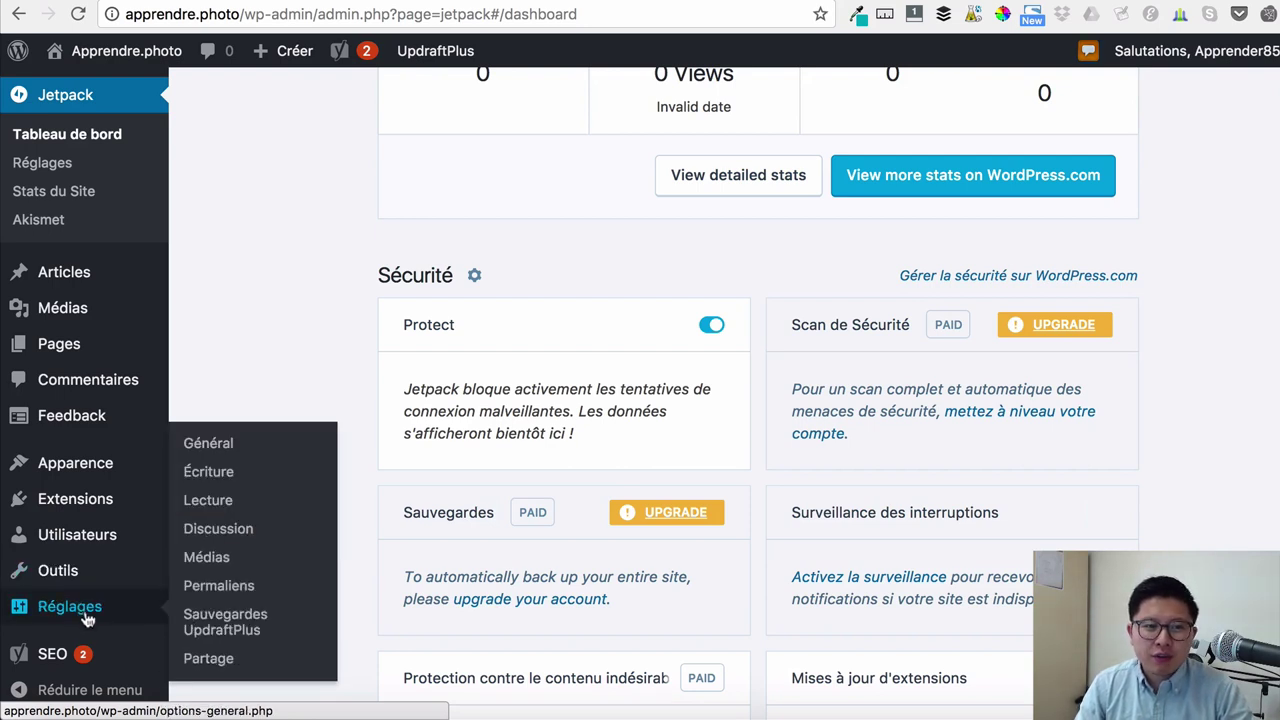
left_click(222, 630)
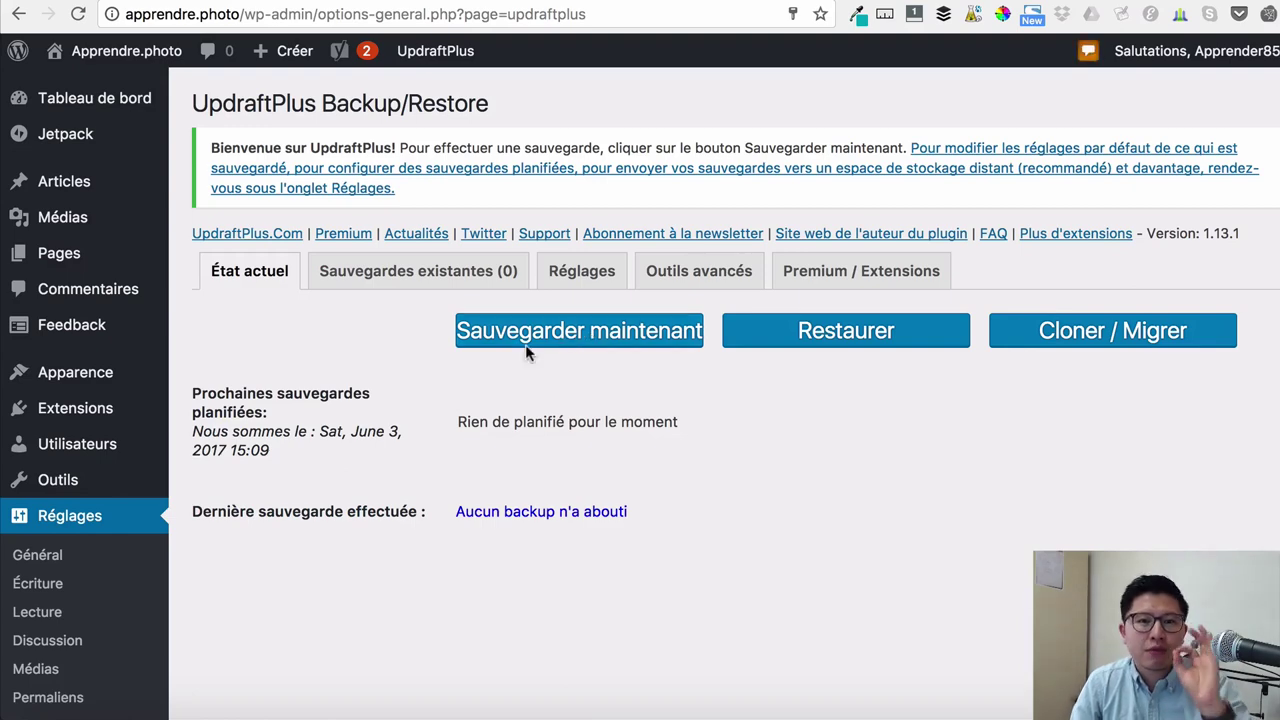
scroll(114, 509, "down", 3)
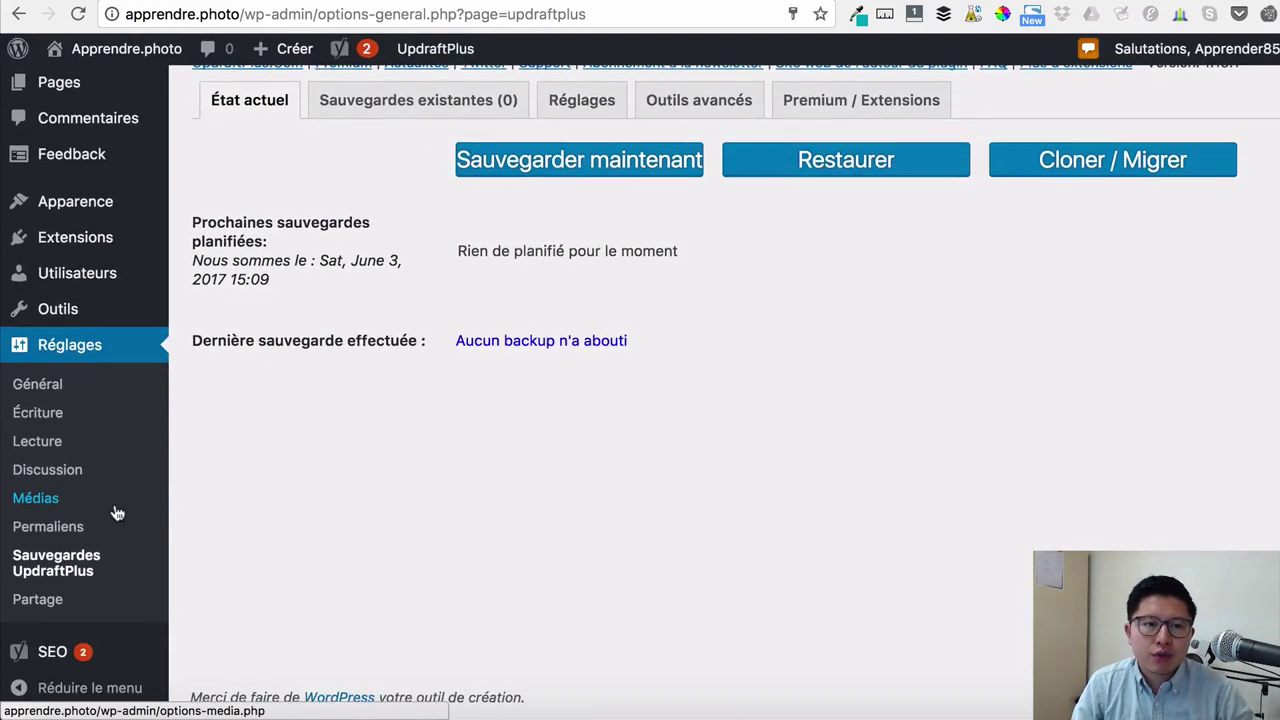
left_click(543, 174)
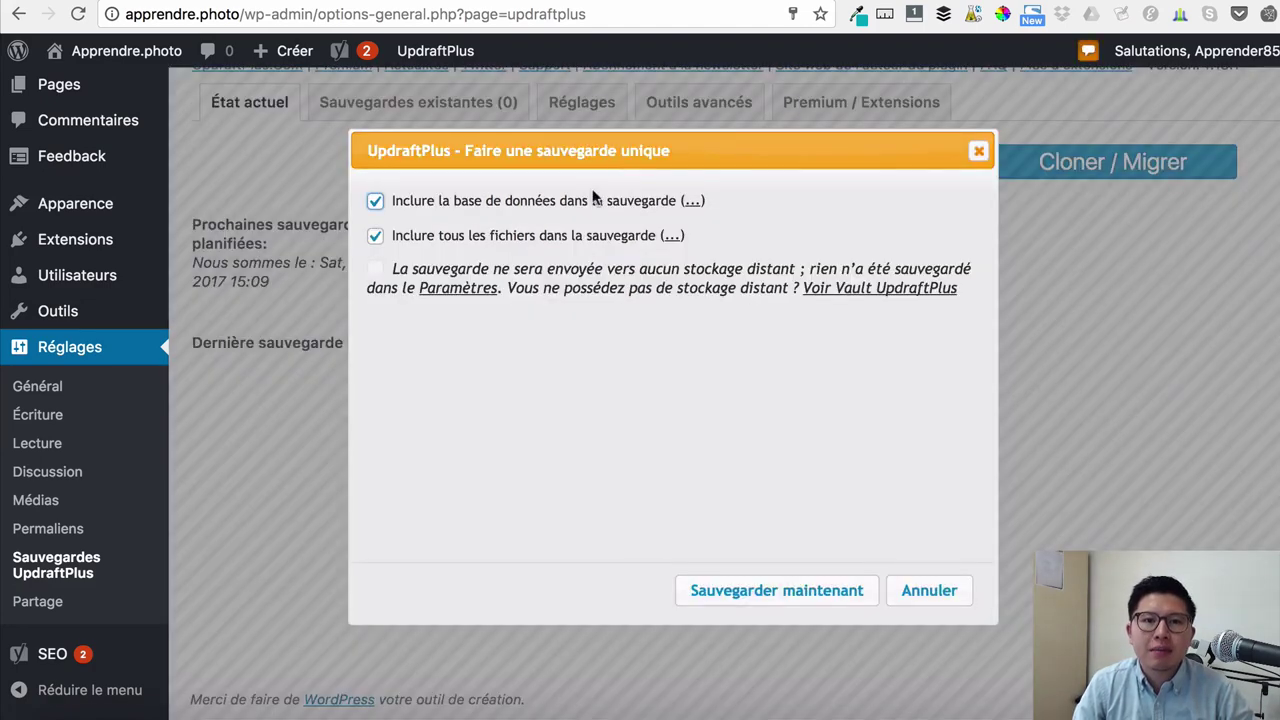
left_click(820, 594)
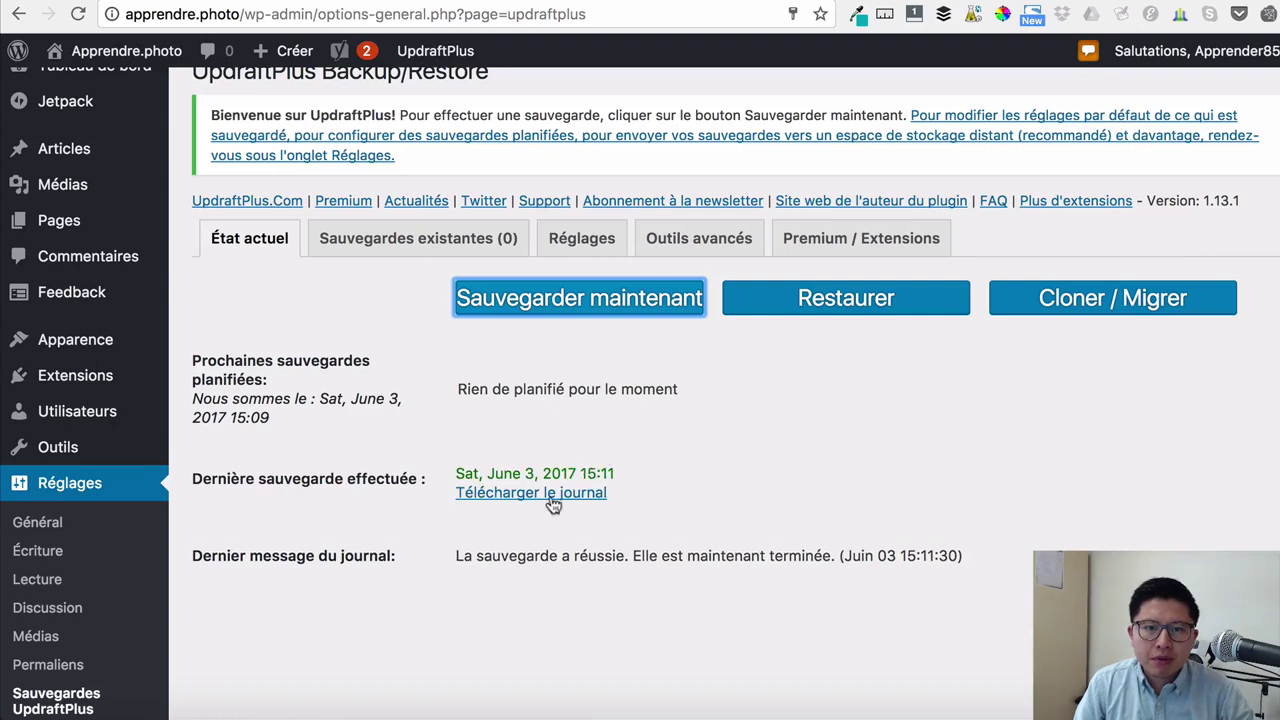
- Open the existing backups and prepare the new backup's database, extensions, uploaded files and other data for download
left_click(458, 240)
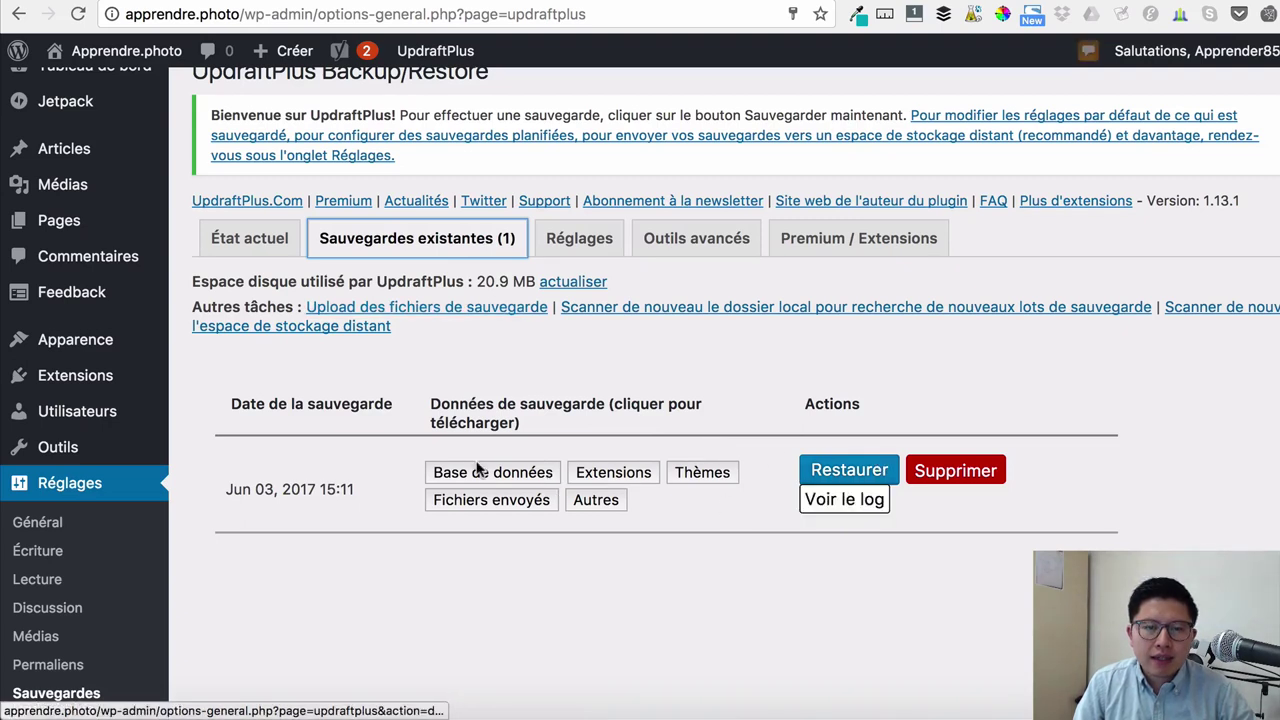
left_click(527, 480)
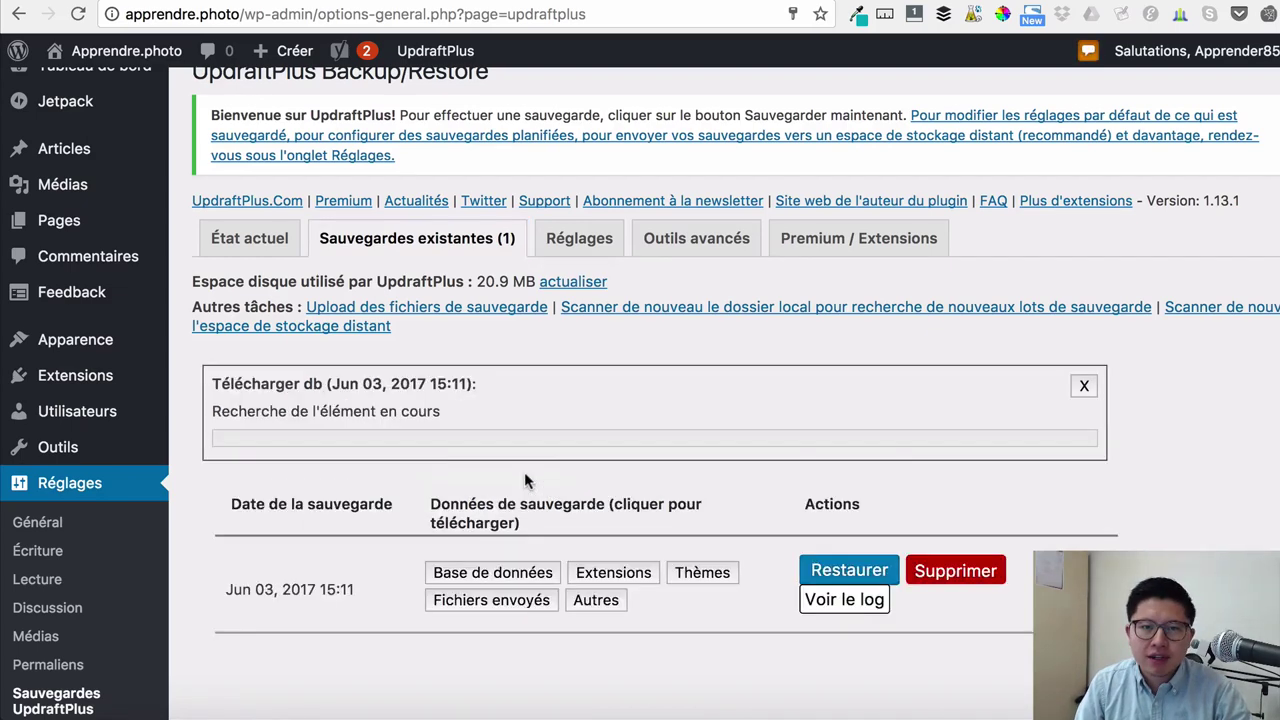
left_click(610, 576)
scroll(686, 674, "down", 3)
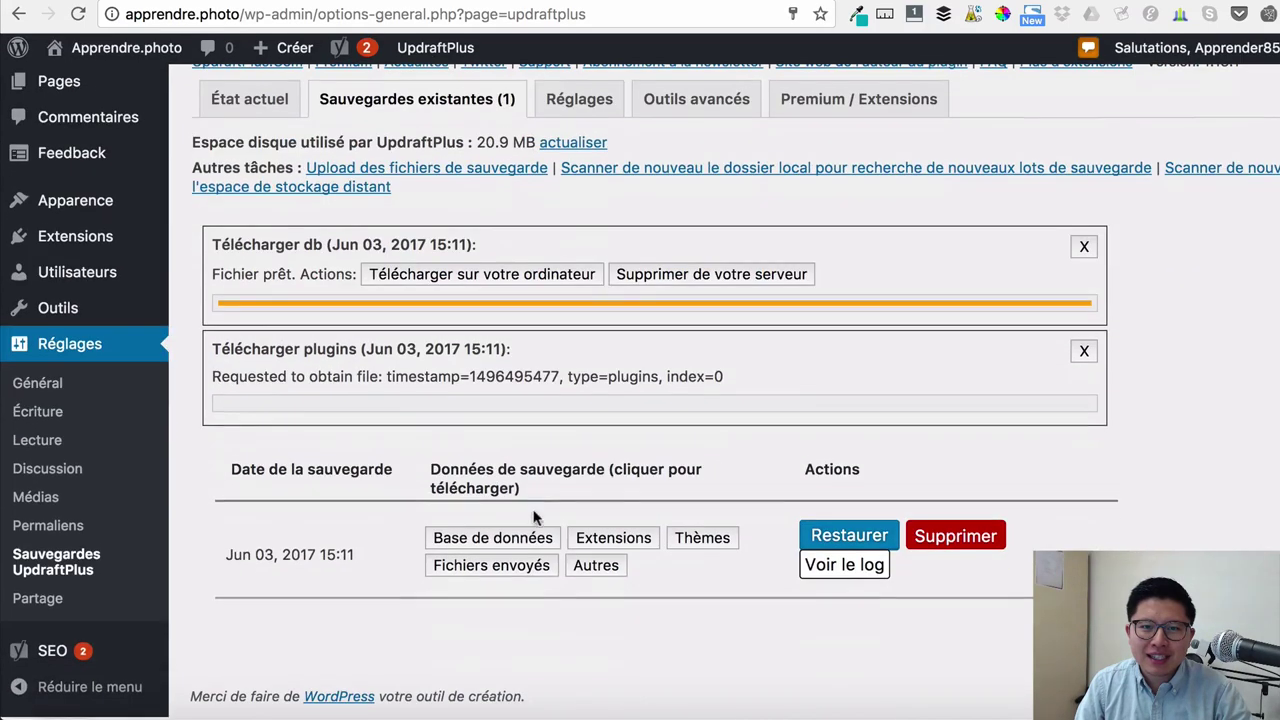
left_click(510, 568)
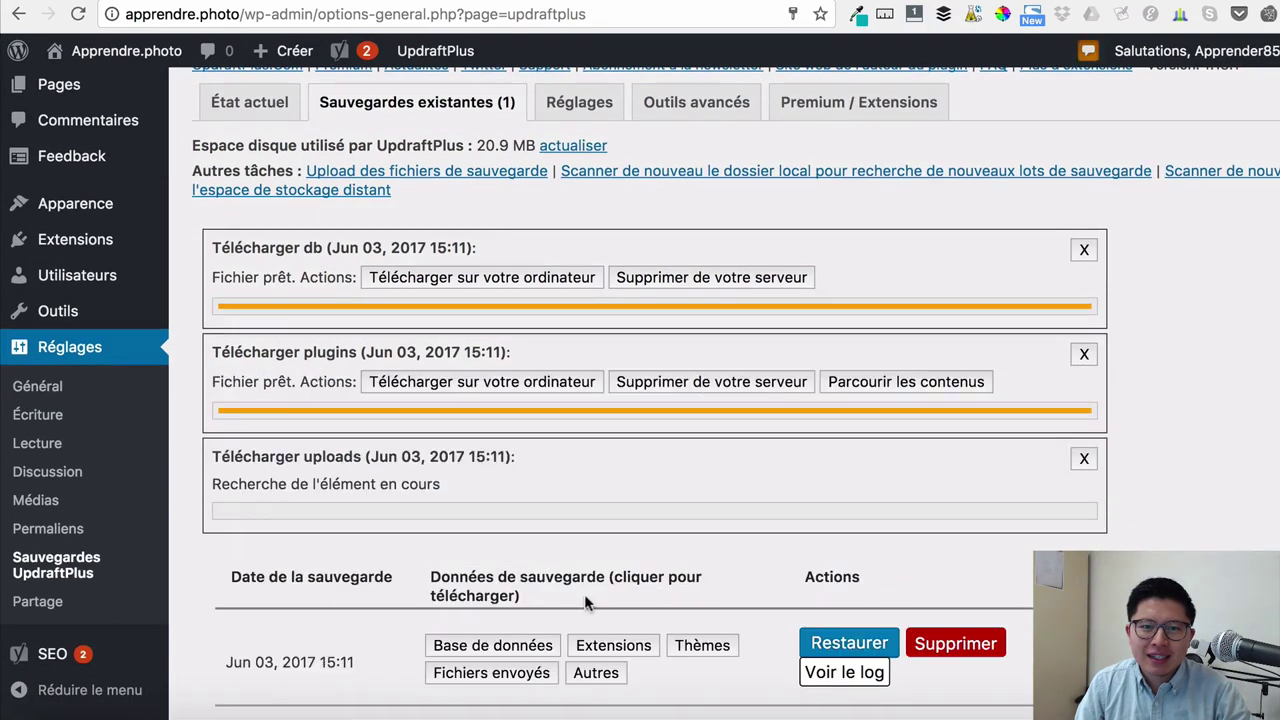
left_click(600, 672)
scroll(638, 500, "down", 5)
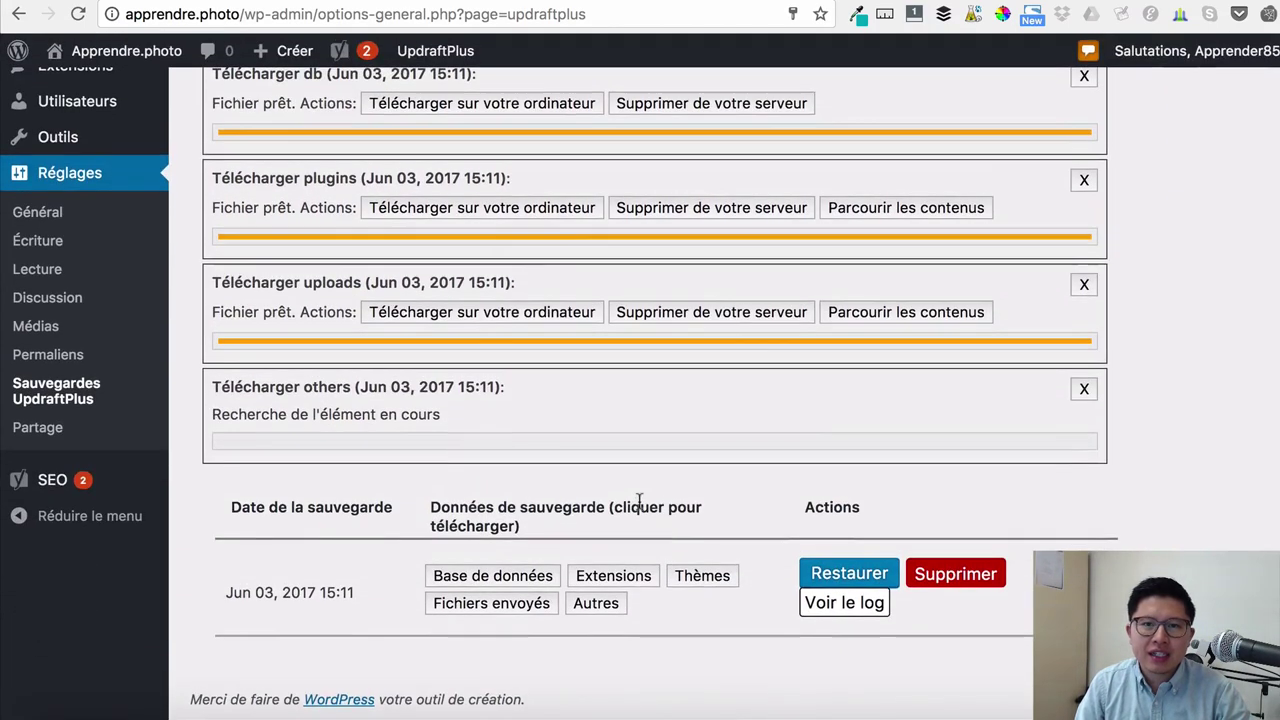
- Start restoring the Jun 03, 2017 15:11 backup with extensions, themes, uploaded files, others and database selected, and cancel the restoration
scroll(638, 500, "up", 4)
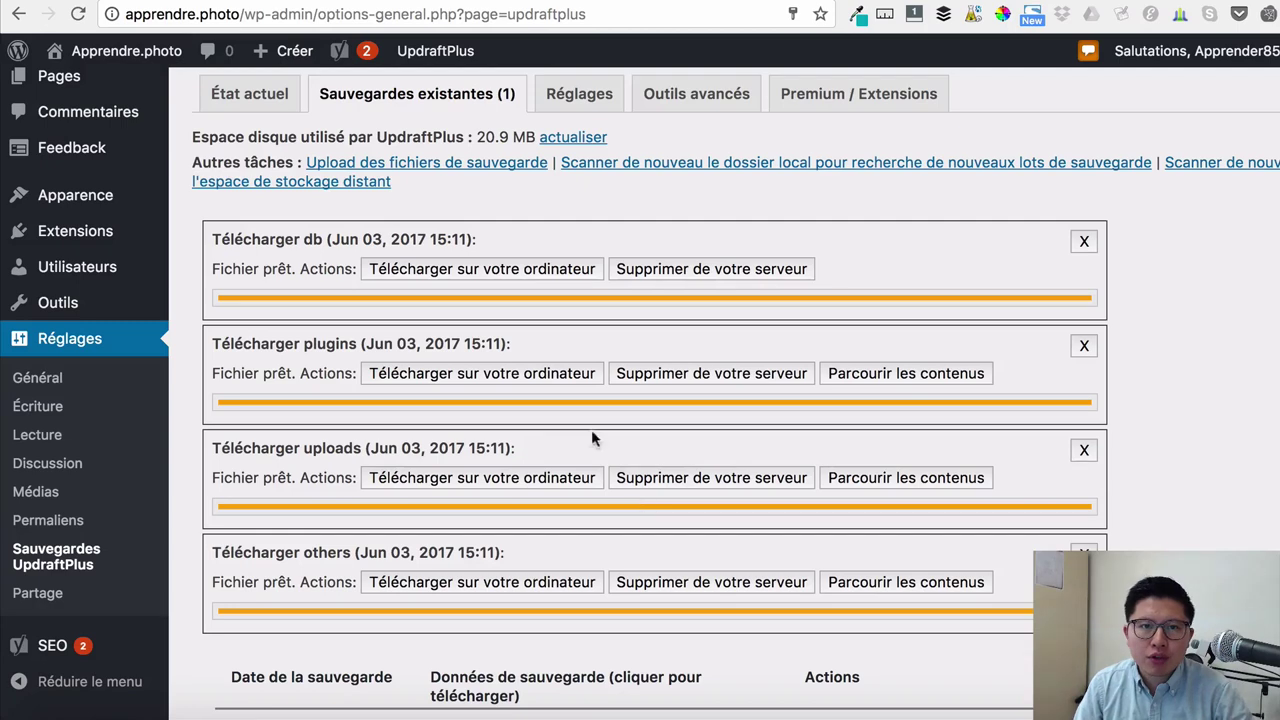
scroll(250, 105, "up", 4)
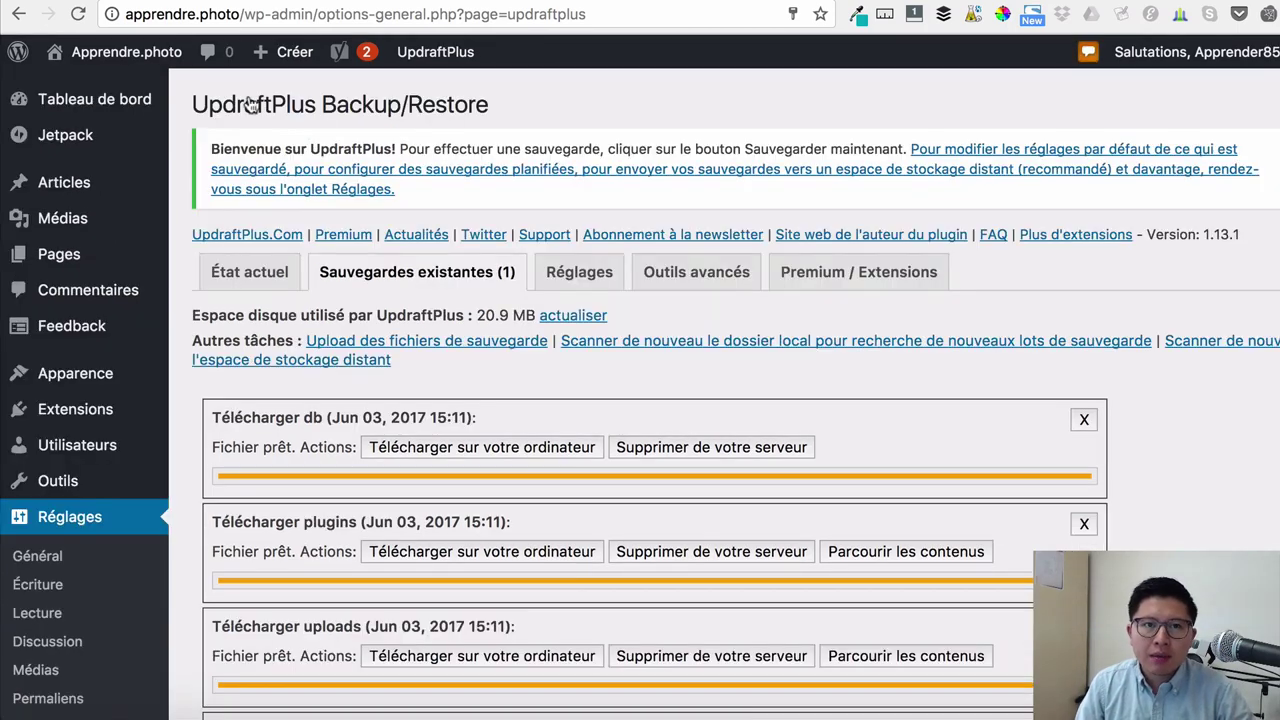
left_click(241, 272)
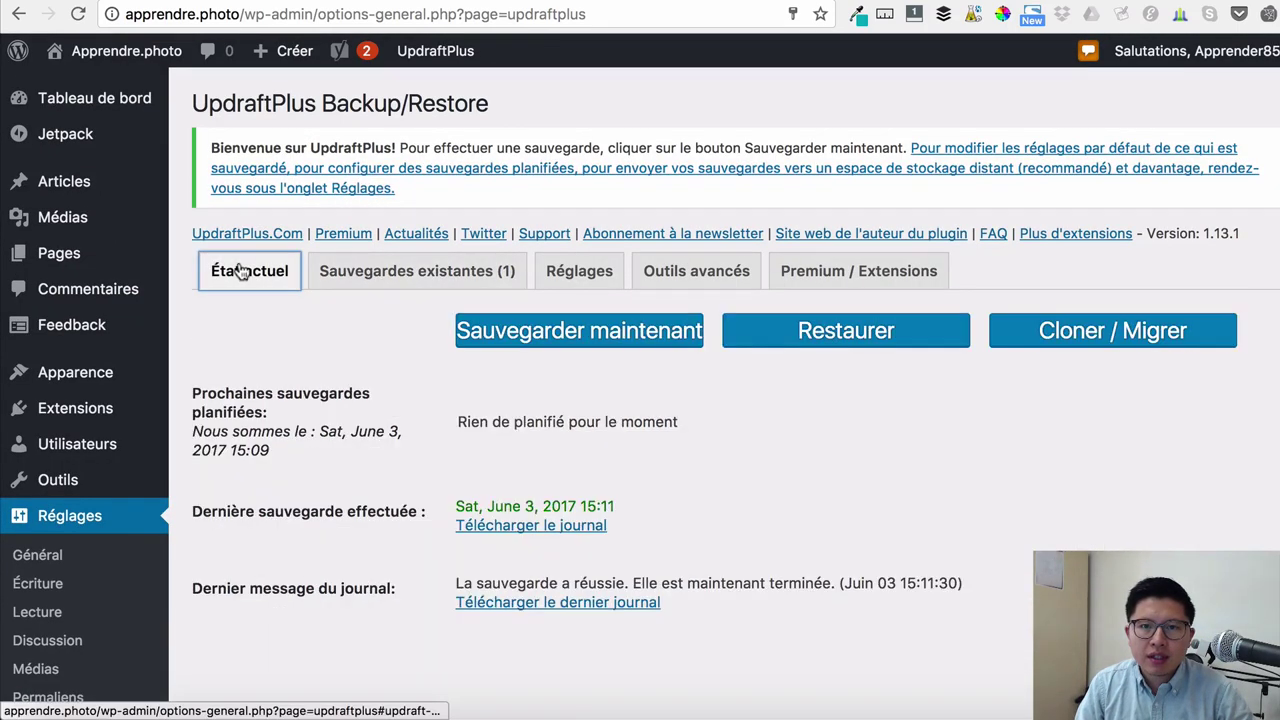
left_click(858, 336)
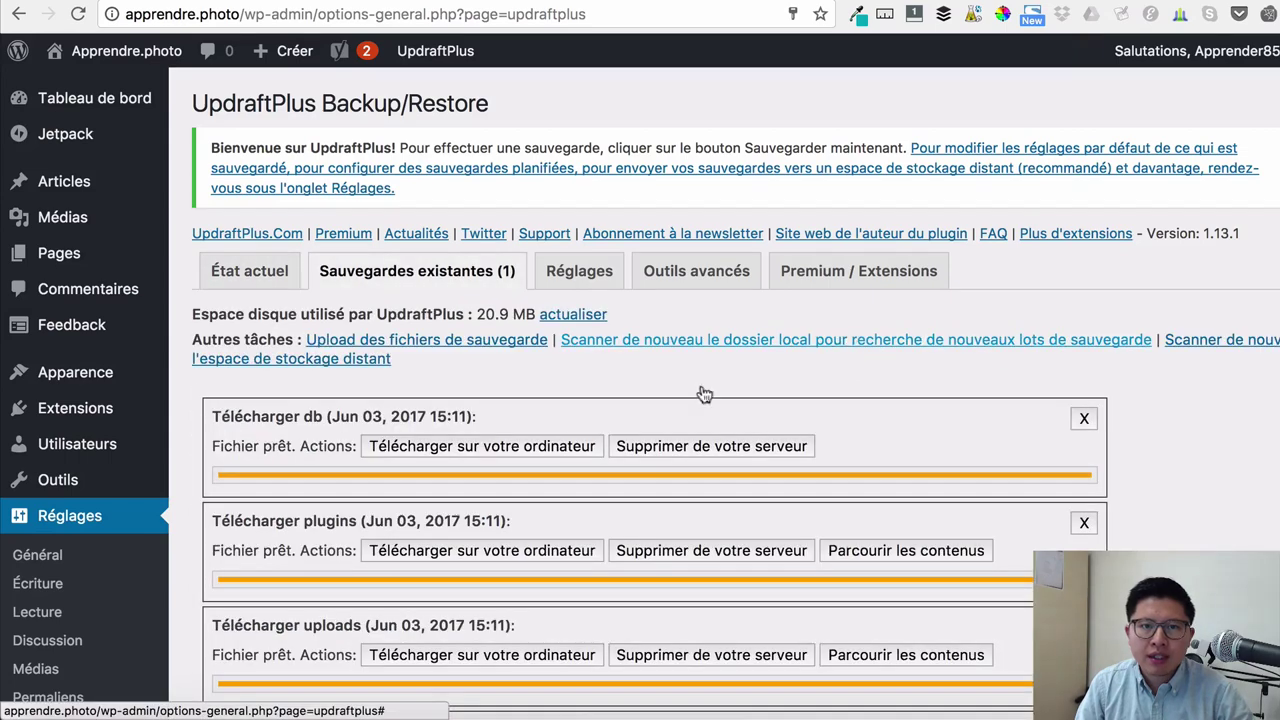
scroll(798, 407, "down", 8)
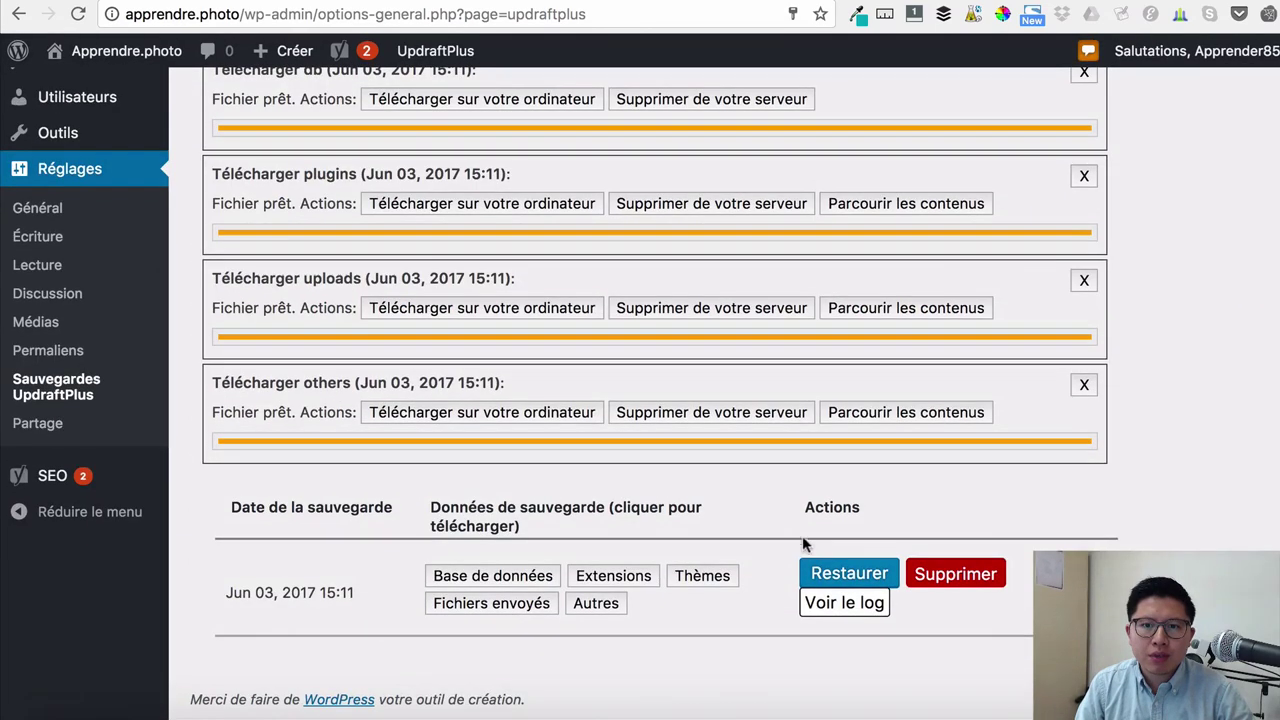
left_click(847, 568)
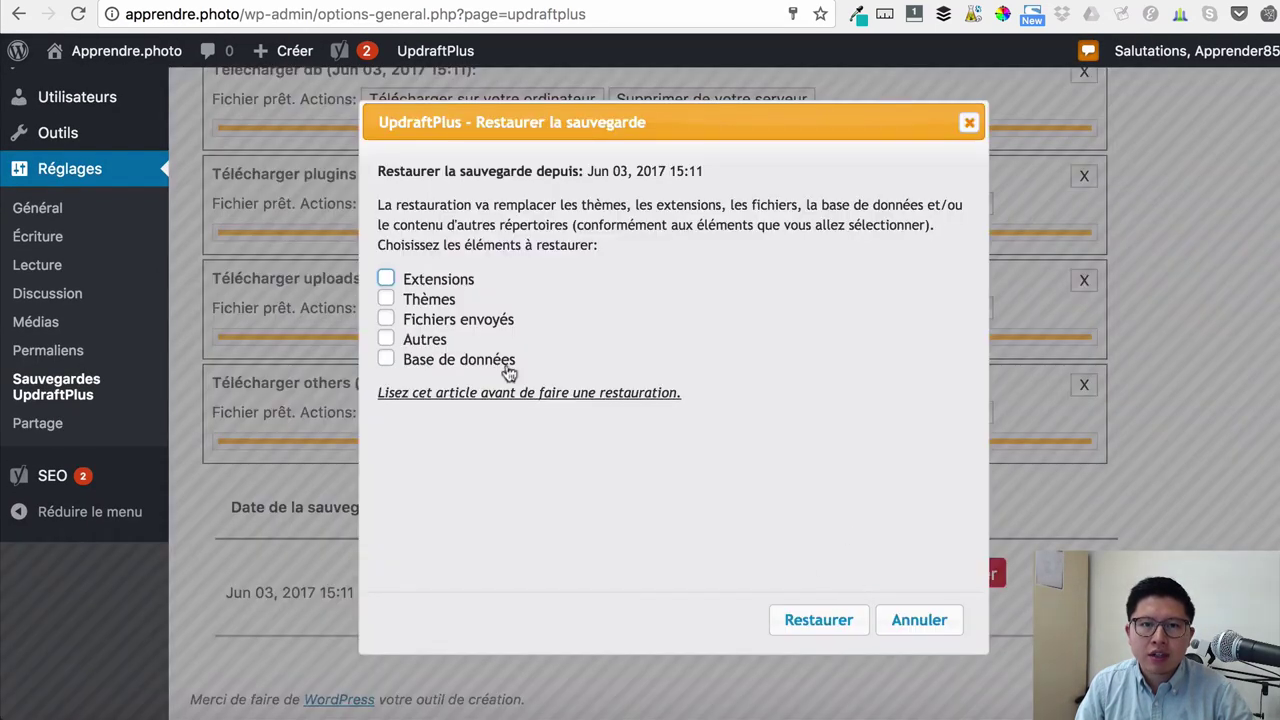
left_click(386, 279)
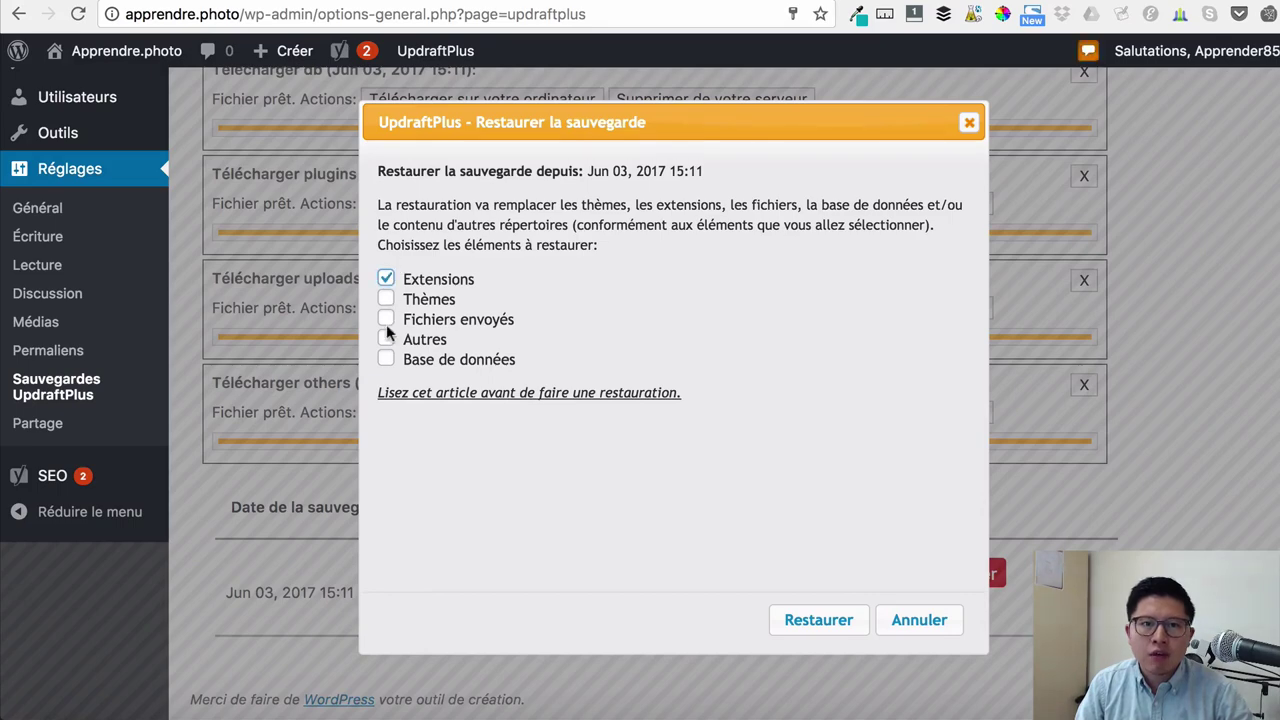
left_click(387, 300)
left_click(387, 319)
left_click(386, 339)
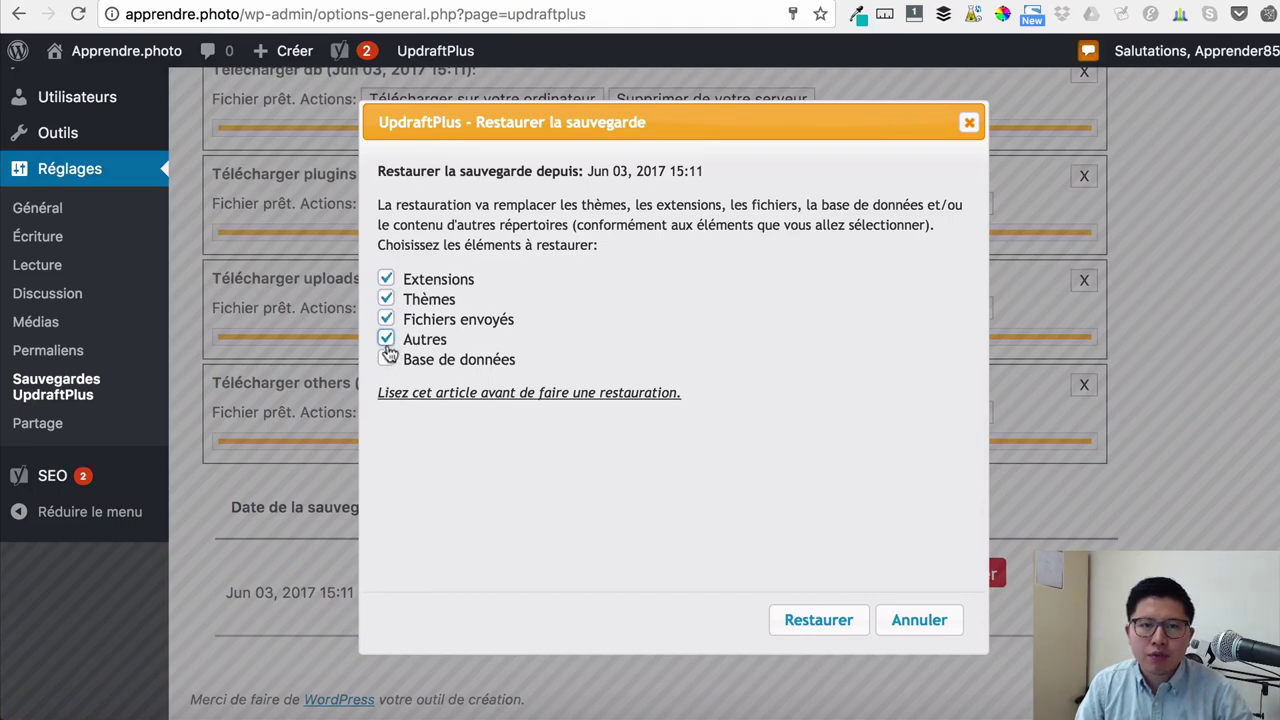
left_click(386, 359)
left_click(913, 624)
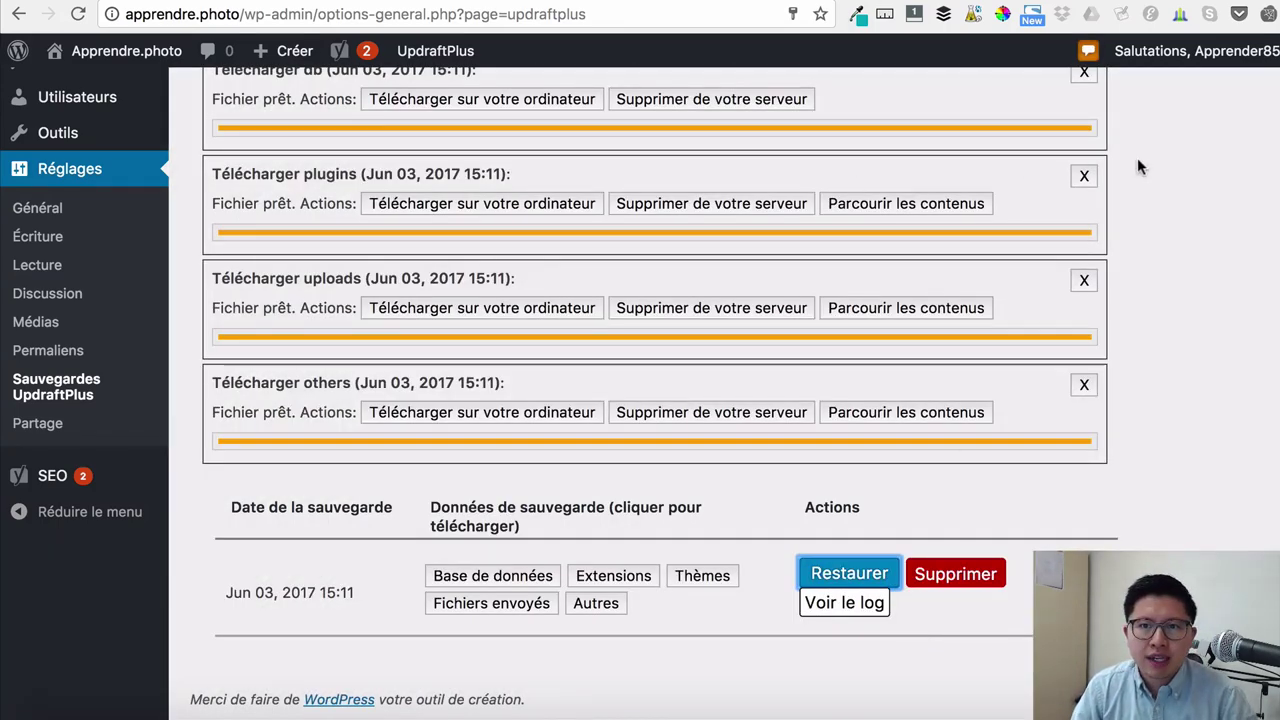
- Create a new article titled "Pourquoi acheter un iPhone 7" and show the editor's second row of formatting tools
scroll(1138, 160, "up", 5)
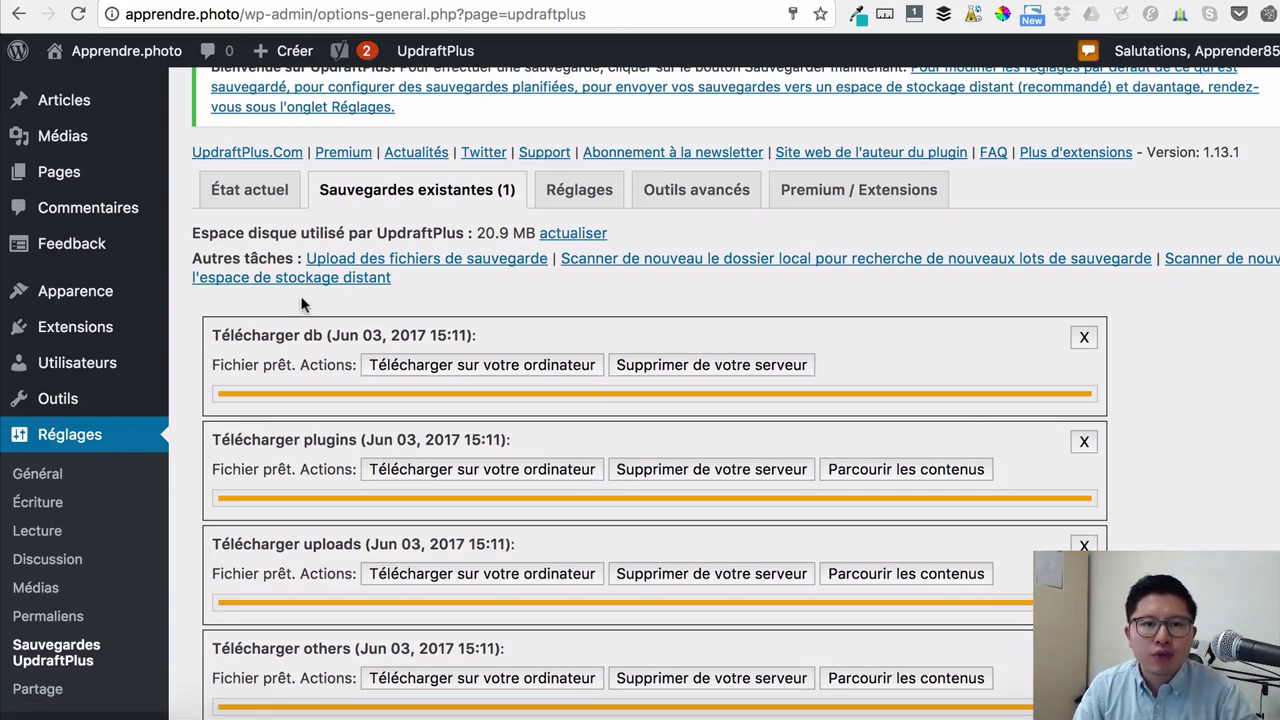
scroll(200, 307, "up", 2)
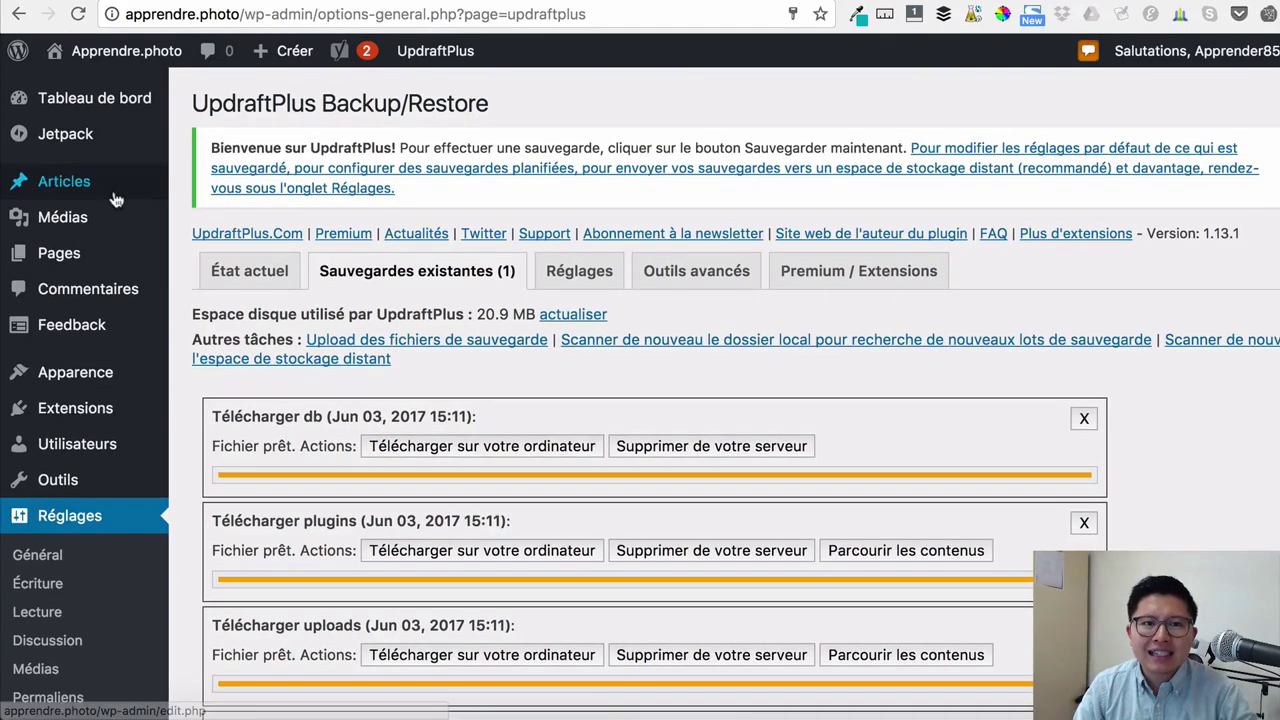
mouse_move(114, 195)
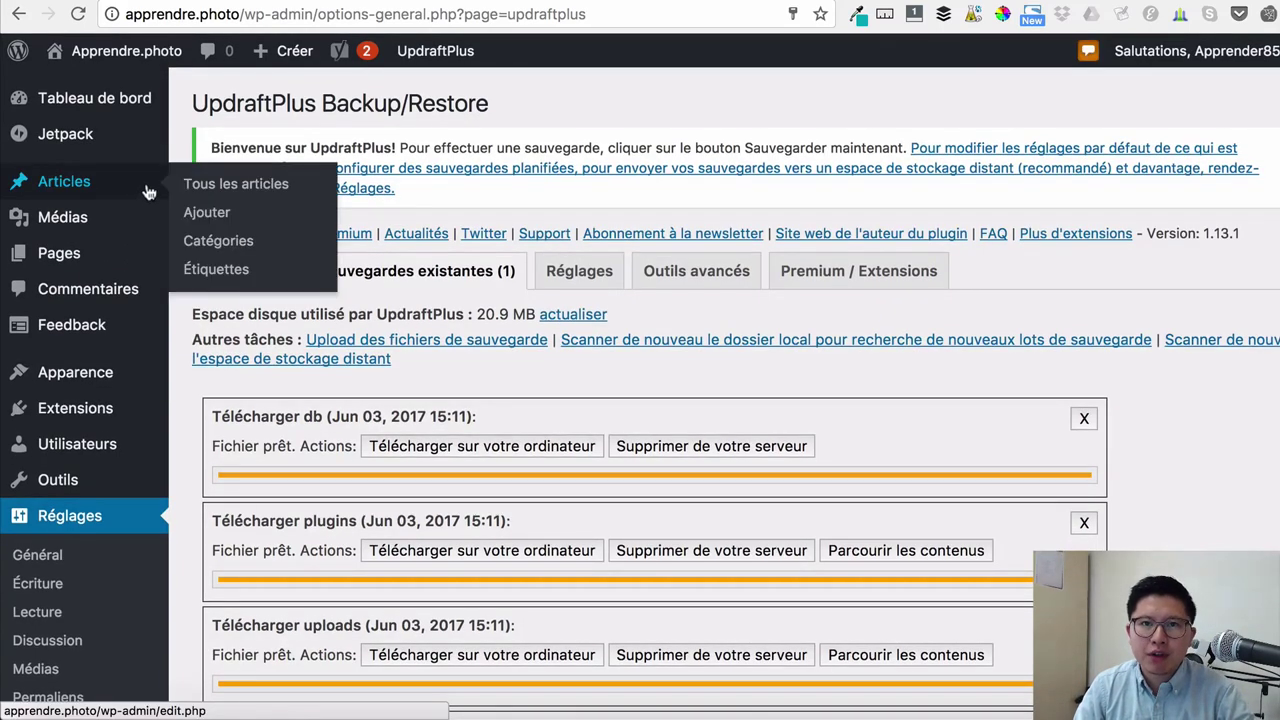
left_click(218, 212)
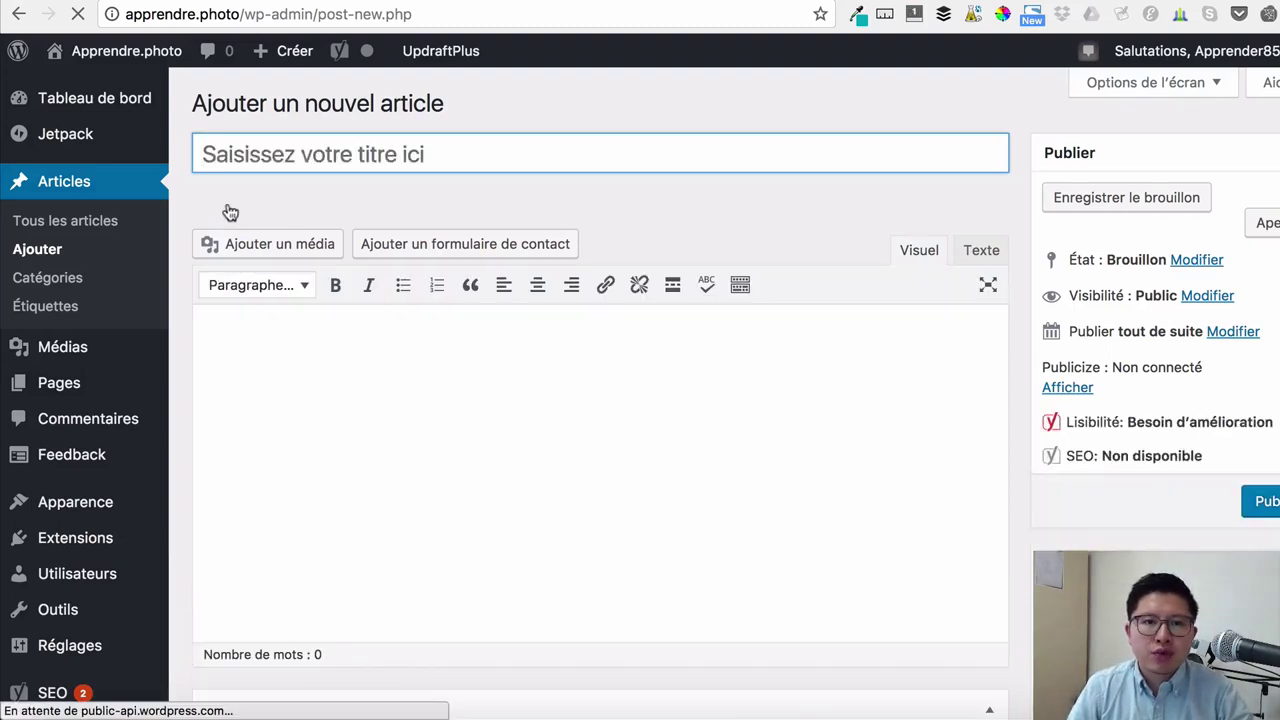
left_click(387, 158)
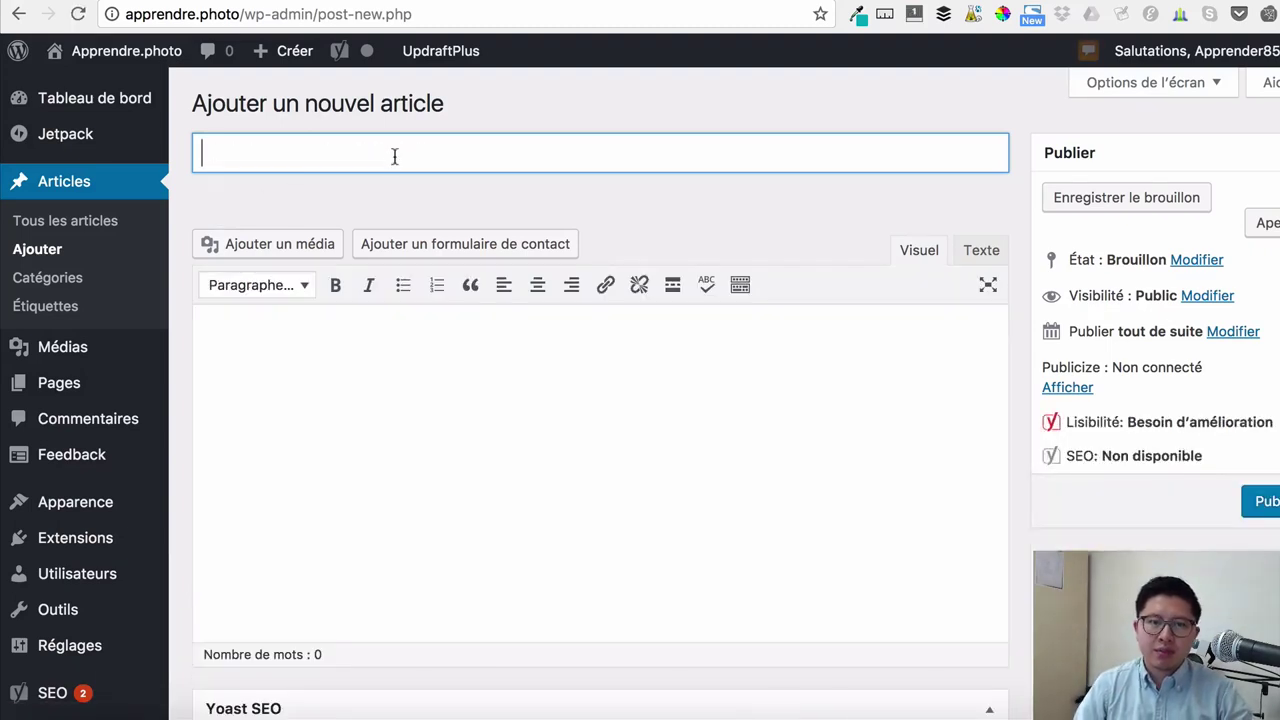
type("Je mets")
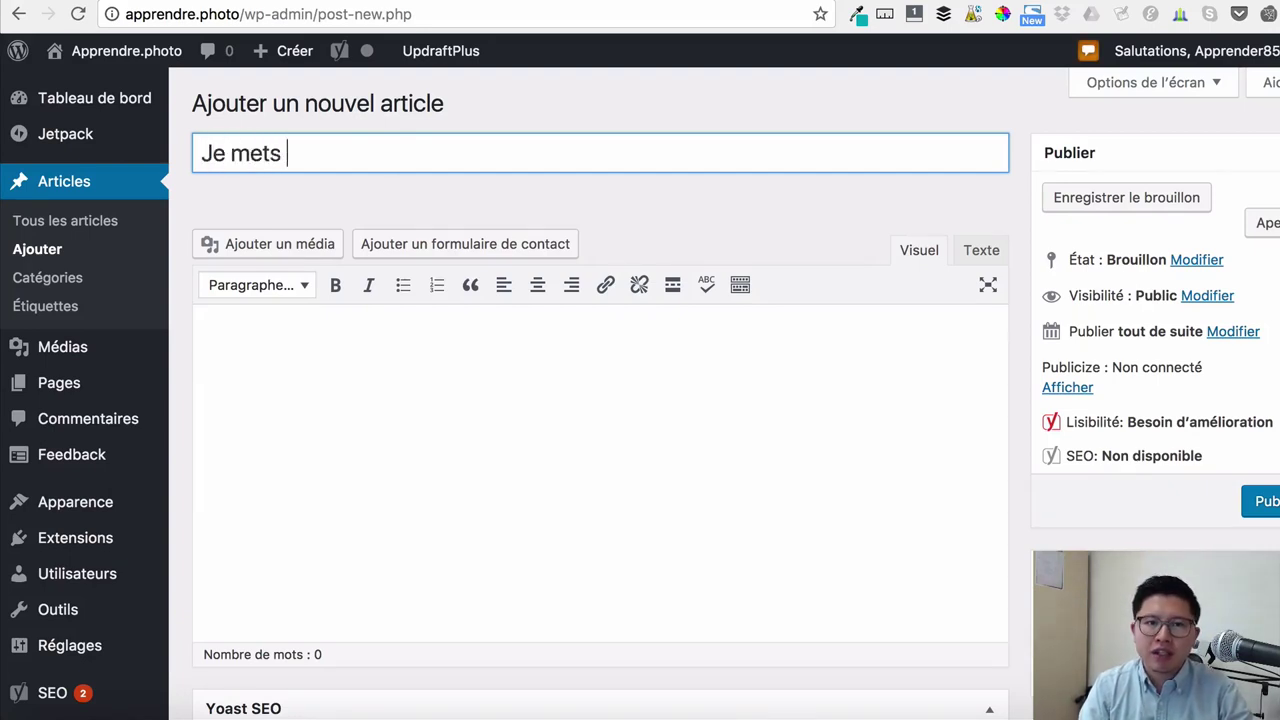
key("super+a")
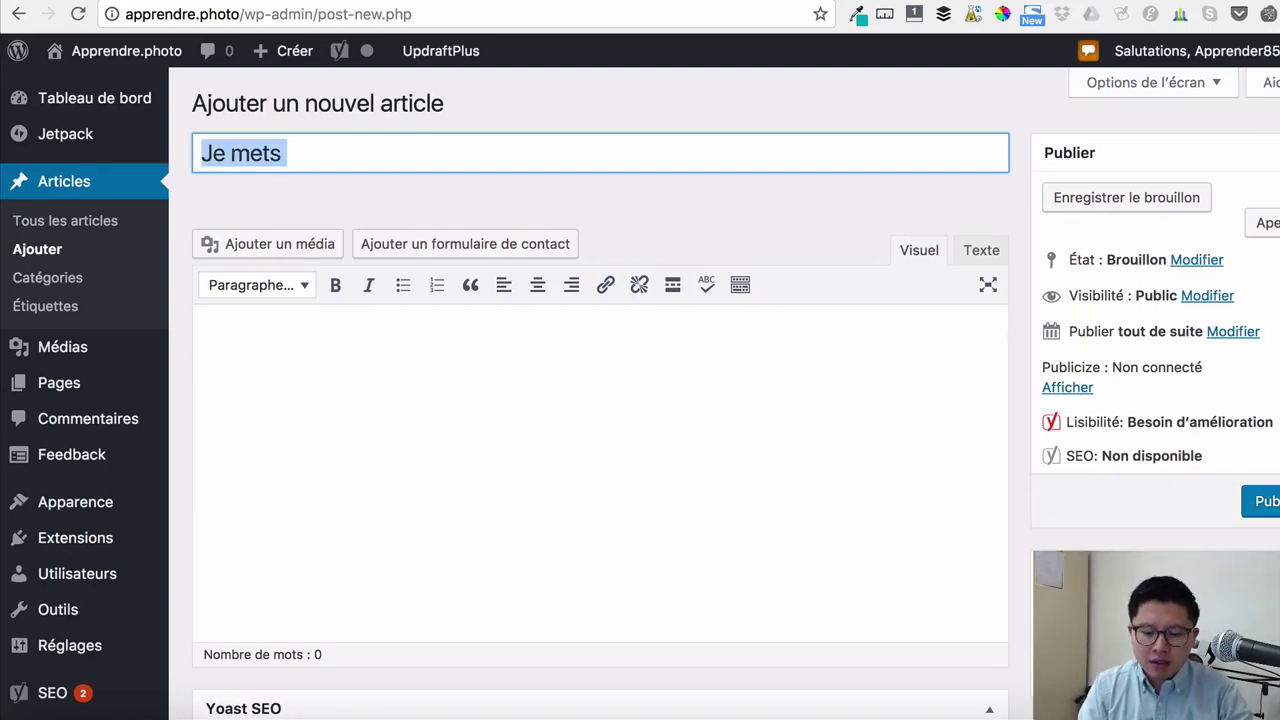
type("Pour")
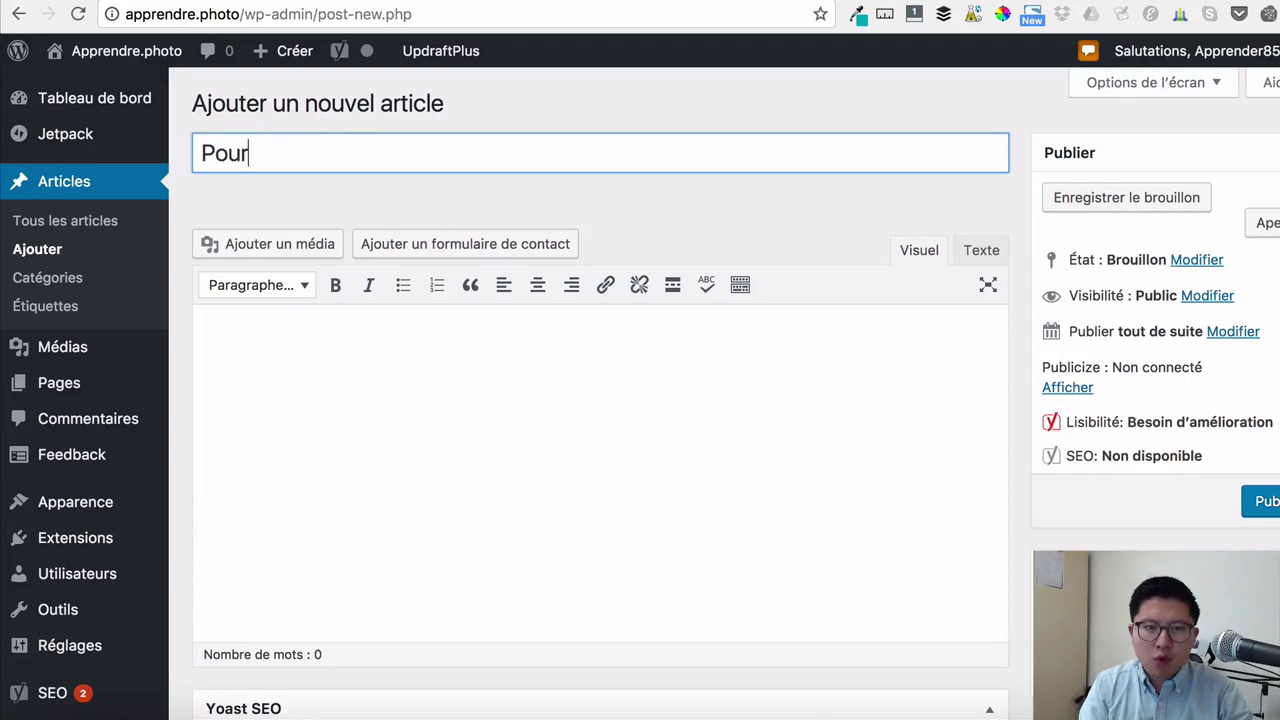
type("quoi acheter un iPhone 7")
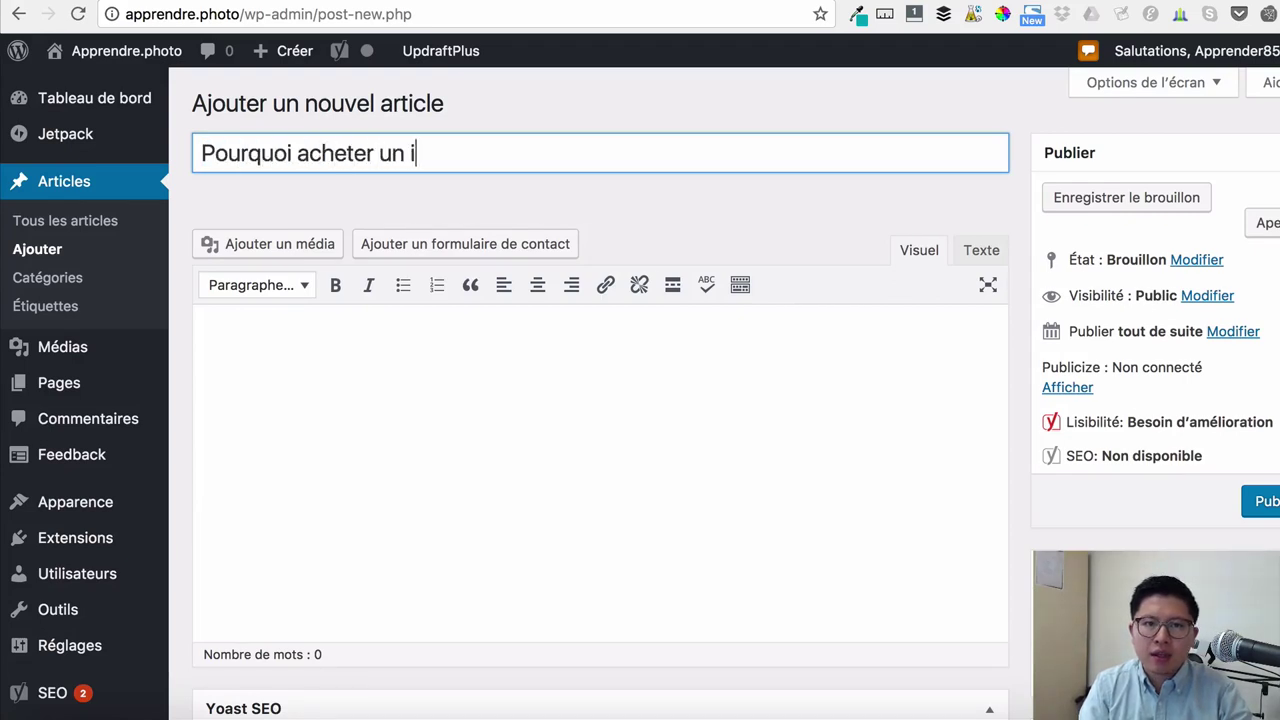
left_click(457, 396)
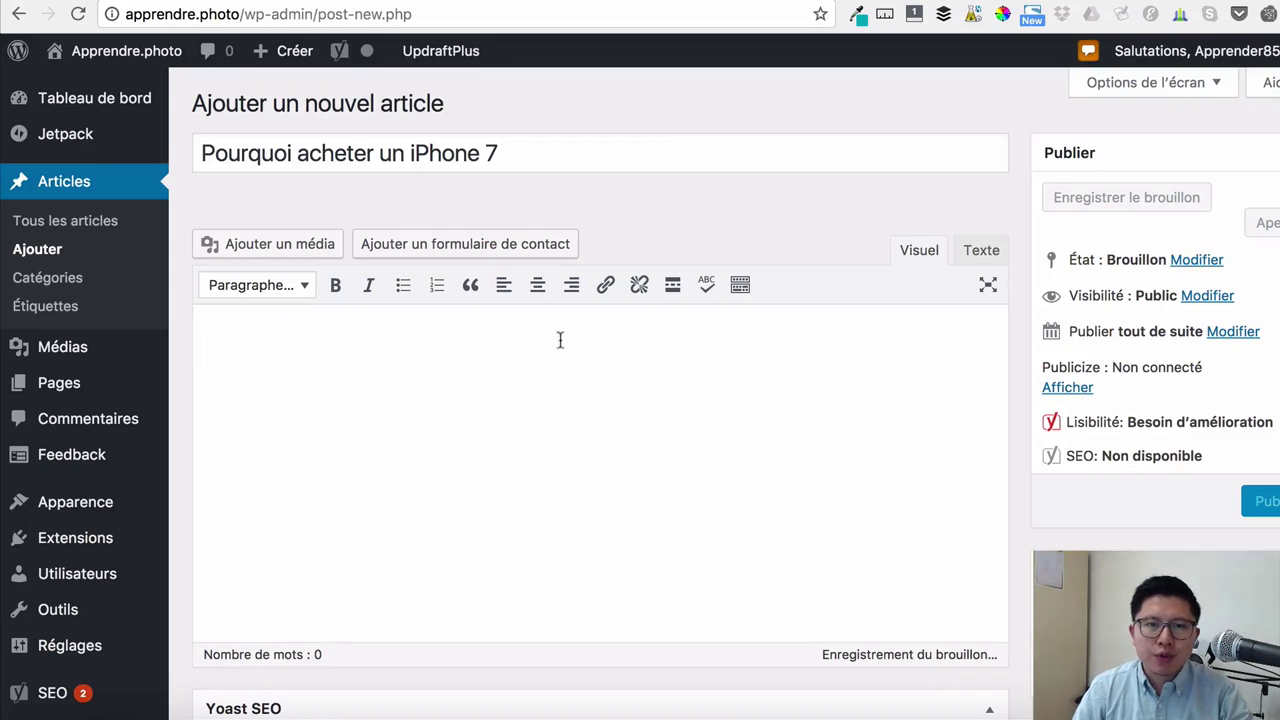
left_click(740, 287)
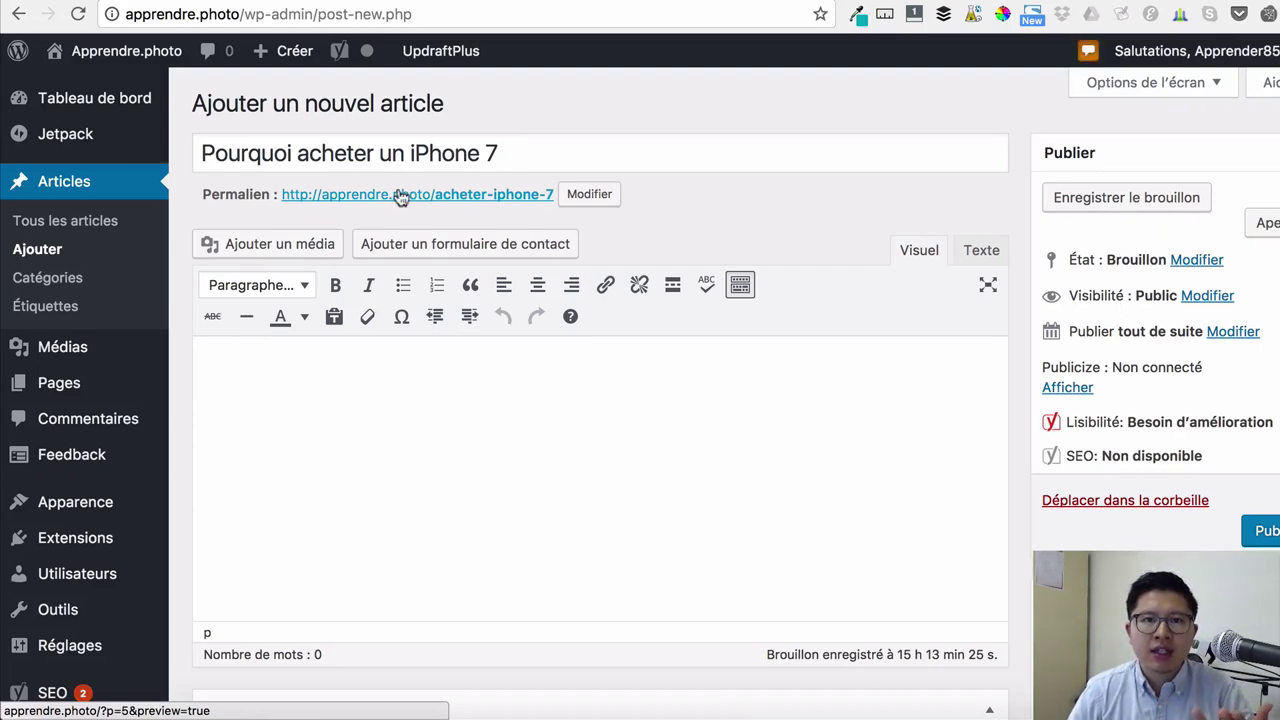
- Try adding "pourquoi-" to the start of the article's permalink, remove it again and confirm the slug "acheter-iphone-7"
left_click(521, 149)
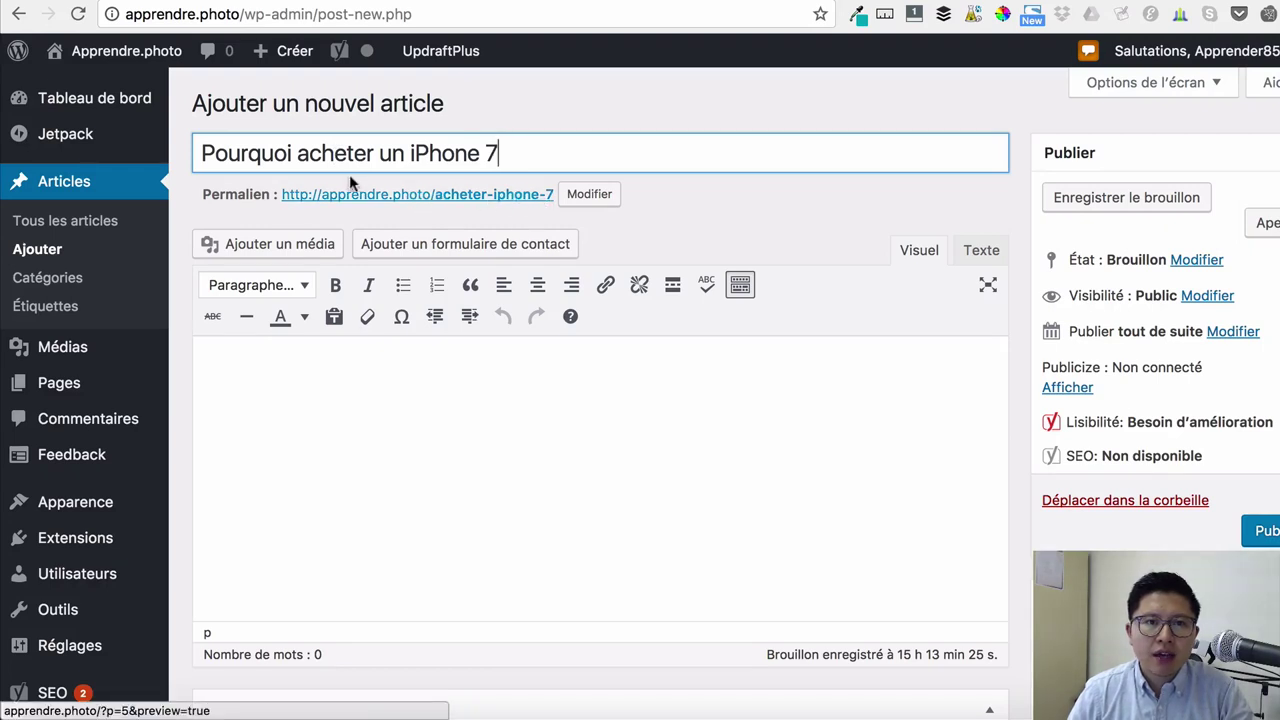
left_click(589, 195)
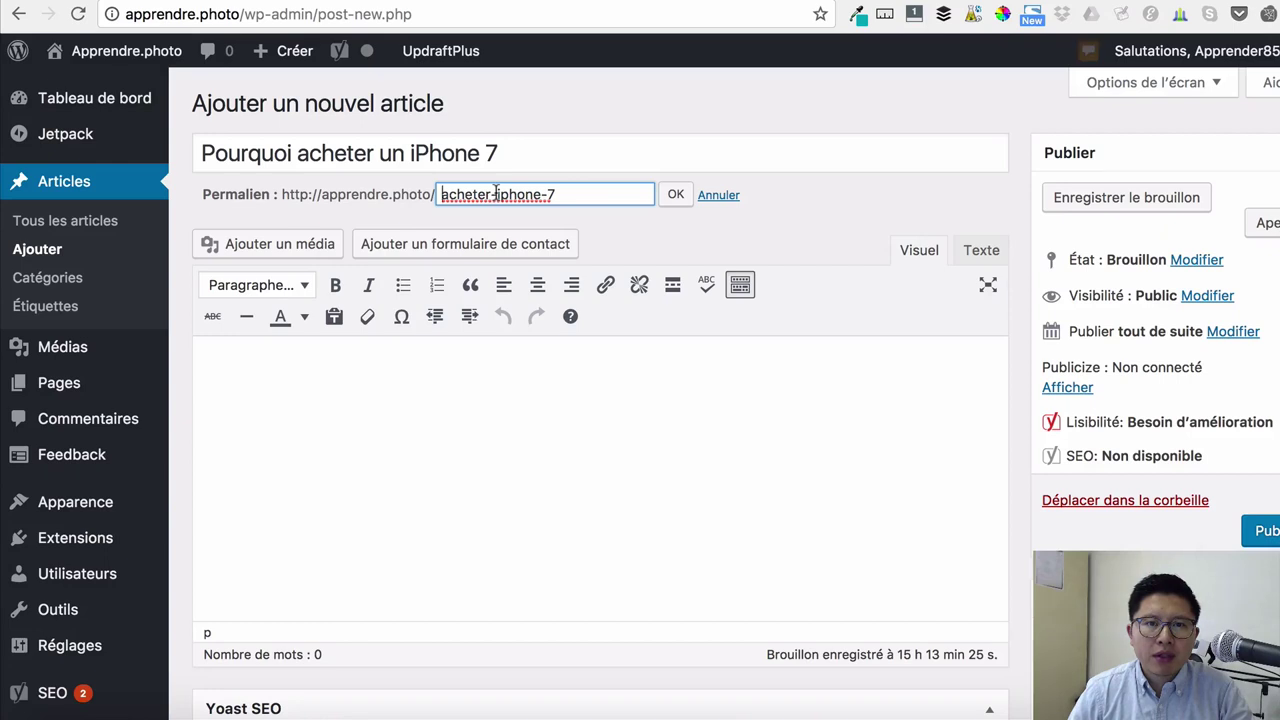
left_click(443, 194)
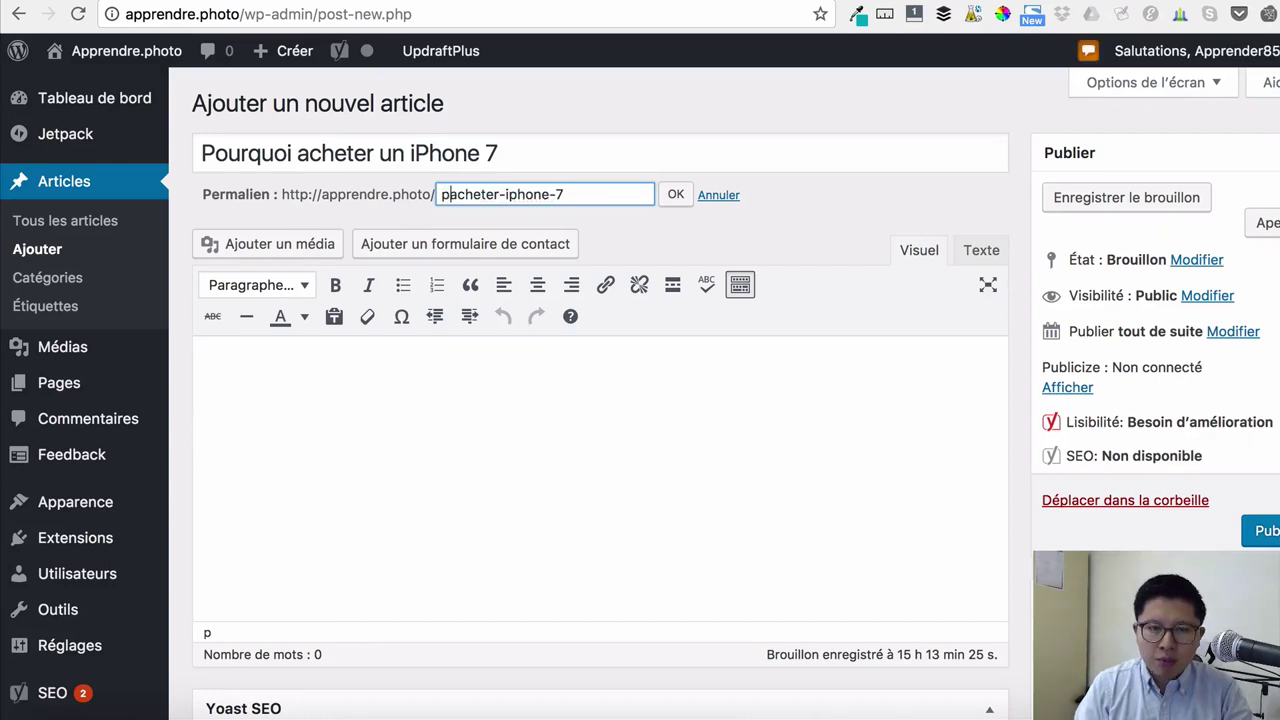
type("pourquoi")
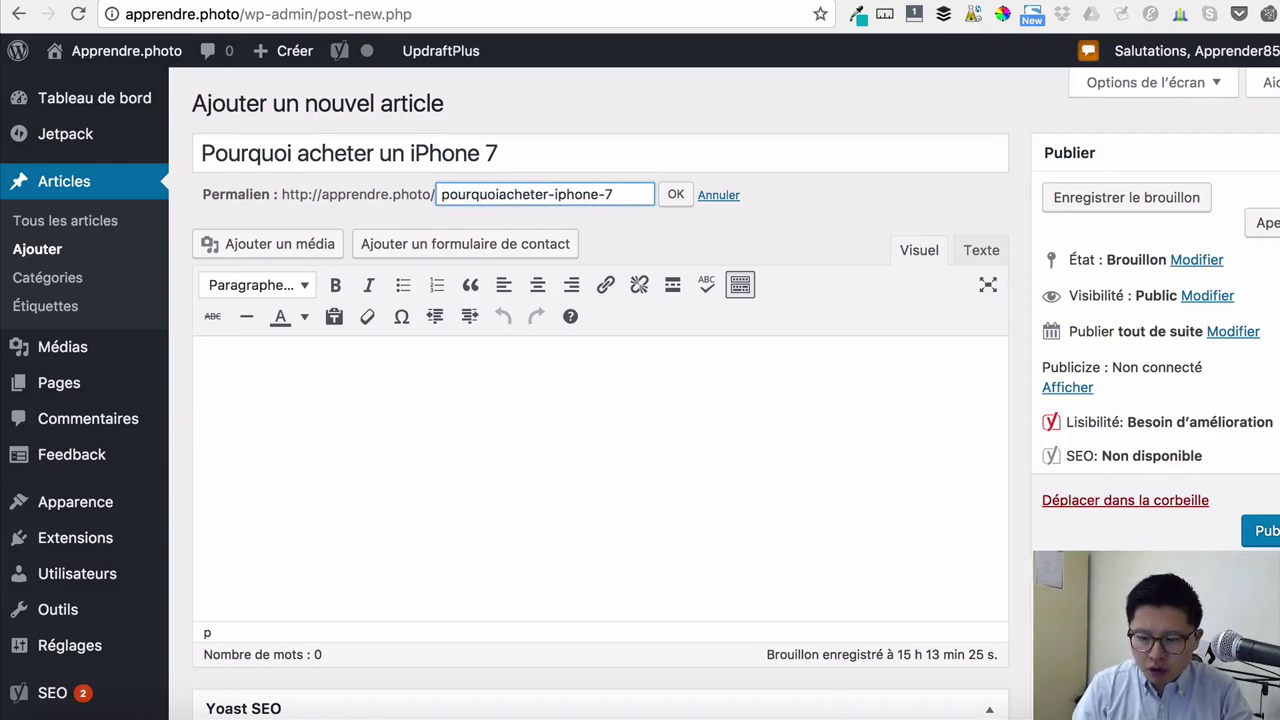
type("-")
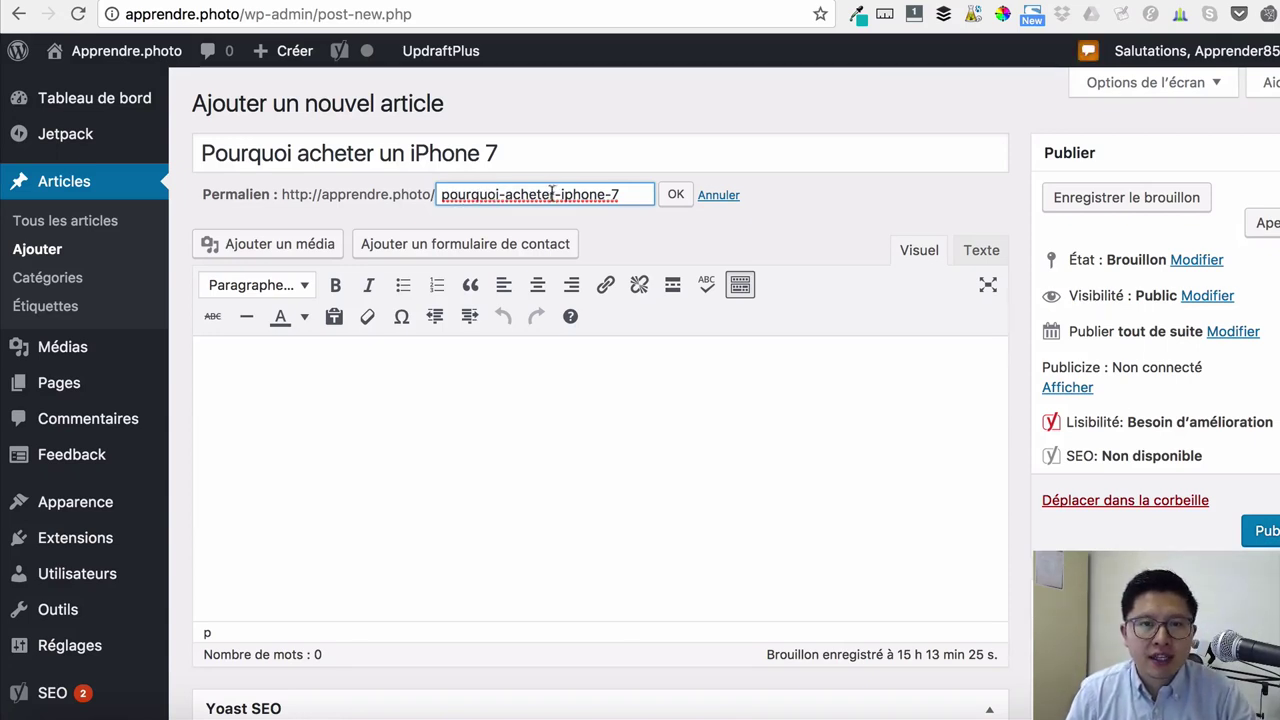
left_click_drag(507, 194, 413, 192)
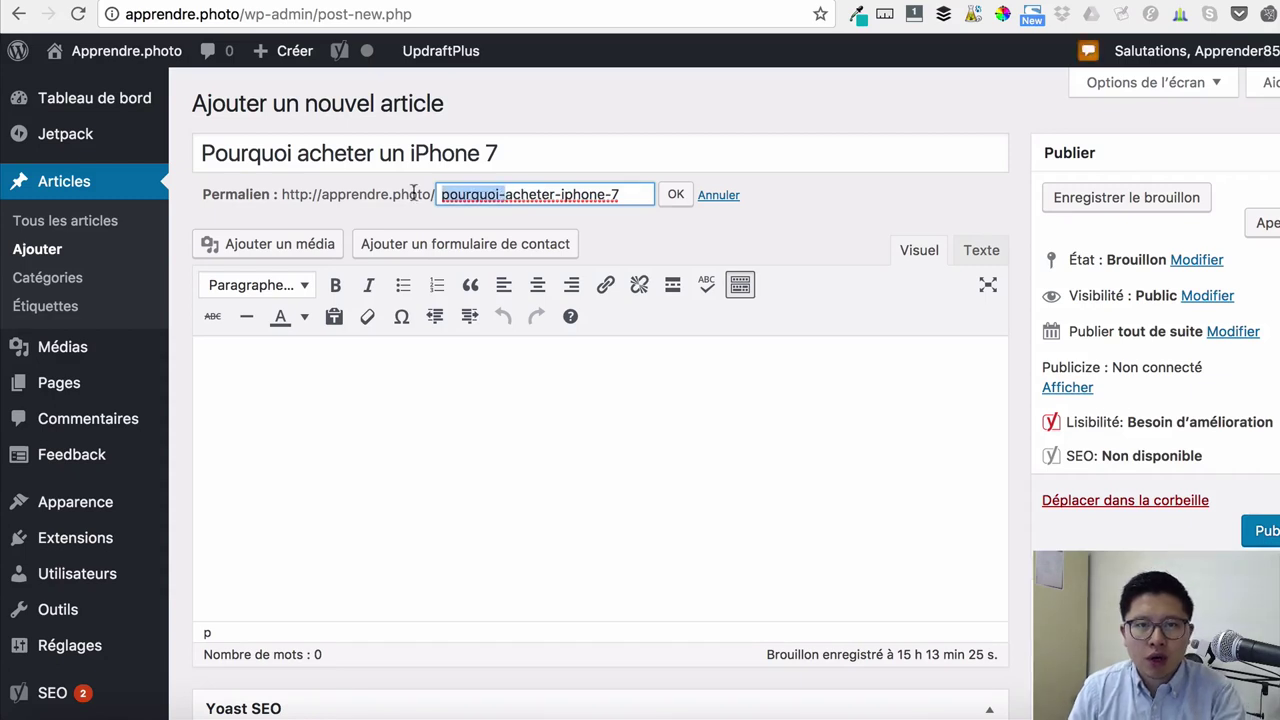
key("BackSpace")
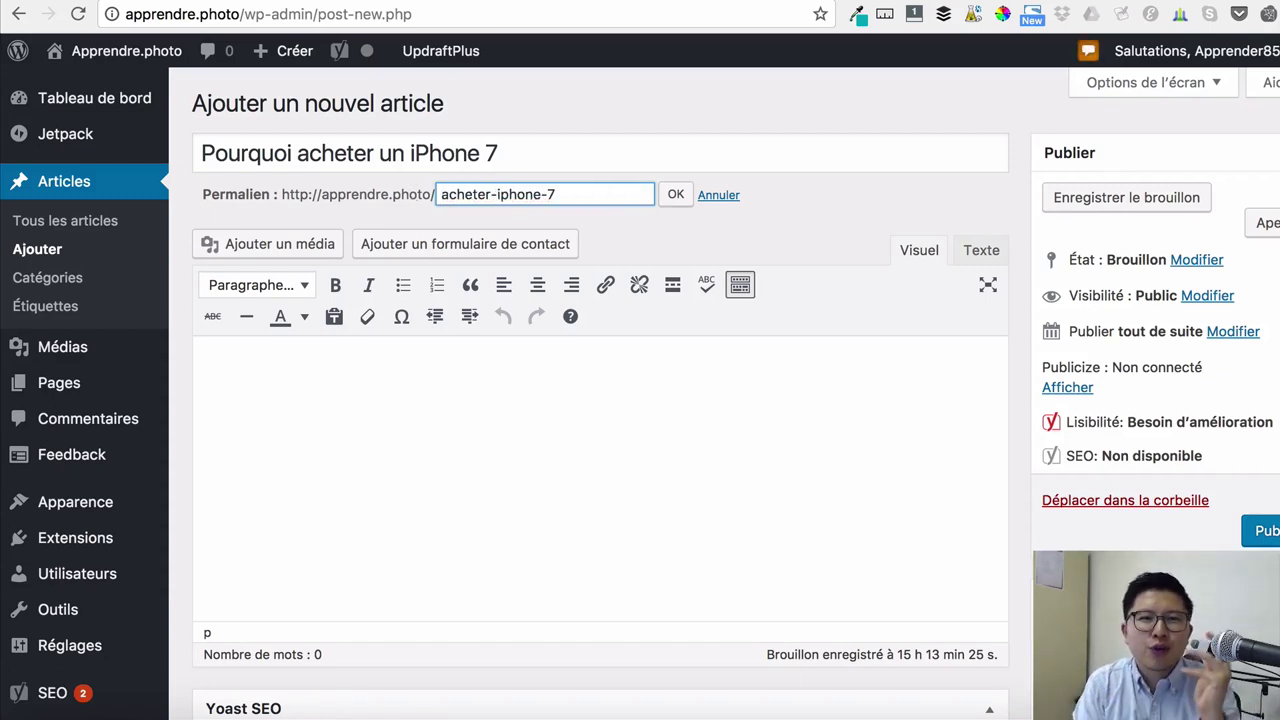
left_click(676, 196)
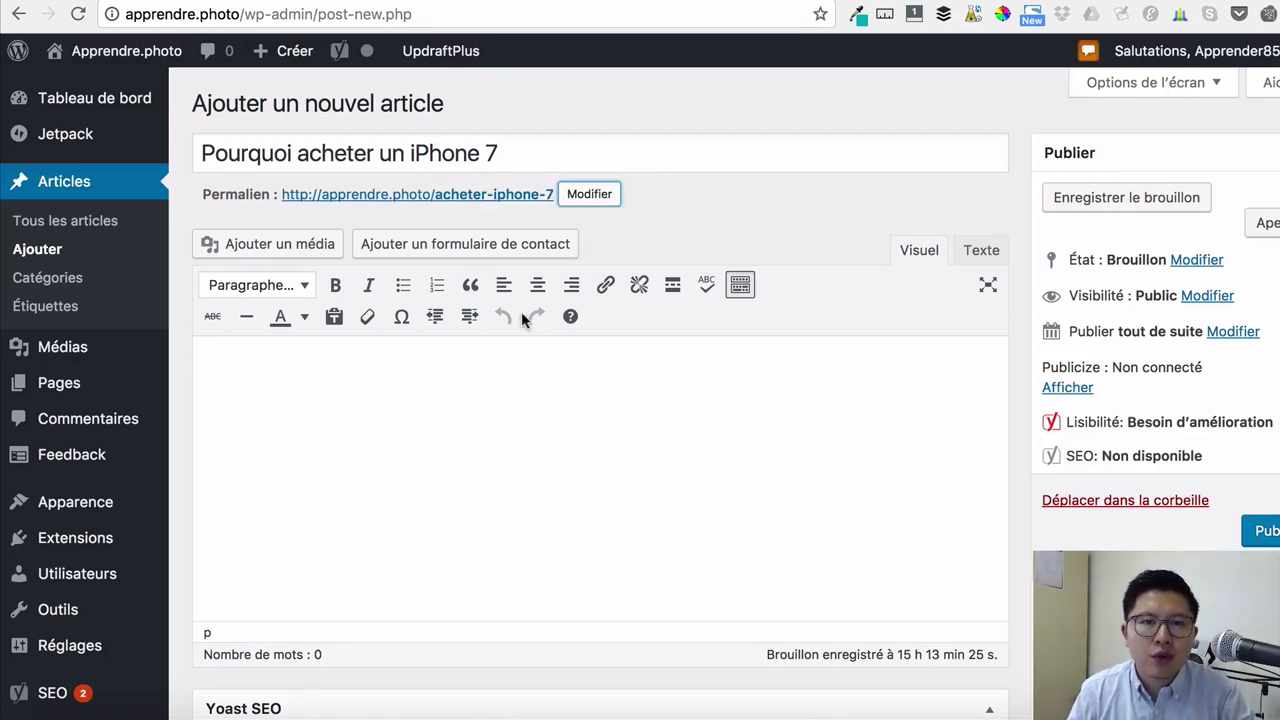
- Enter "Introduction" as the first line of the article body
left_click(467, 380)
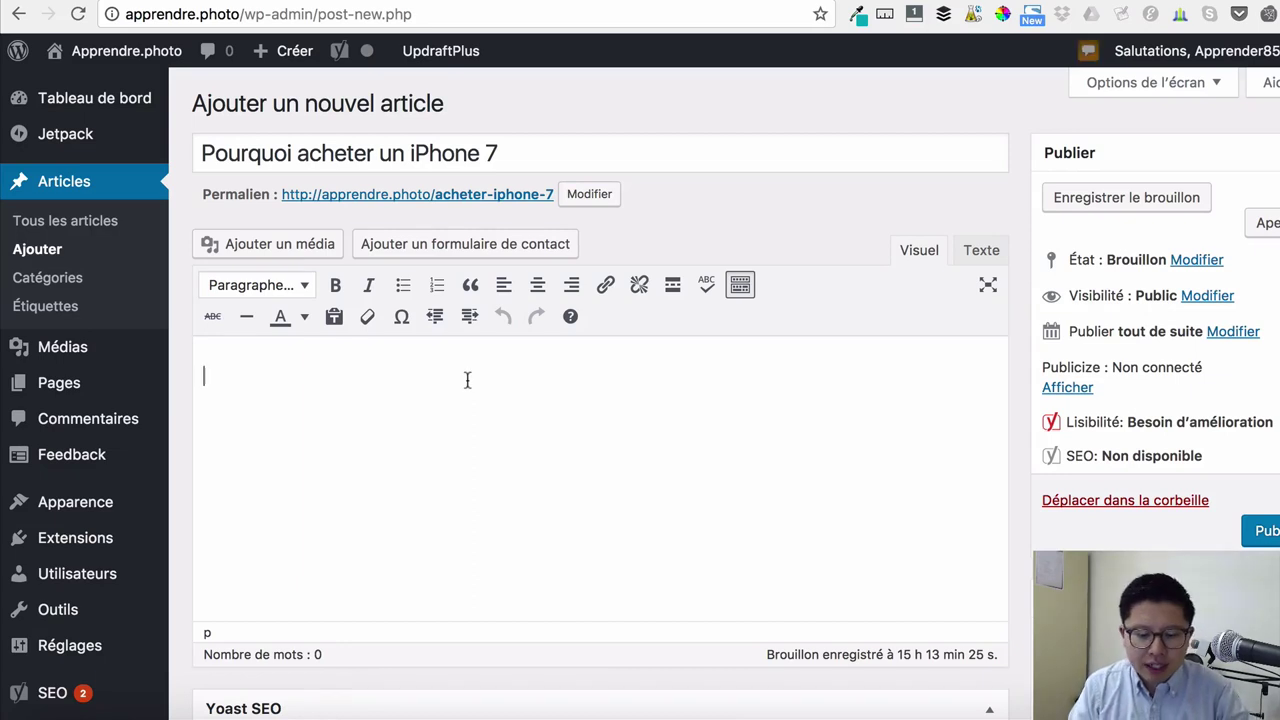
type("Introduction")
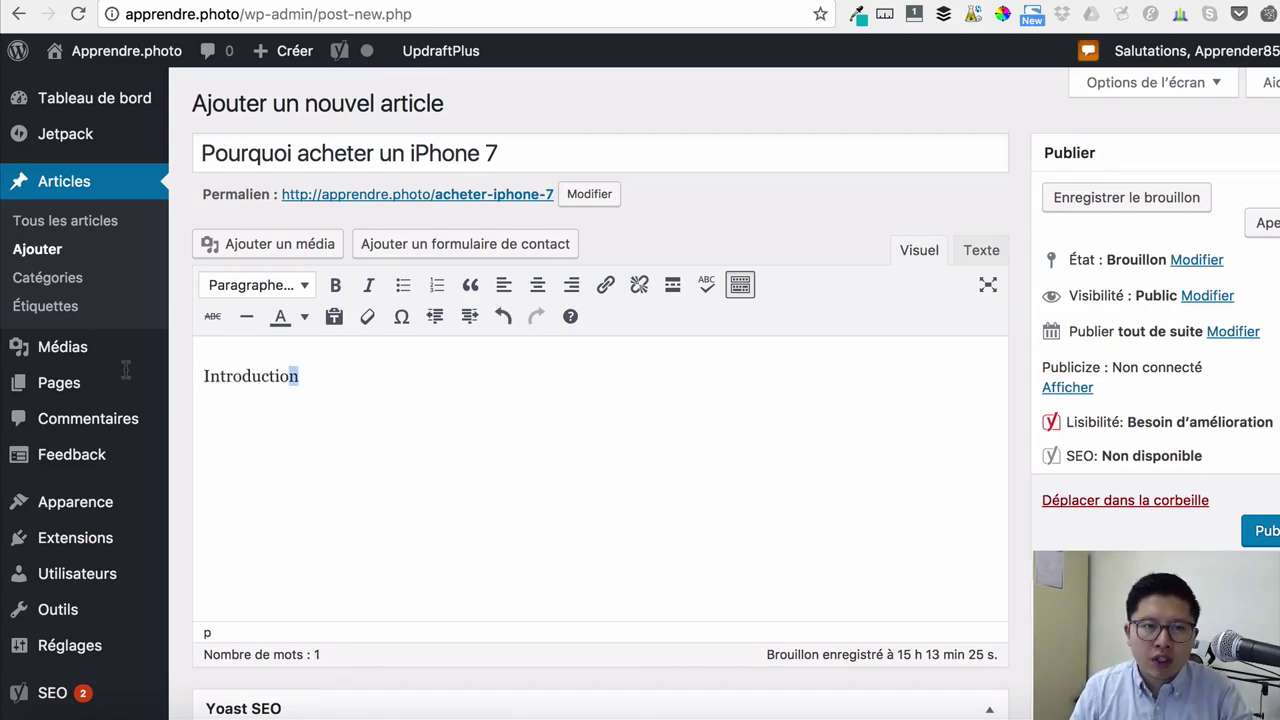
- Try bold, italic and centred formatting on "Introduction", and return it to plain left-aligned text
left_click_drag(298, 376, 128, 376)
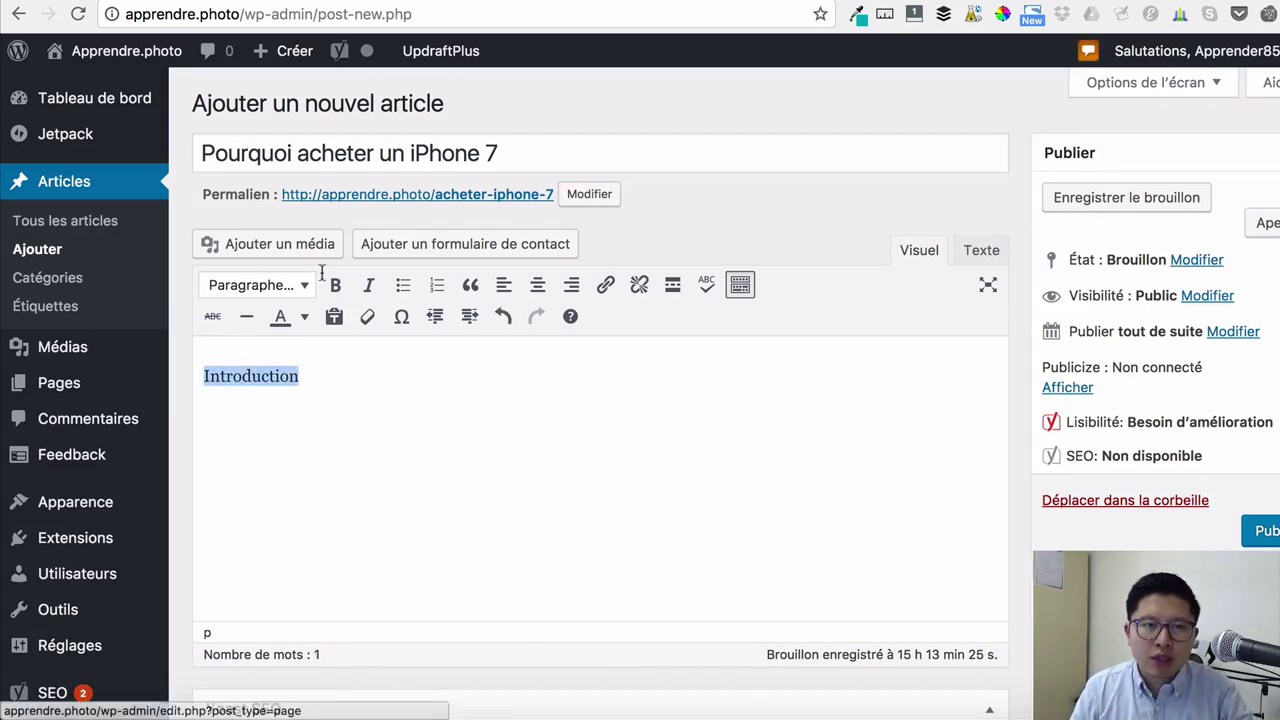
left_click(347, 291)
left_click(366, 292)
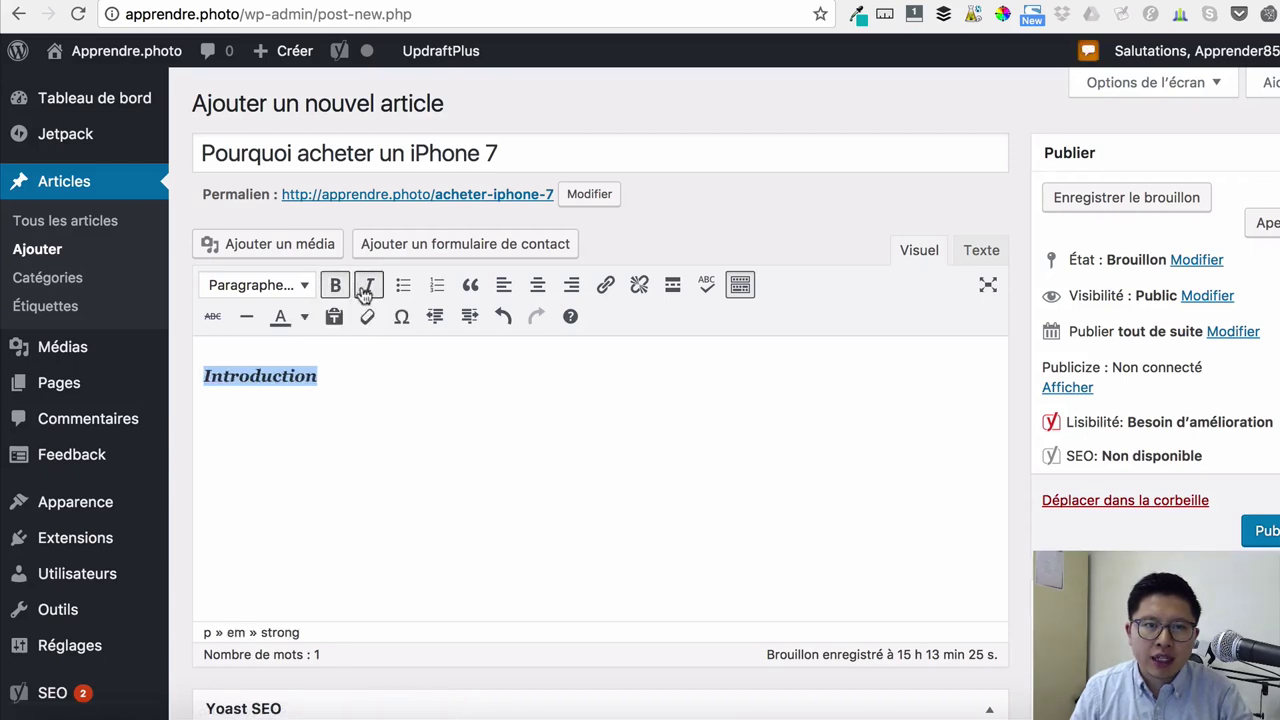
left_click(533, 292)
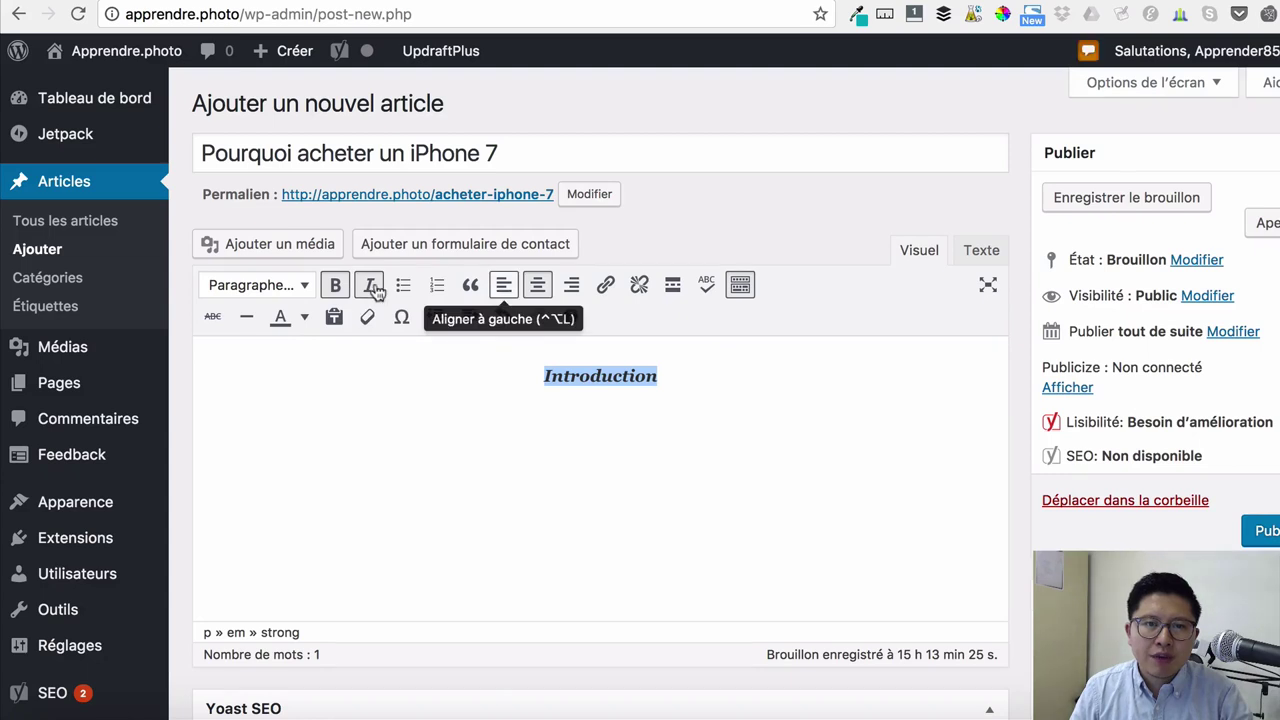
left_click(336, 287)
left_click(371, 289)
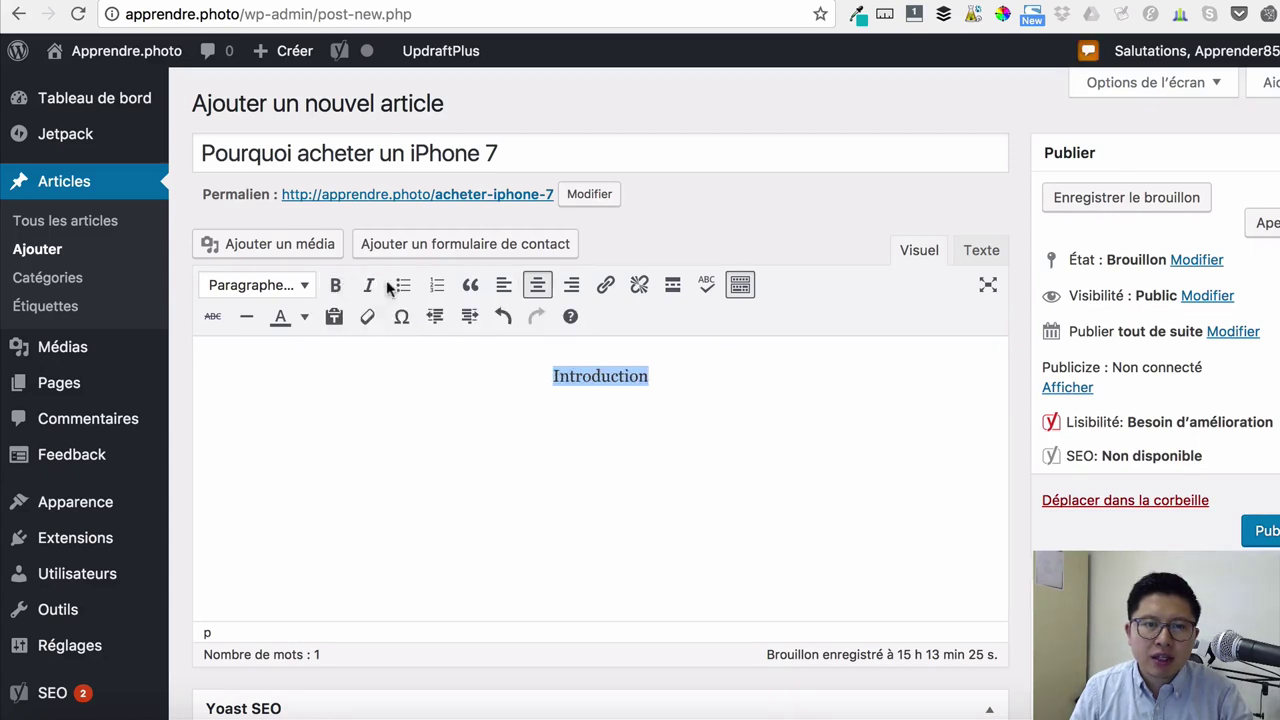
left_click(503, 286)
left_click(336, 376)
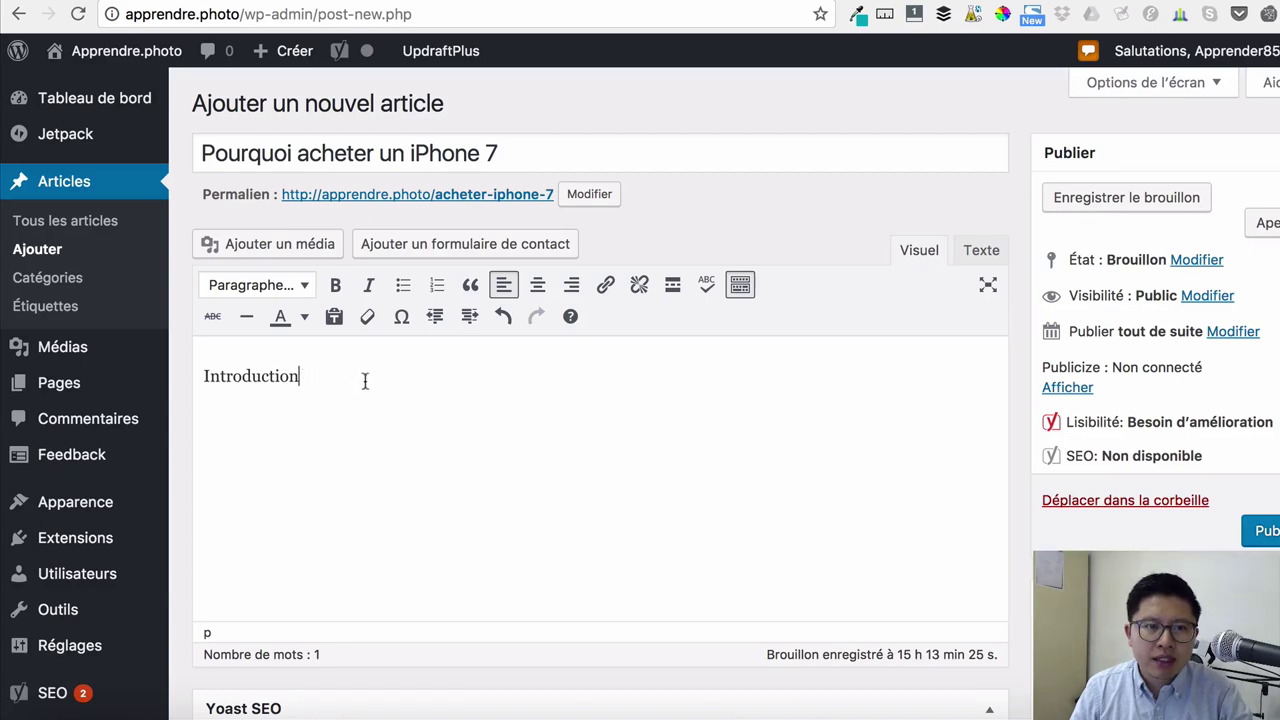
- Extend the first line of the article body to read "Introduction : acheter l'iPhone 7"
type(": ")
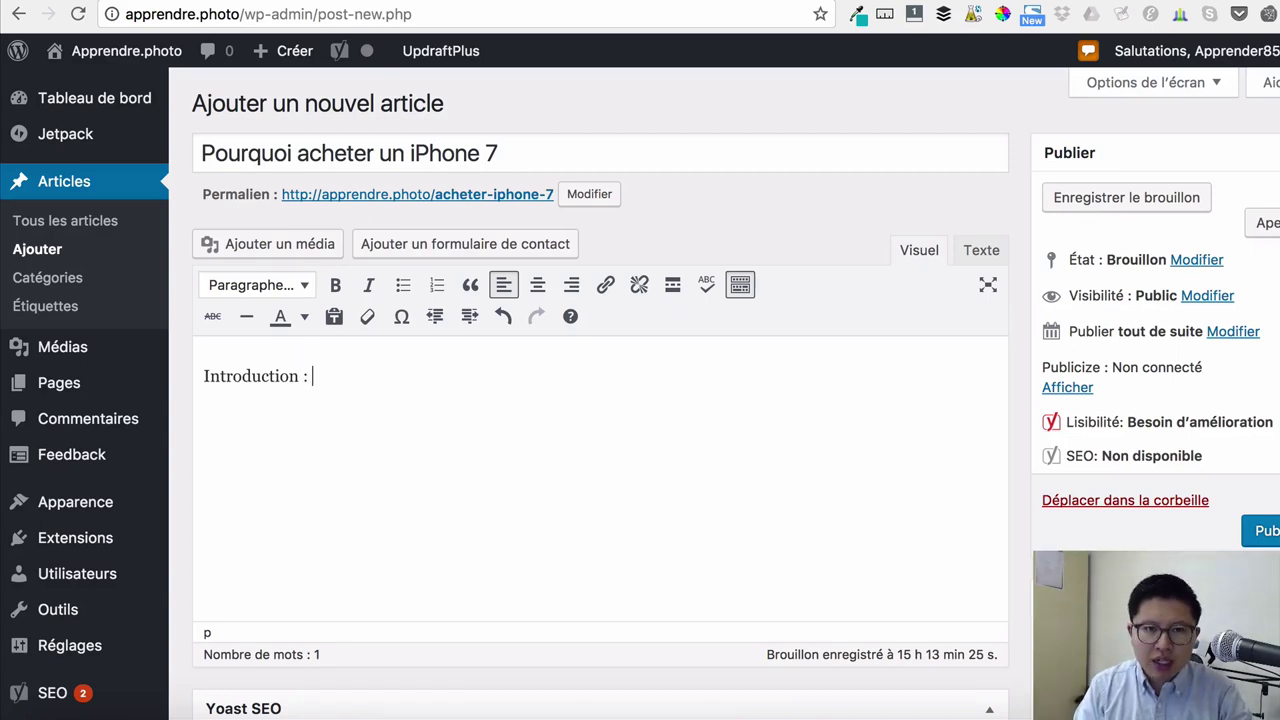
type("acheter l")
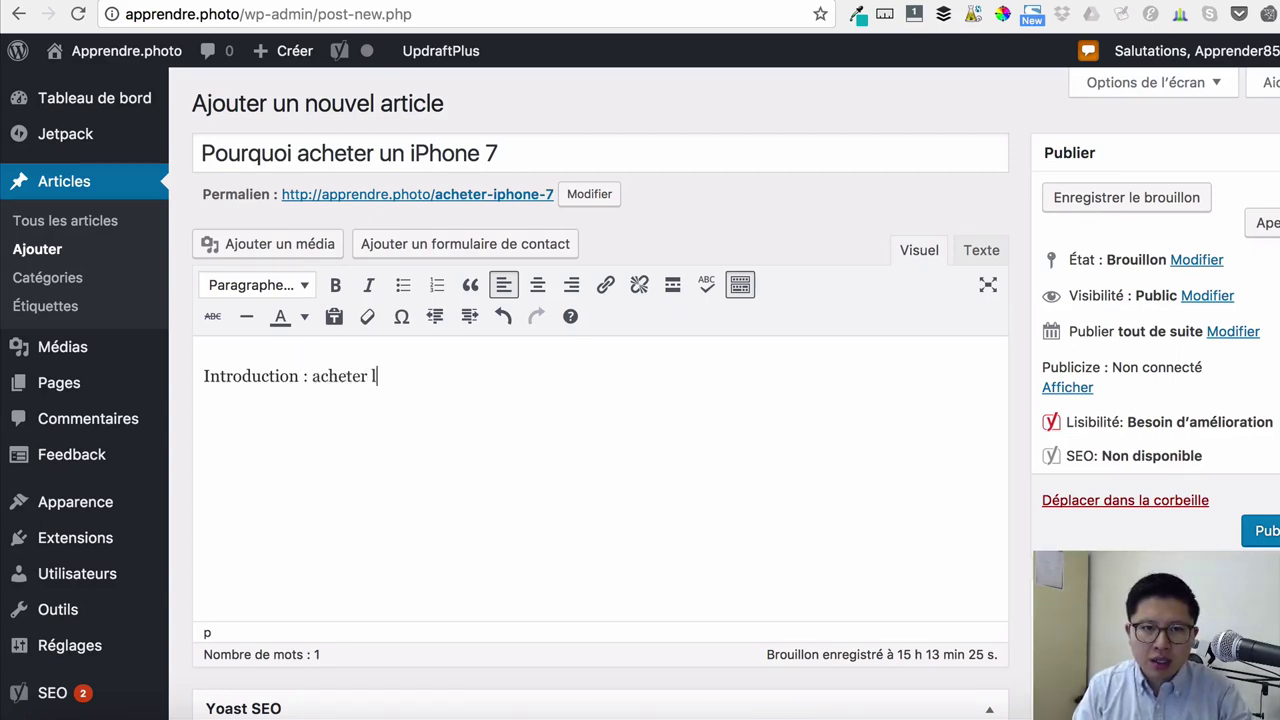
type("'i")
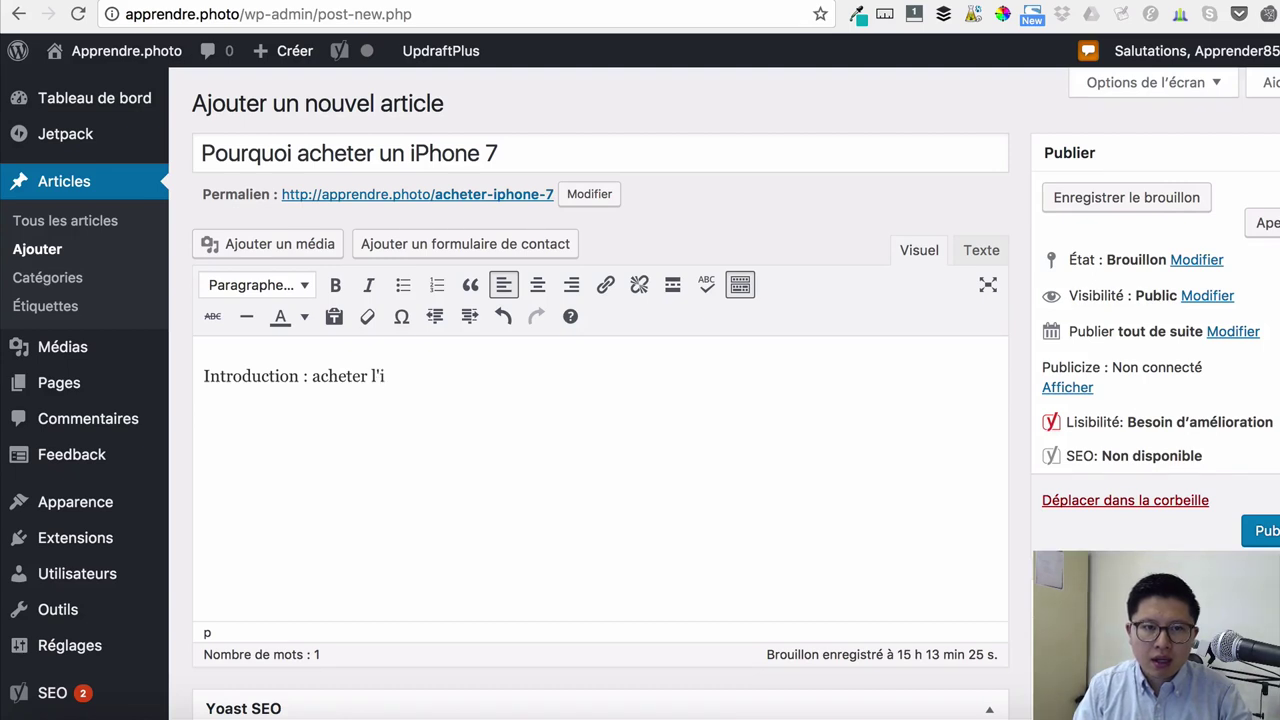
type("Phone 78")
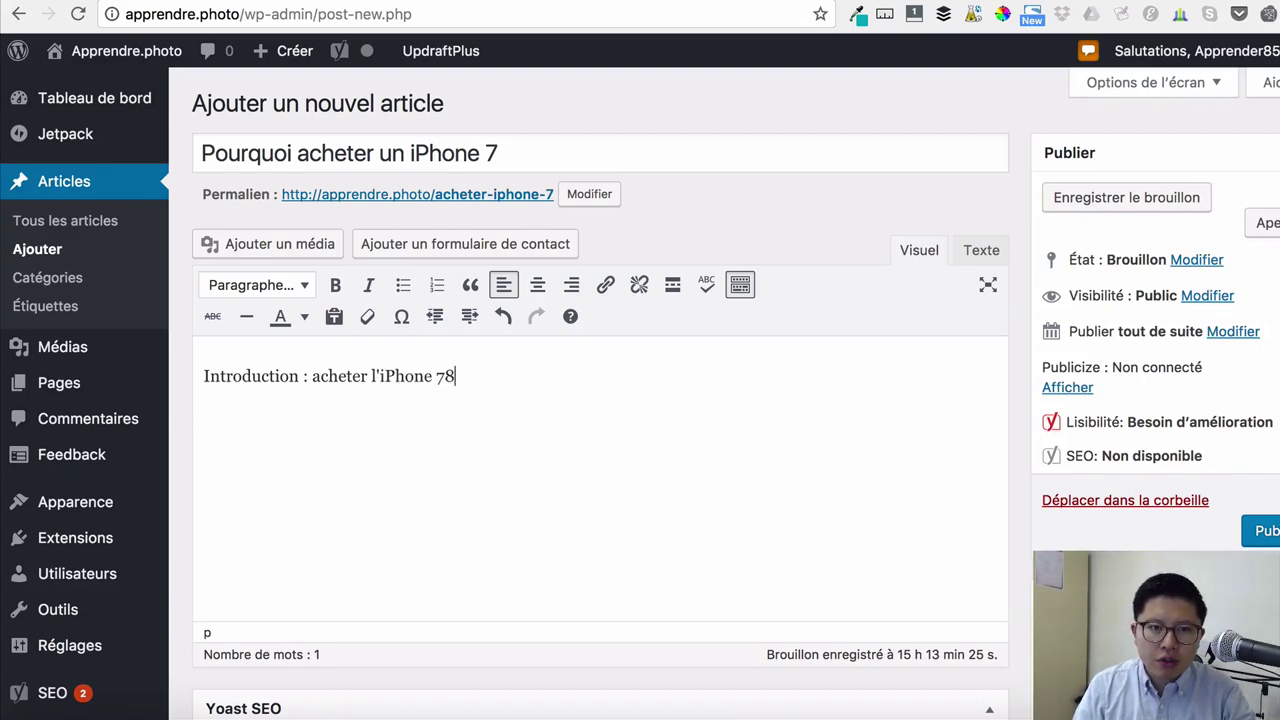
key("BackSpace")
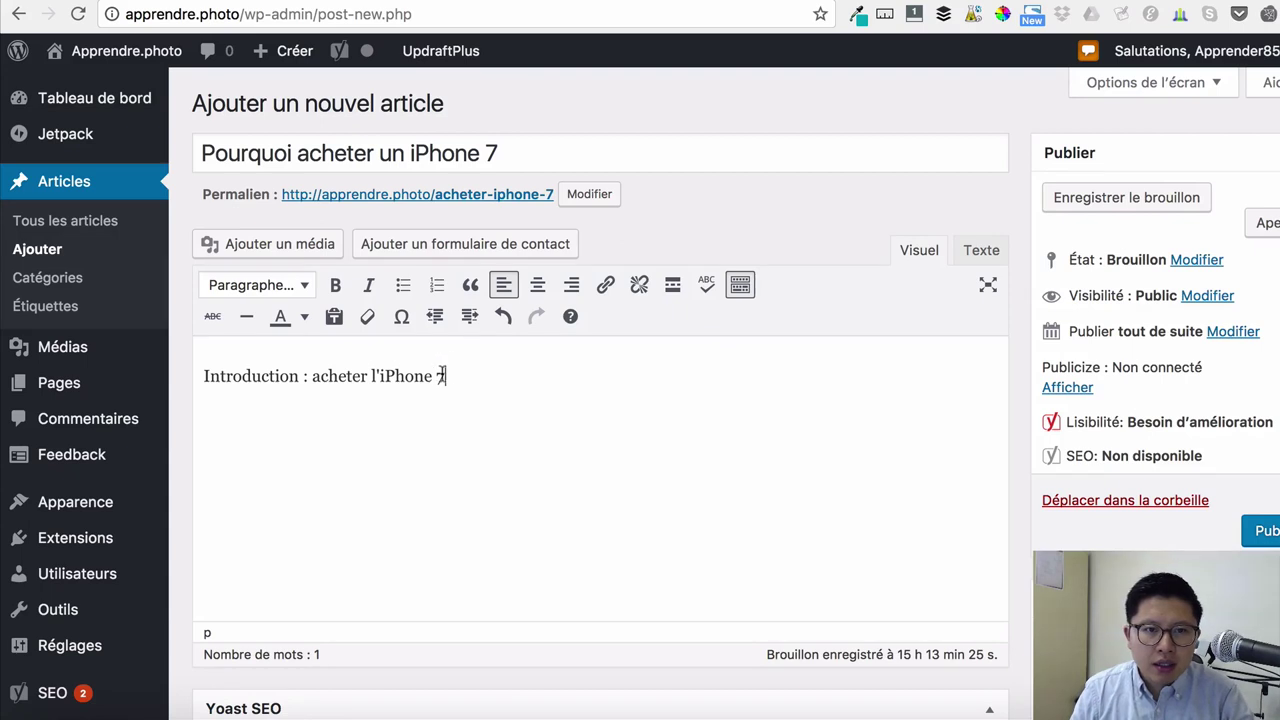
left_click_drag(443, 376, 380, 377)
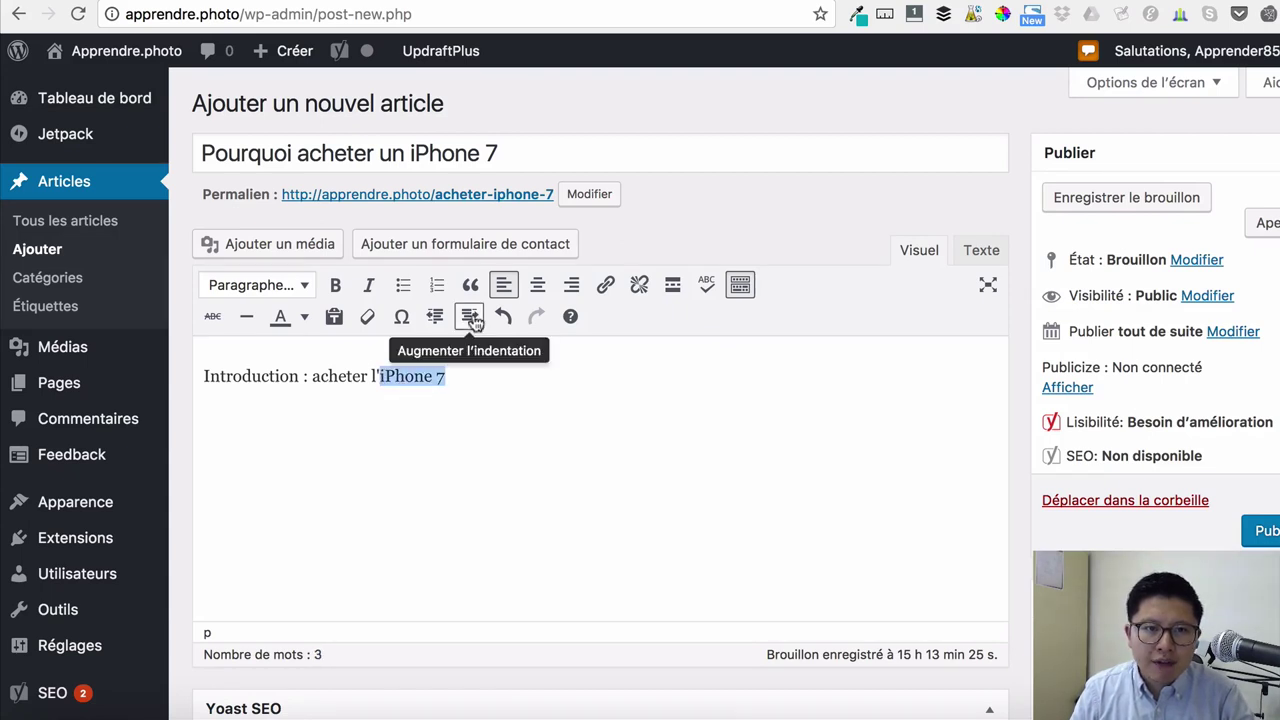
left_click(605, 285)
type("h")
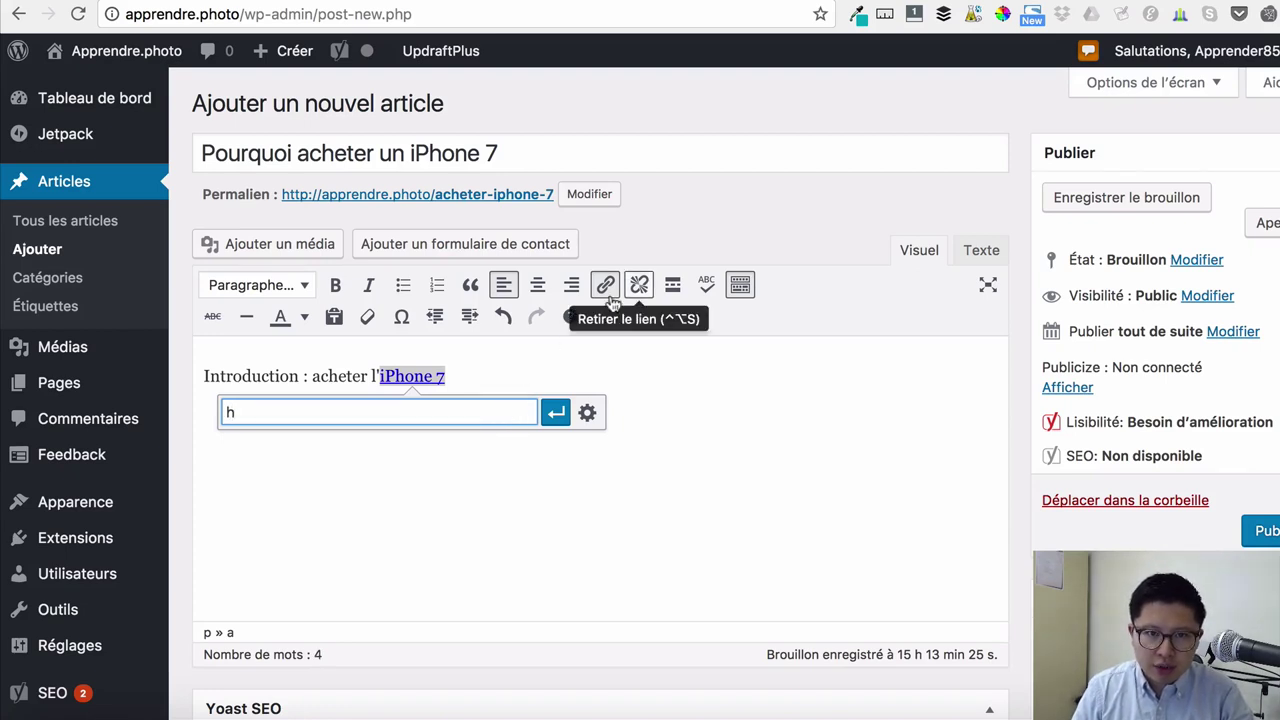
type("tt")
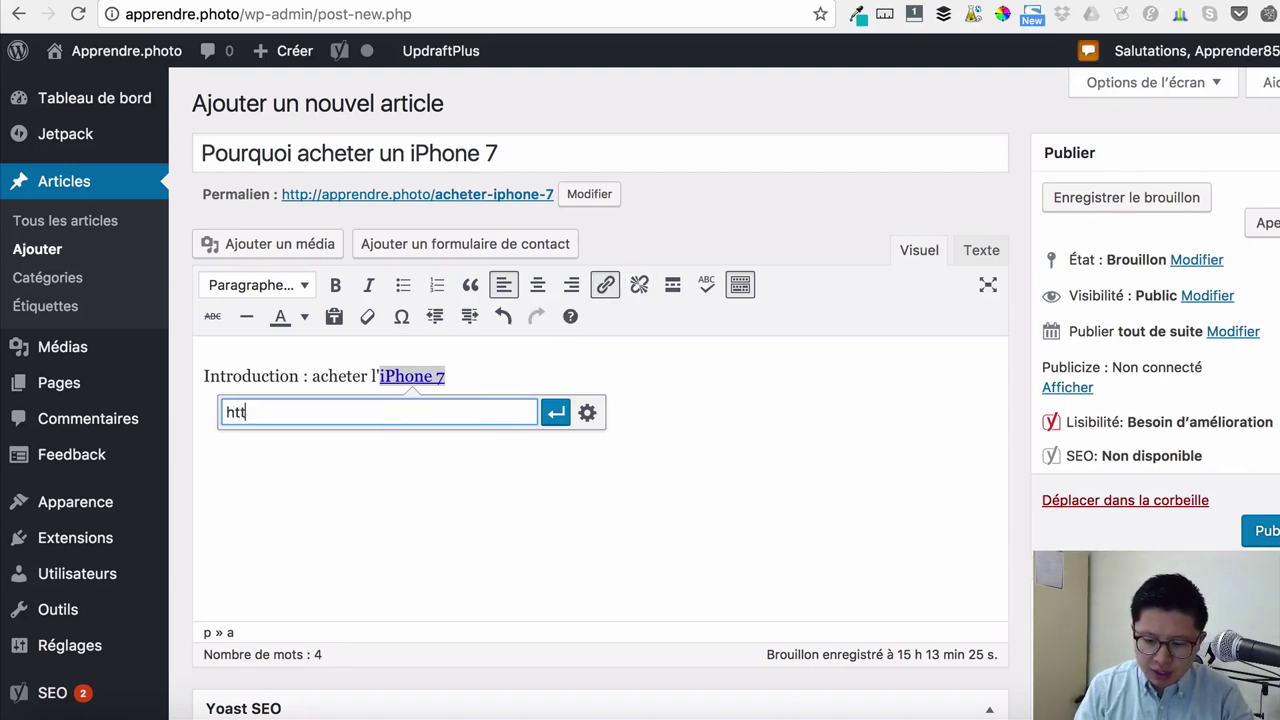
type("p://")
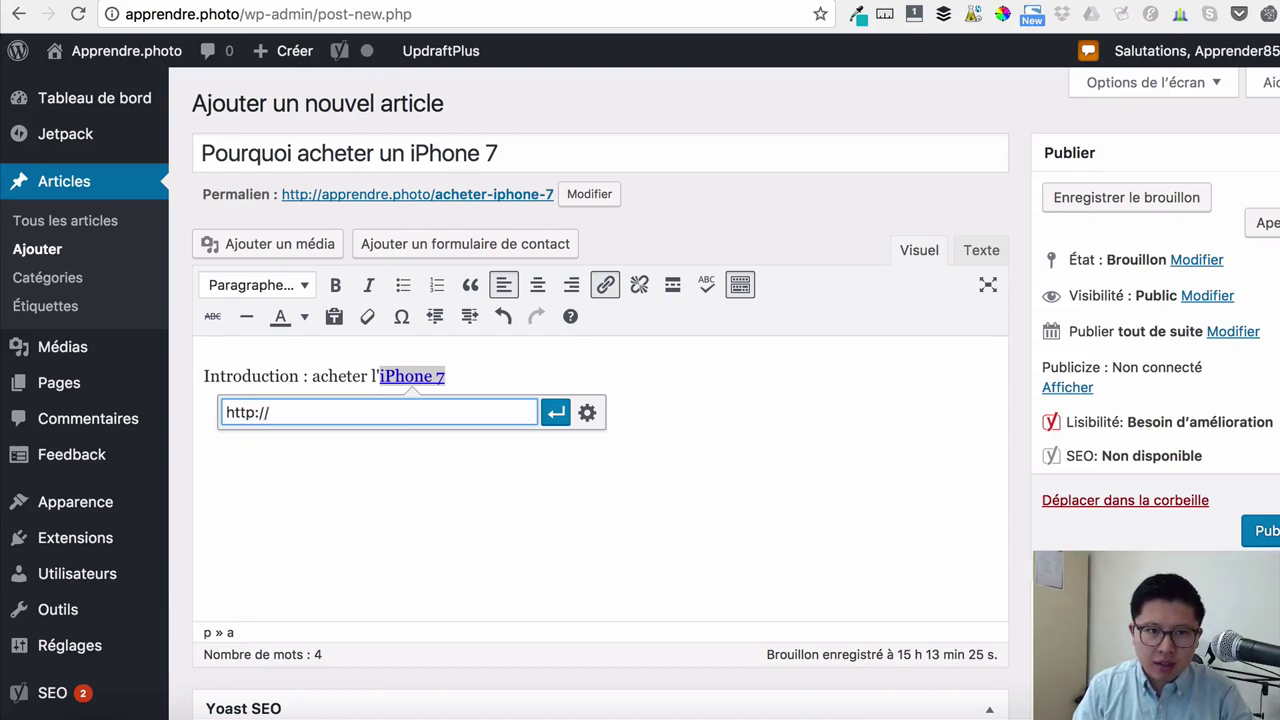
type("a")
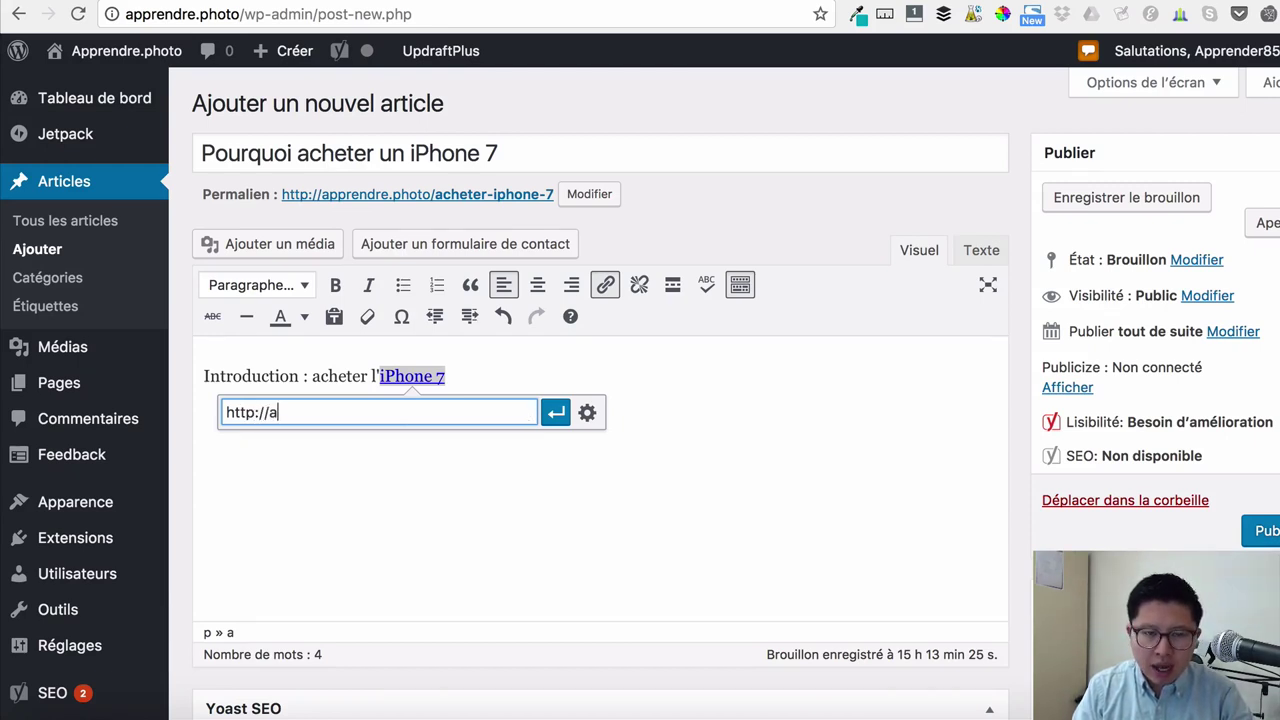
type("pple.com/fr/iphone")
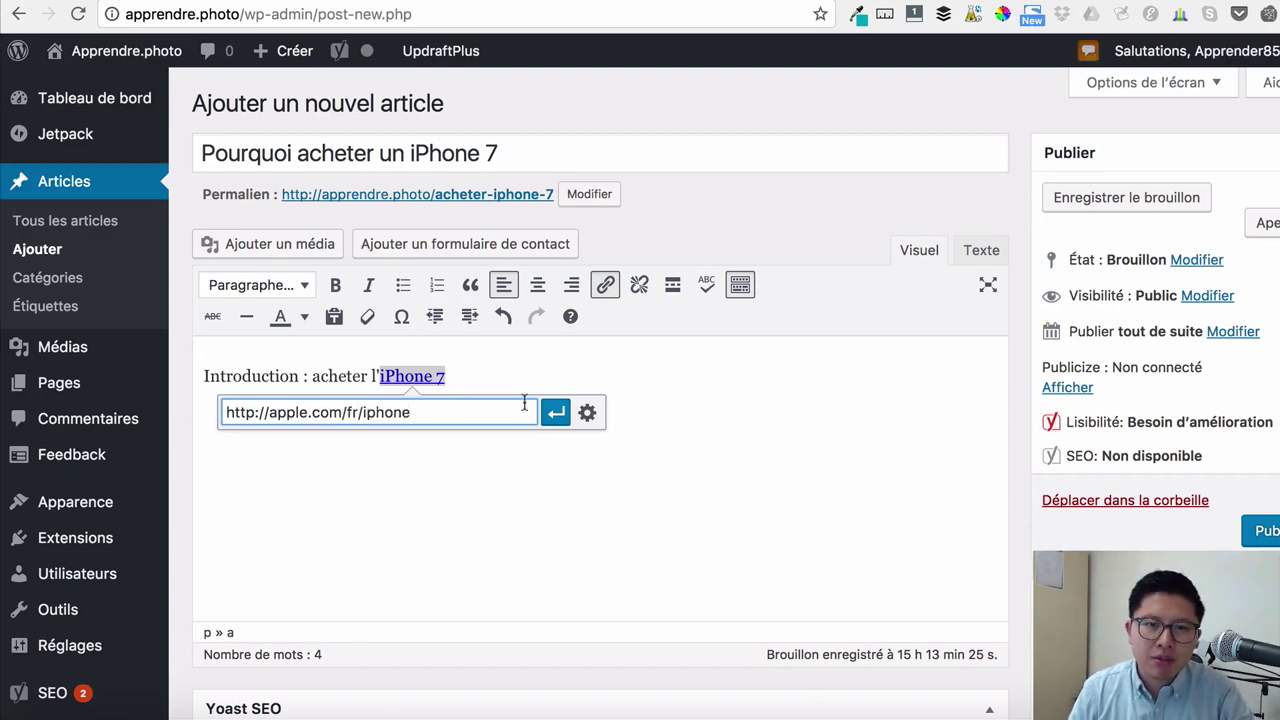
left_click(595, 413)
left_click(528, 269)
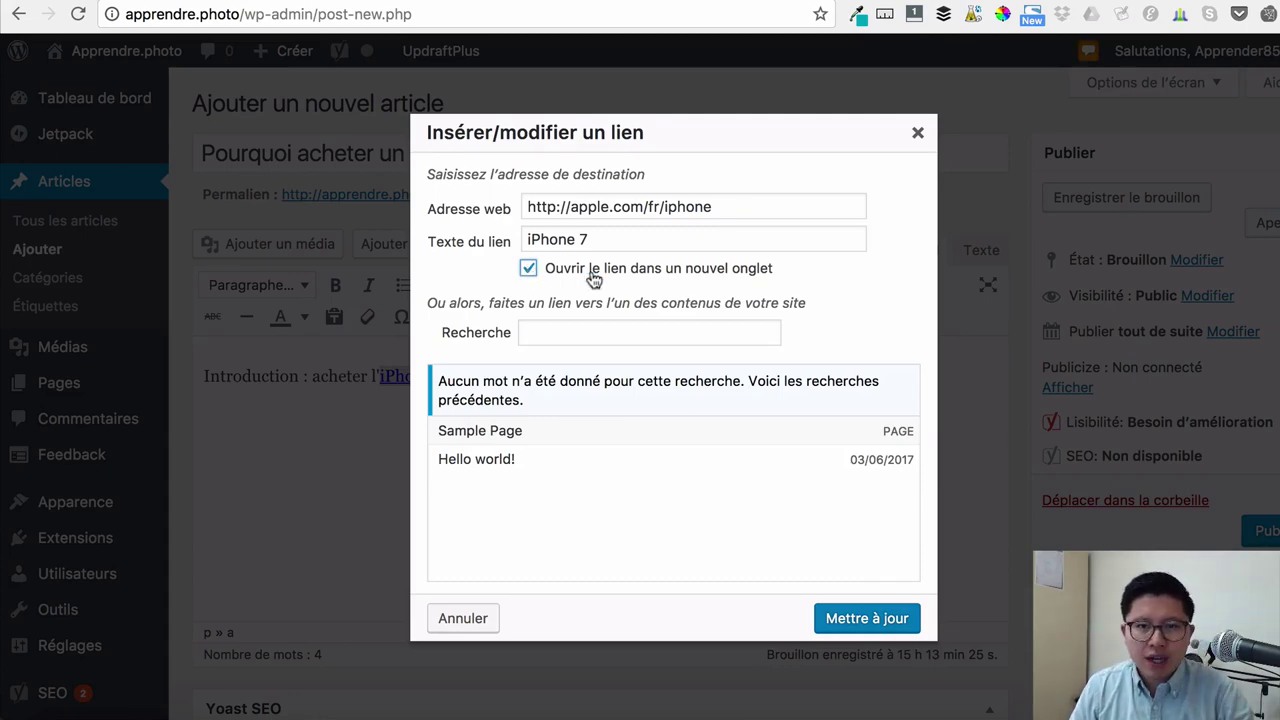
left_click(866, 618)
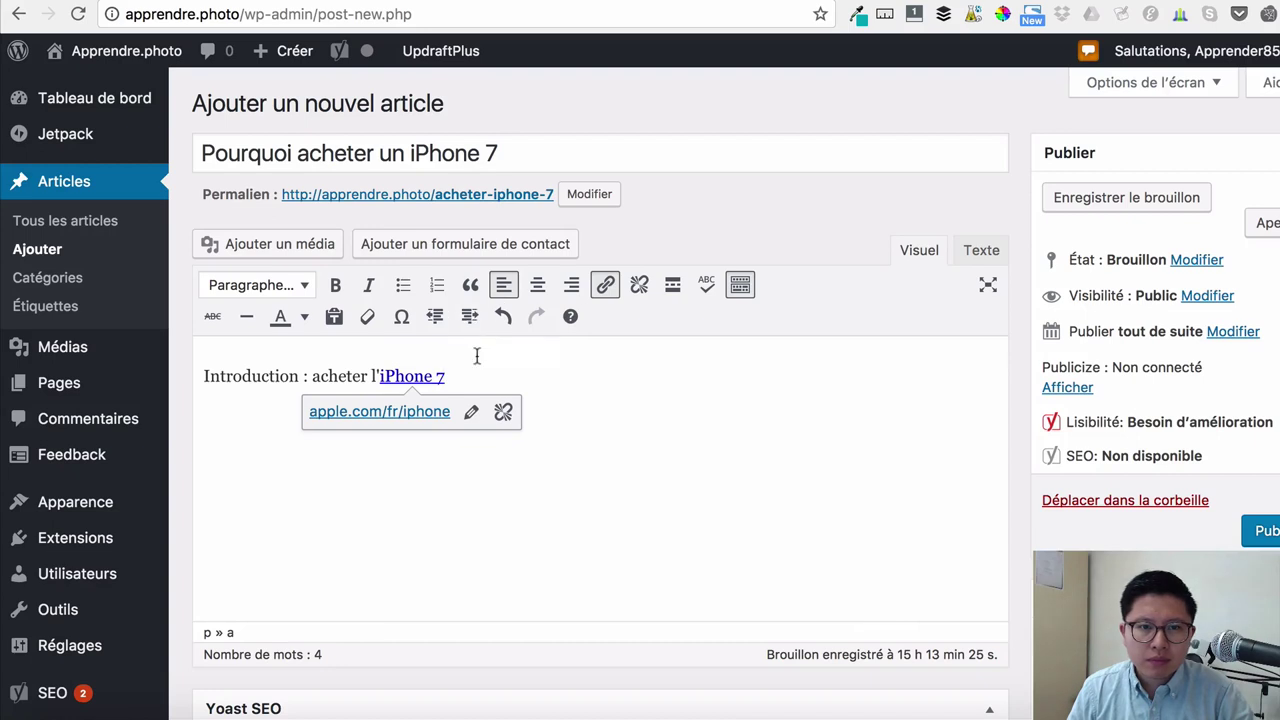
- Add "Sous-titre 1" below the introduction as a Titre 3 heading, followed by the placeholder paragraph "sqfsdsqf"
key("Return")
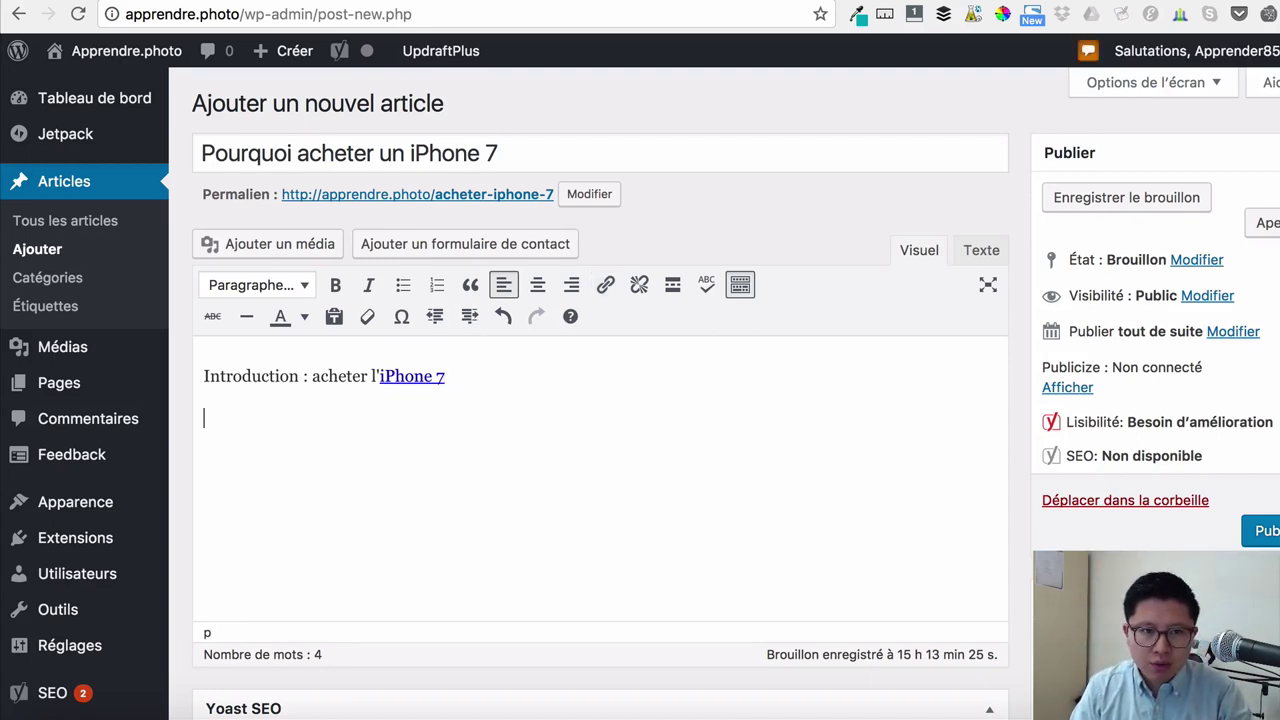
type("Sous-titre 1")
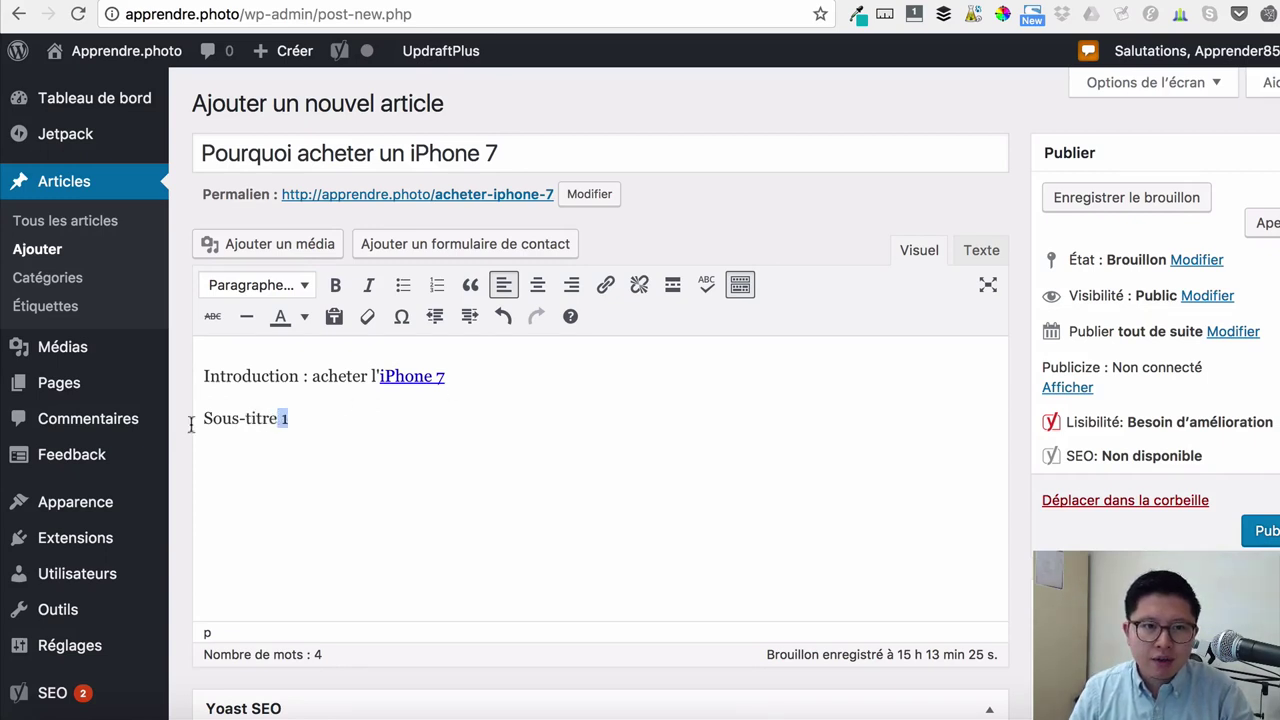
left_click_drag(288, 418, 194, 422)
left_click(268, 290)
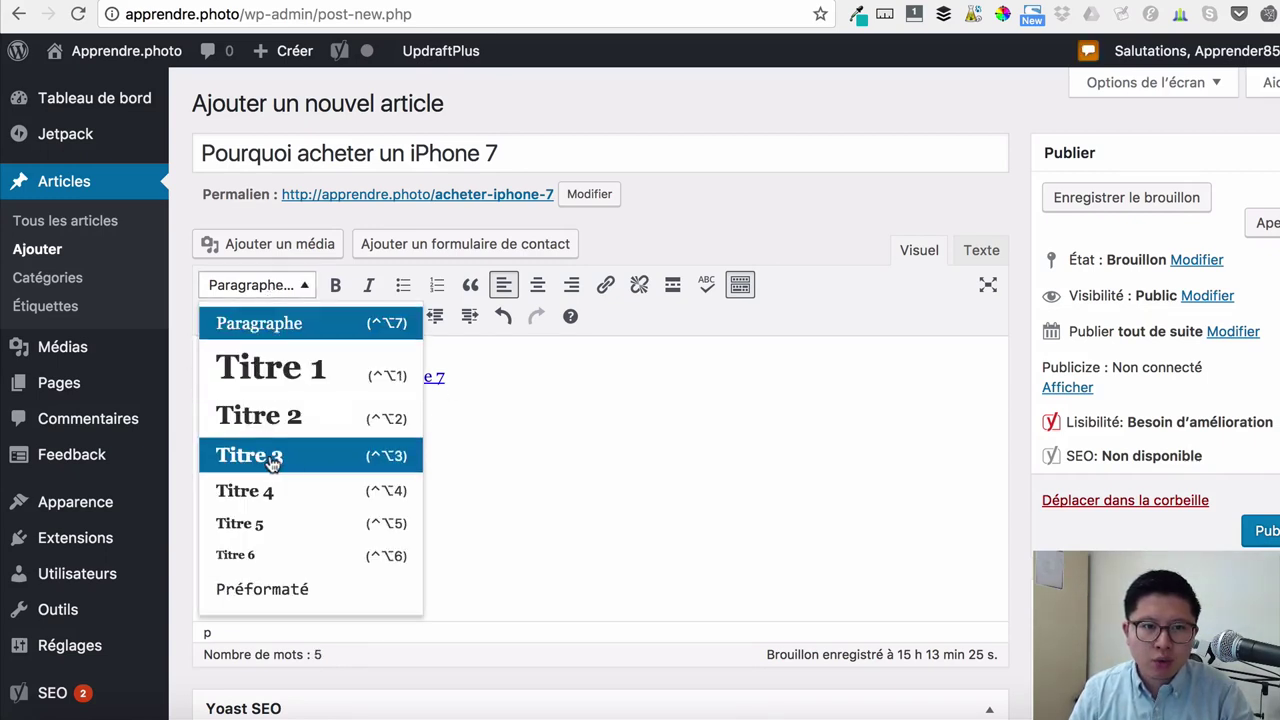
left_click(270, 456)
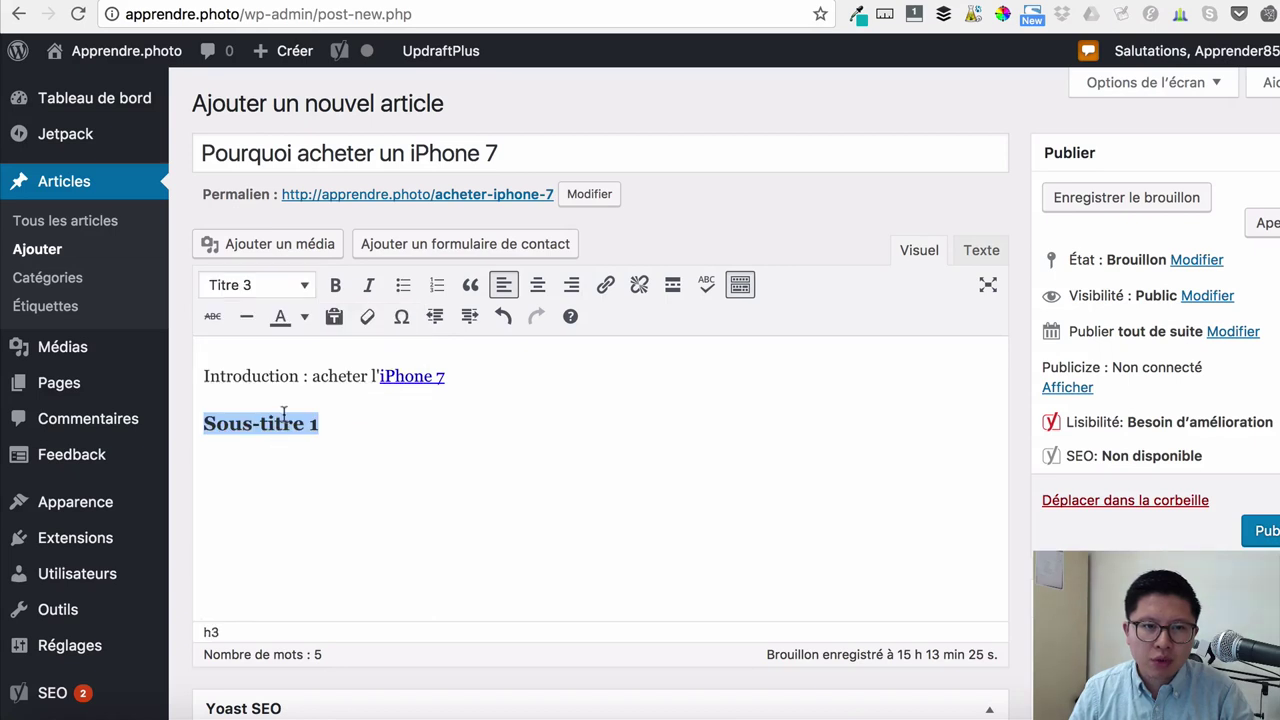
left_click(350, 430)
key("Return")
type("sqfsdsqf")
- Add "Sous-titre 2" as a Titre 3 heading below the first section, followed by the placeholder paragraph "dsfjhqsldjfh"
key("Return")
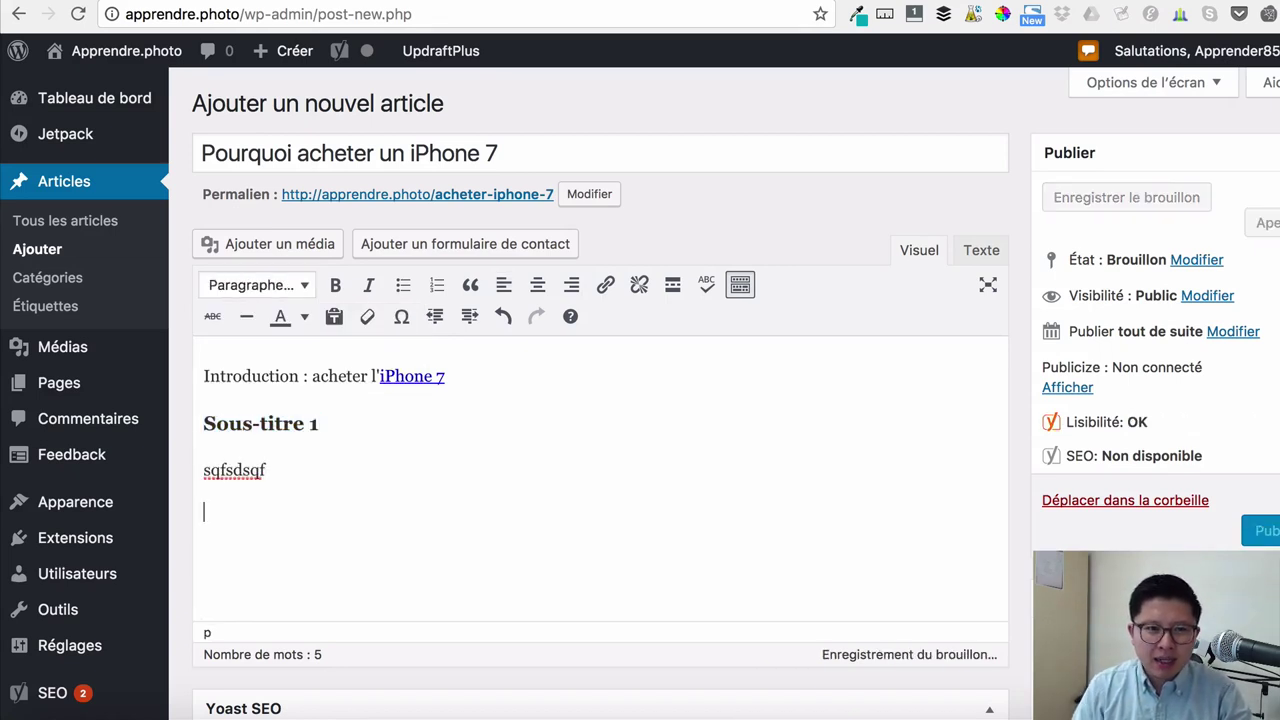
type("Sous-t")
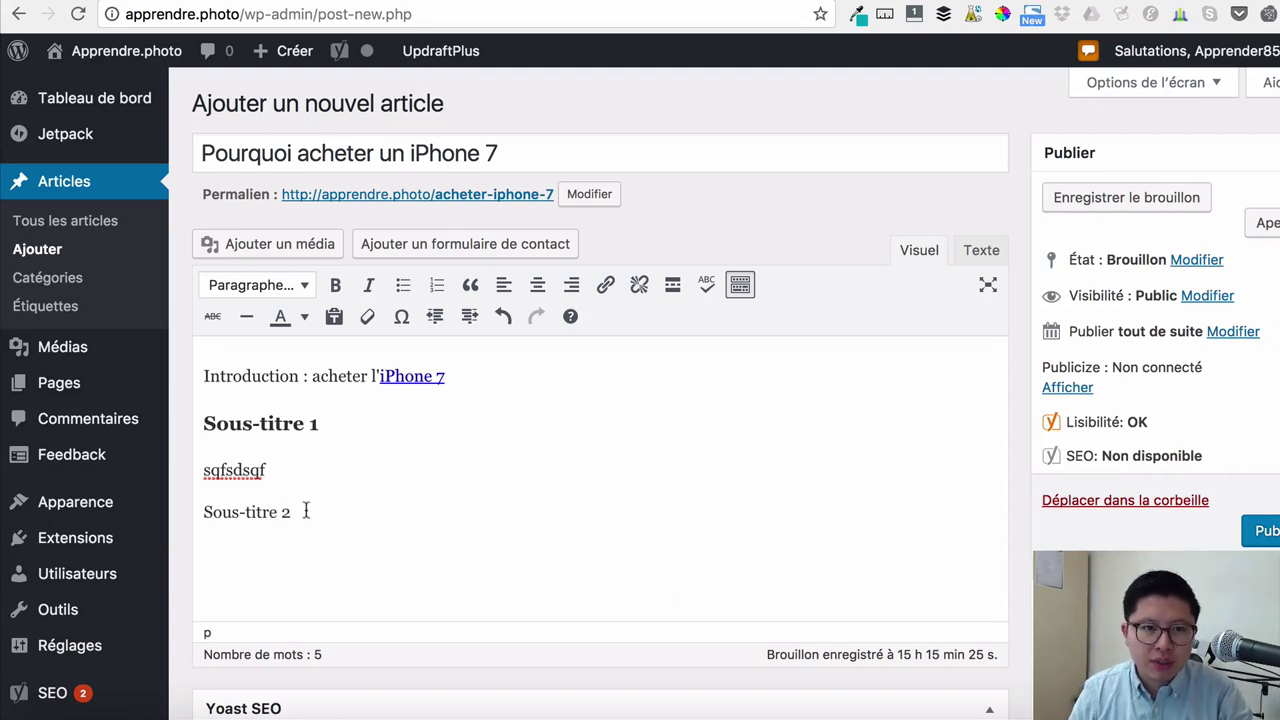
type("itre 2")
left_click_drag(306, 511, 206, 511)
left_click(275, 287)
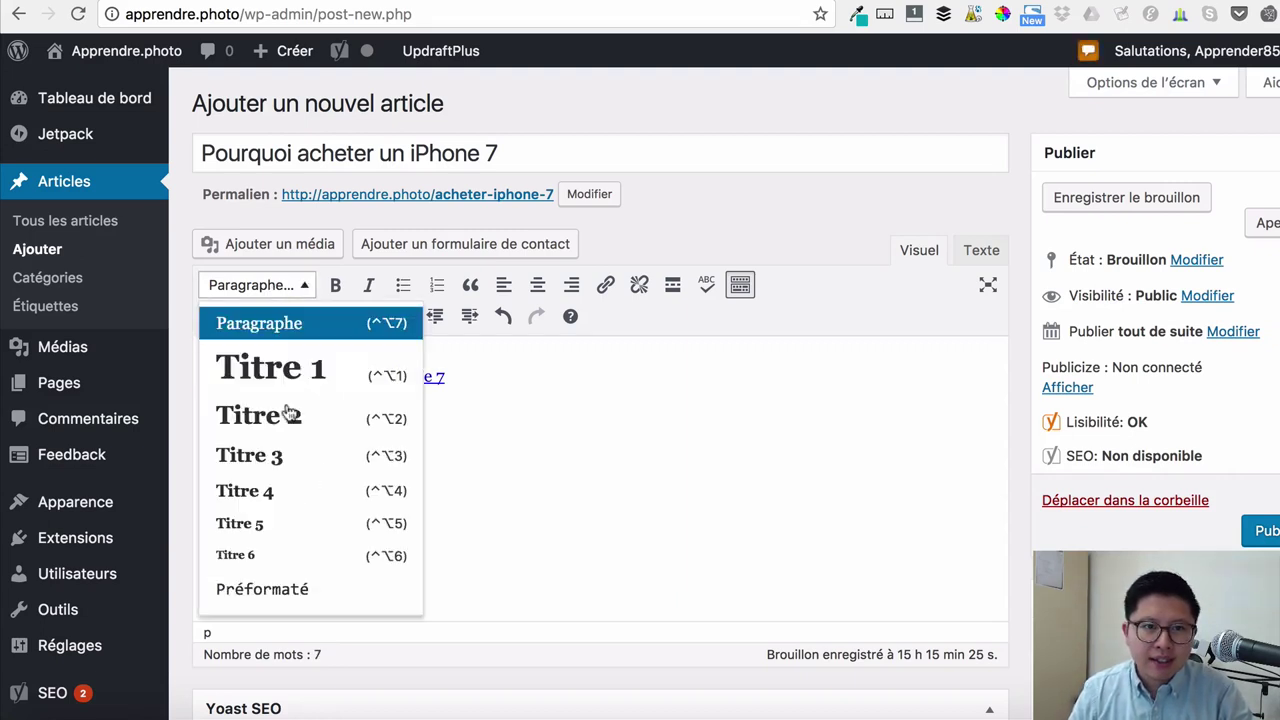
left_click(285, 455)
left_click(353, 515)
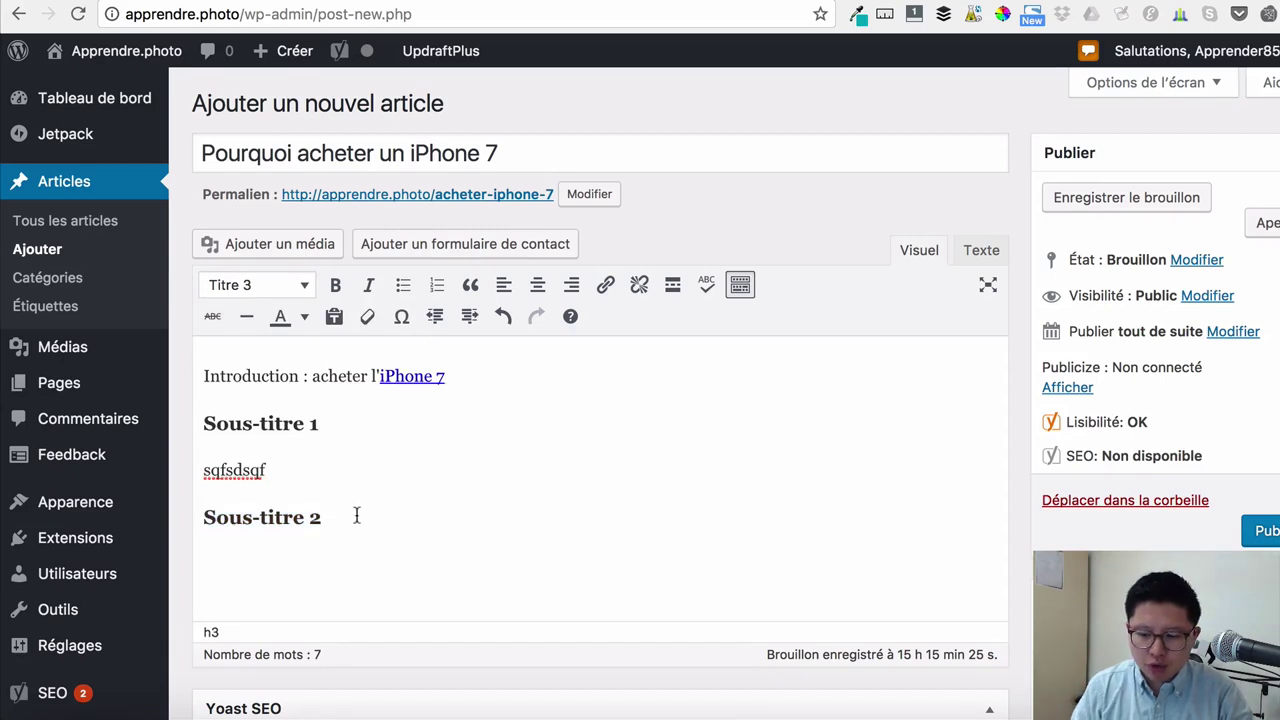
key("Return")
type("dsfjhqsldjfh")
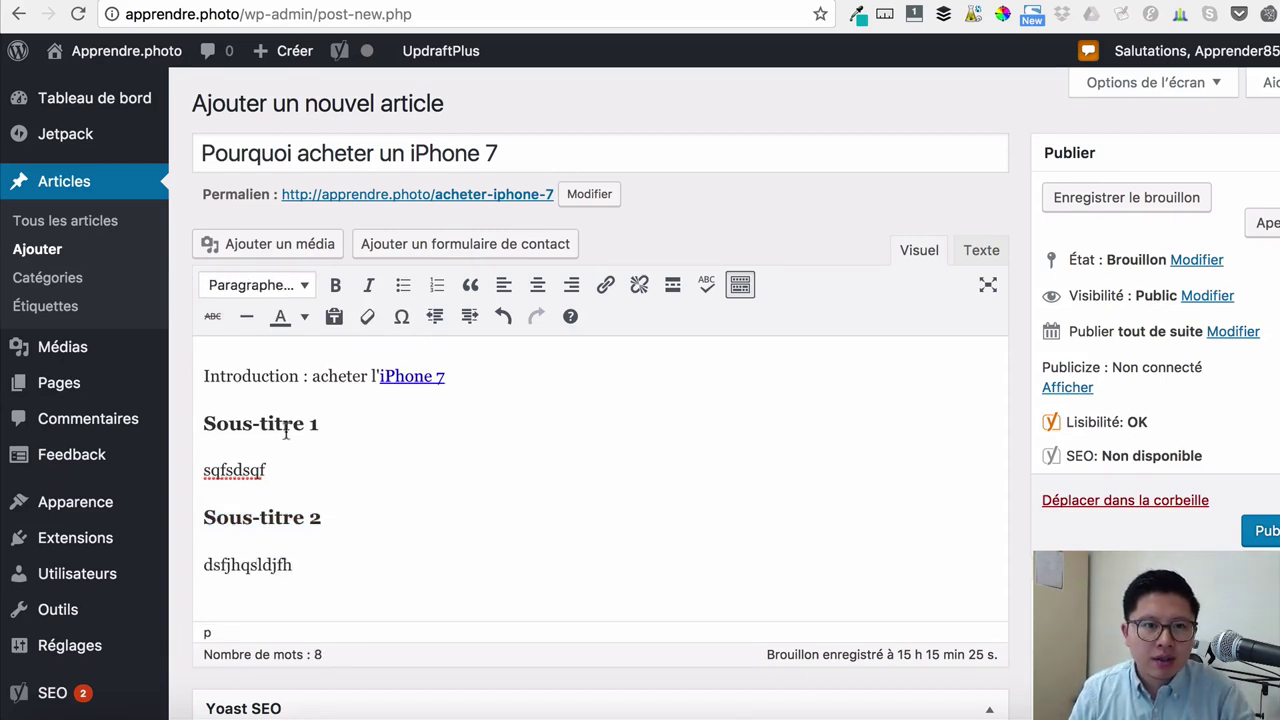
- Add a third section with the placeholder paragraph "dsqkfjqdsfd" and format its title "Sous-titre 3" as Titre 3
scroll(356, 456, "down", 2)
key("Return")
type("Sous-titre")
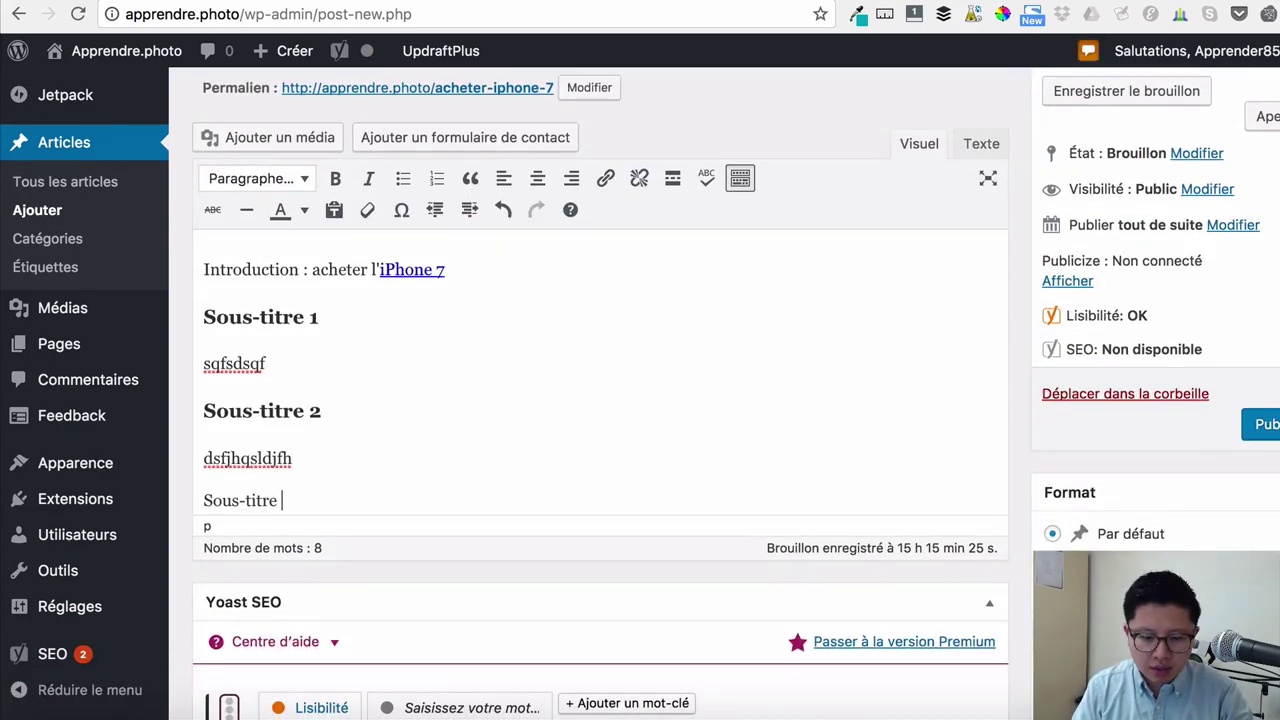
type(" 3")
key("Return")
type("dsqkfjqdsfd")
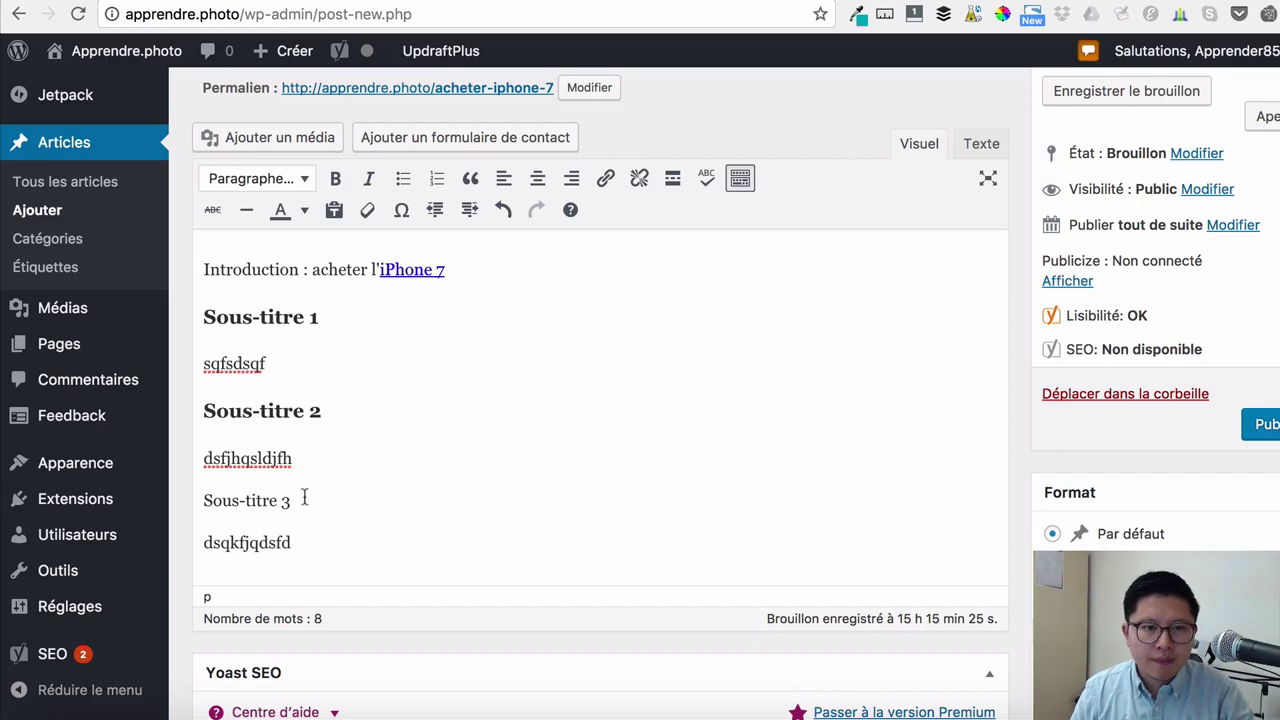
left_click_drag(316, 500, 204, 500)
left_click(256, 178)
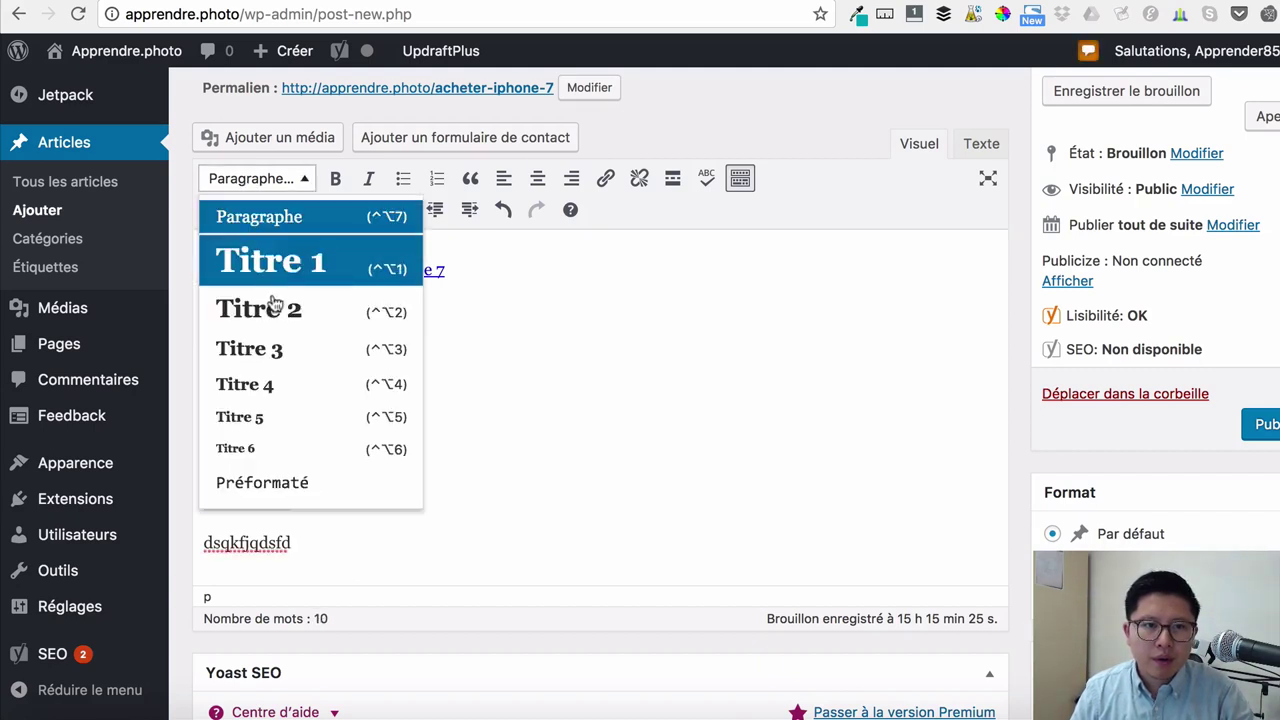
left_click(280, 351)
left_click(311, 410)
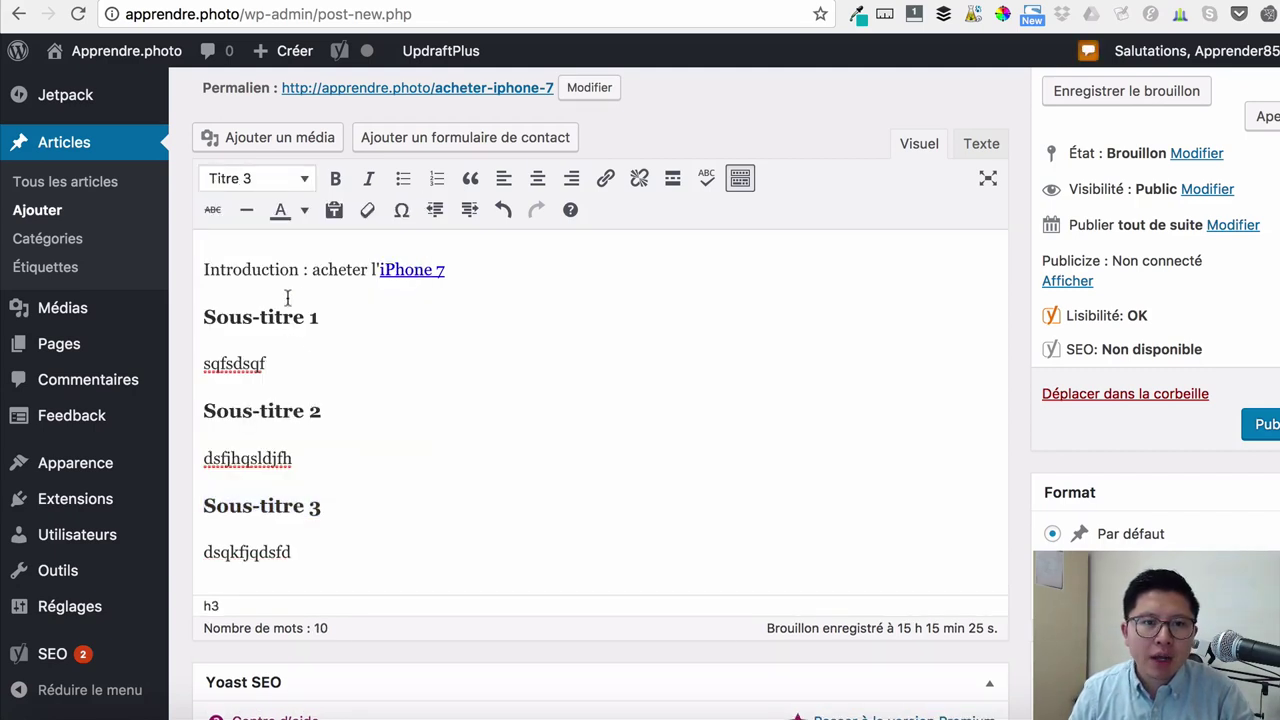
- Add an empty line after the "sqfsdsqf" paragraph and upload Couv 3D 400.png from the Couverture 3D folder as media for it
left_click_drag(268, 364, 198, 363)
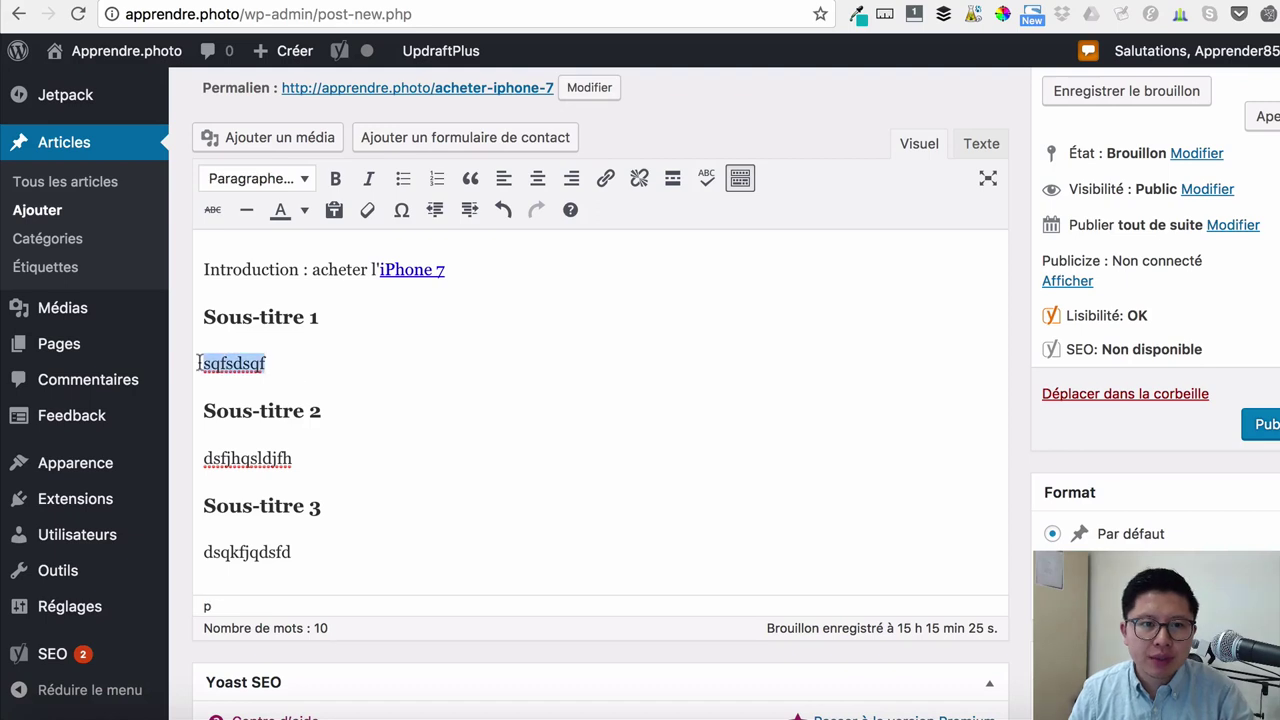
left_click(283, 366)
key("Return")
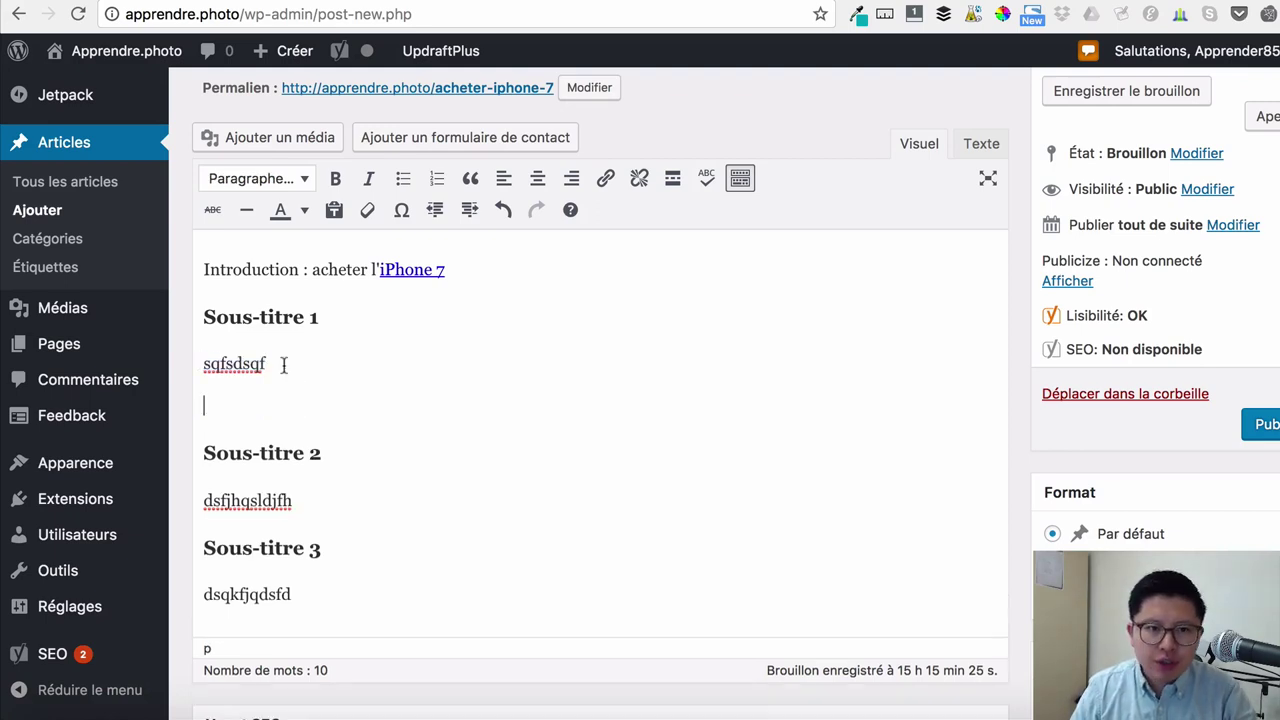
left_click(293, 152)
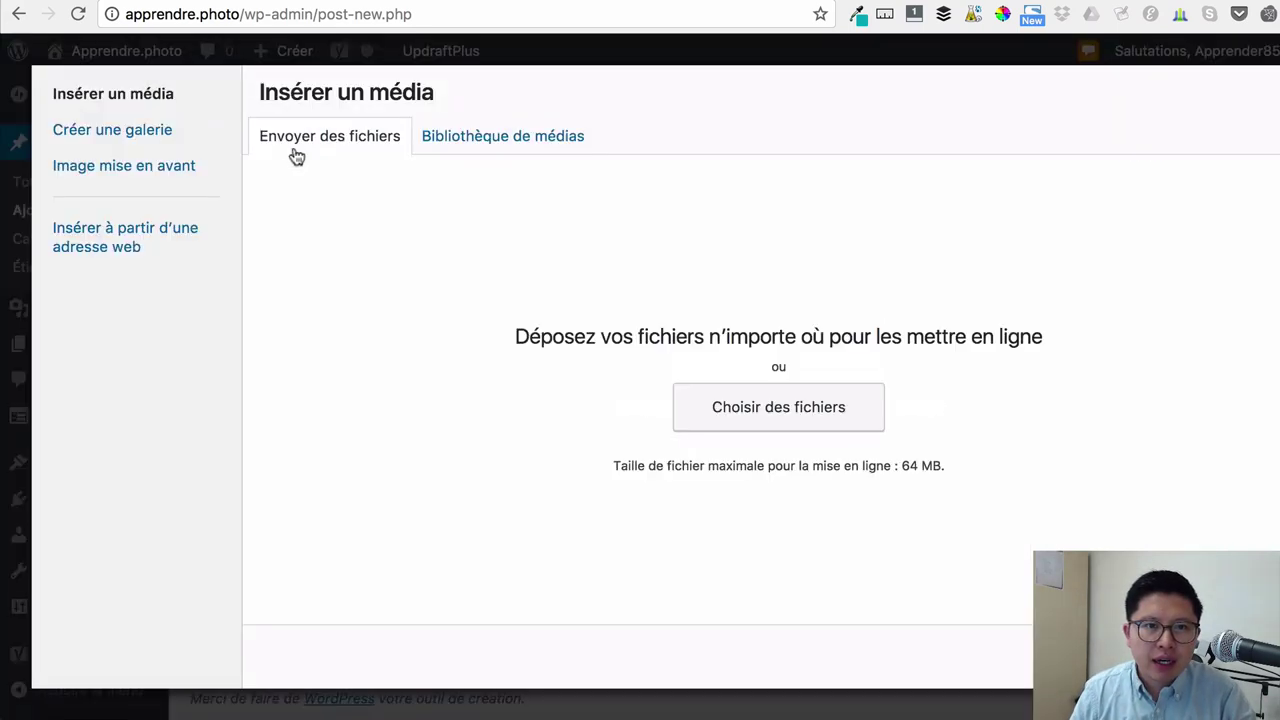
left_click(723, 407)
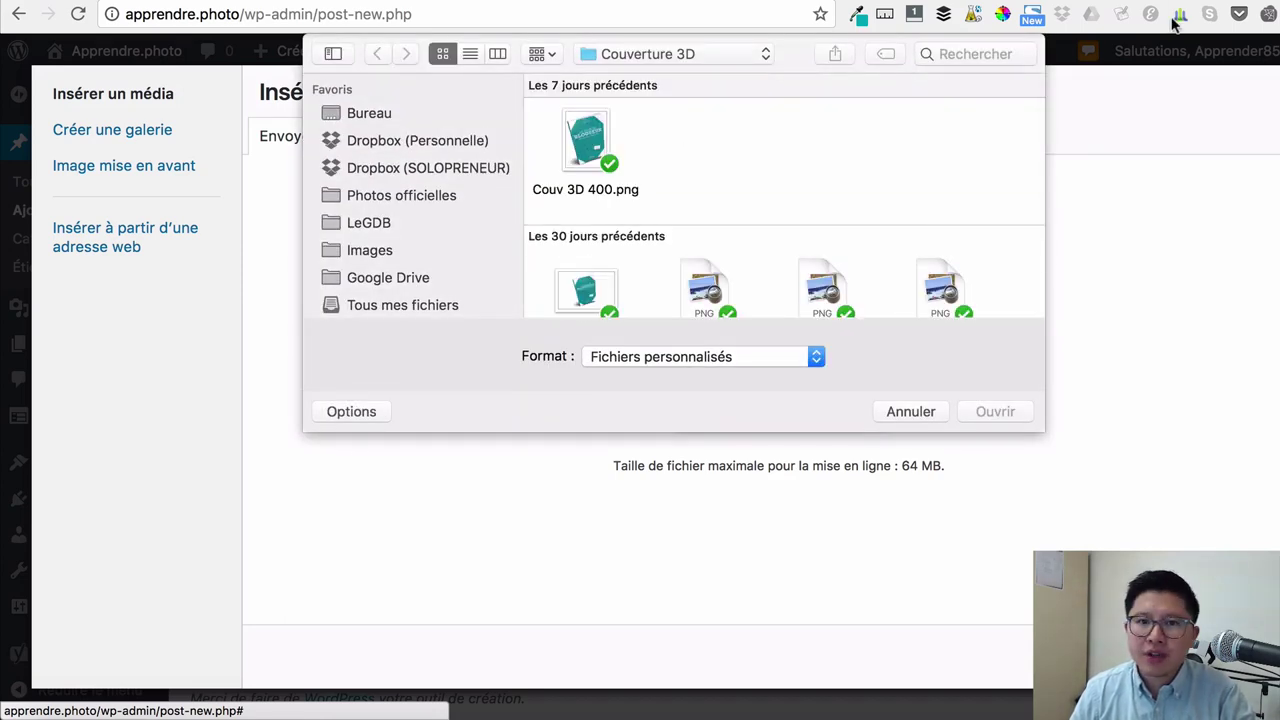
left_click(586, 132)
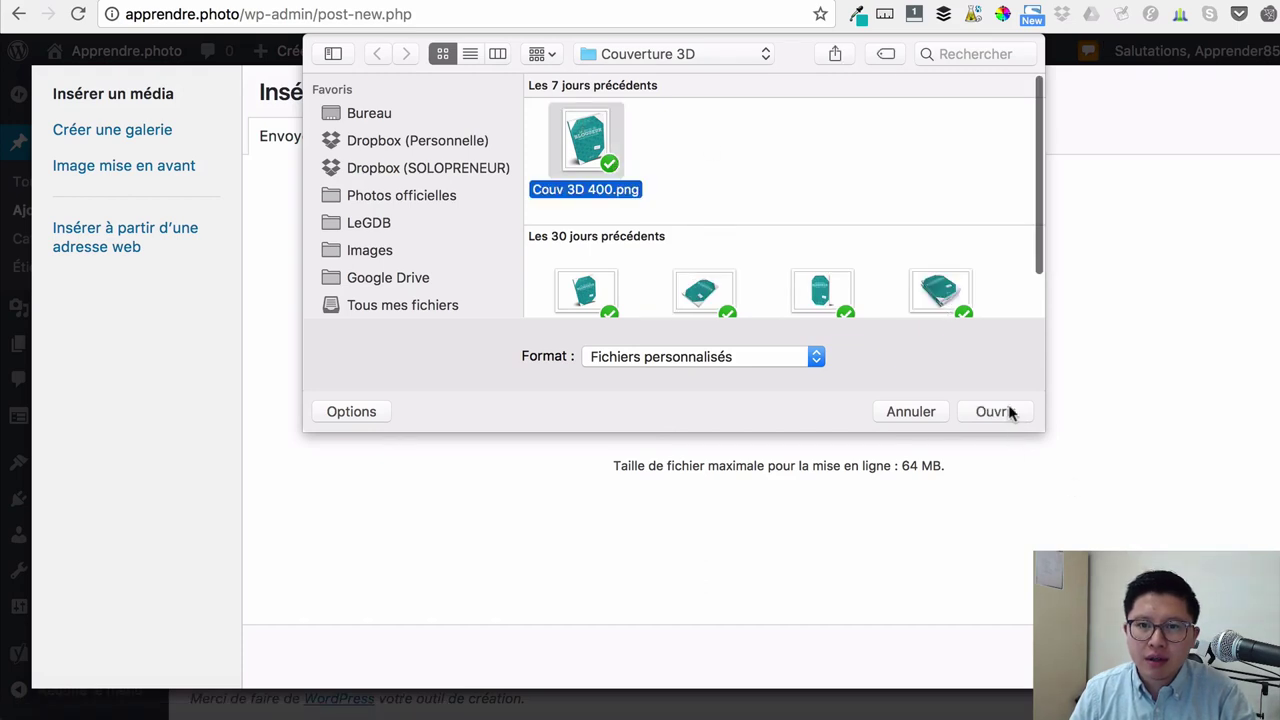
left_click(1010, 412)
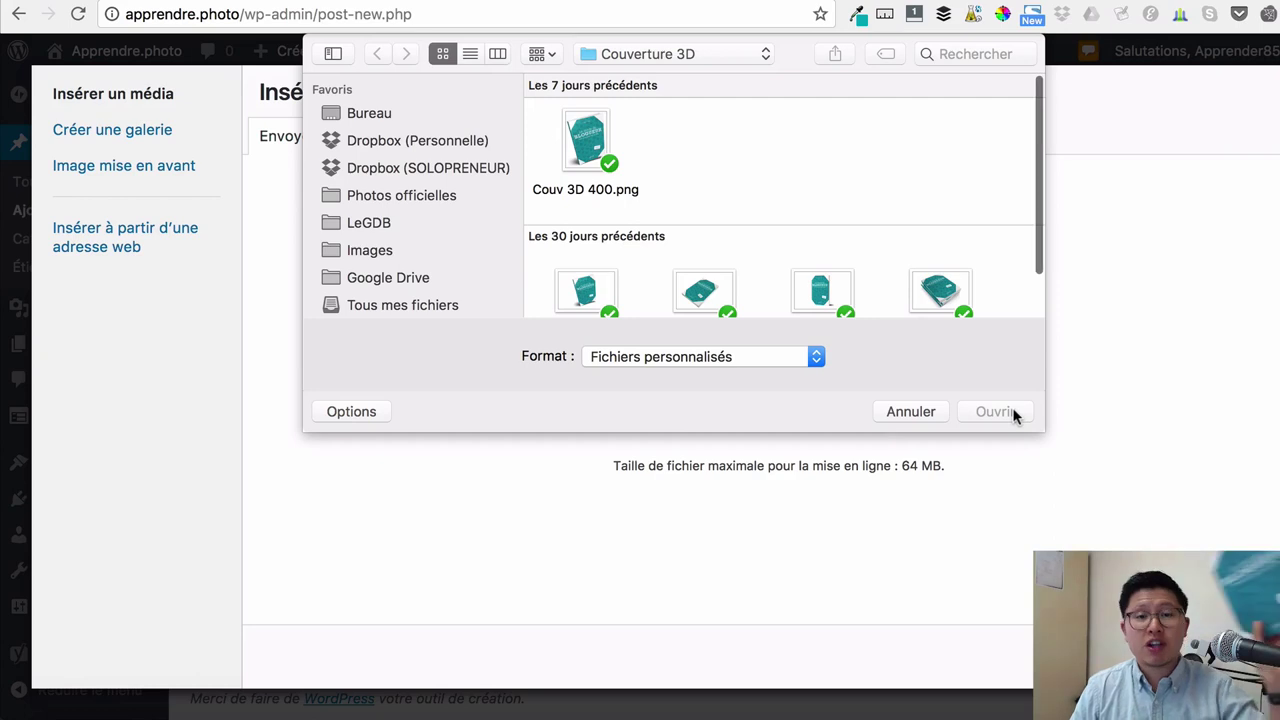
left_click(593, 194)
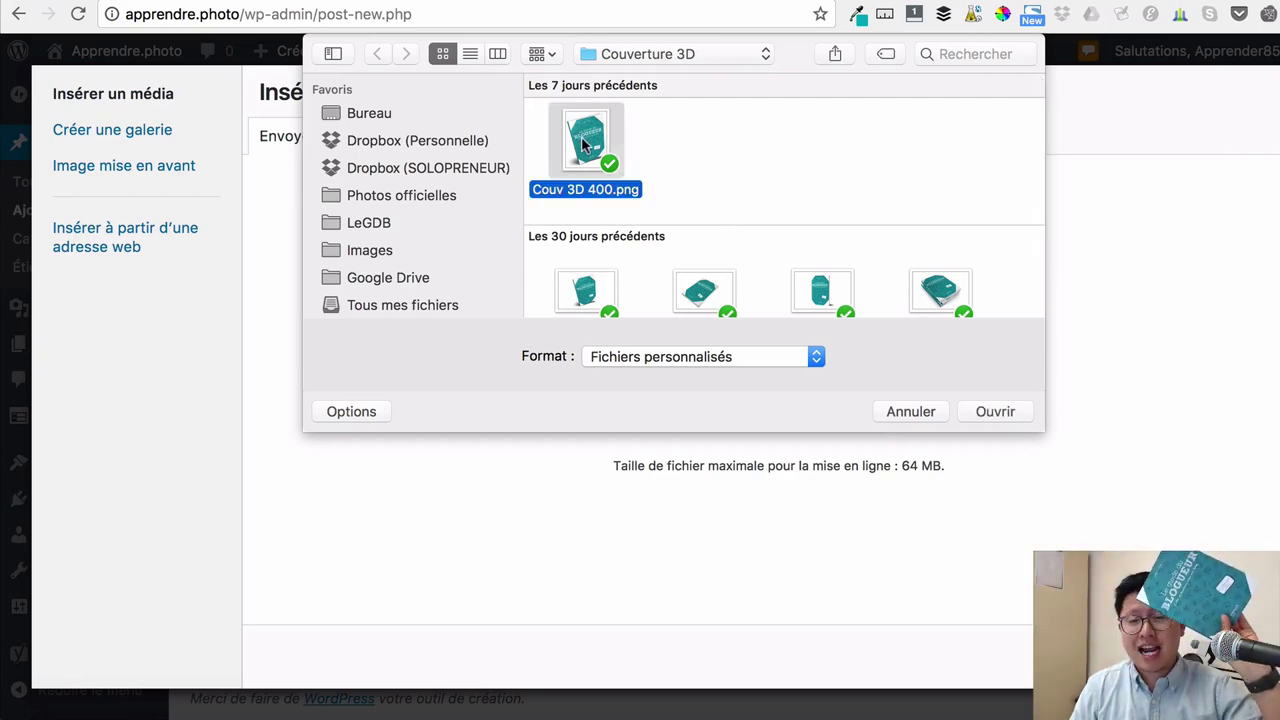
left_click(1003, 411)
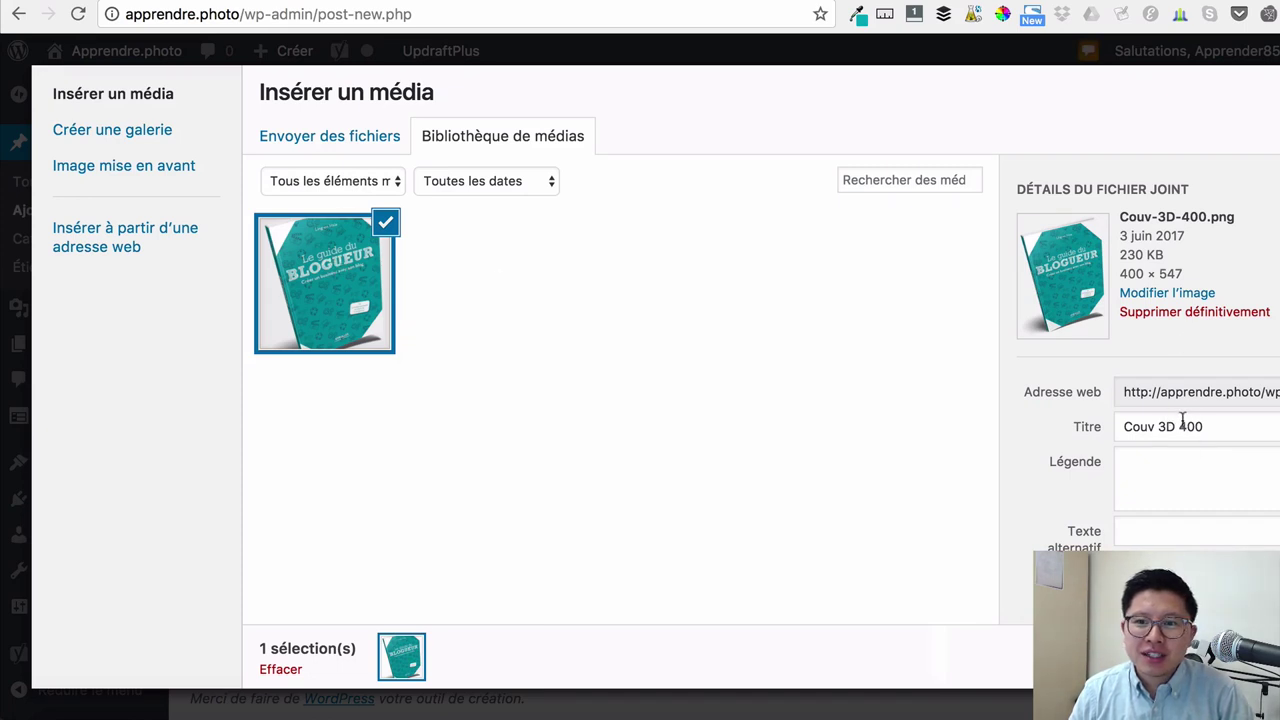
- Set both the title and the alternative text of the uploaded cover image to "Guide du Blogueur"
left_click_drag(1220, 425, 1117, 414)
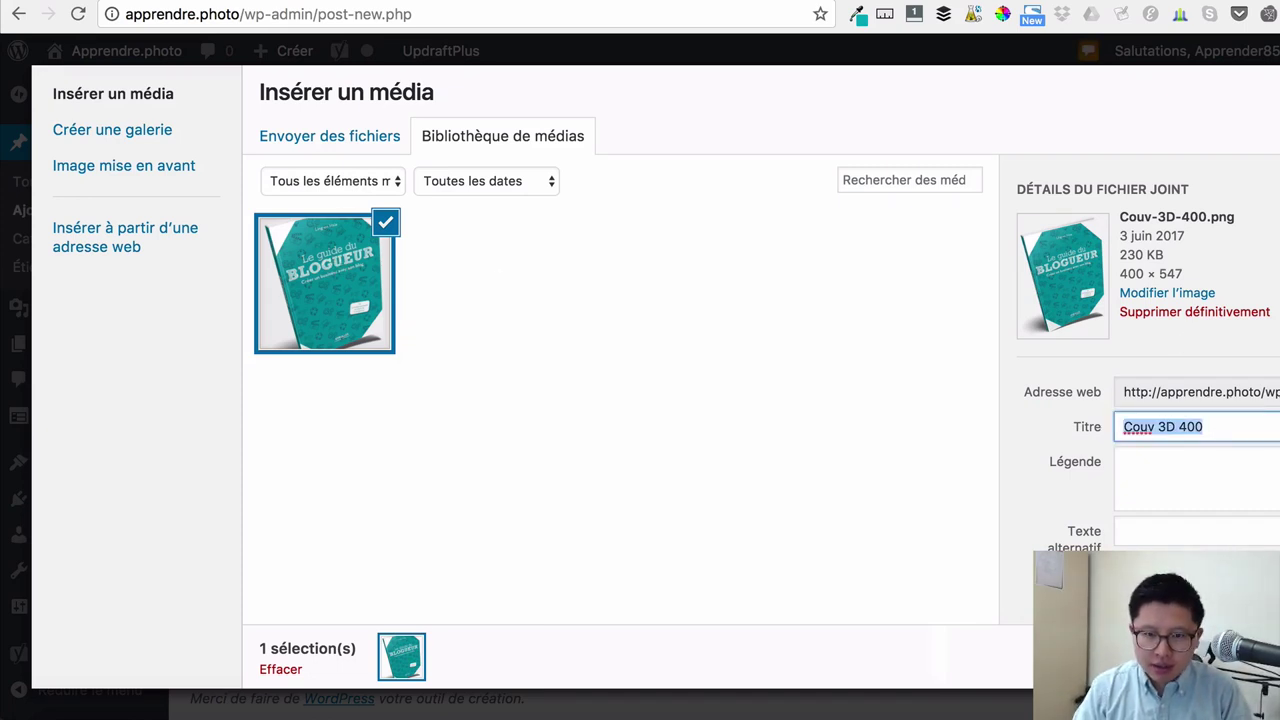
type("G")
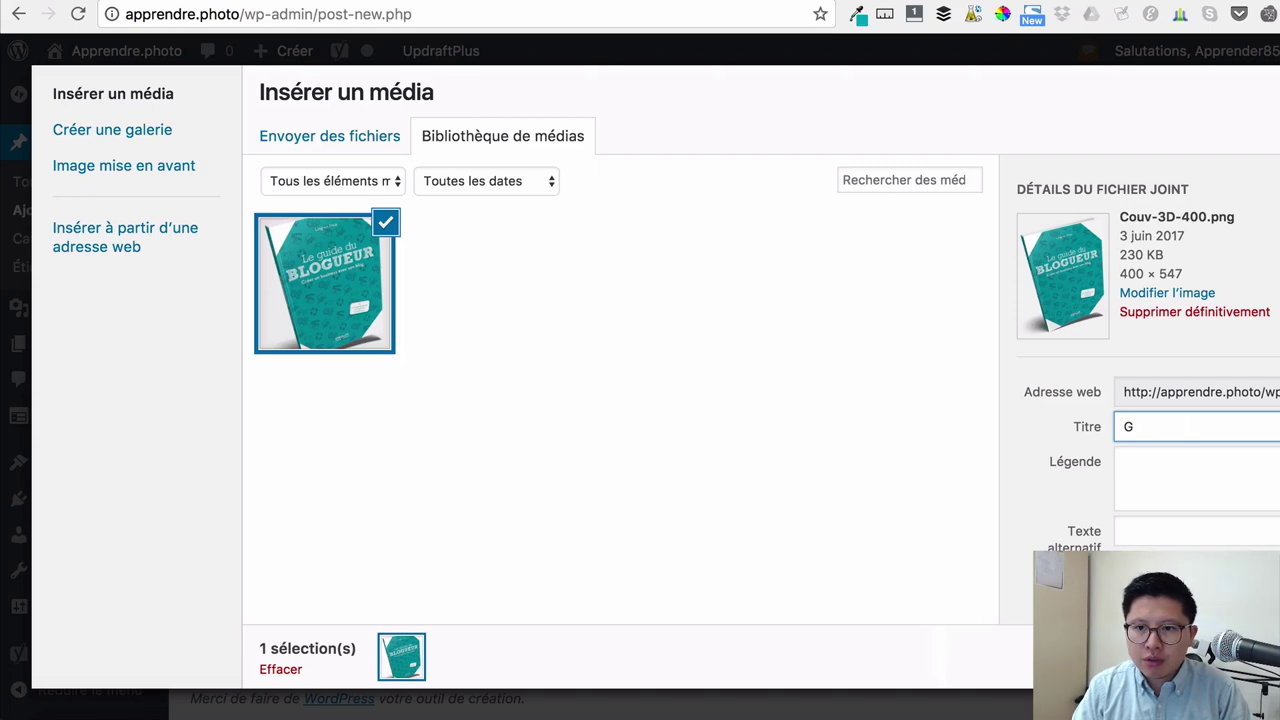
type("uide du Blogueur")
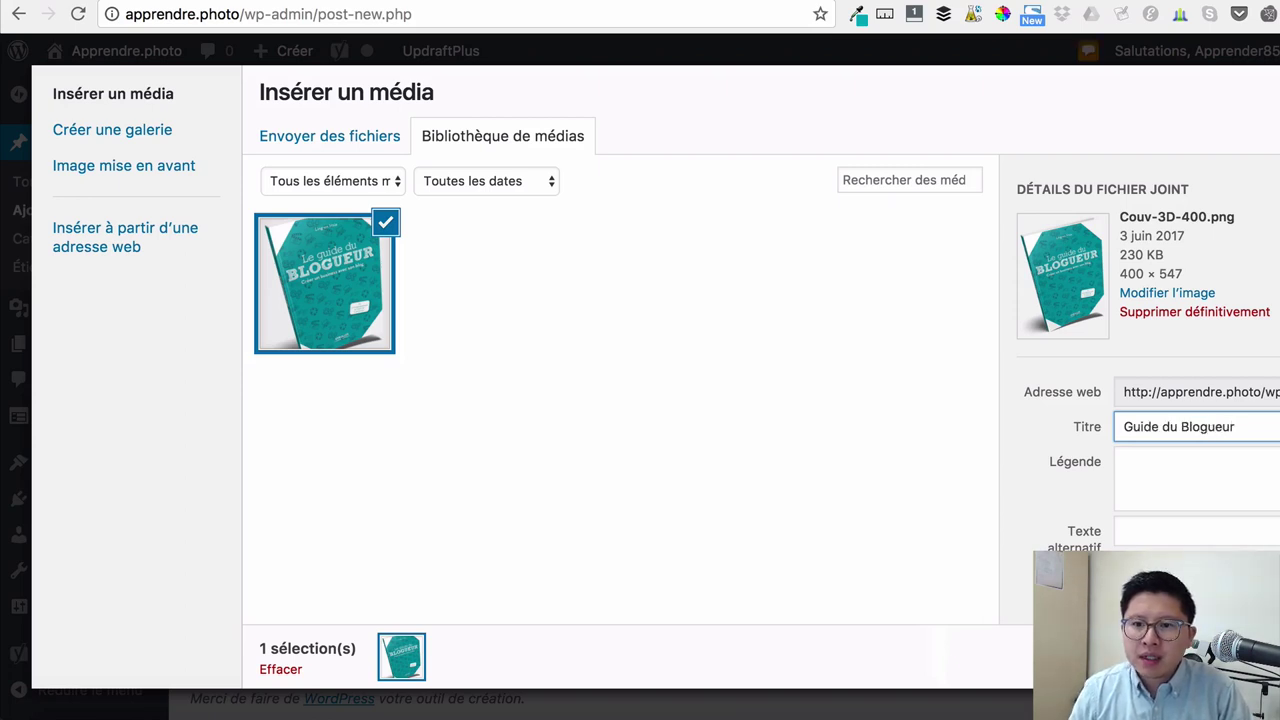
left_click(1166, 470)
left_click(1156, 532)
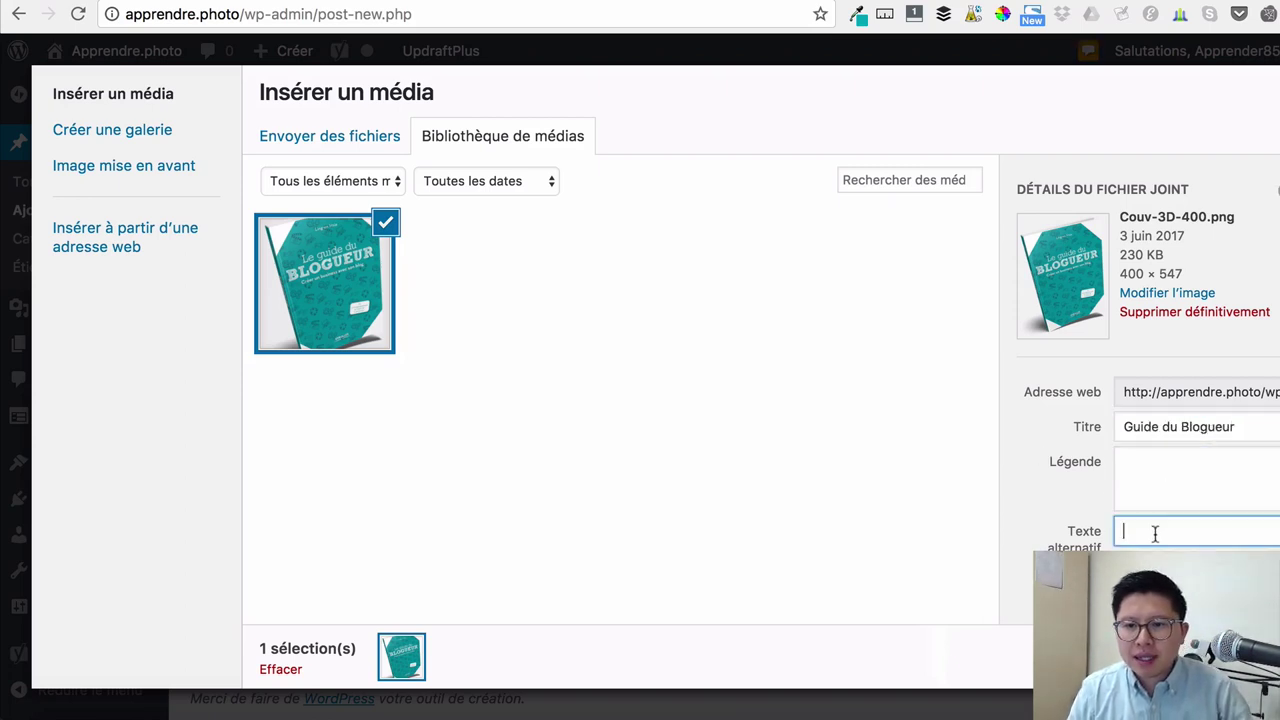
type("Guide ")
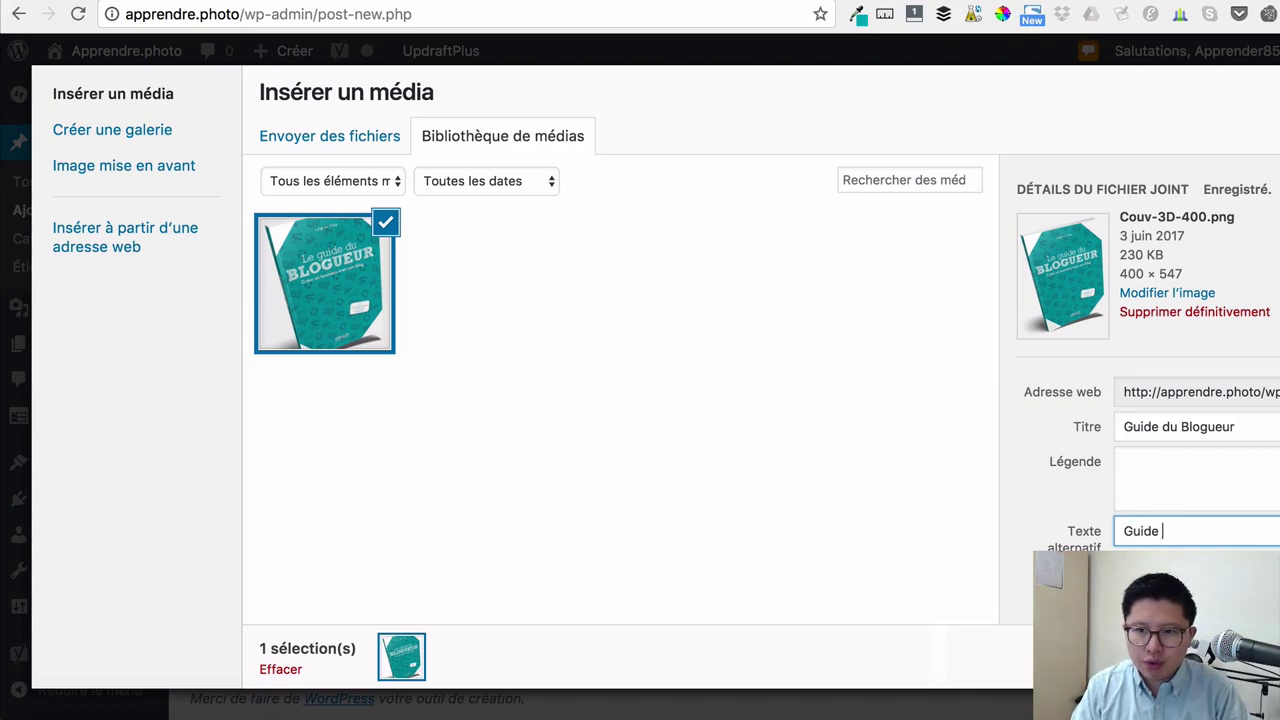
type("du Blogueur")
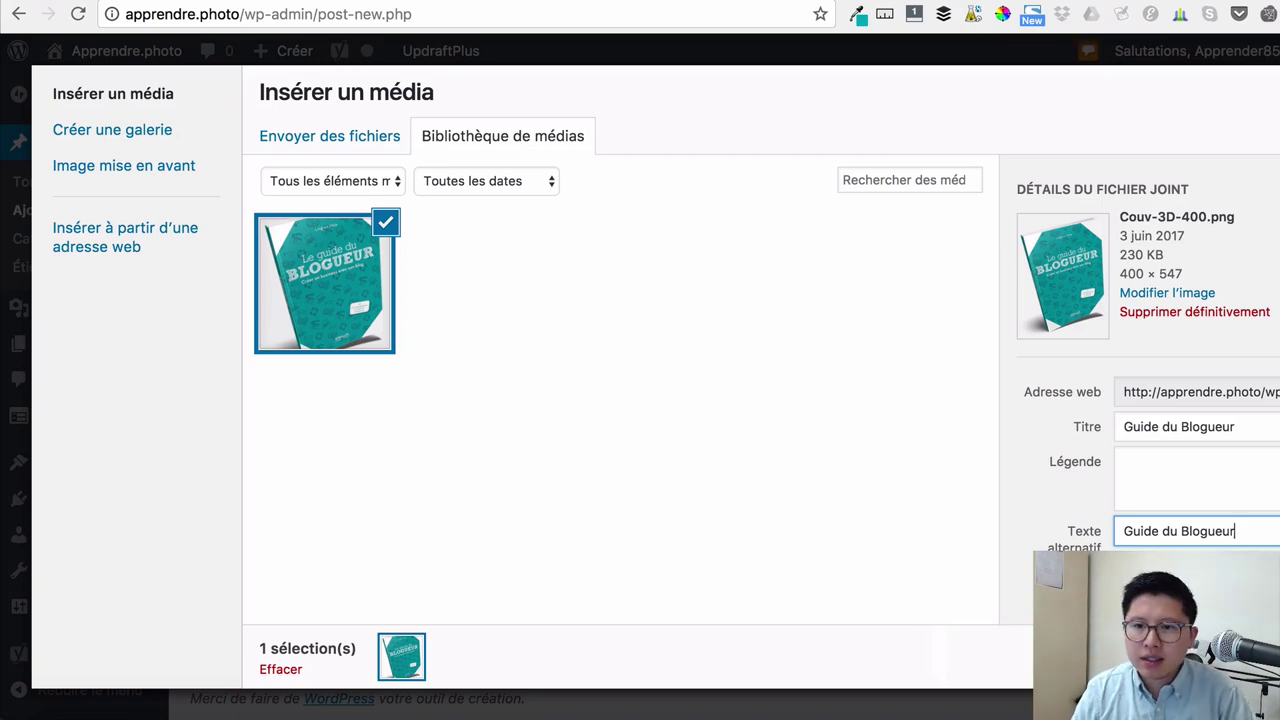
scroll(1192, 427, "down", 3)
scroll(1195, 422, "down", 1)
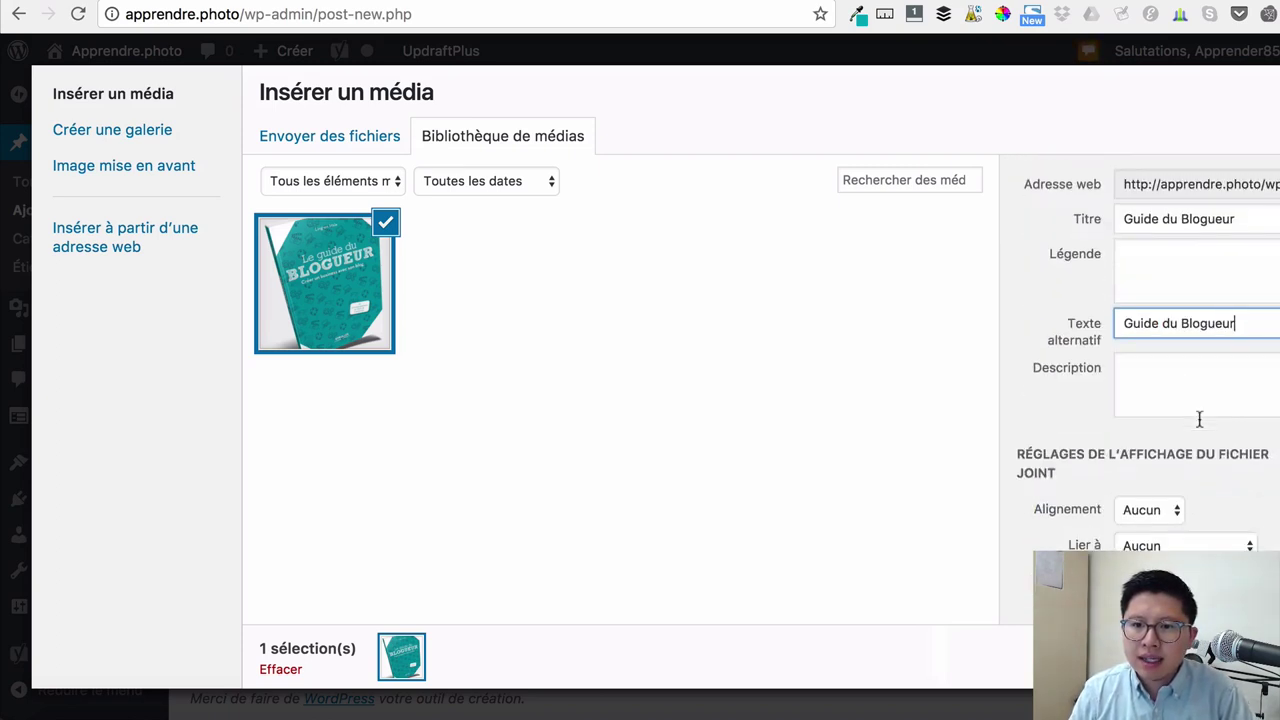
left_click(1193, 546)
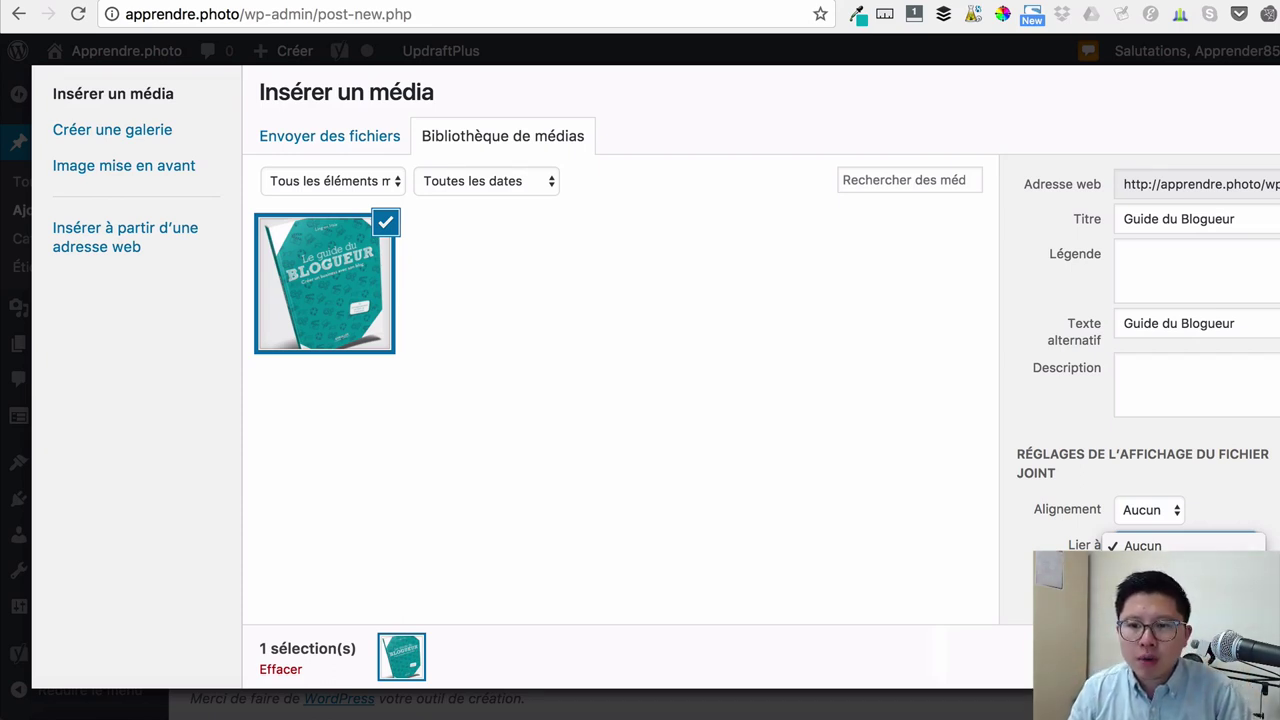
left_click(1174, 546)
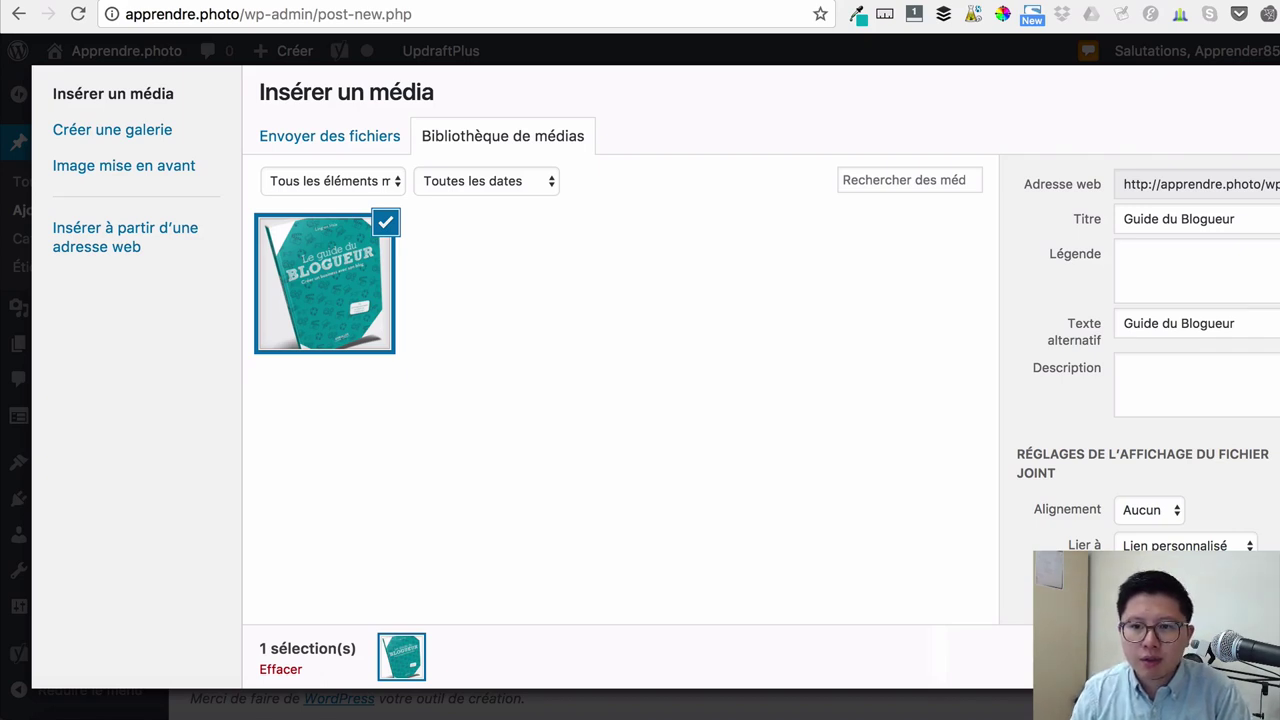
scroll(1148, 353, "down", 1)
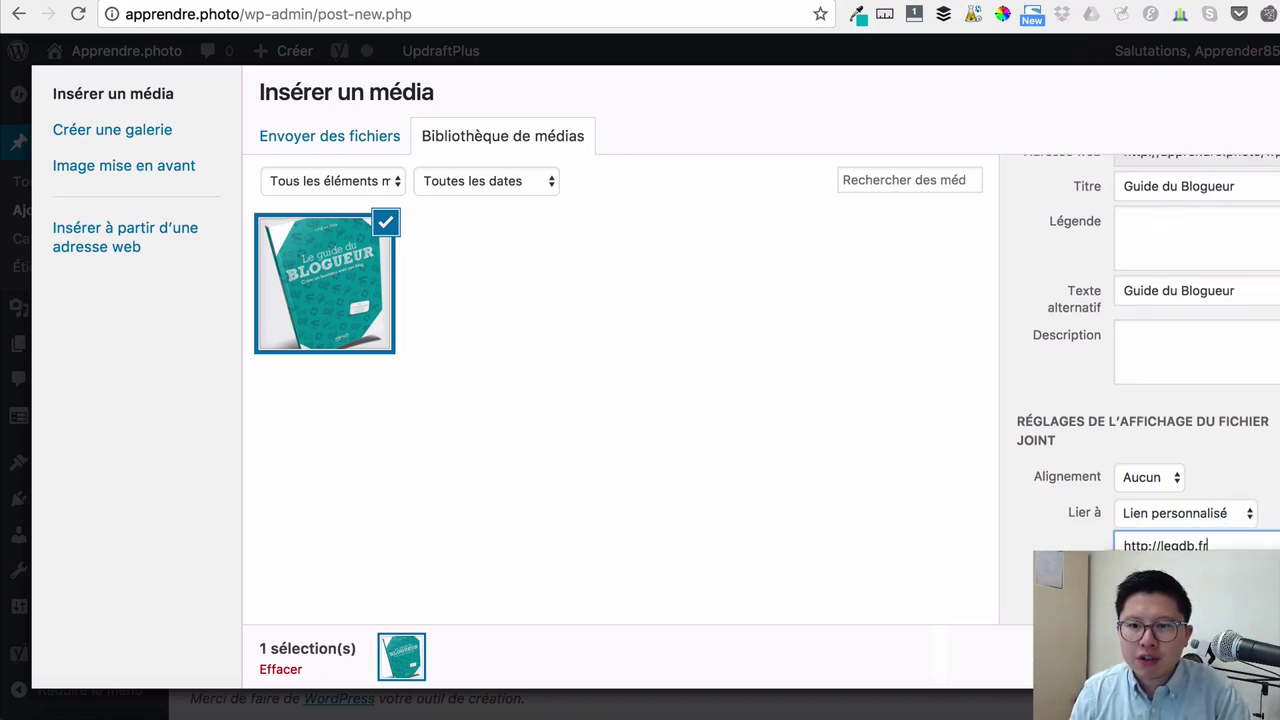
key("Tab")
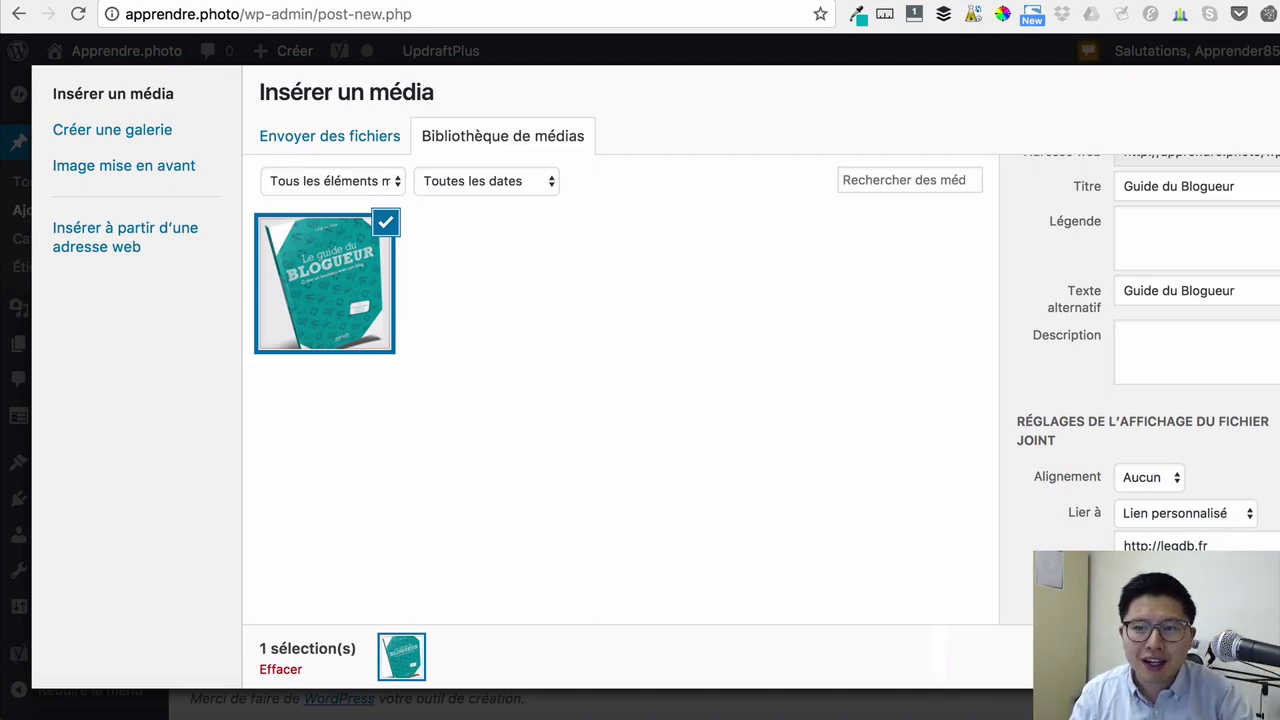
key("Escape")
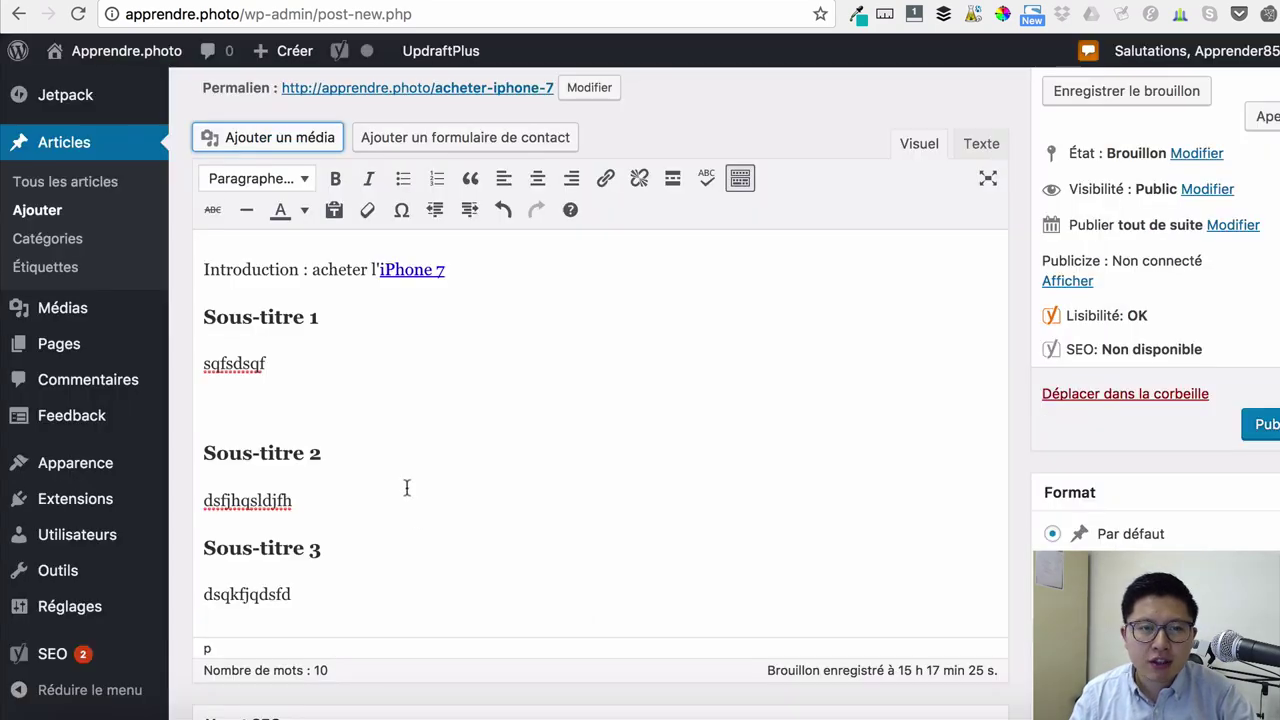
- Centre the book cover image in the article and place the cursor after the "dsfjhqsldjfh" paragraph
left_click(377, 440)
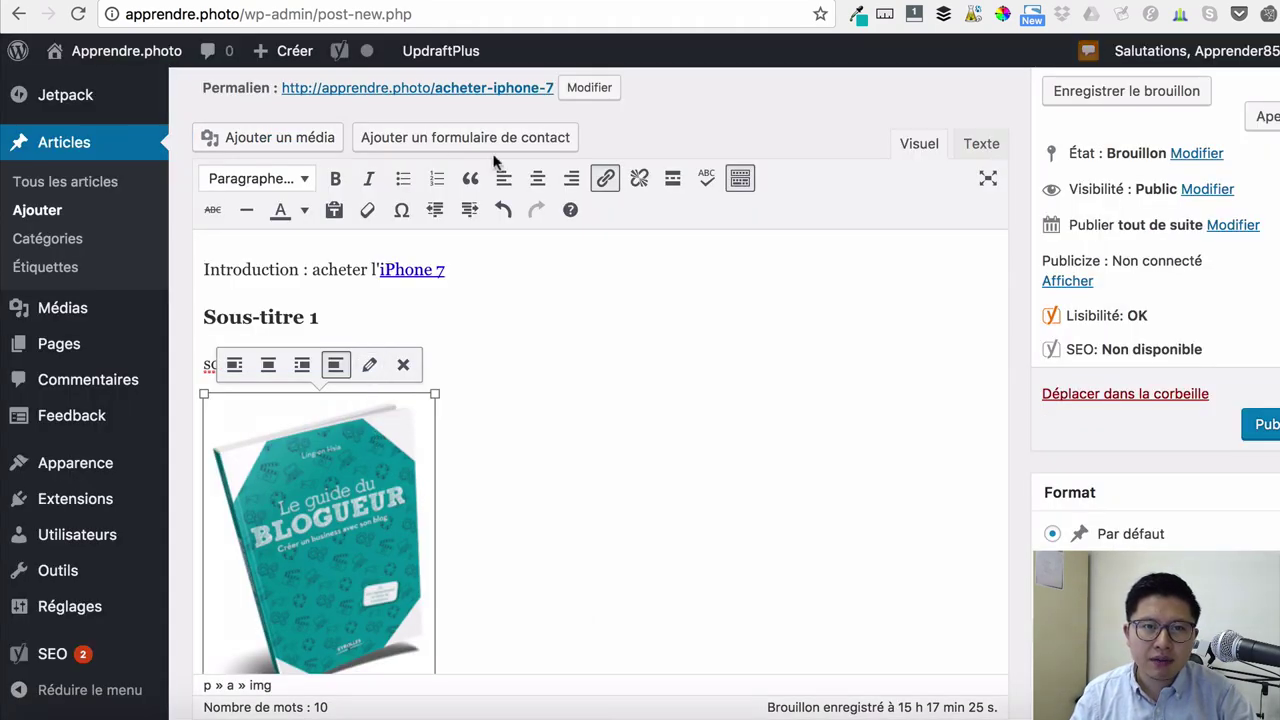
left_click(537, 179)
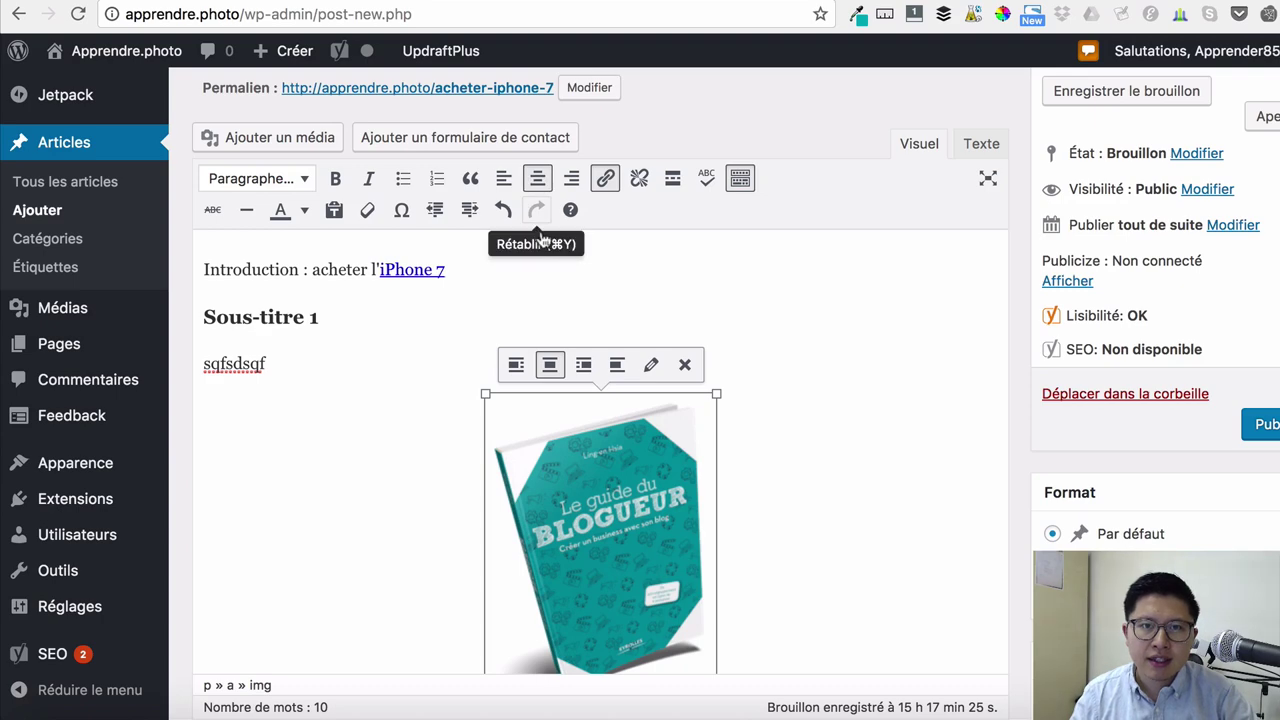
scroll(574, 463, "down", 5)
left_click(371, 547)
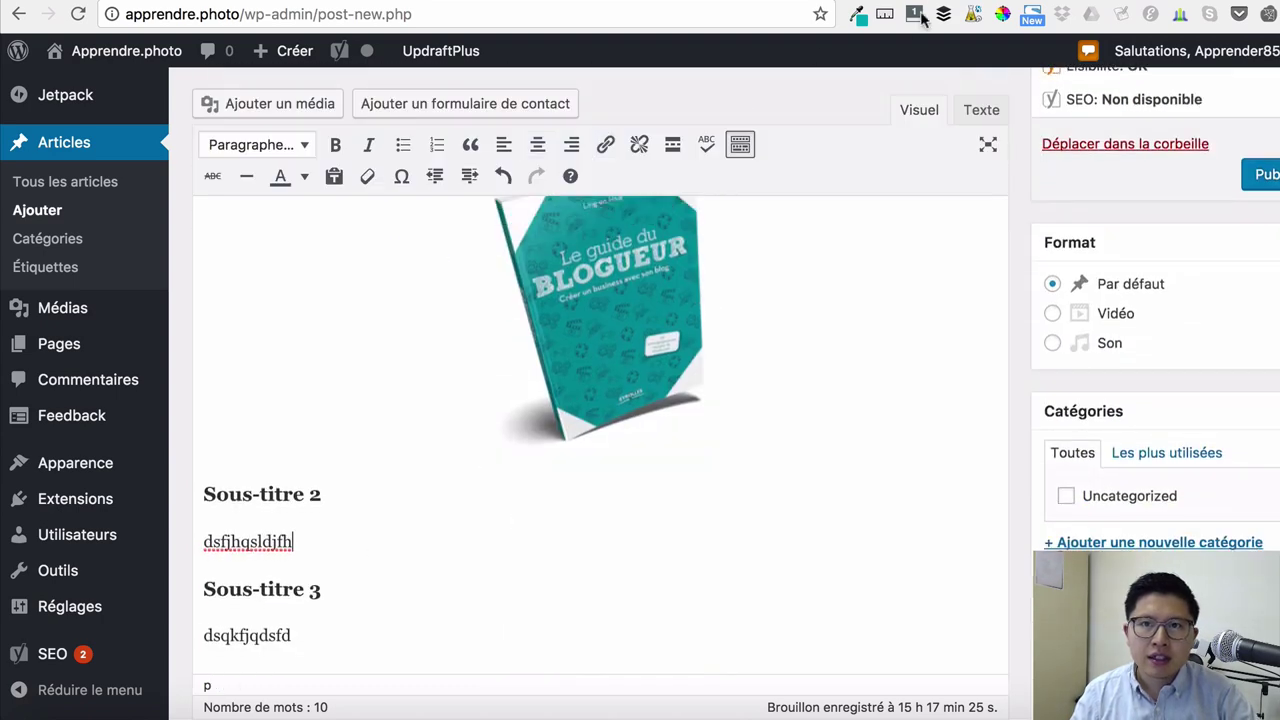
- Open the YouTube channel at youtube.com/solopreneurfr separately from the article editor
left_click(126, 50)
left_click(699, 14)
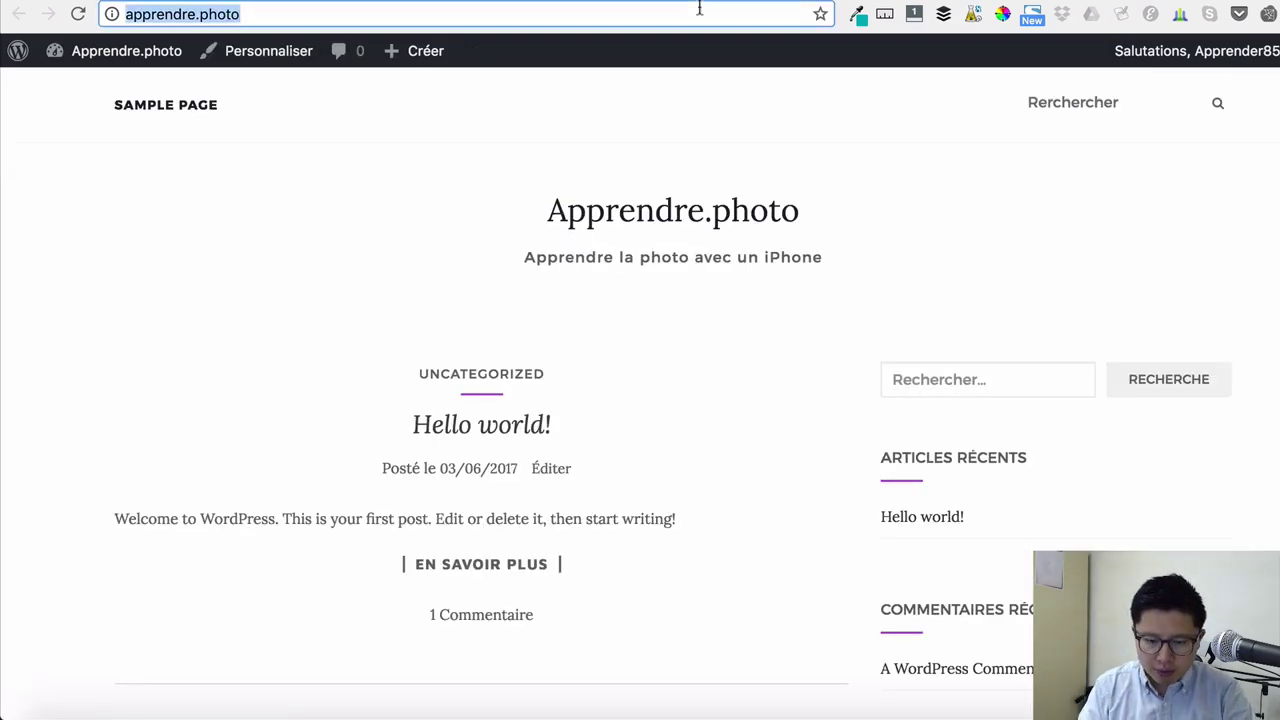
type("you")
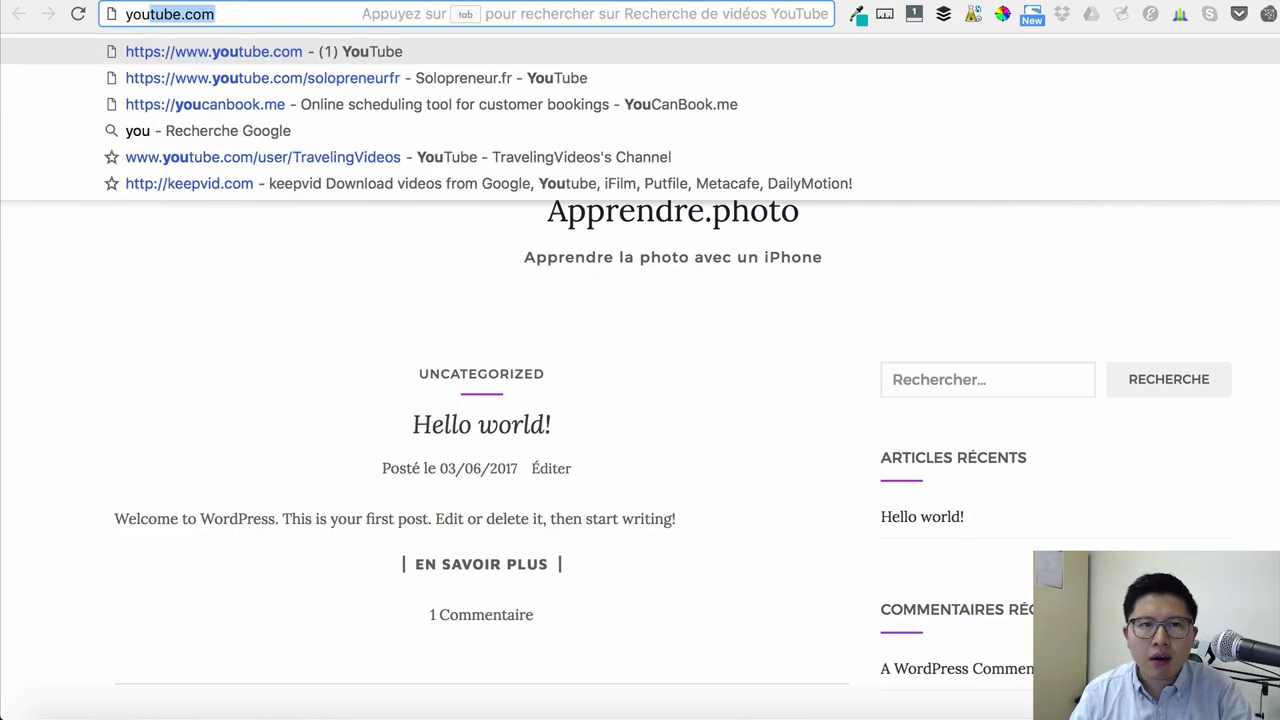
key("Right")
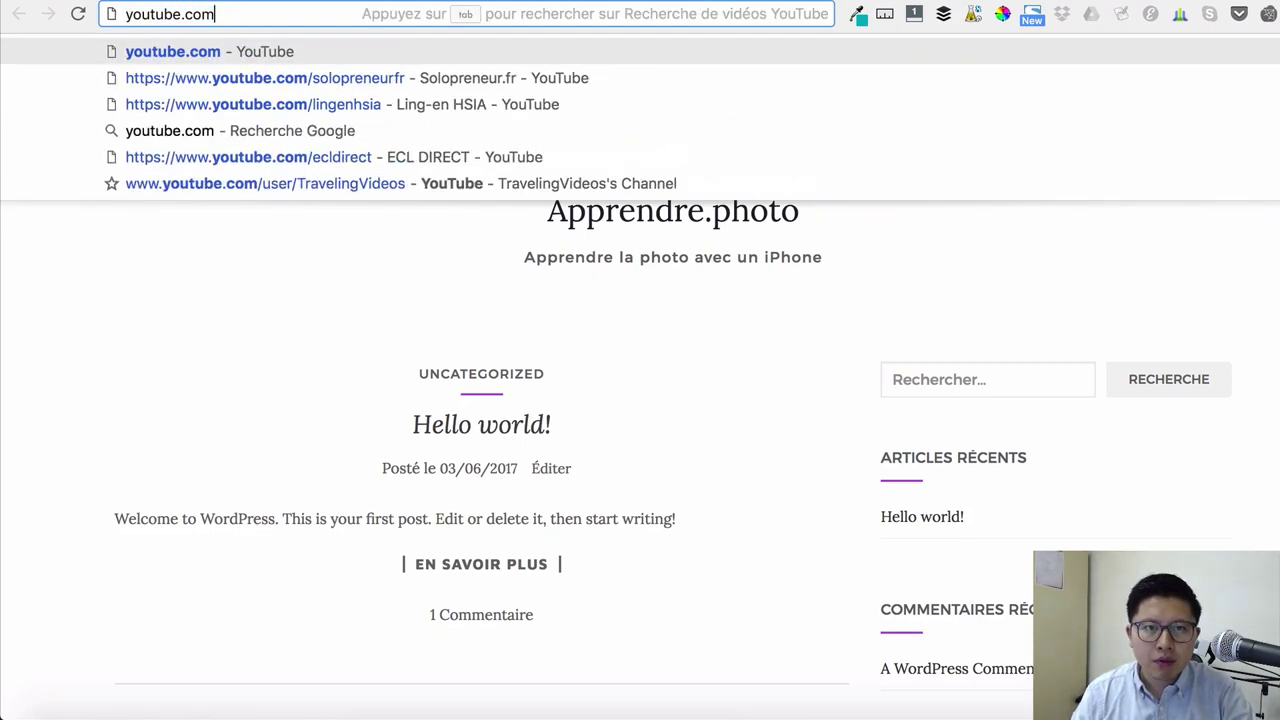
type("/")
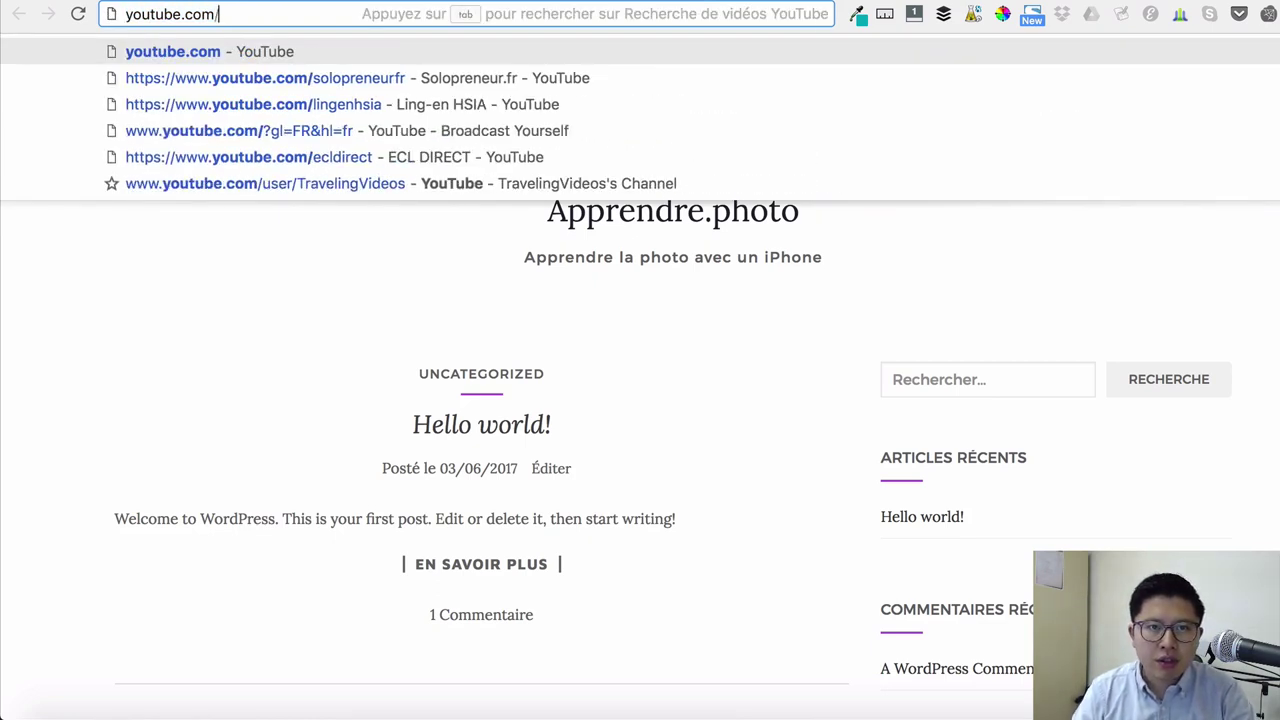
key("Down")
key("Return")
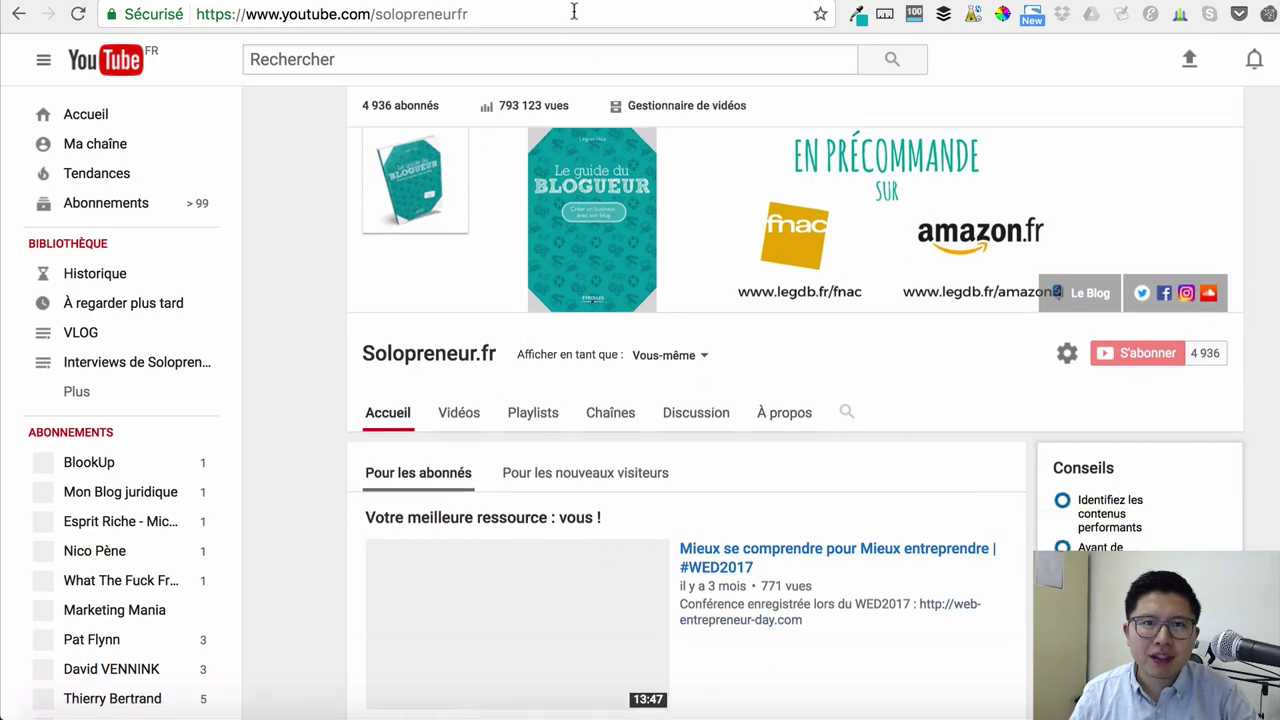
- Open the video "Mieux se comprendre pour Mieux entreprendre | #WED2017" and copy its web address
left_click(735, 568)
left_click(519, 18)
key("super+c")
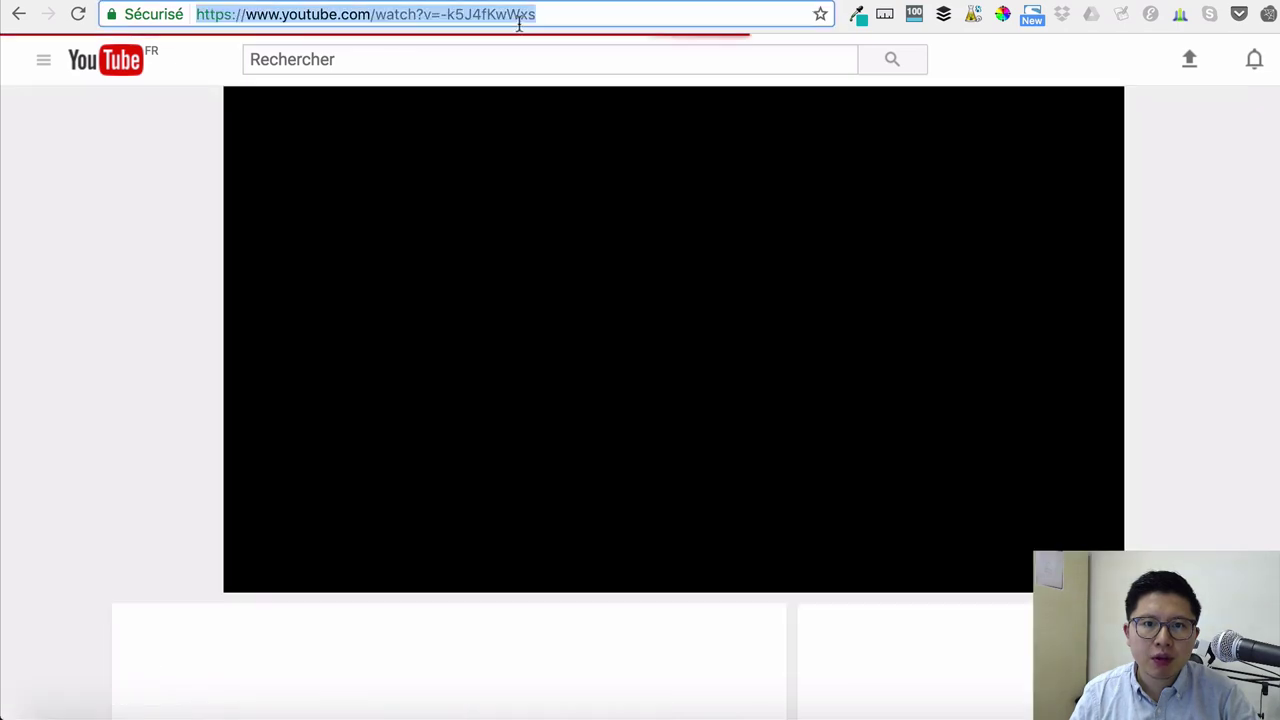
- Return to the article editor and embed the copied YouTube video on a new line below "dsfjhqsldjfh"
key("BackSpace")
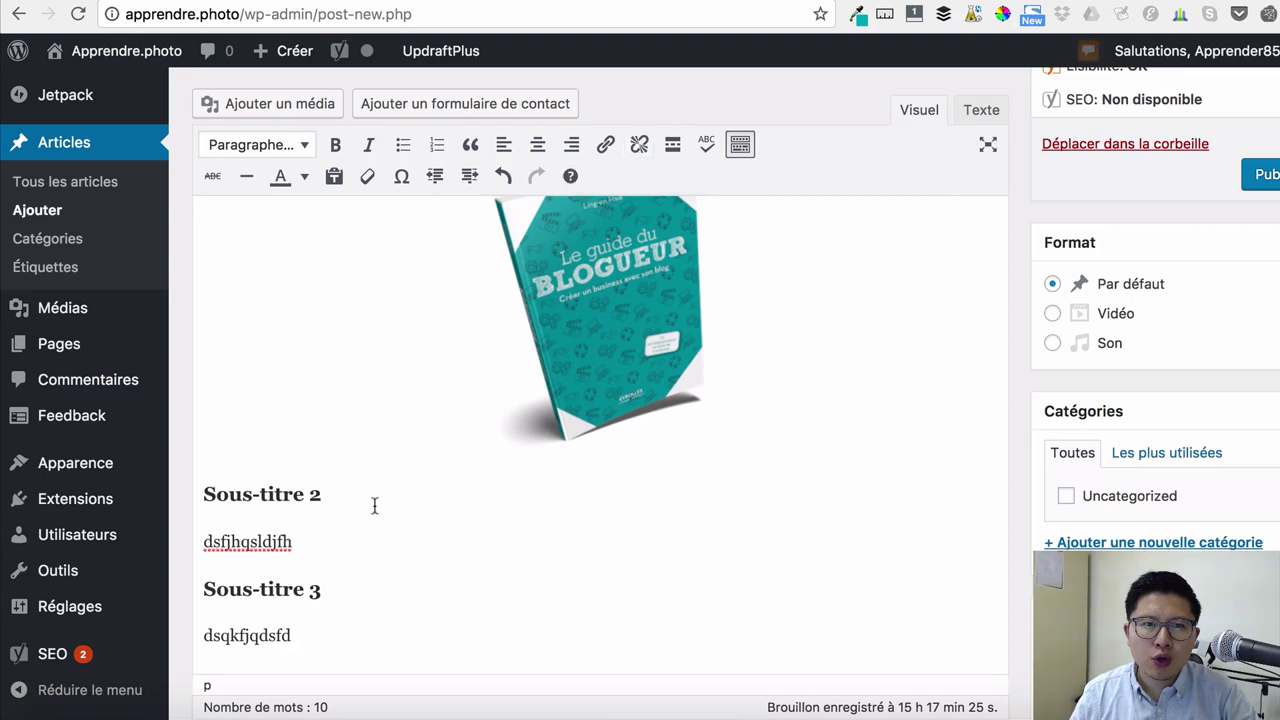
left_click_drag(340, 537, 189, 537)
left_click(323, 545)
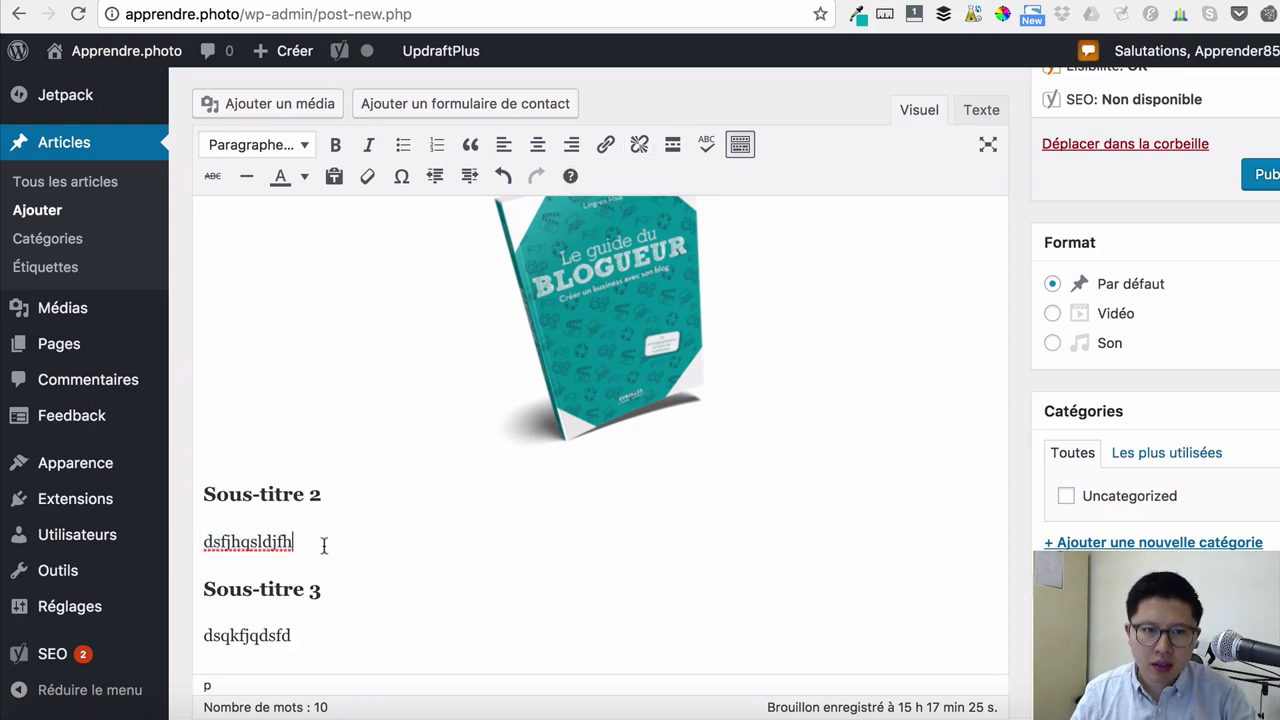
key("Return")
key("super+v")
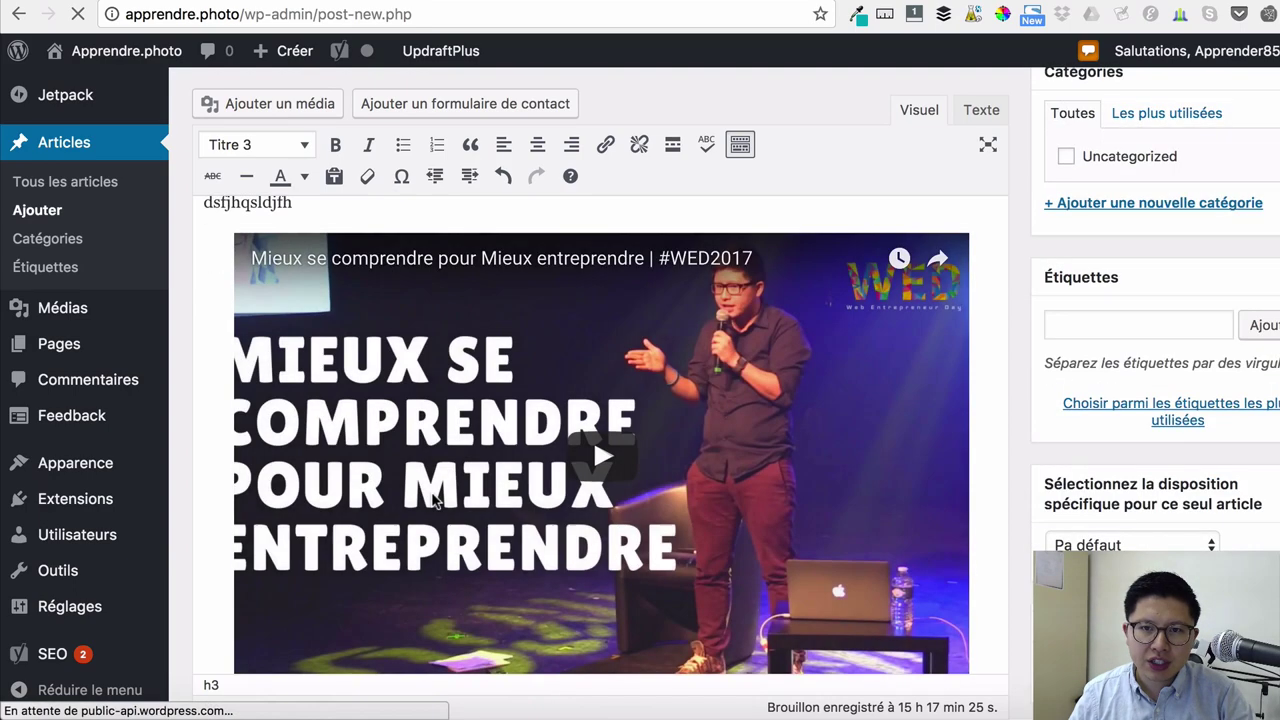
scroll(433, 501, "down", 5)
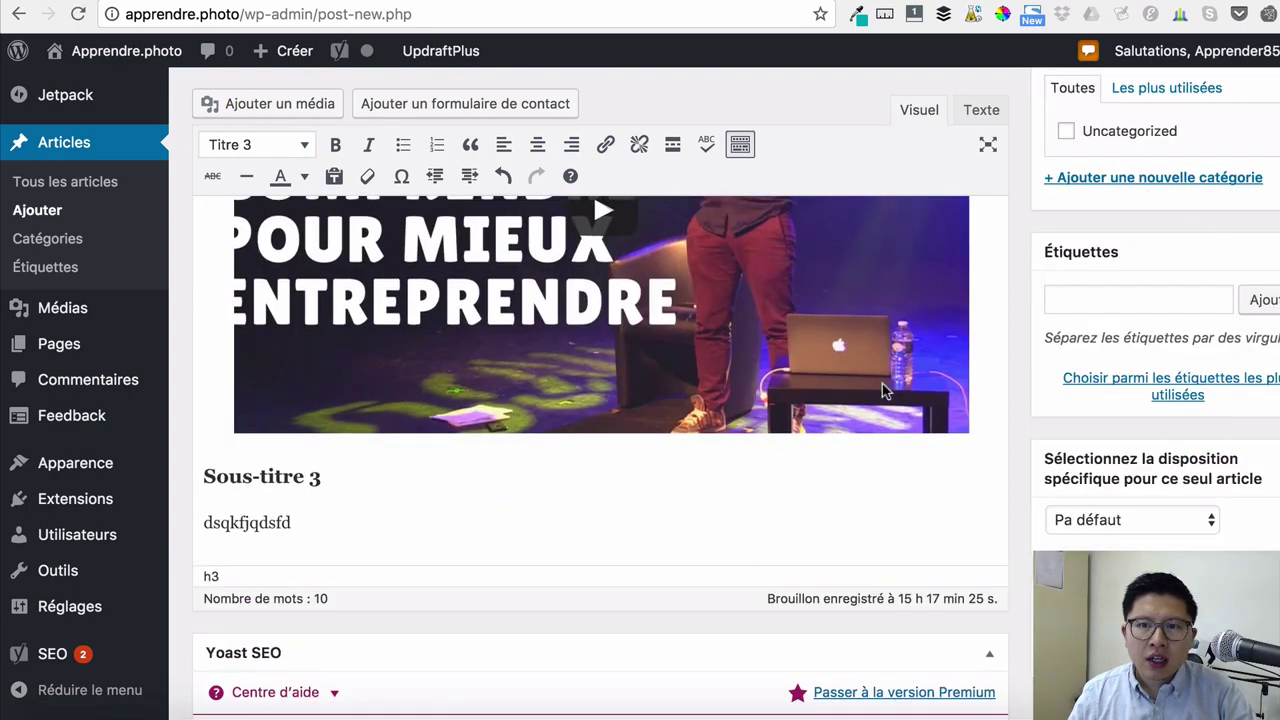
- Create the categories "Matériel", "Applications" and "Interview" from within the article, without a parent category
scroll(1109, 300, "up", 3)
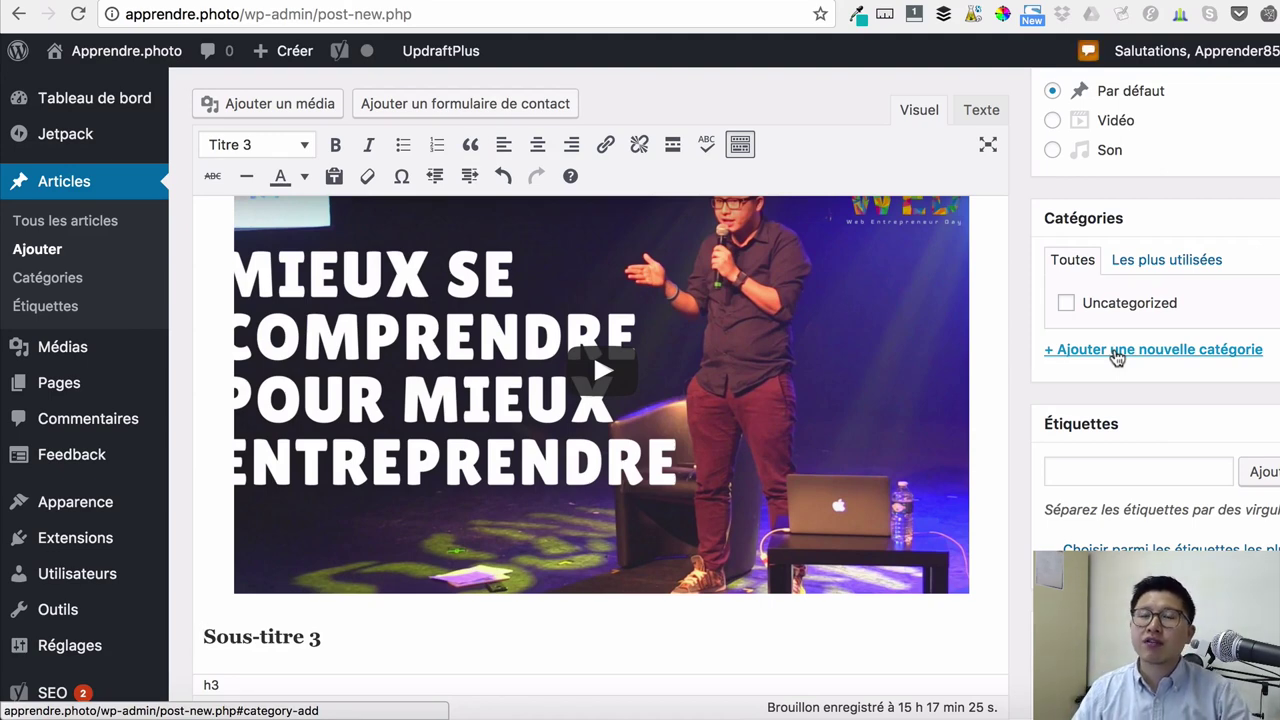
left_click(1117, 351)
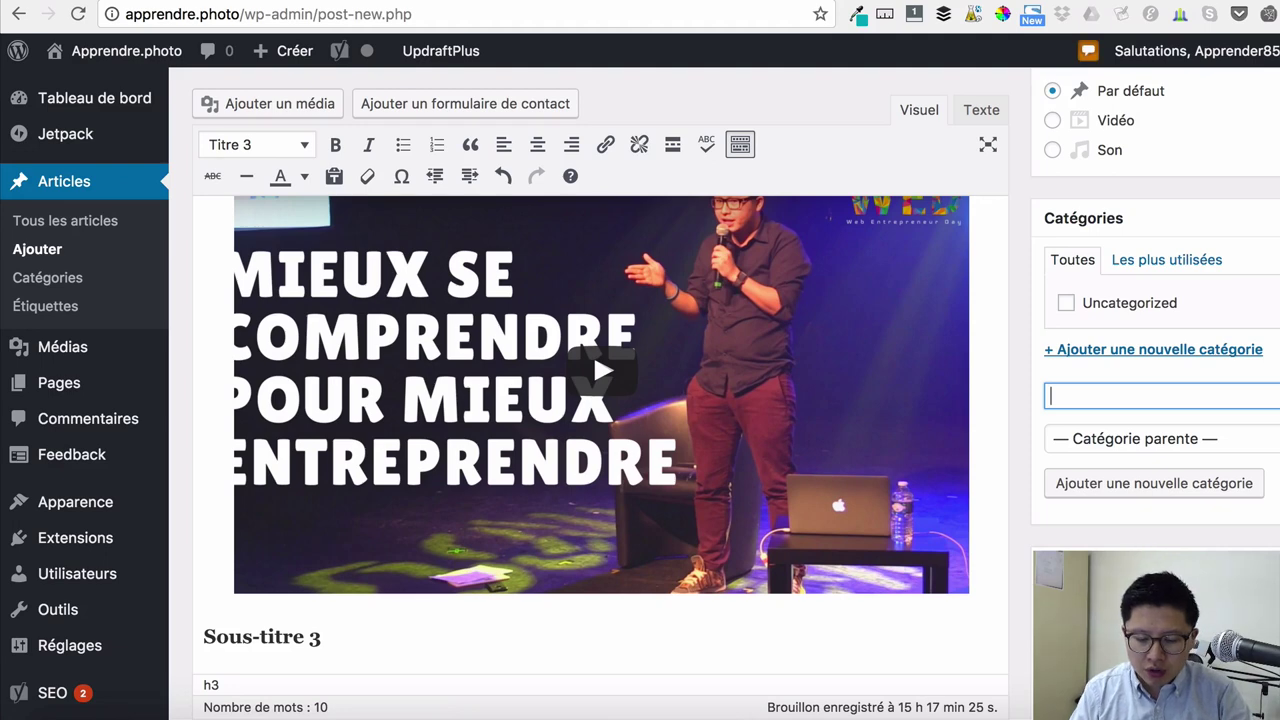
type("Matériel")
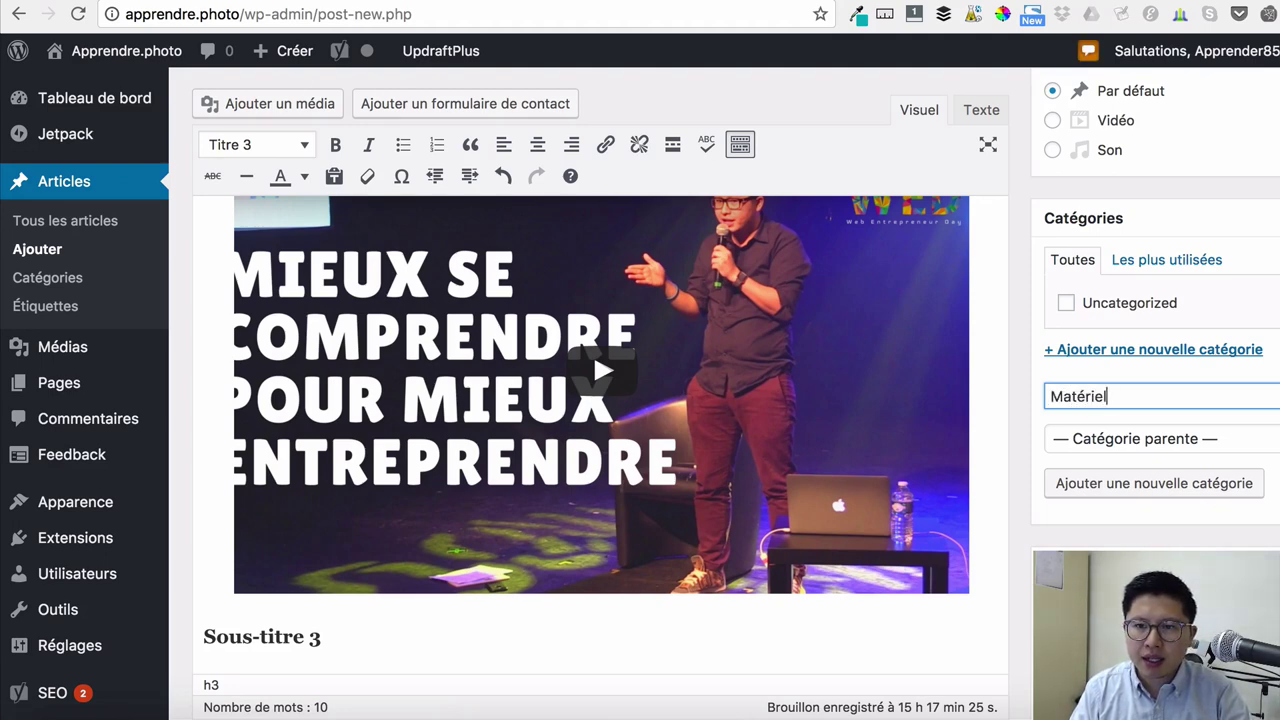
key("Return")
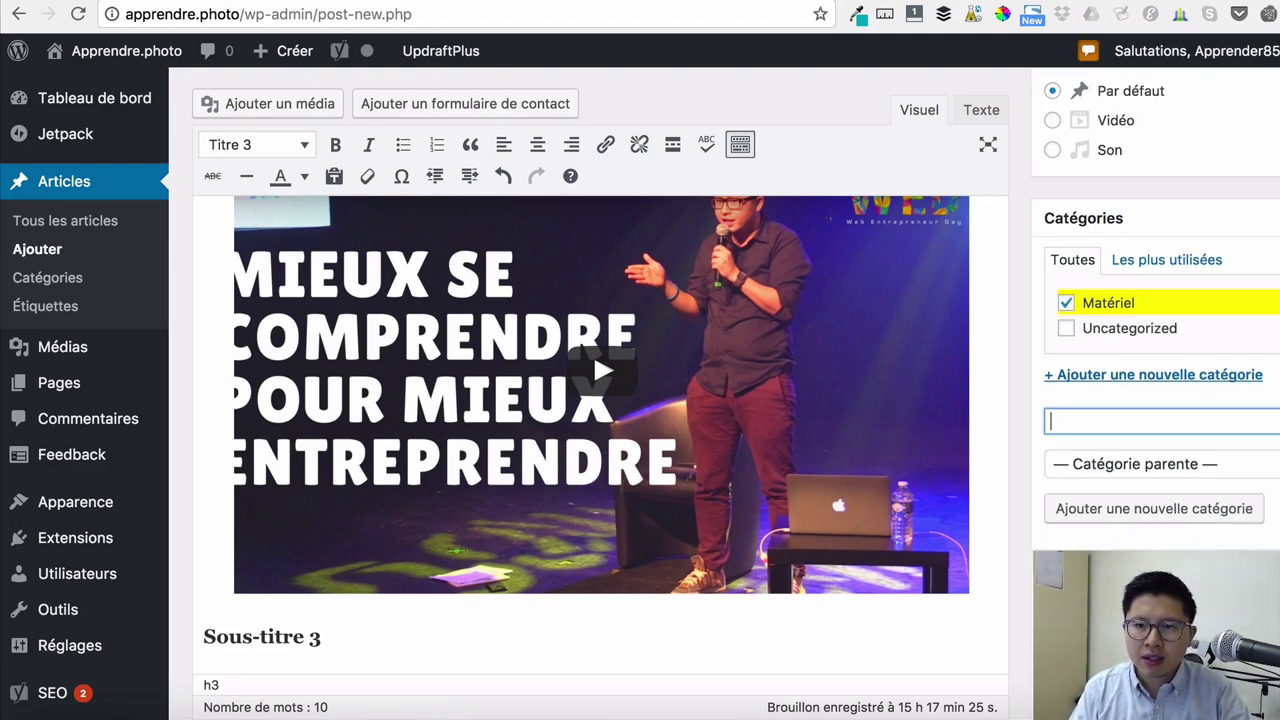
type("Applications")
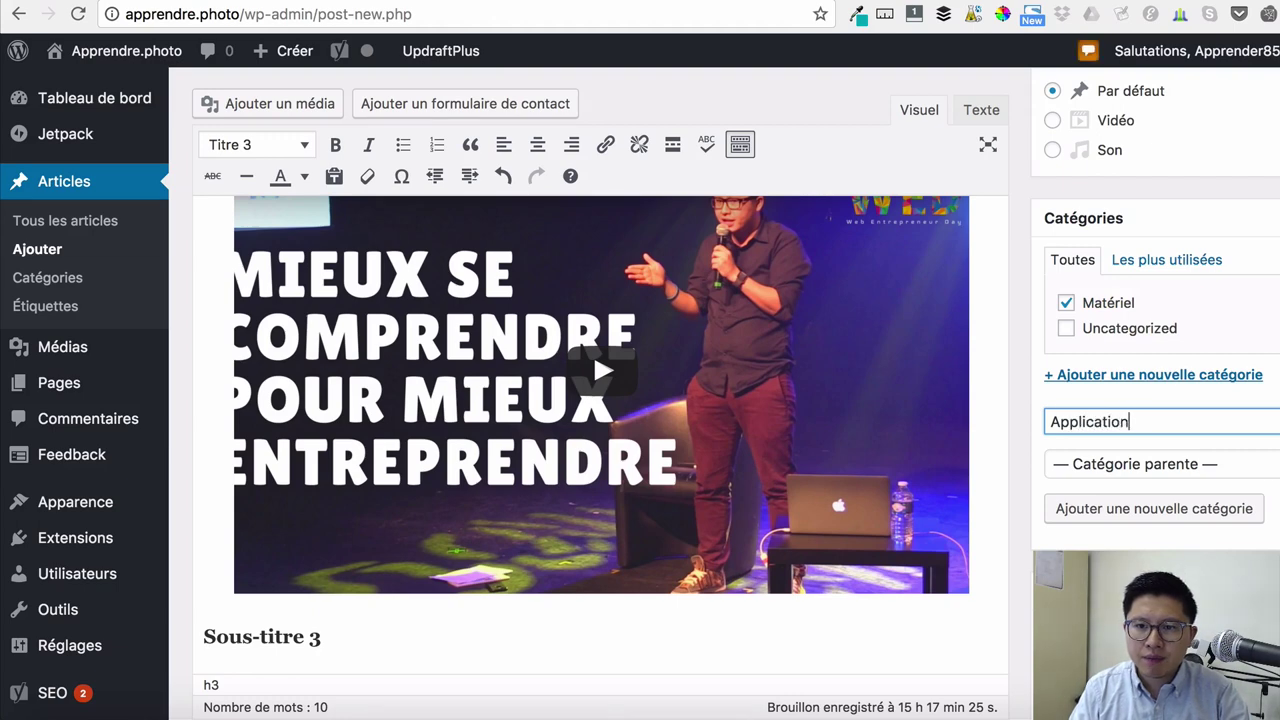
key("Return")
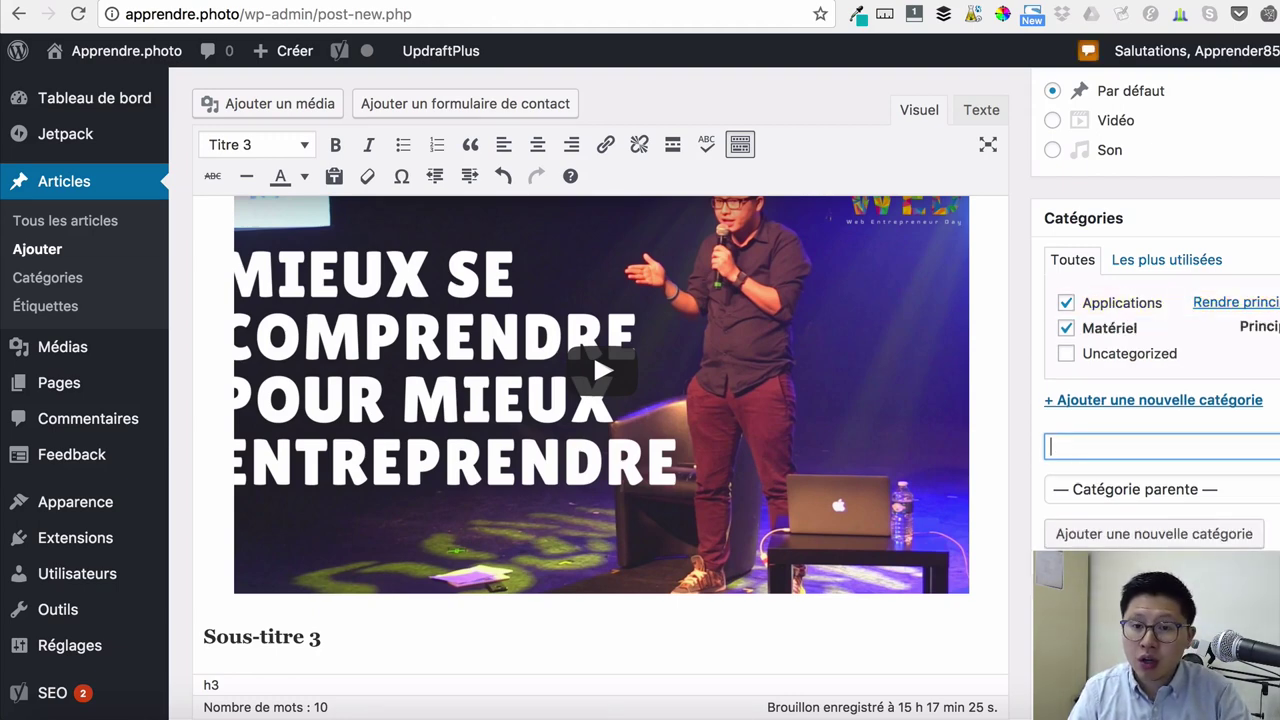
type("Interview")
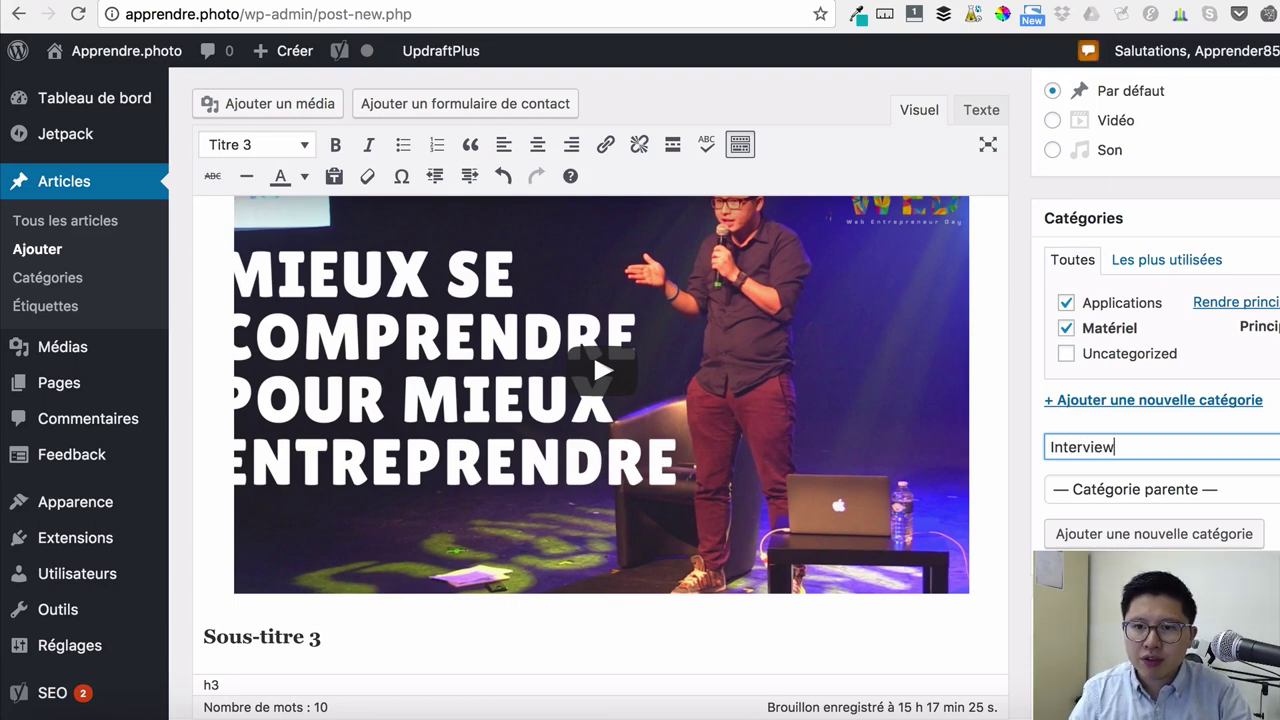
left_click(1143, 534)
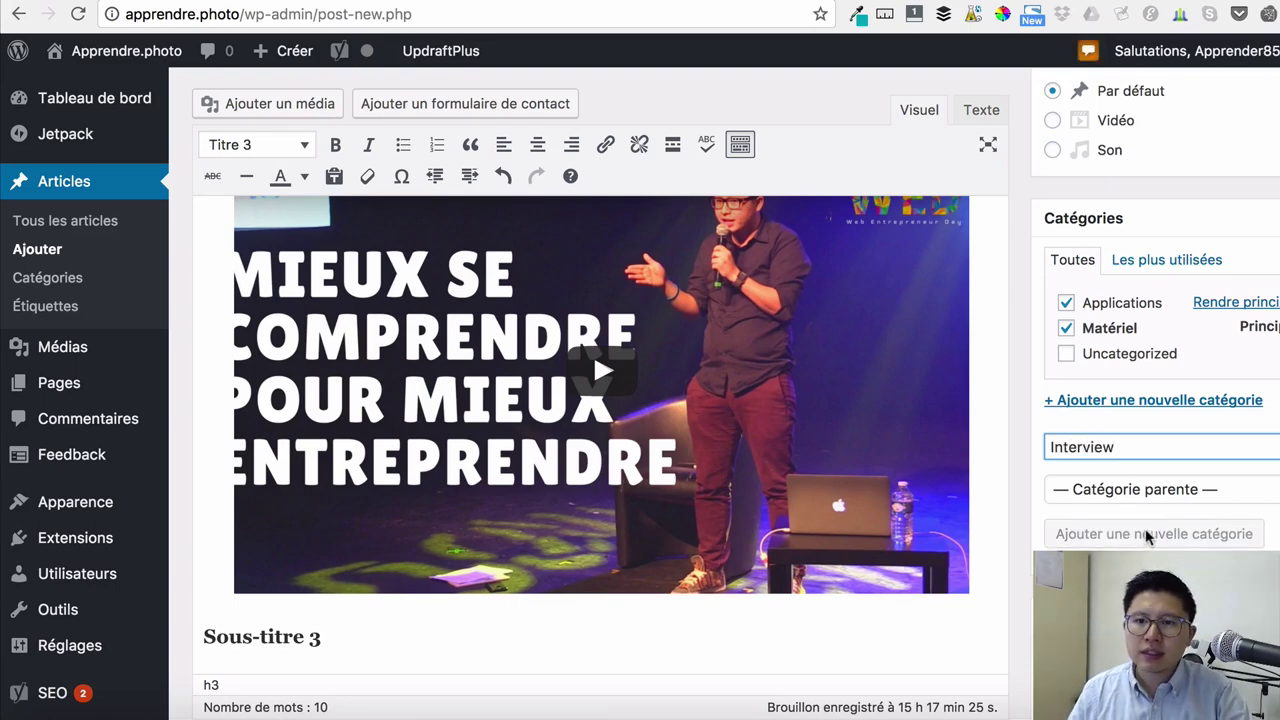
scroll(1168, 372, "down", 2)
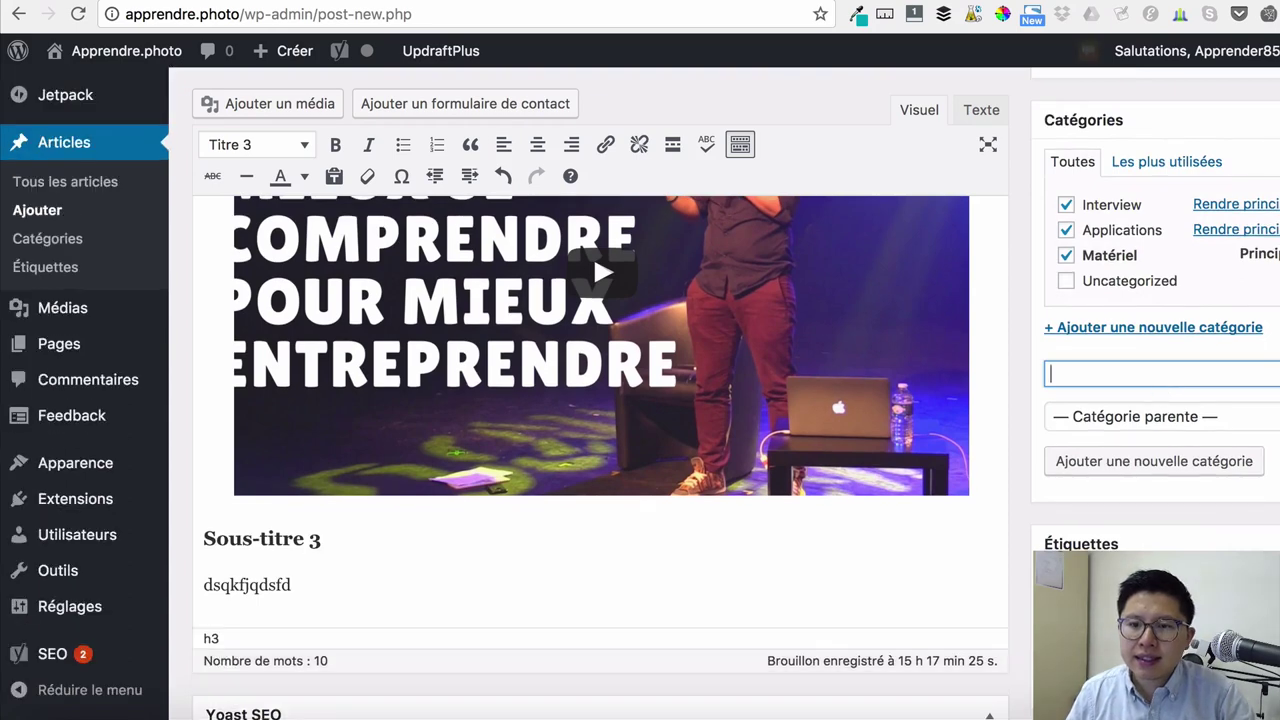
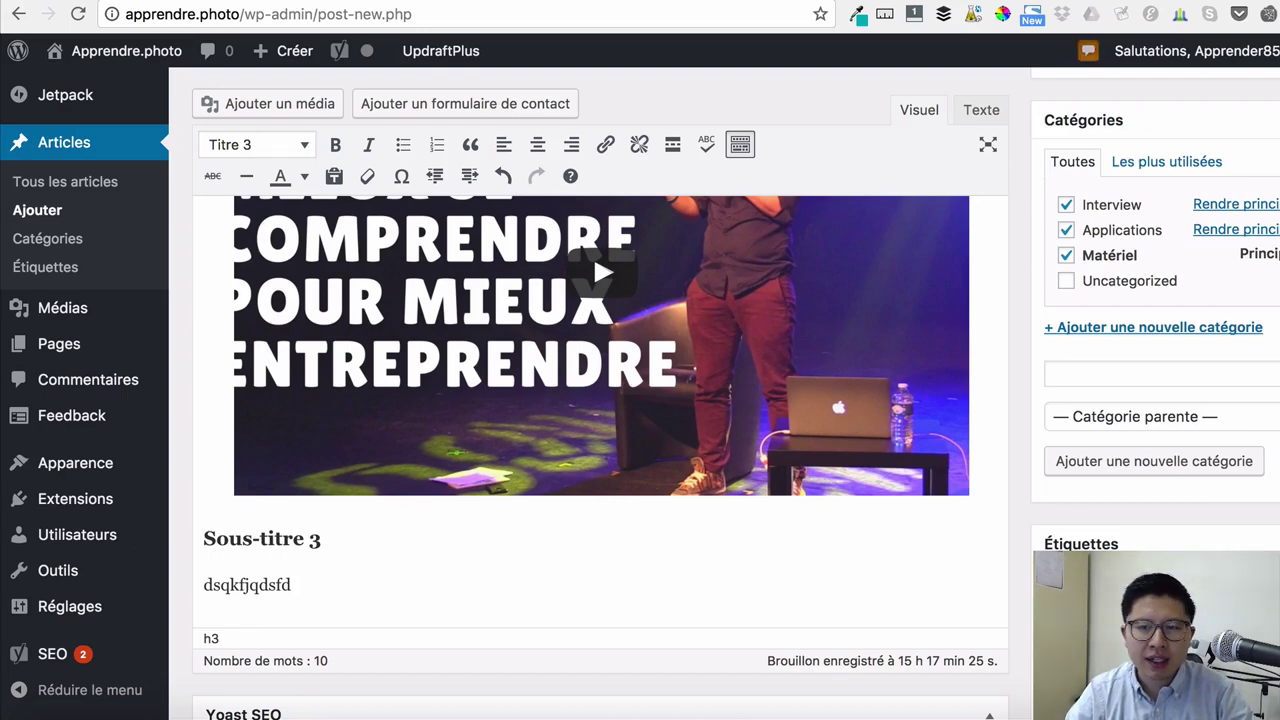
- Set the article's Yoast SEO title to "Achetez un iPhone pas cher !"
scroll(786, 429, "down", 5)
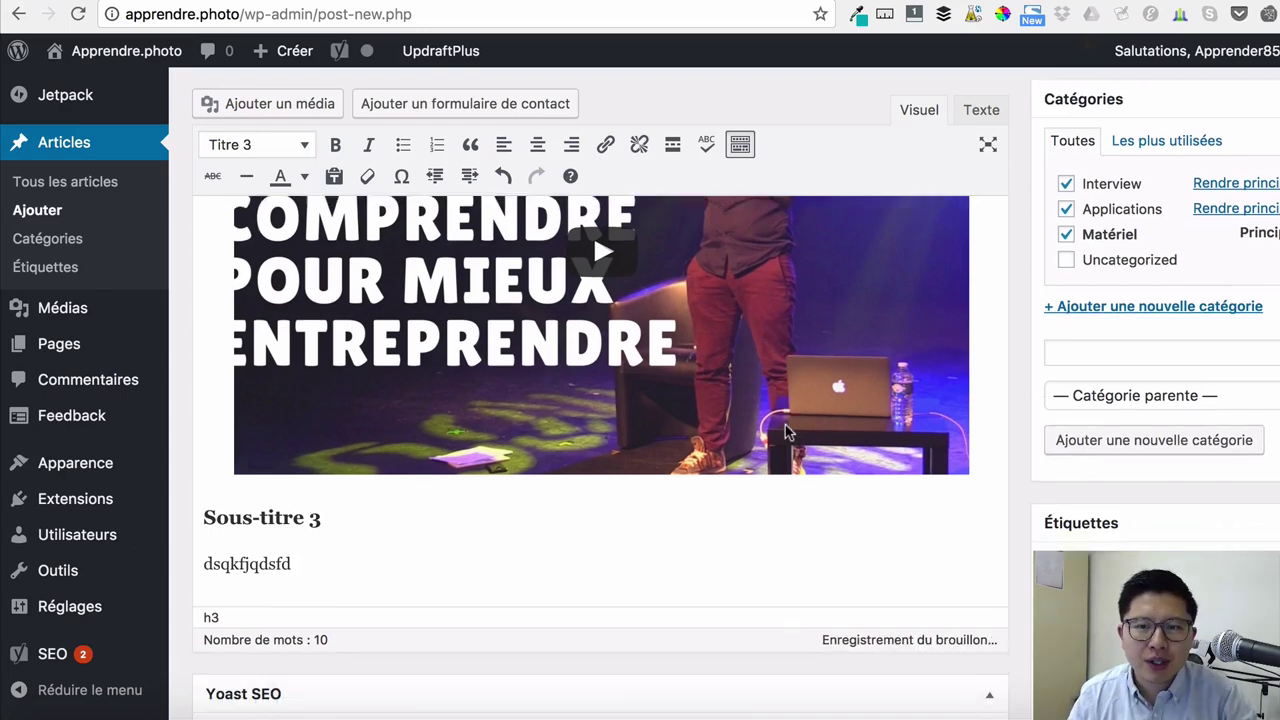
scroll(450, 405, "up", 8)
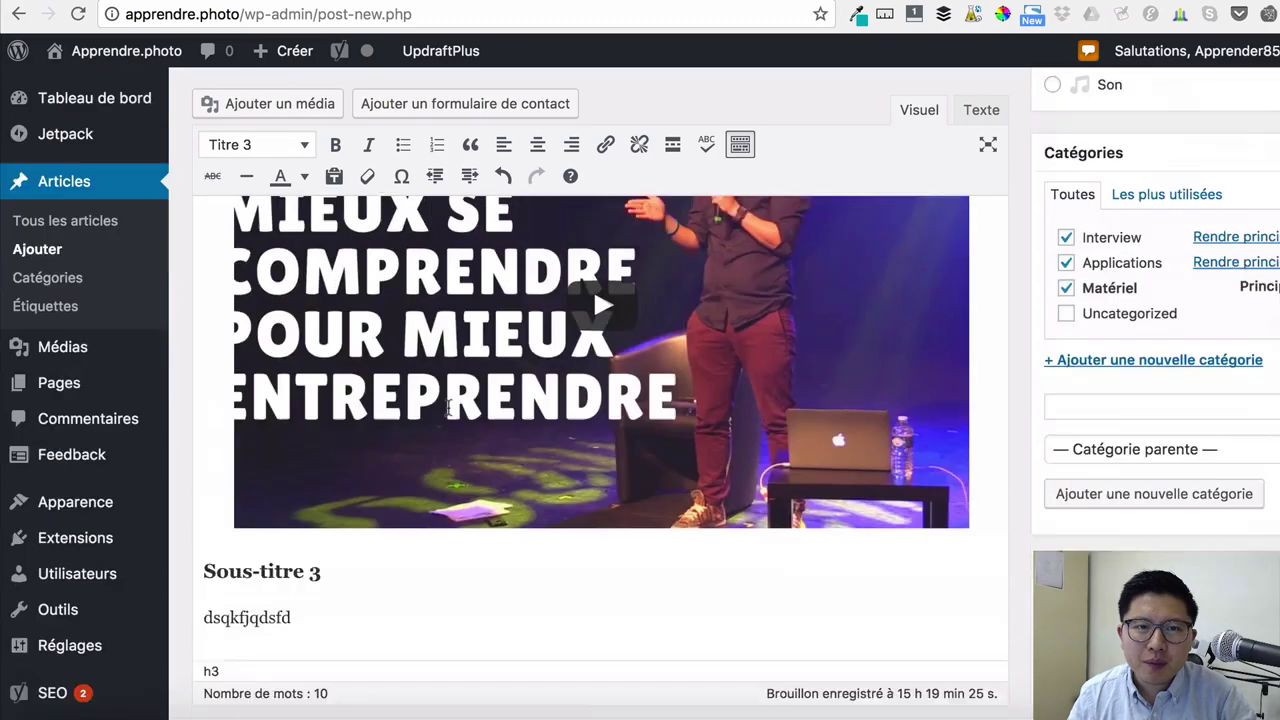
scroll(452, 408, "down", 10)
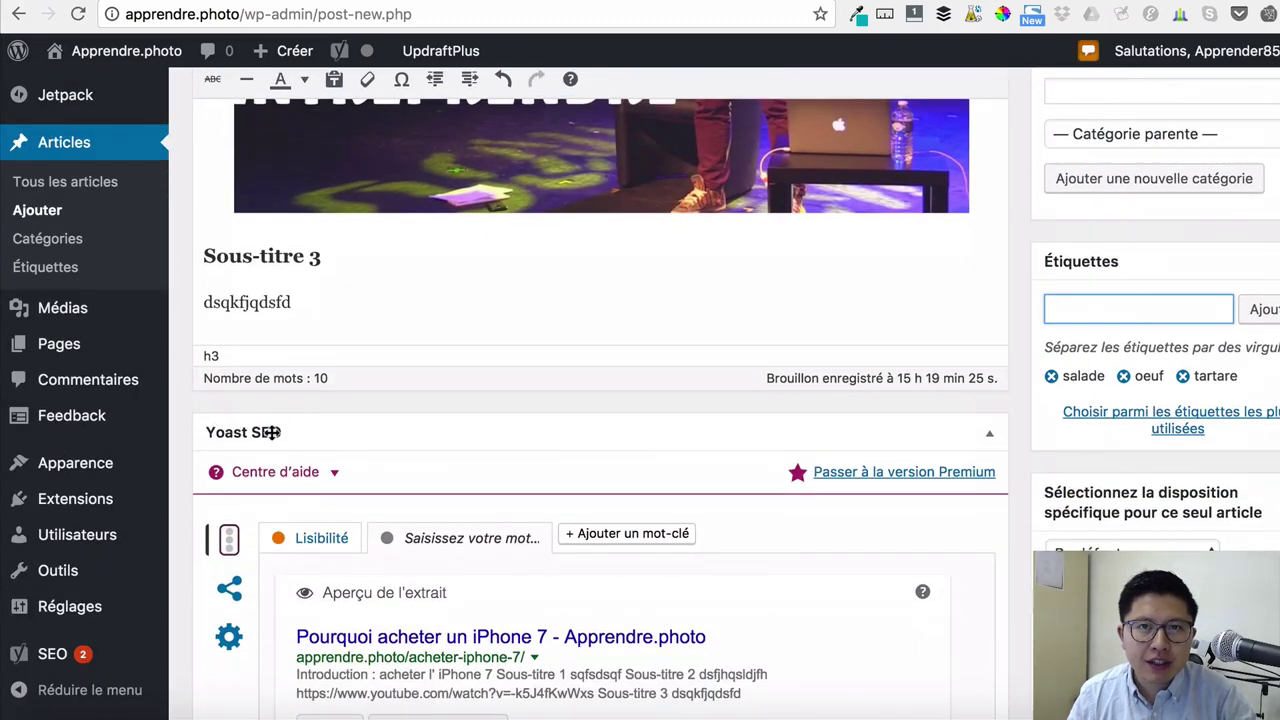
scroll(270, 432, "down", 2)
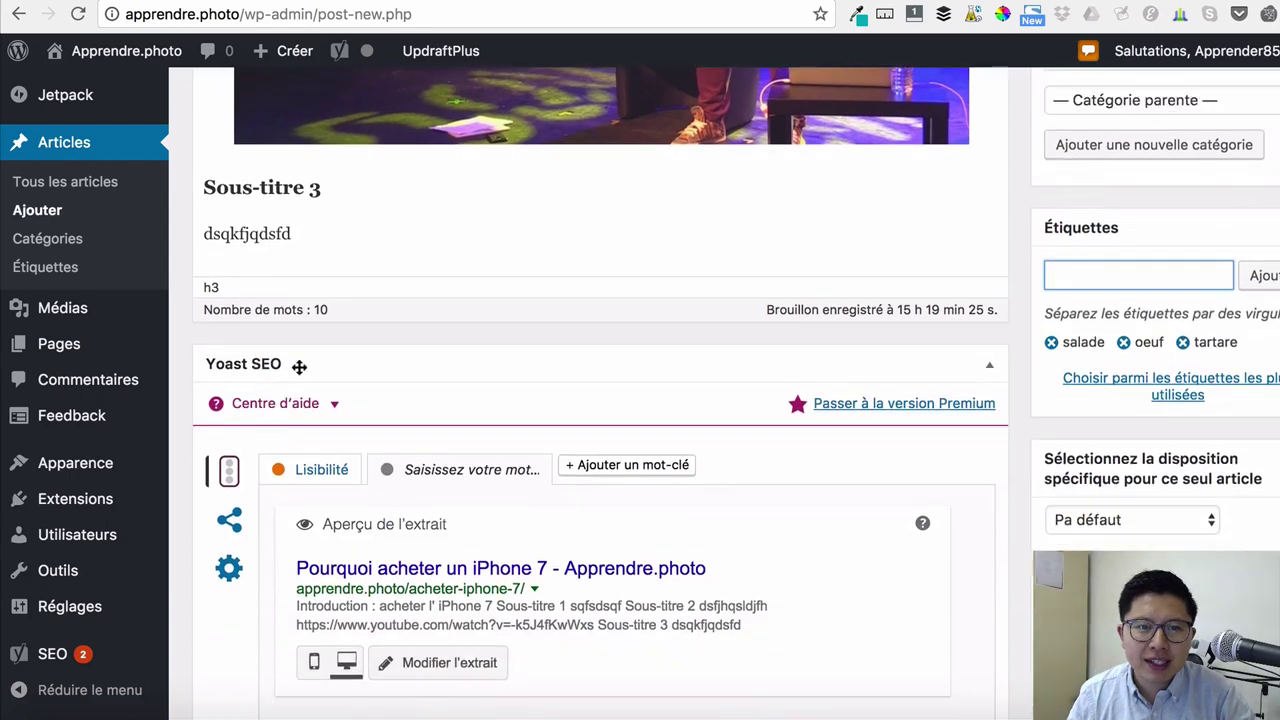
scroll(300, 375, "down", 2)
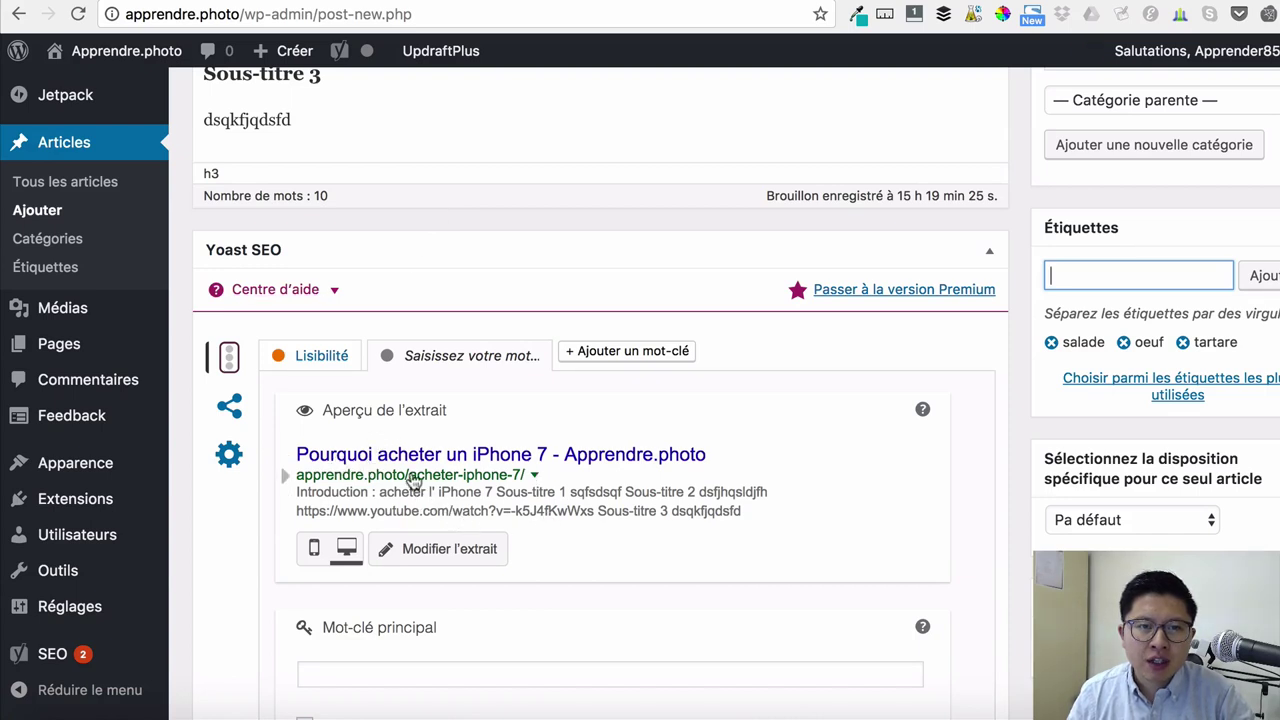
left_click(417, 460)
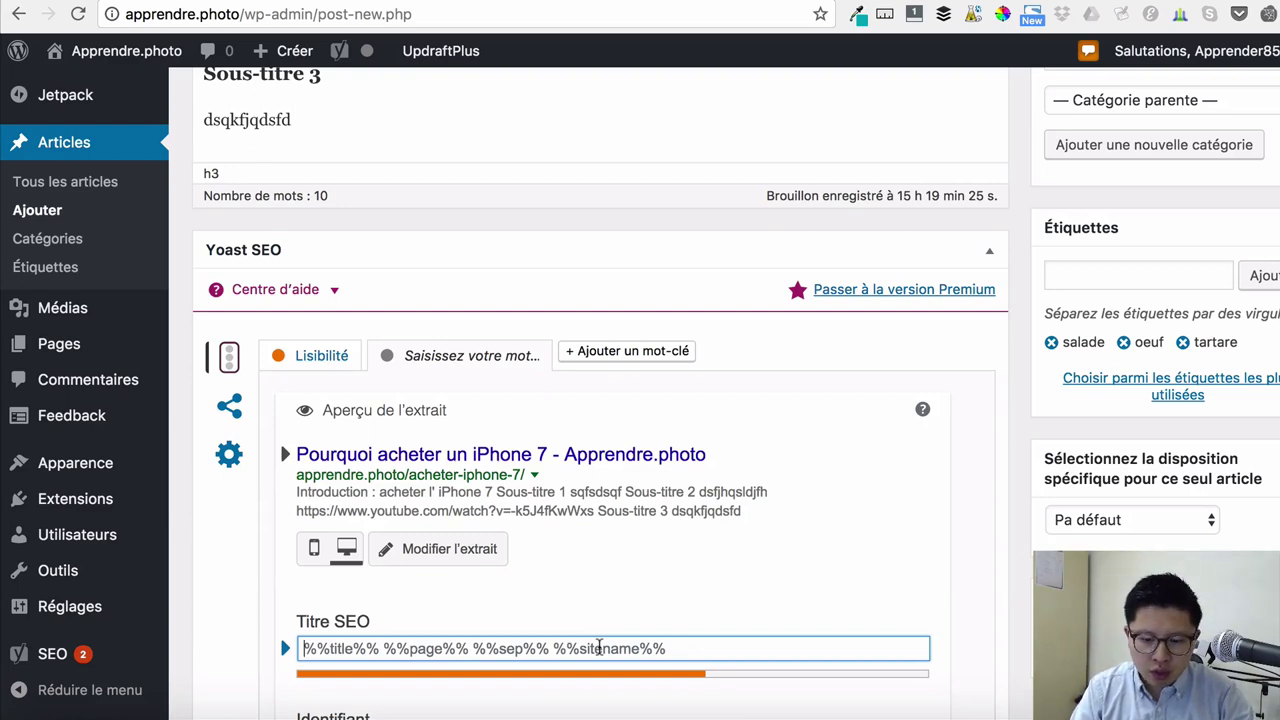
key("ctrl+a")
type("Achetez u")
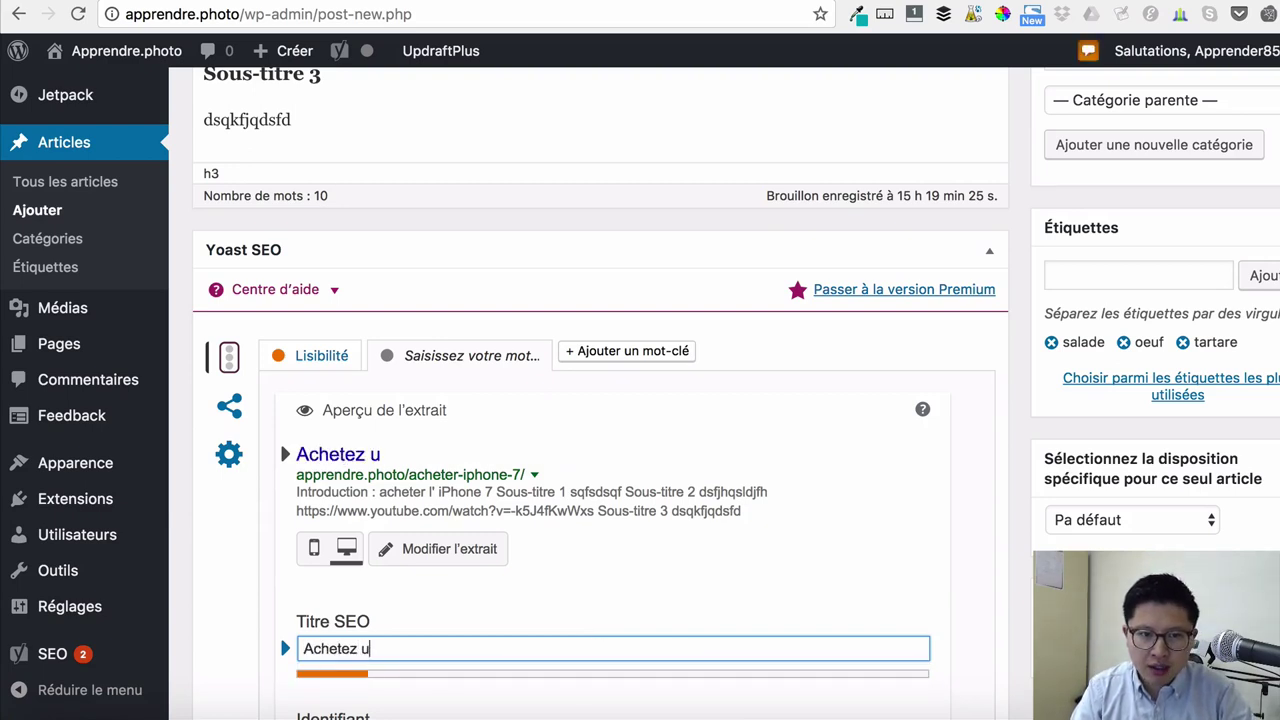
type("n iPhone !")
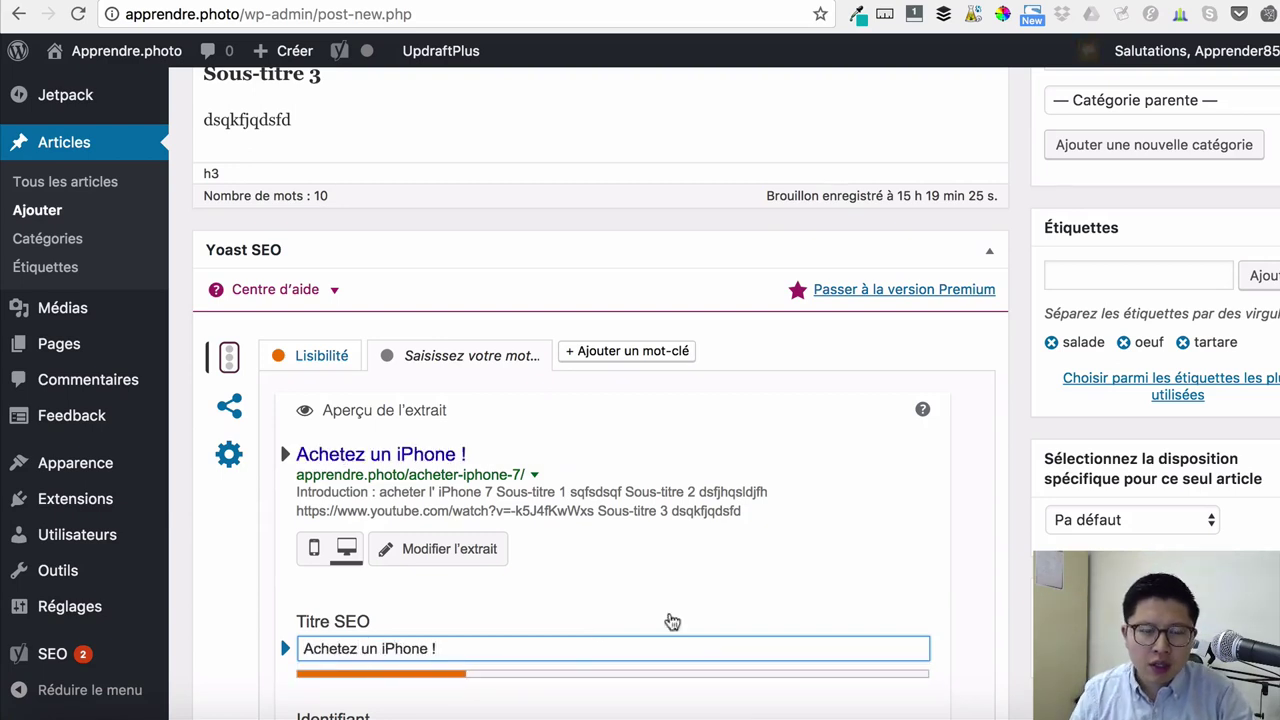
key("BackSpace")
key("BackSpace")
type("pas cher !")
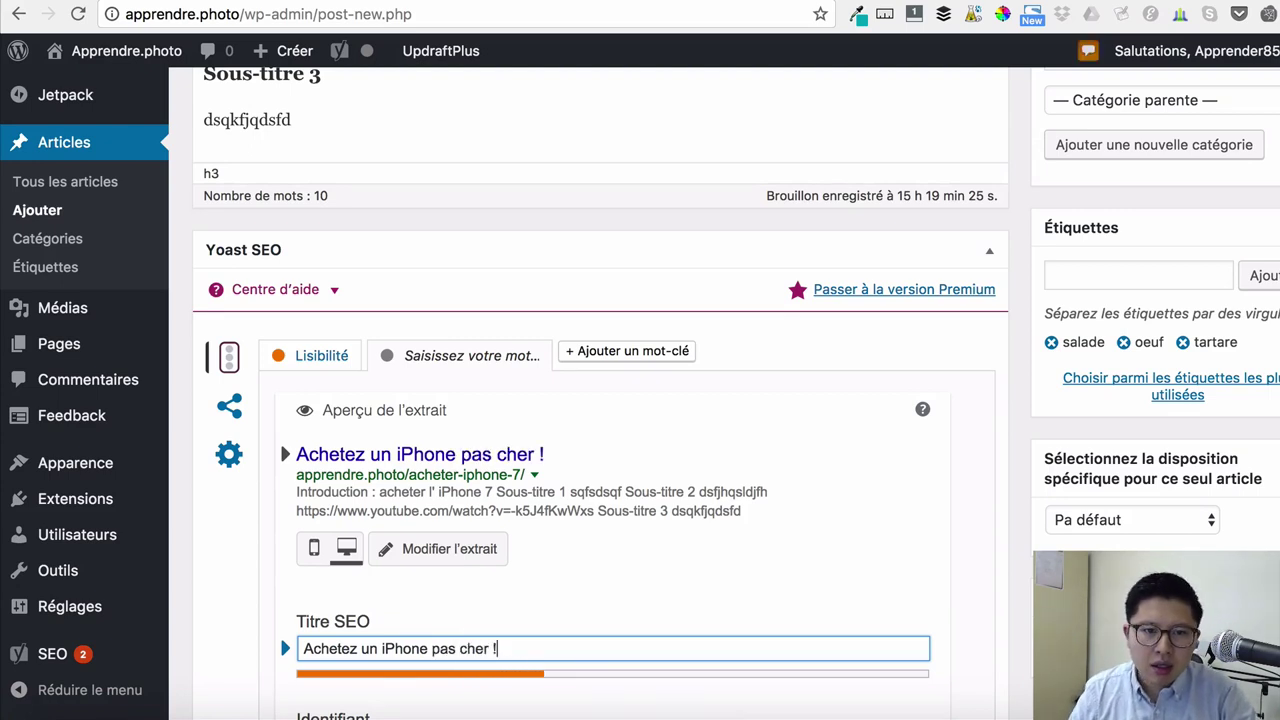
- Enter "Bons plans pour acheter un iPhone pas cher. dsfqsfd" as the article's meta description in Yoast SEO
scroll(668, 517, "down", 5)
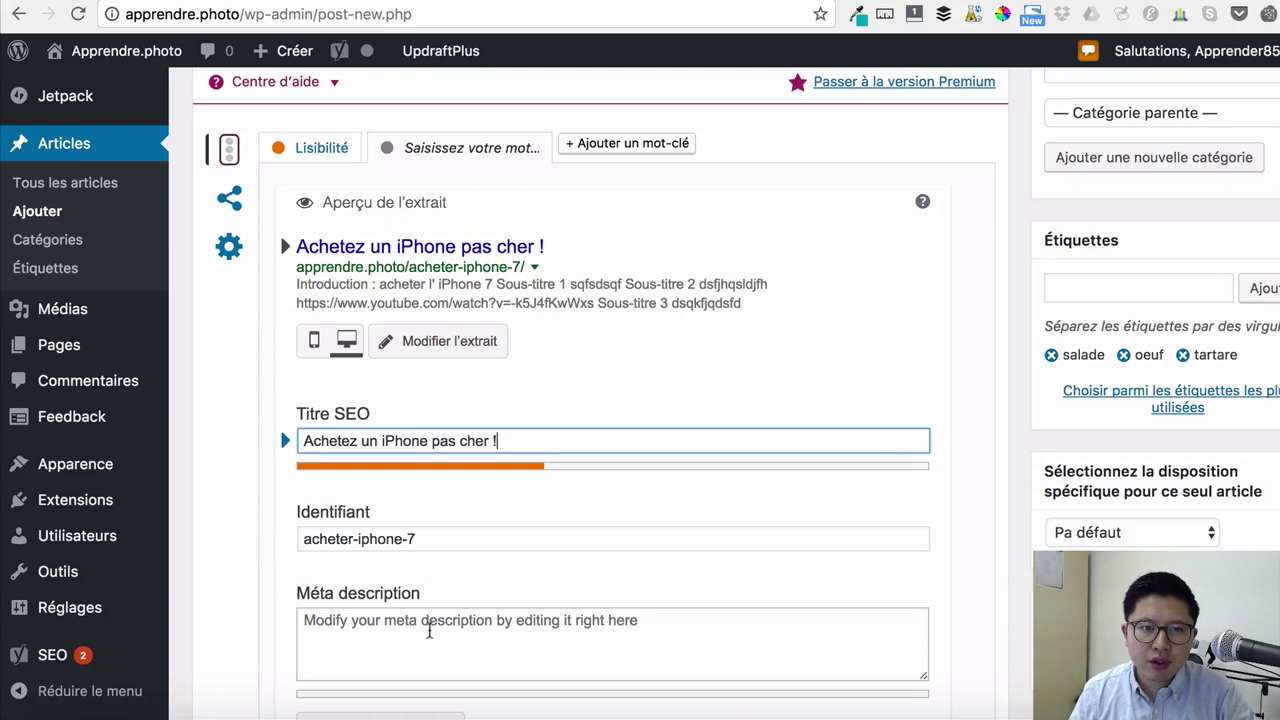
left_click(471, 632)
type("Bon")
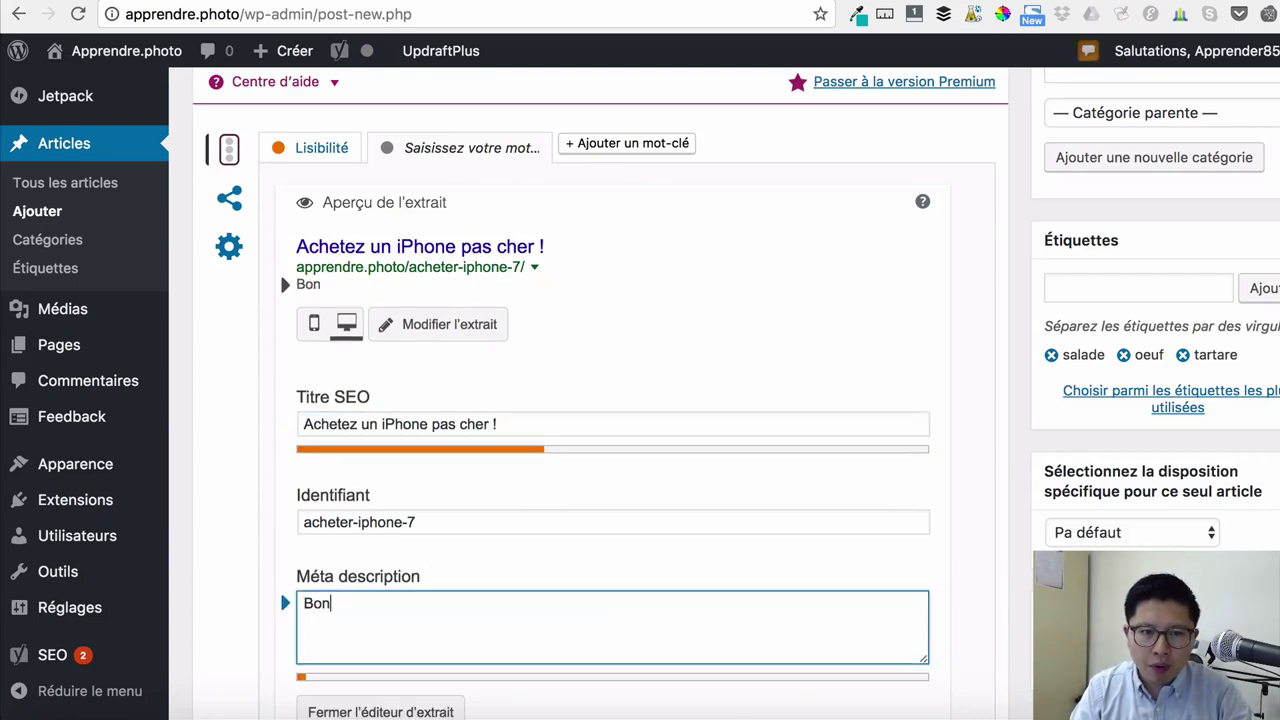
type("s plans pour achet")
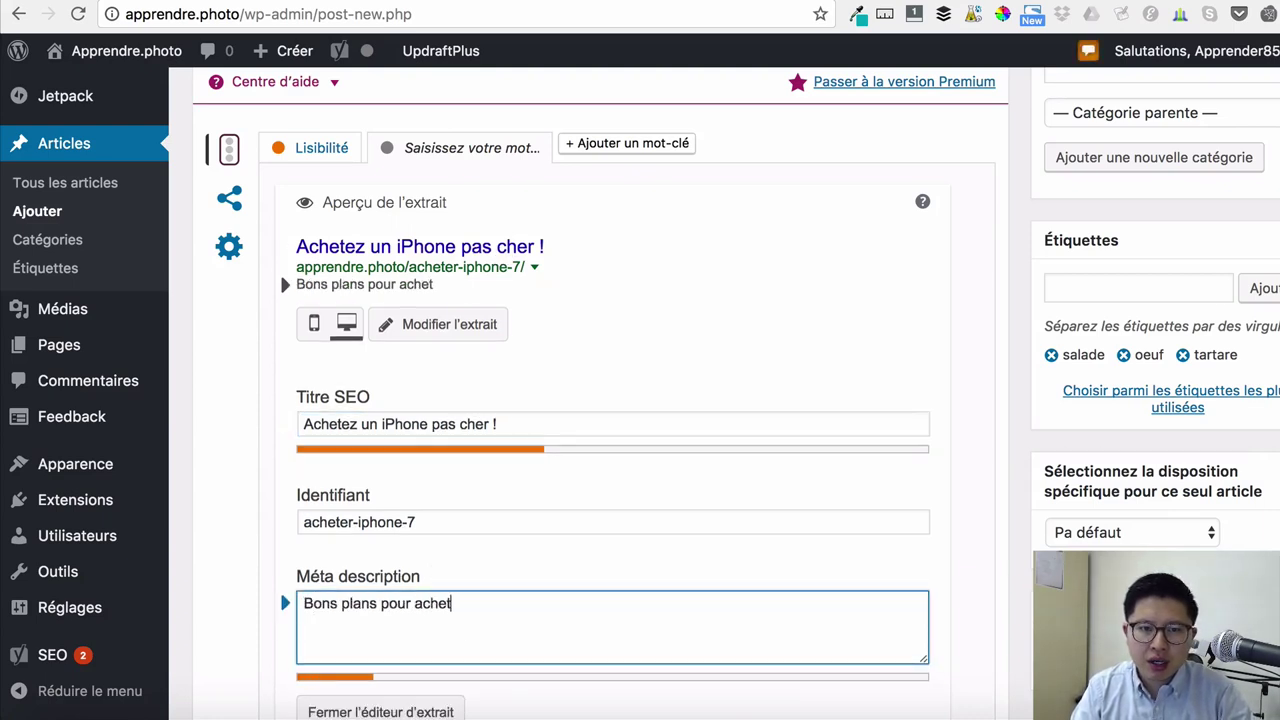
type("er un iPhone pas c")
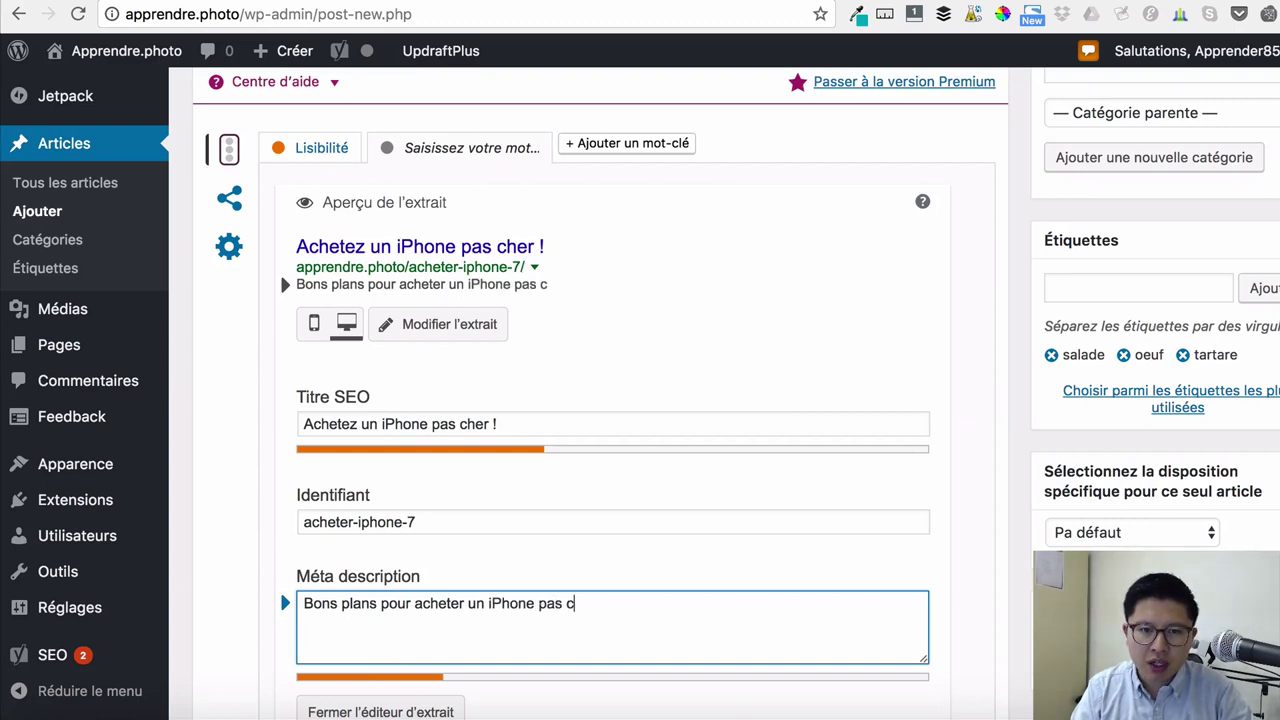
type("her.")
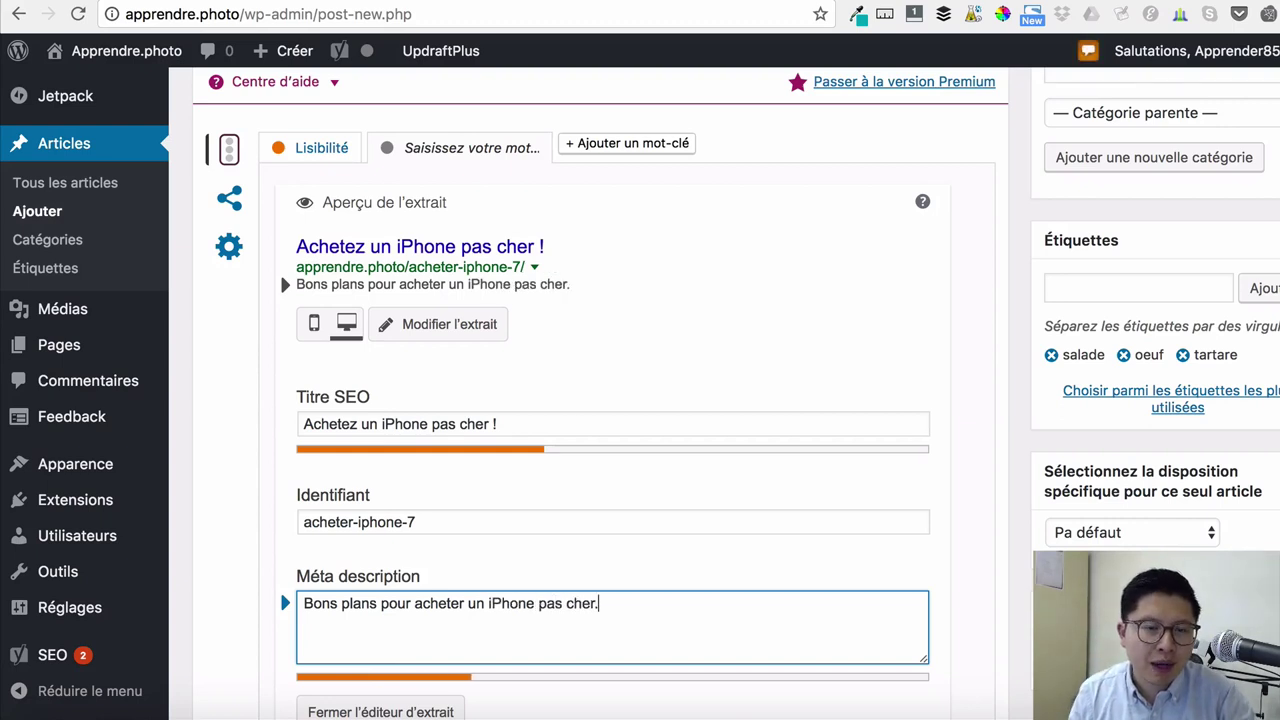
left_click(231, 512)
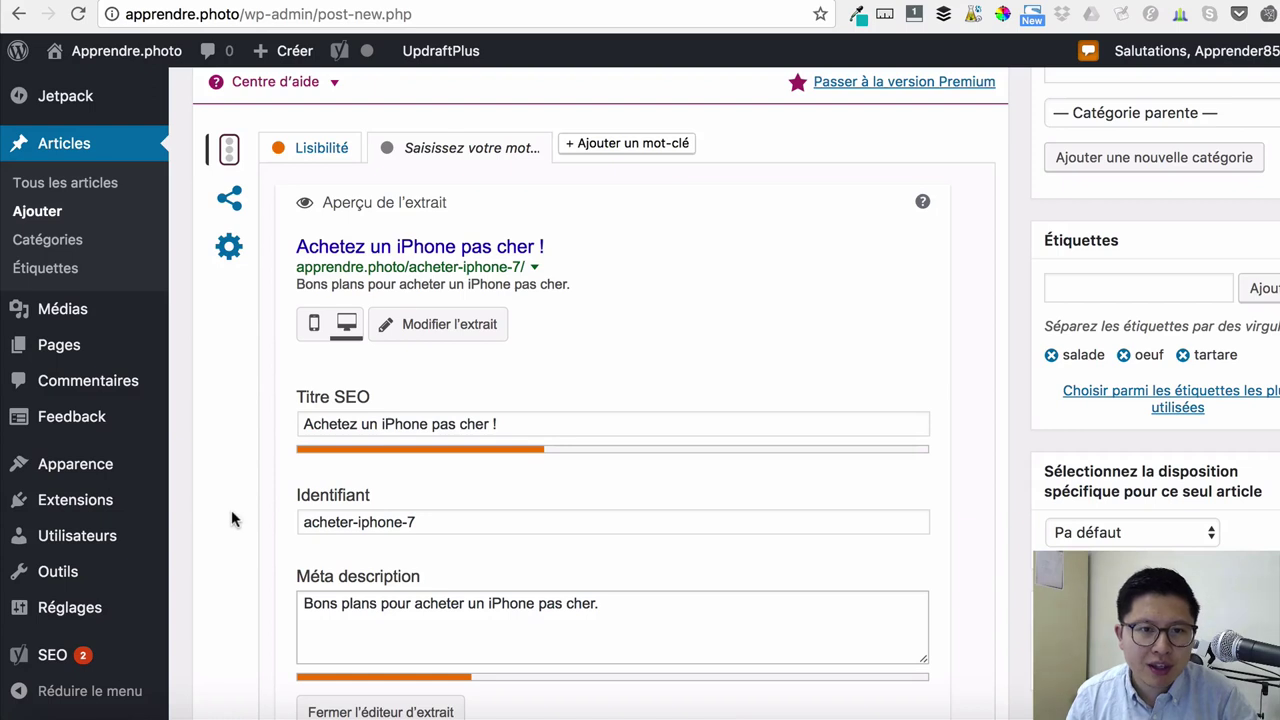
left_click(676, 610)
type("dsfqsfd")
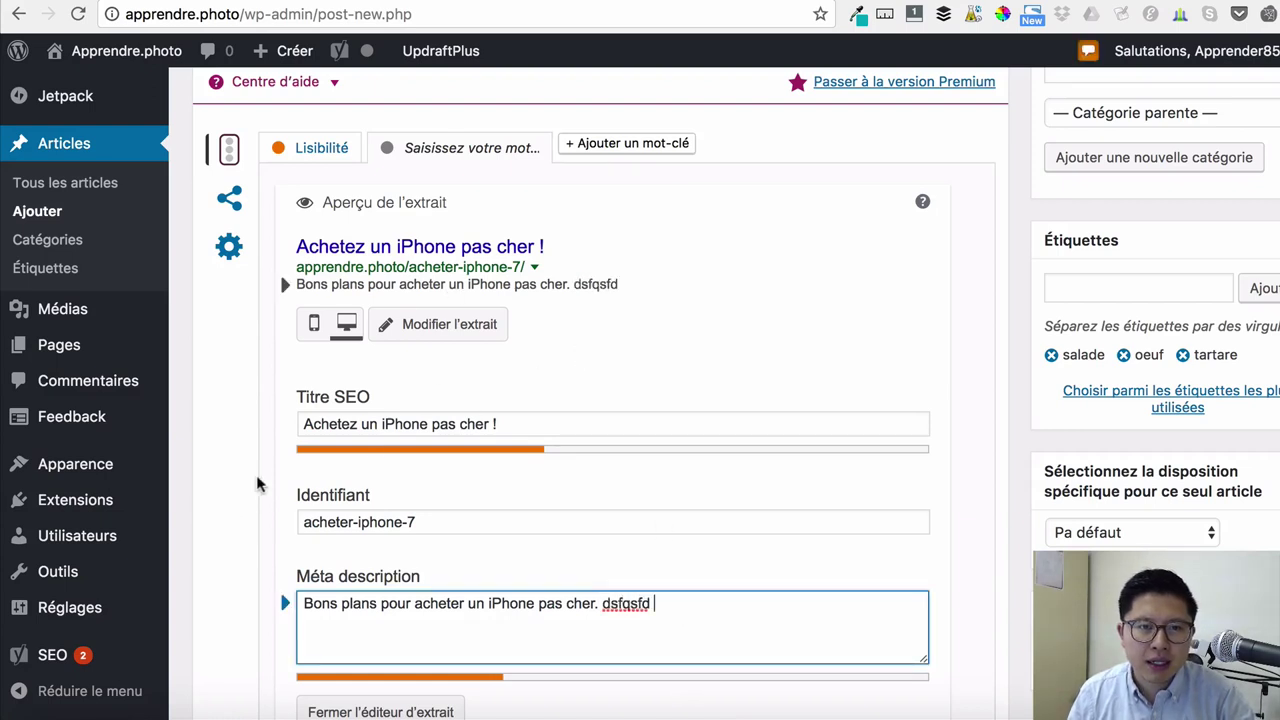
left_click(218, 476)
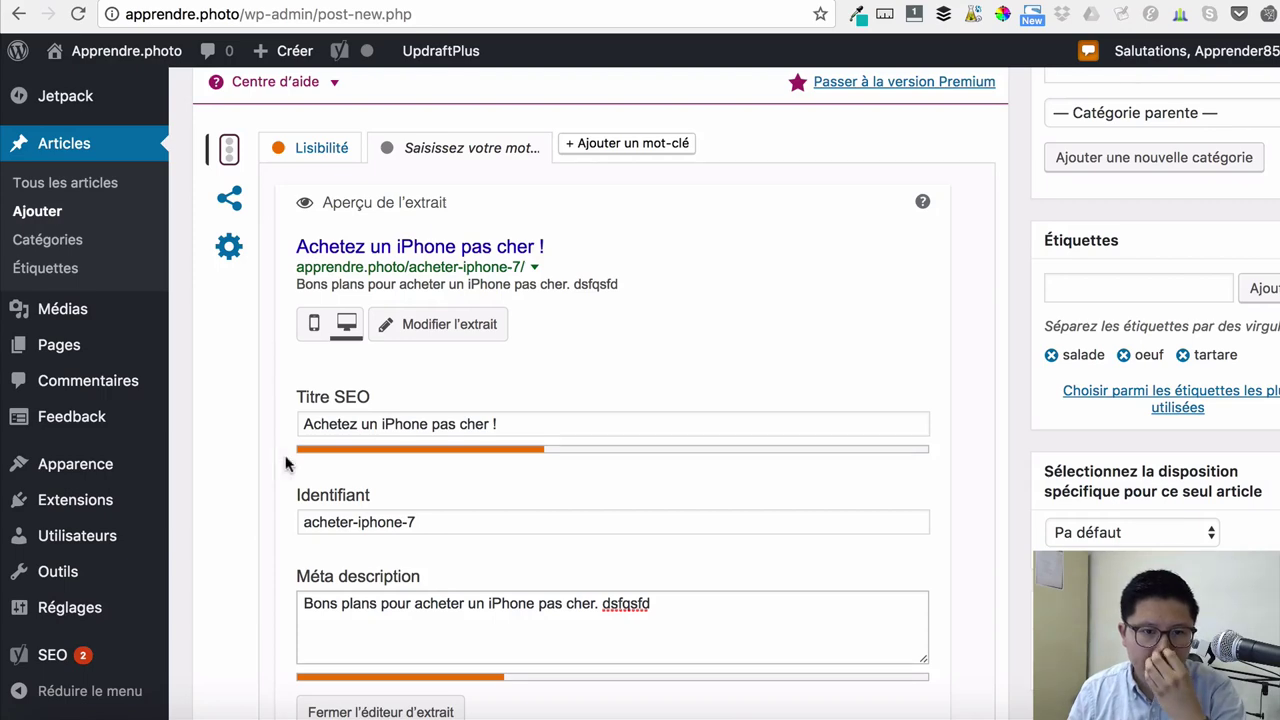
- Open the article's Yoast social sharing settings and examine the Facebook title, description and image options
scroll(285, 462, "down", 3)
scroll(285, 462, "up", 3)
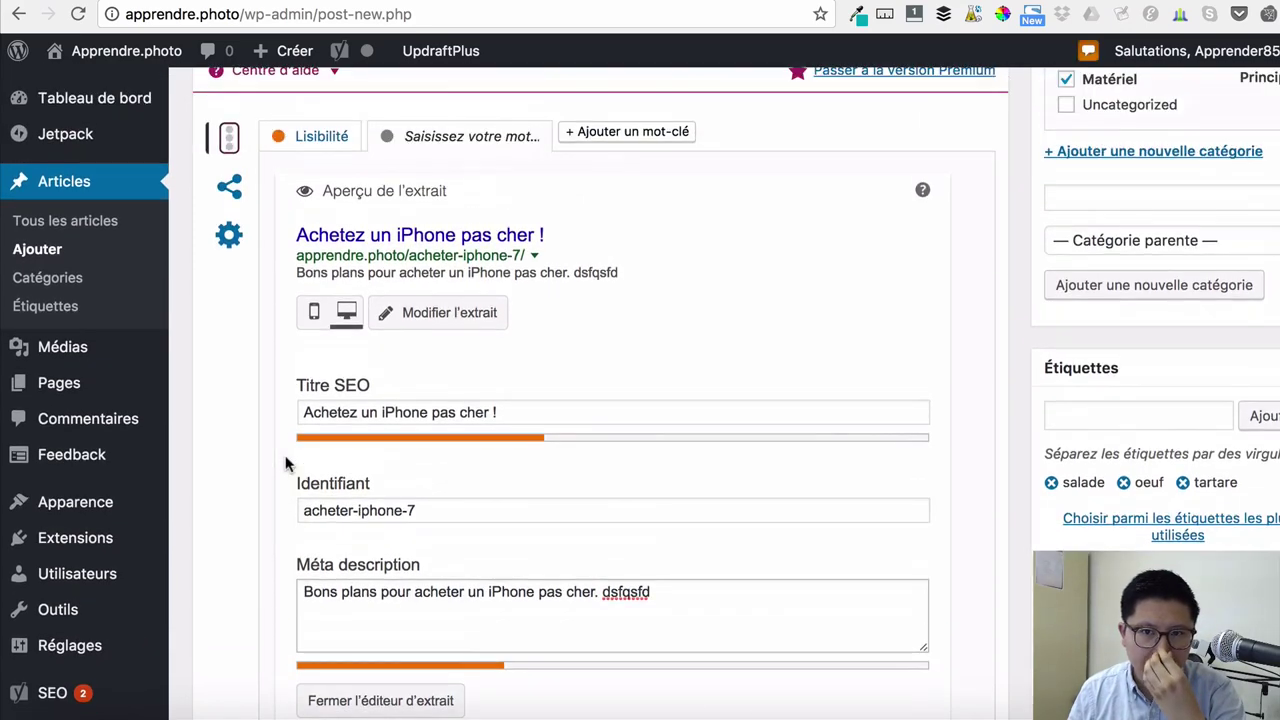
scroll(285, 462, "down", 7)
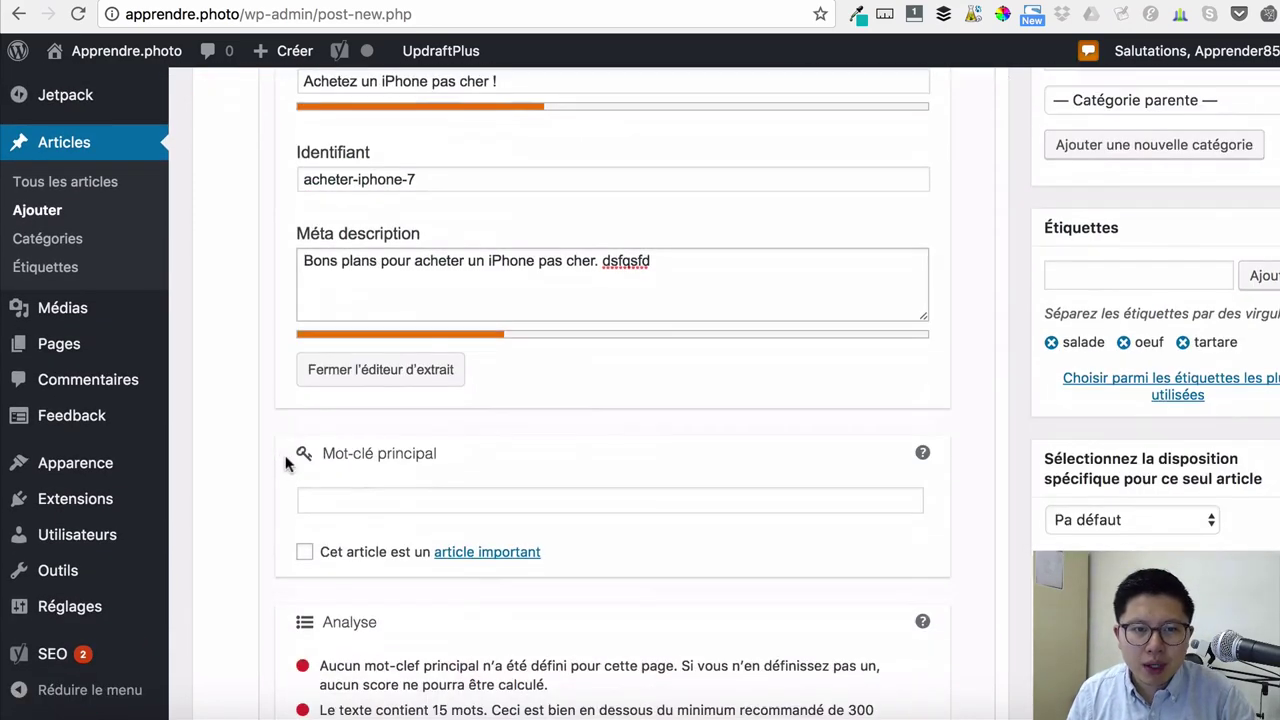
scroll(285, 462, "up", 8)
scroll(285, 462, "up", 3)
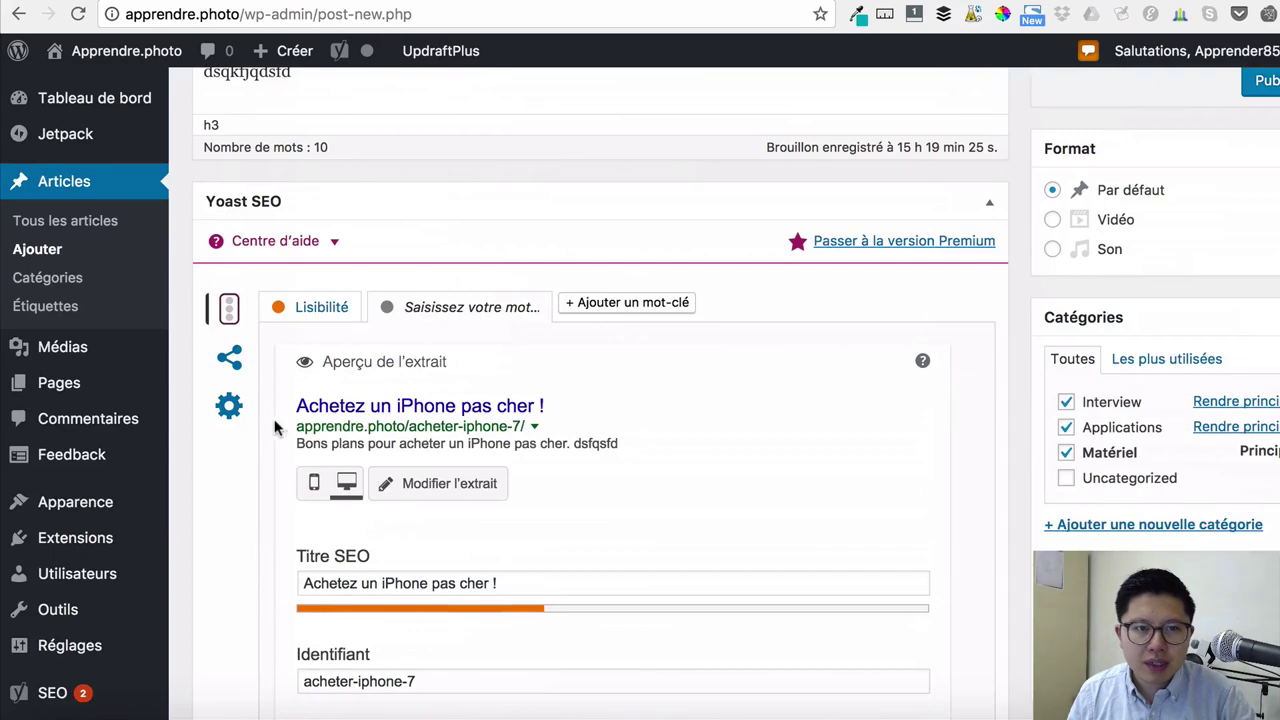
left_click(230, 360)
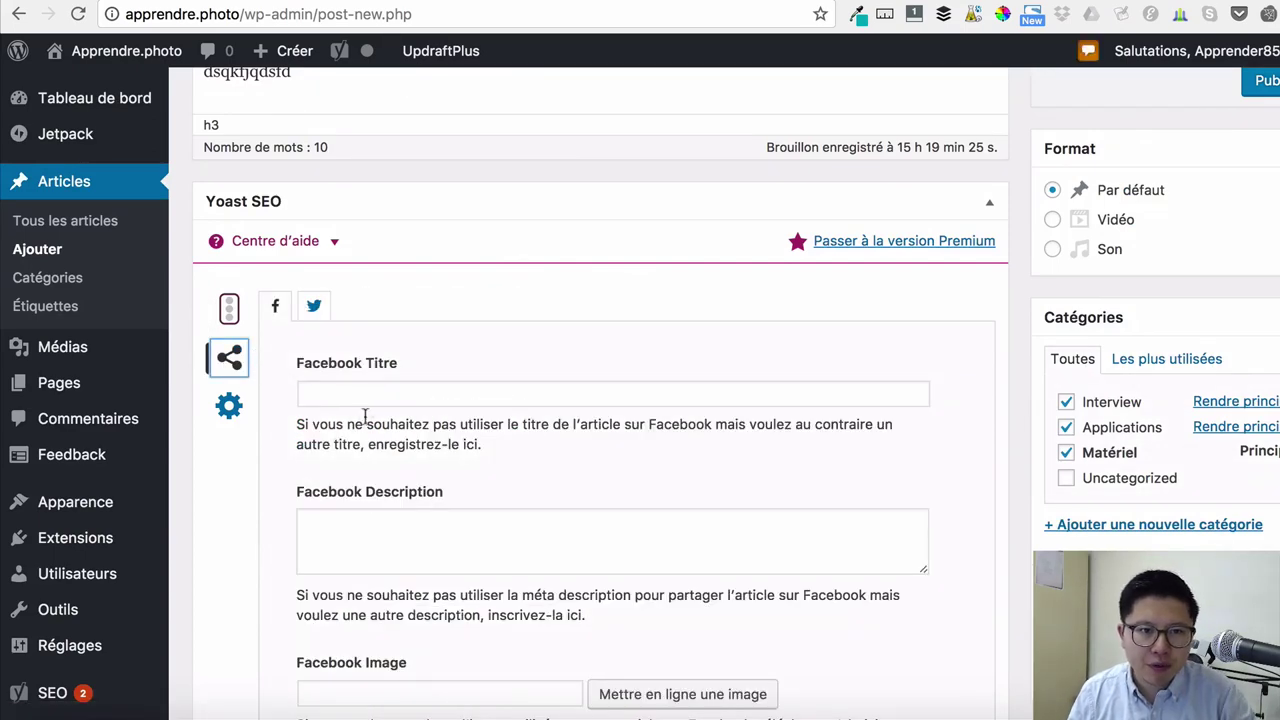
scroll(366, 502, "down", 3)
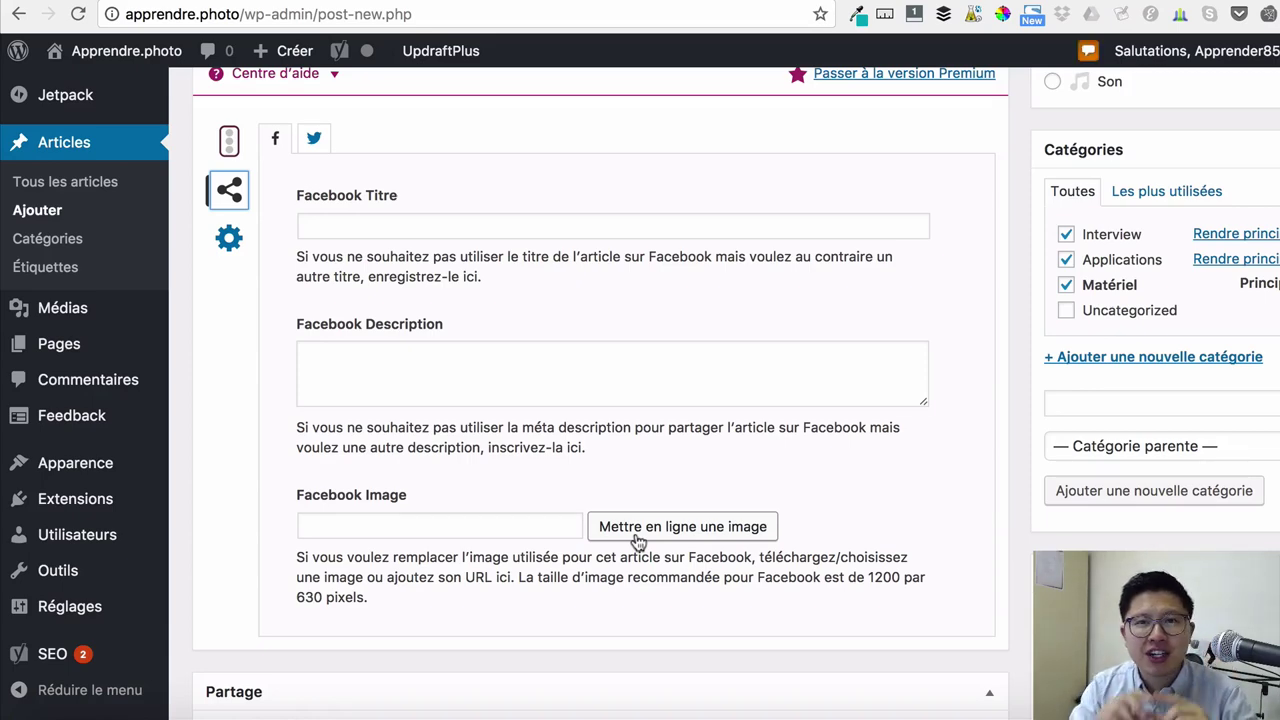
- Preview the article "Pourquoi acheter un iPhone 7" as it appears on the site and return to the editor
scroll(637, 541, "up", 15)
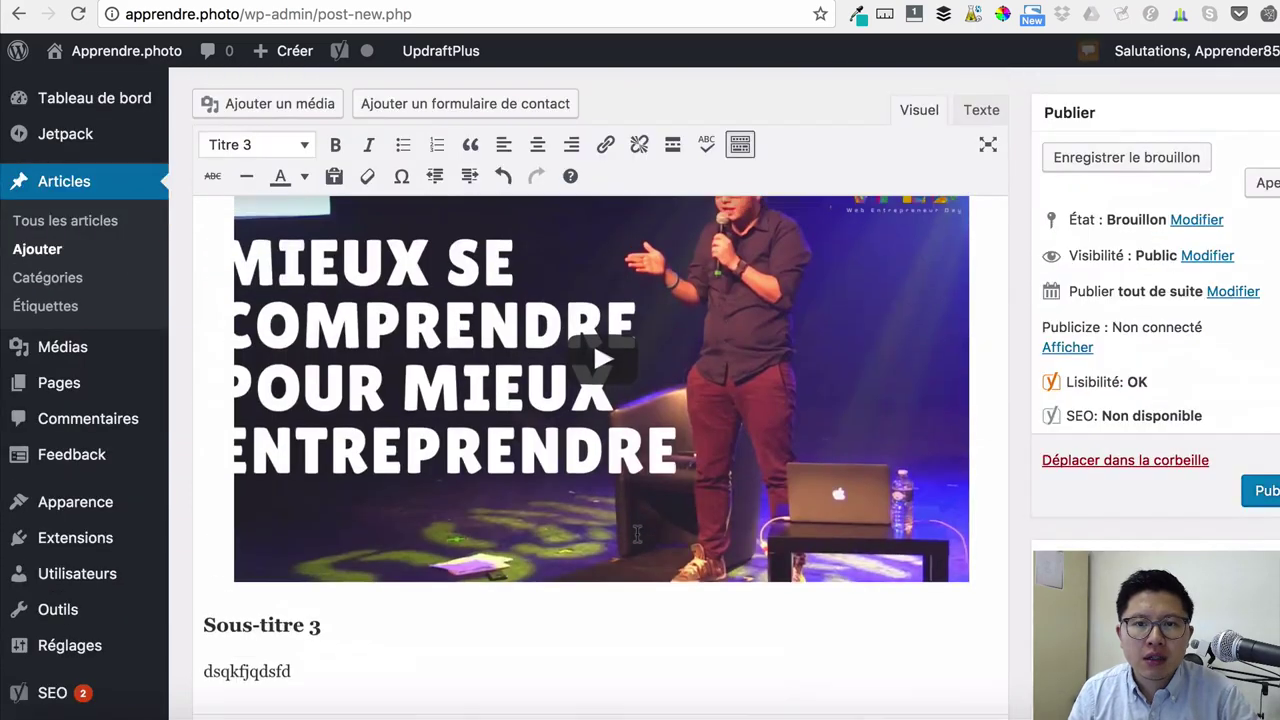
scroll(416, 331, "up", 2)
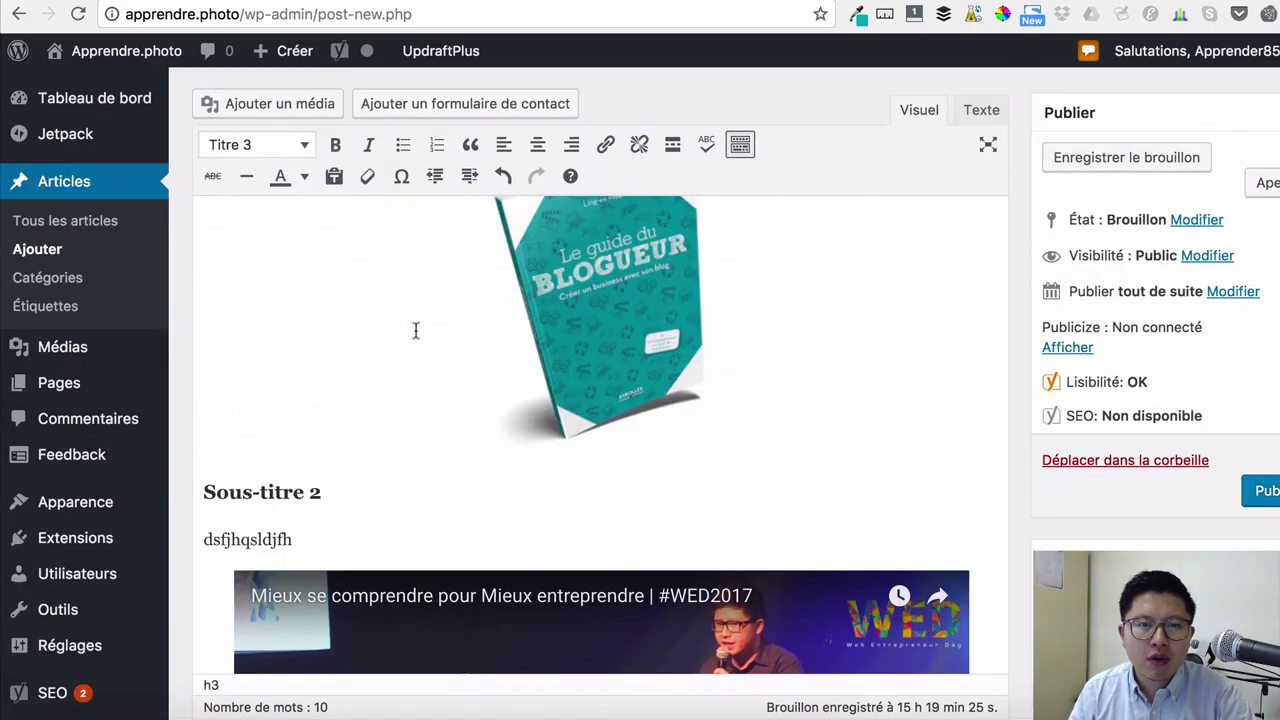
scroll(457, 321, "up", 3)
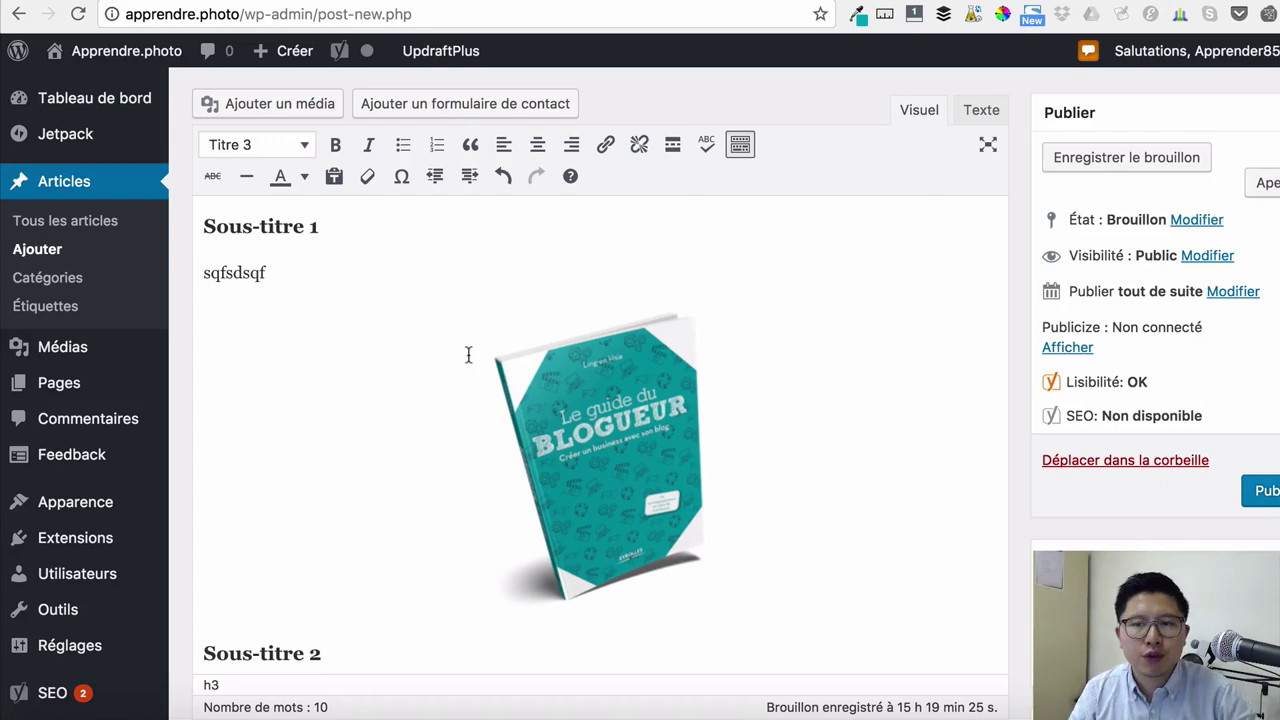
scroll(694, 340, "down", 10)
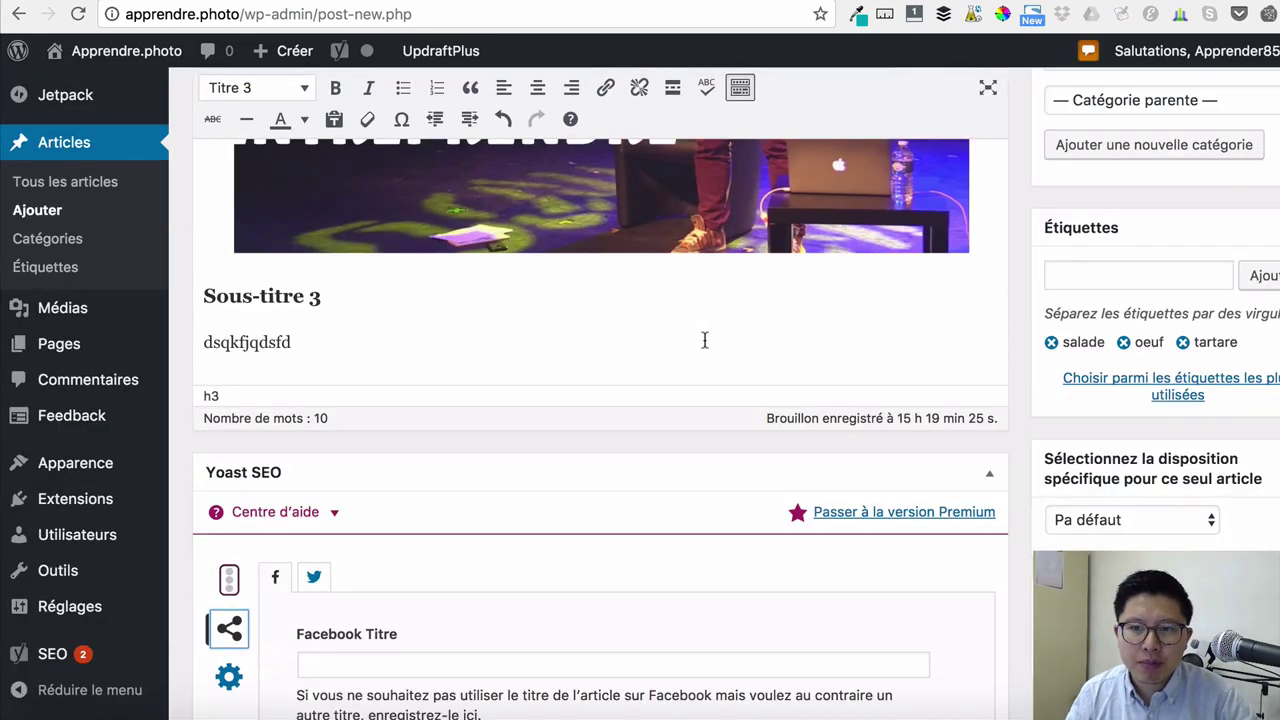
scroll(704, 340, "down", 5)
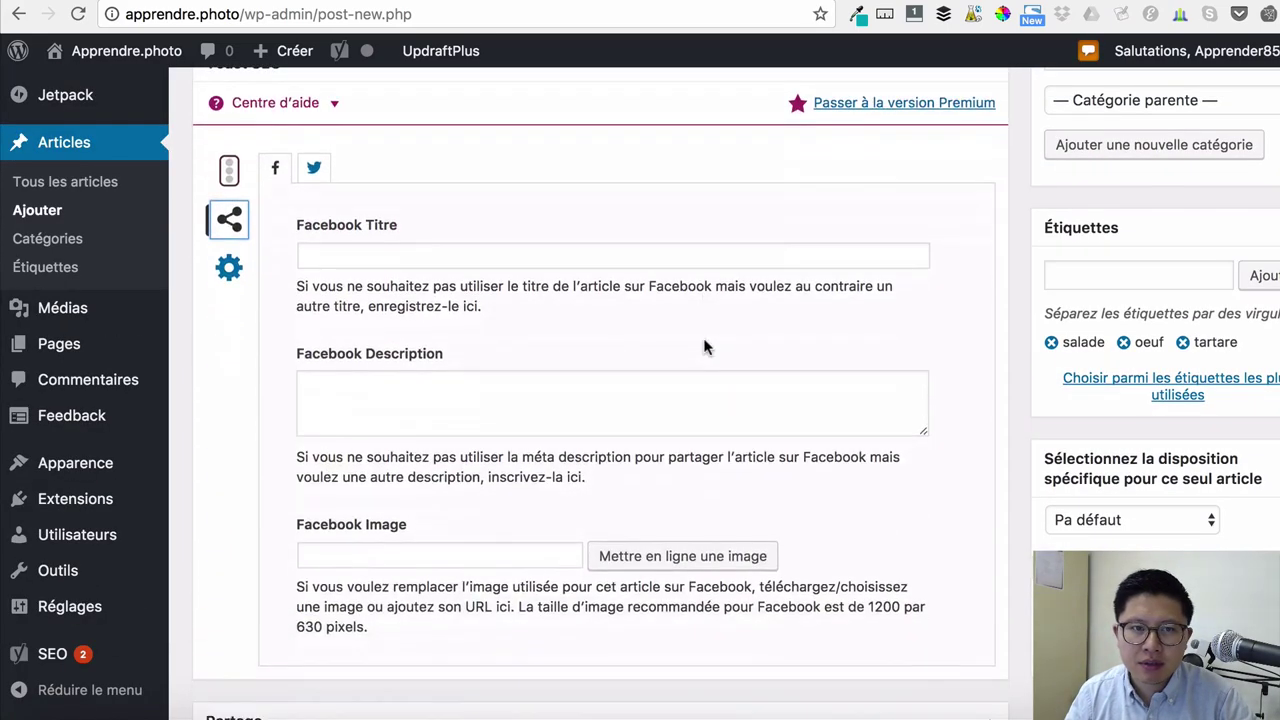
scroll(704, 347, "down", 3)
key("Home")
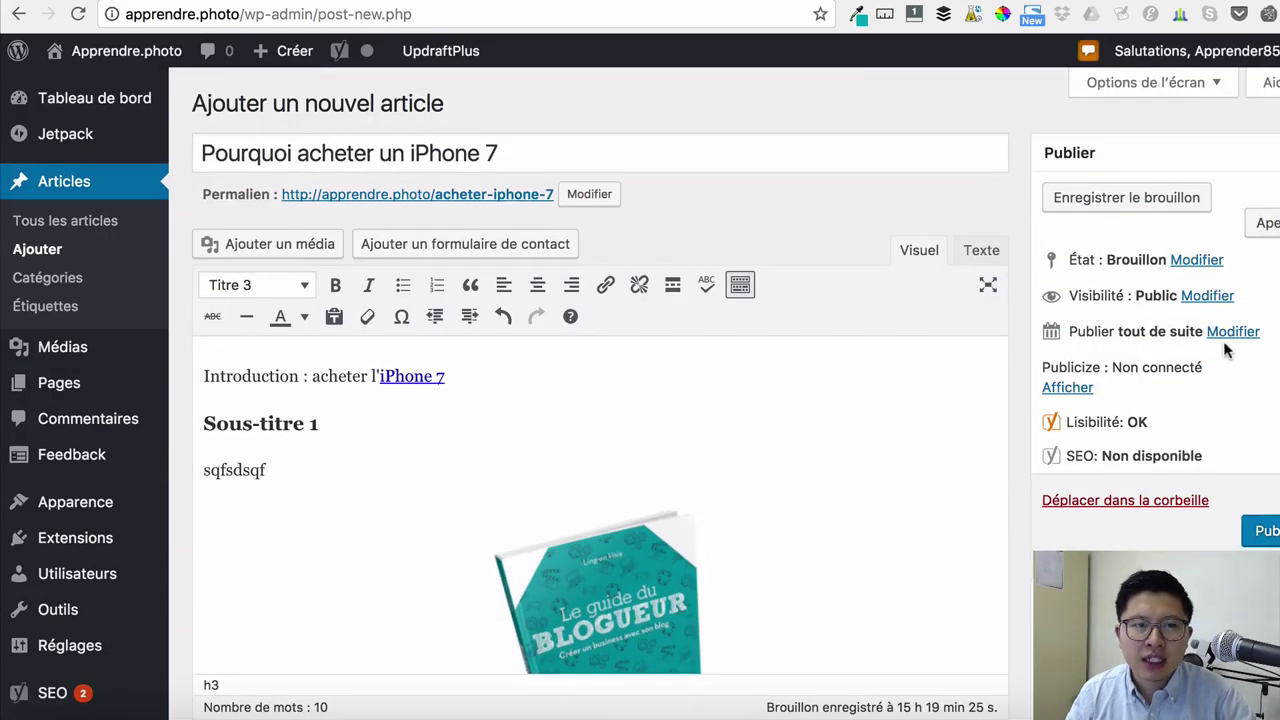
left_click(1270, 226)
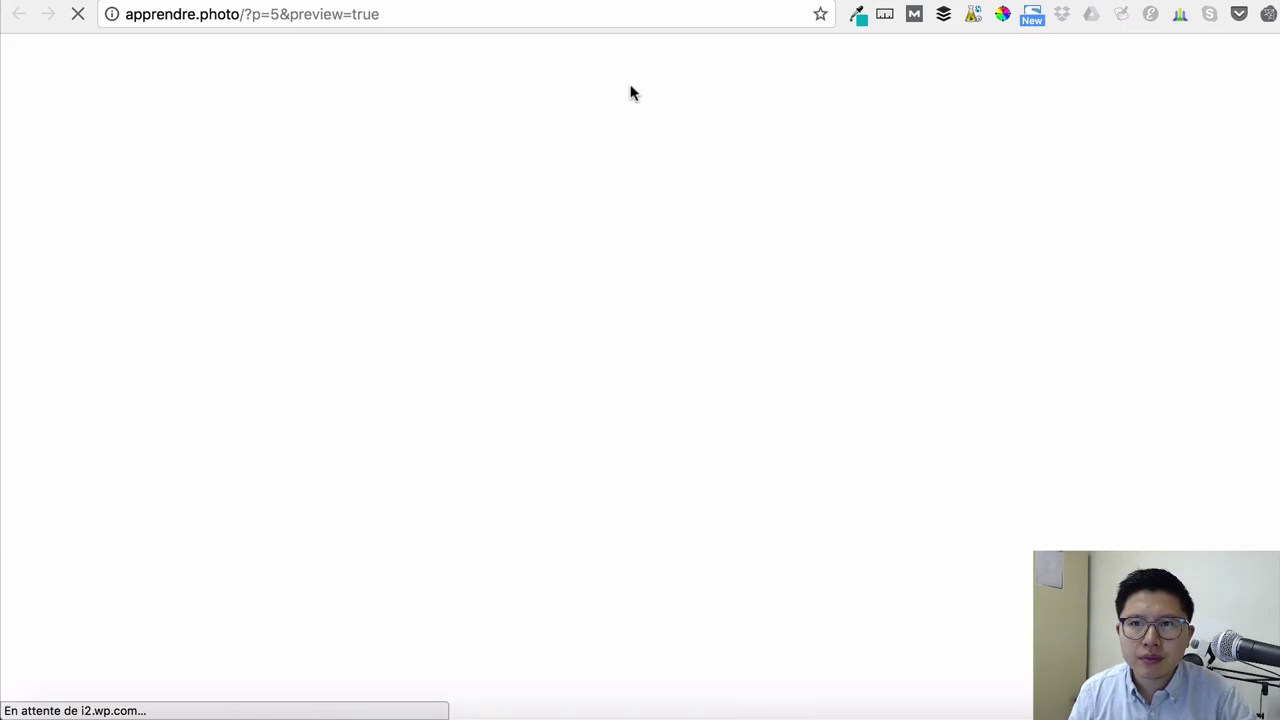
scroll(631, 122, "down", 2)
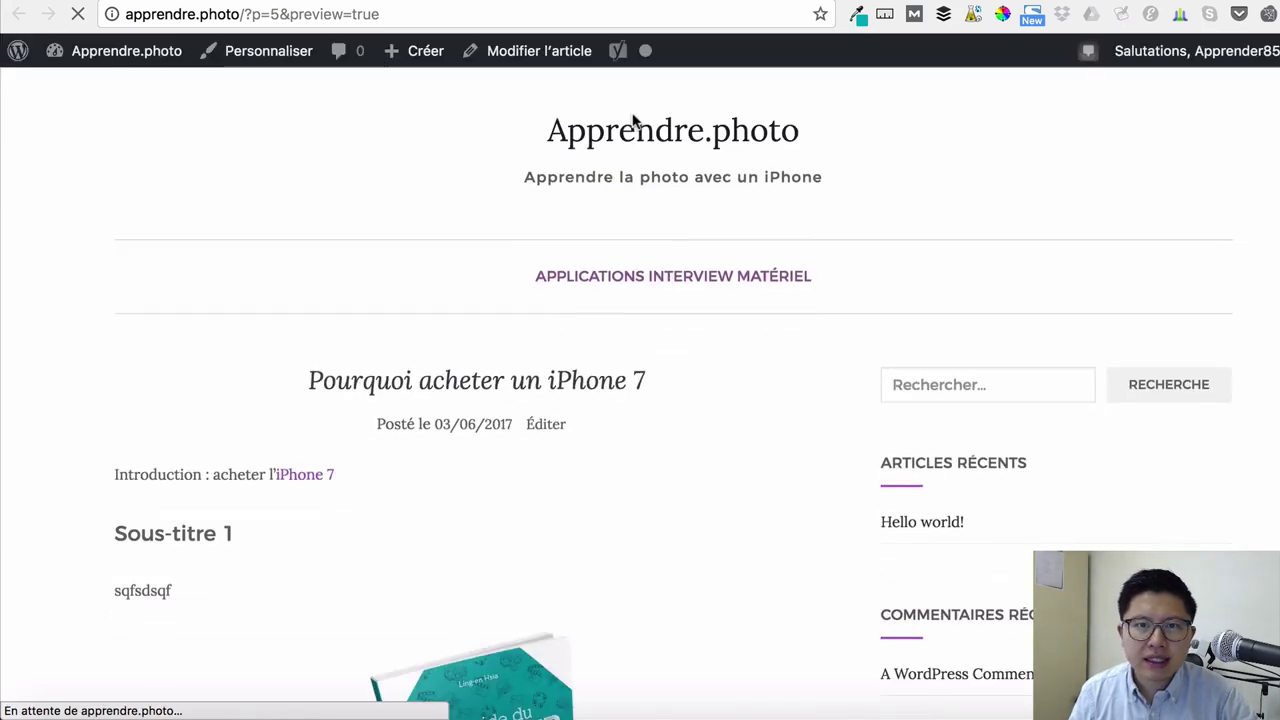
scroll(675, 224, "down", 5)
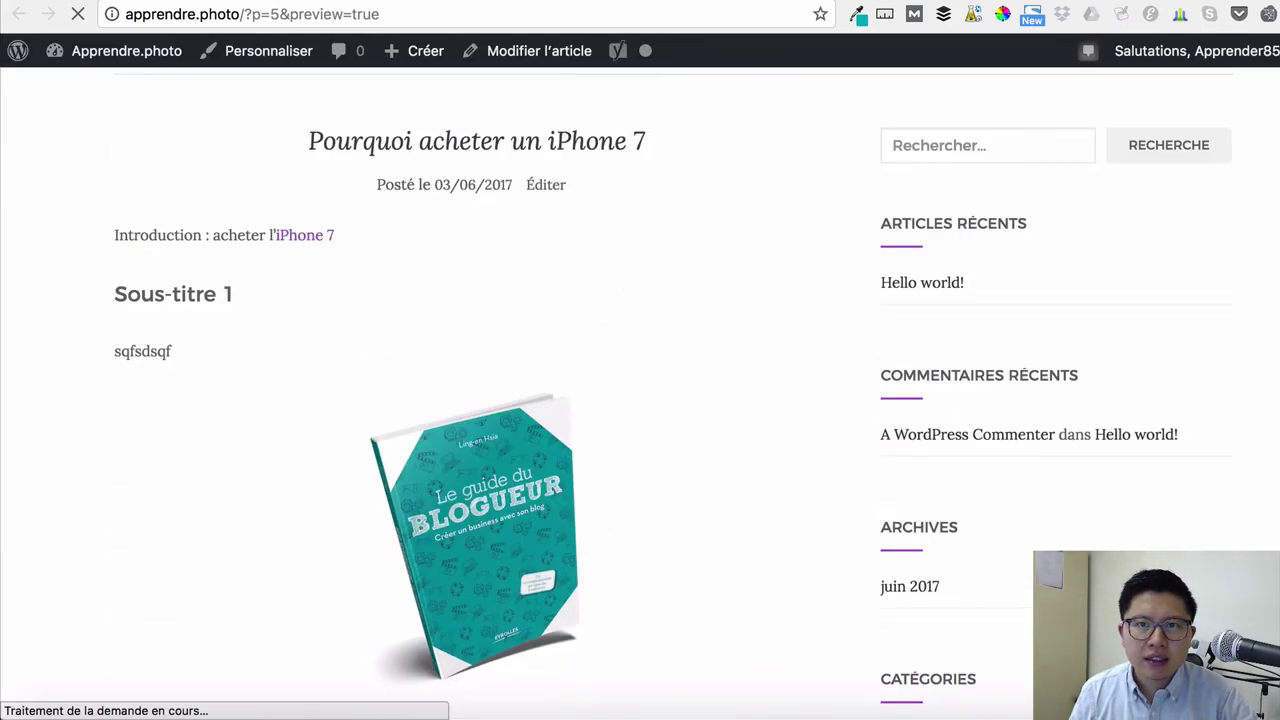
key("super+w")
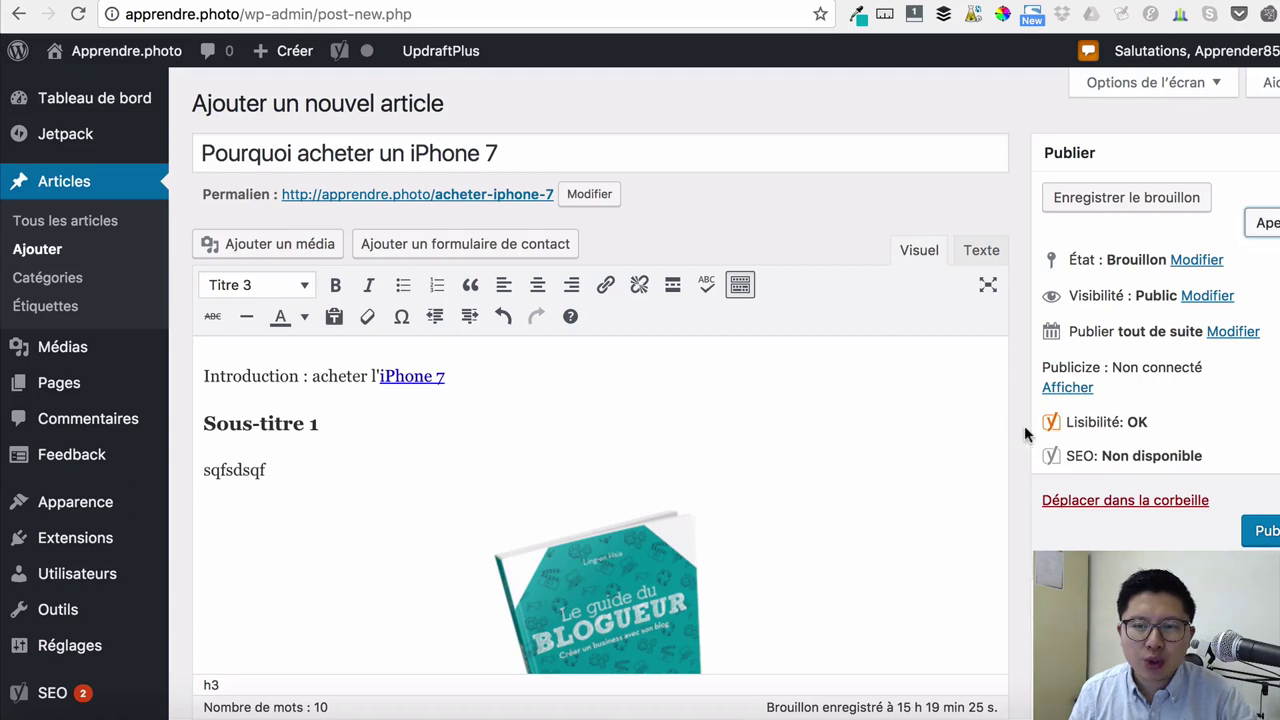
- Publish the article "Pourquoi acheter un iPhone 7" and switch back to its preview page
scroll(1024, 432, "down", 5)
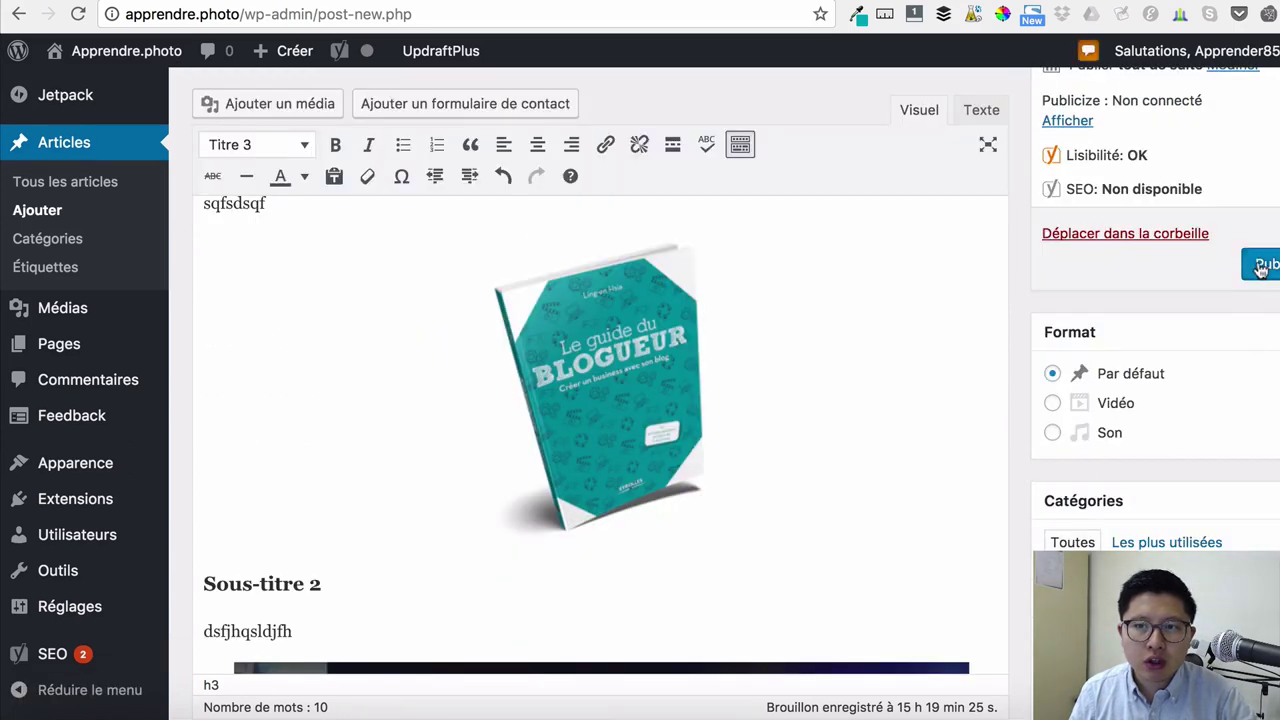
left_click(1262, 266)
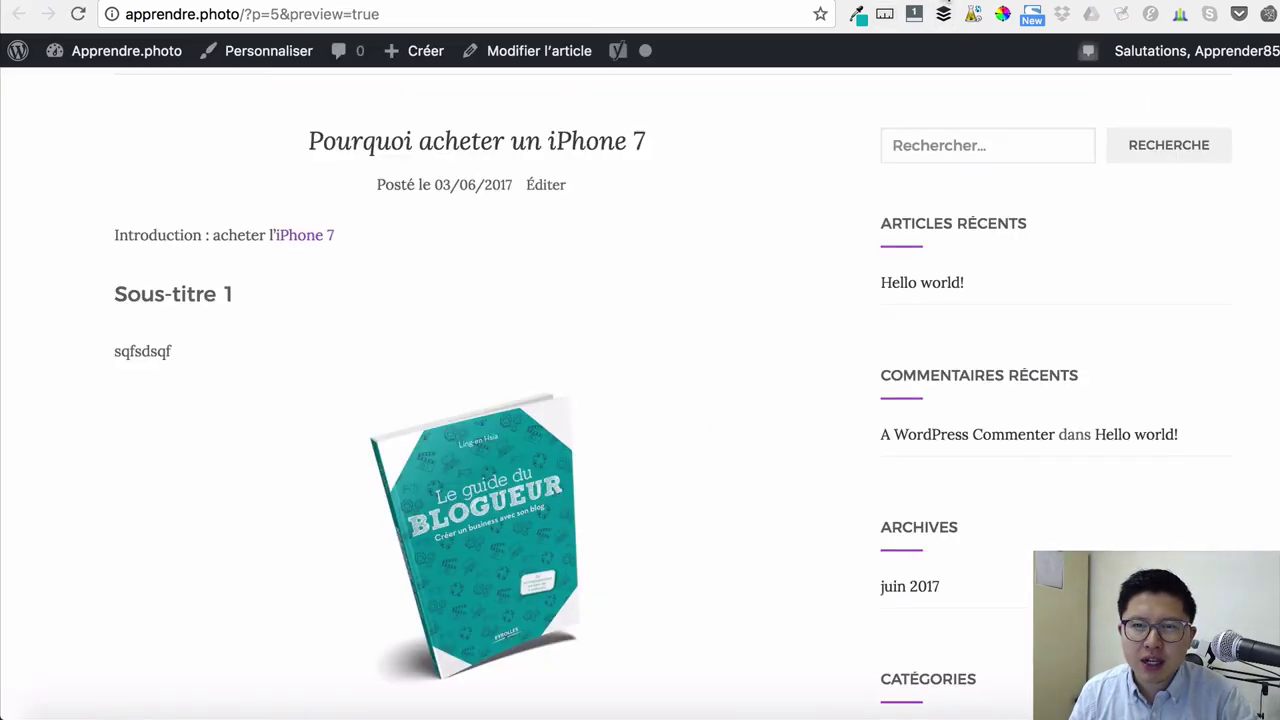
scroll(955, 280, "up", 3)
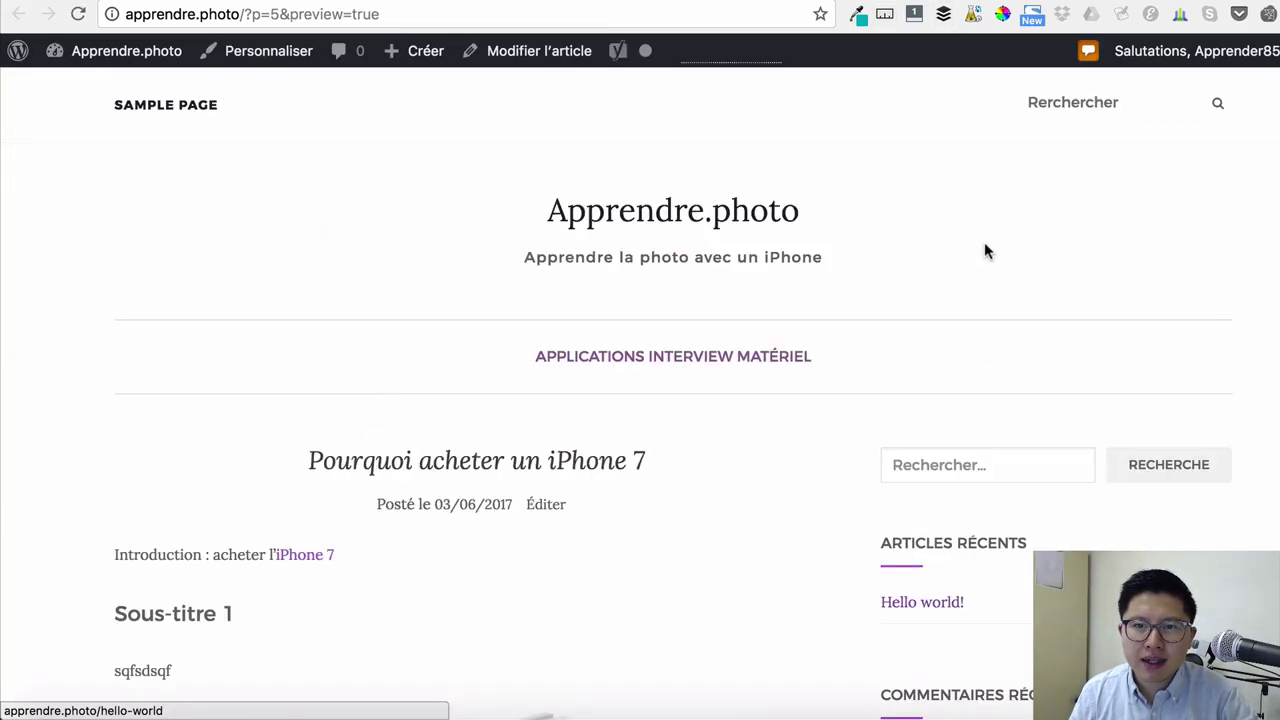
- Look over the article preview's sidebar, close the preview and open the site's widget management page
scroll(984, 245, "down", 3)
scroll(983, 250, "down", 1)
scroll(955, 430, "down", 4)
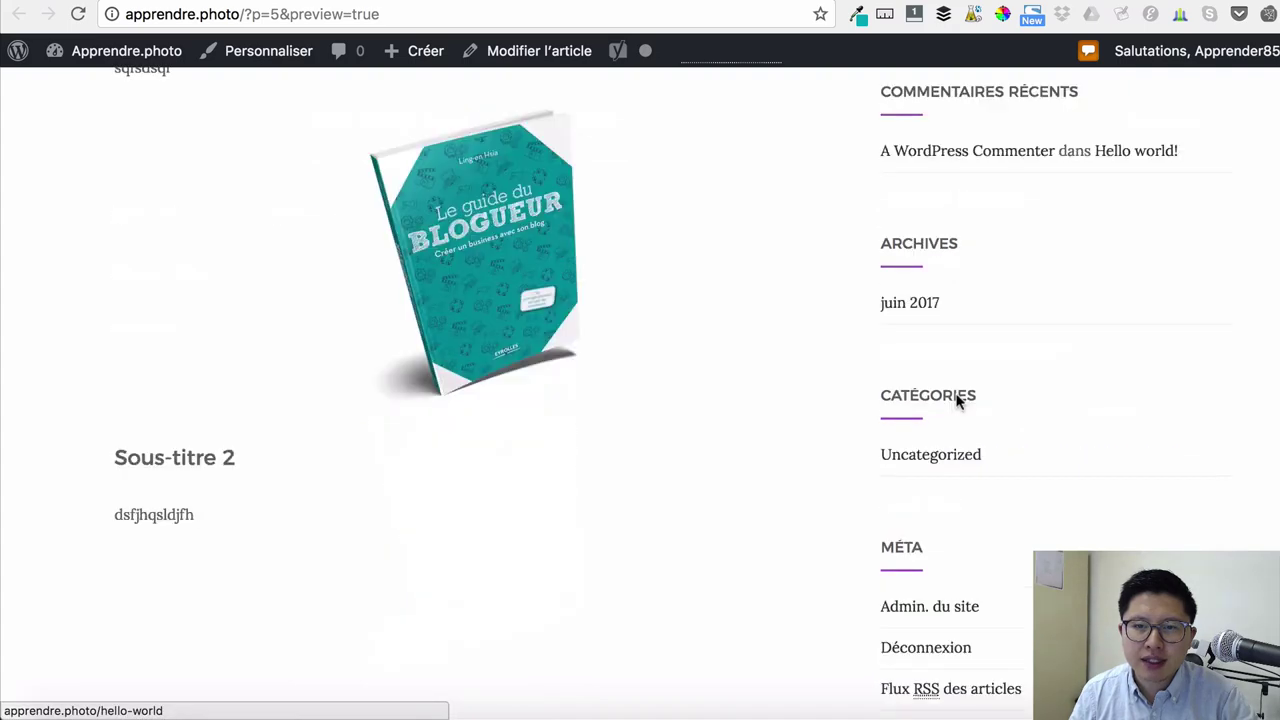
key("super+w")
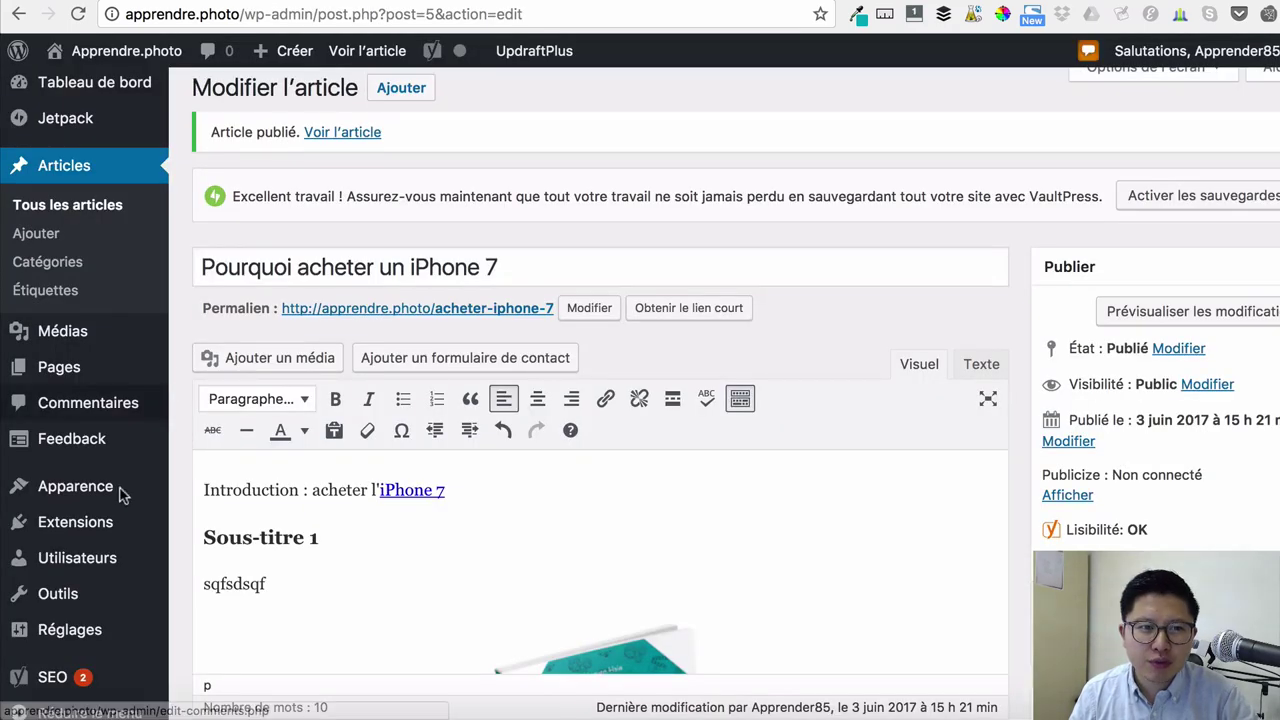
mouse_move(125, 494)
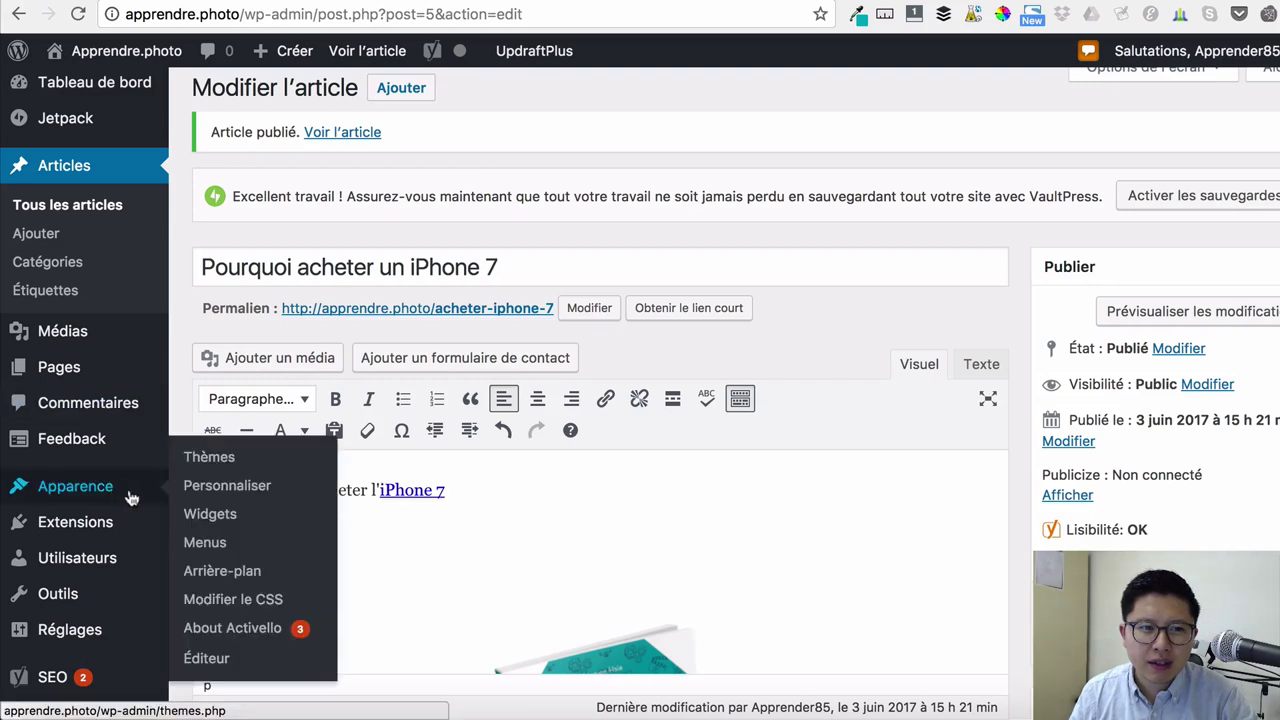
left_click(195, 518)
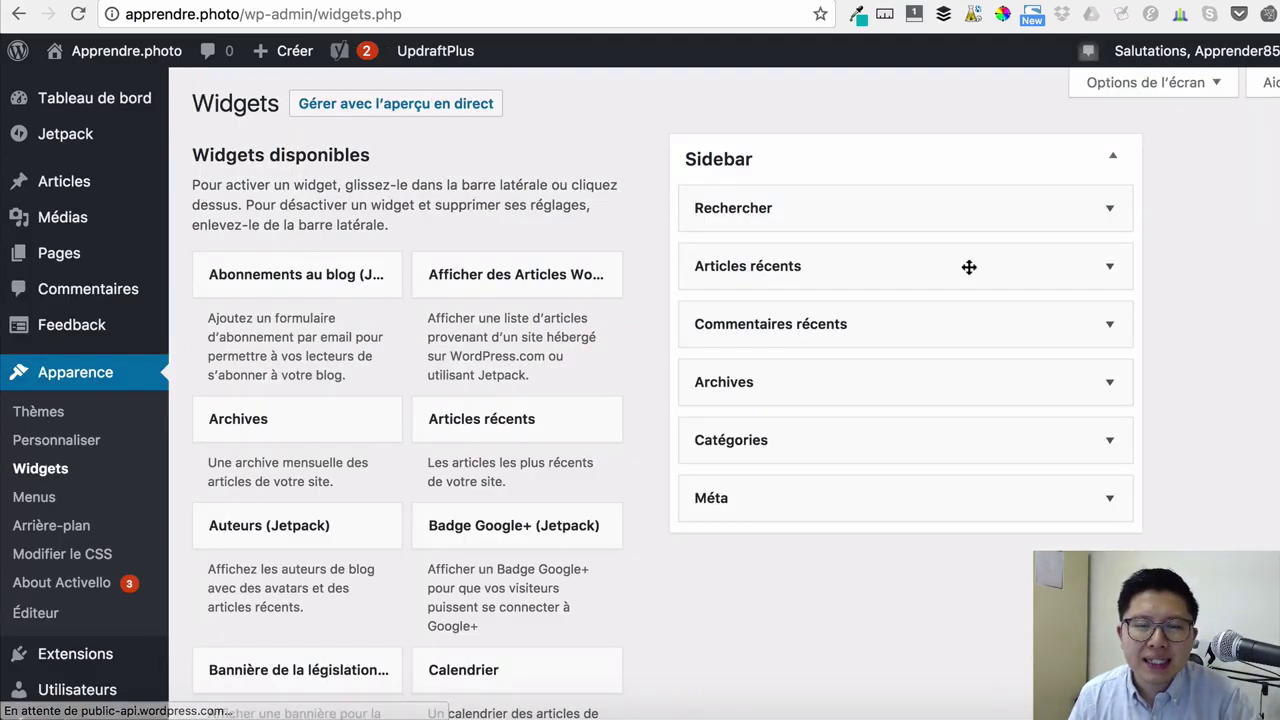
- Browse the available widgets and add a Texte widget above Rechercher in the sidebar
scroll(969, 266, "down", 2)
scroll(1014, 266, "up", 1)
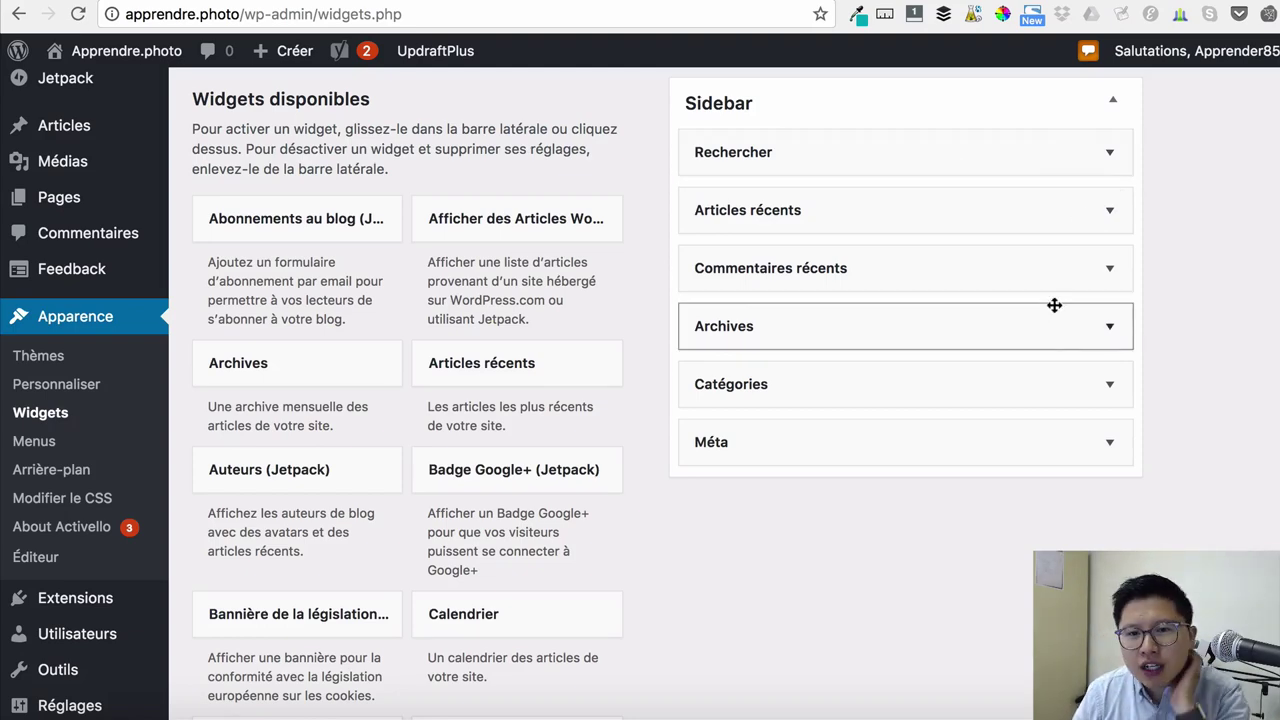
scroll(431, 400, "down", 5)
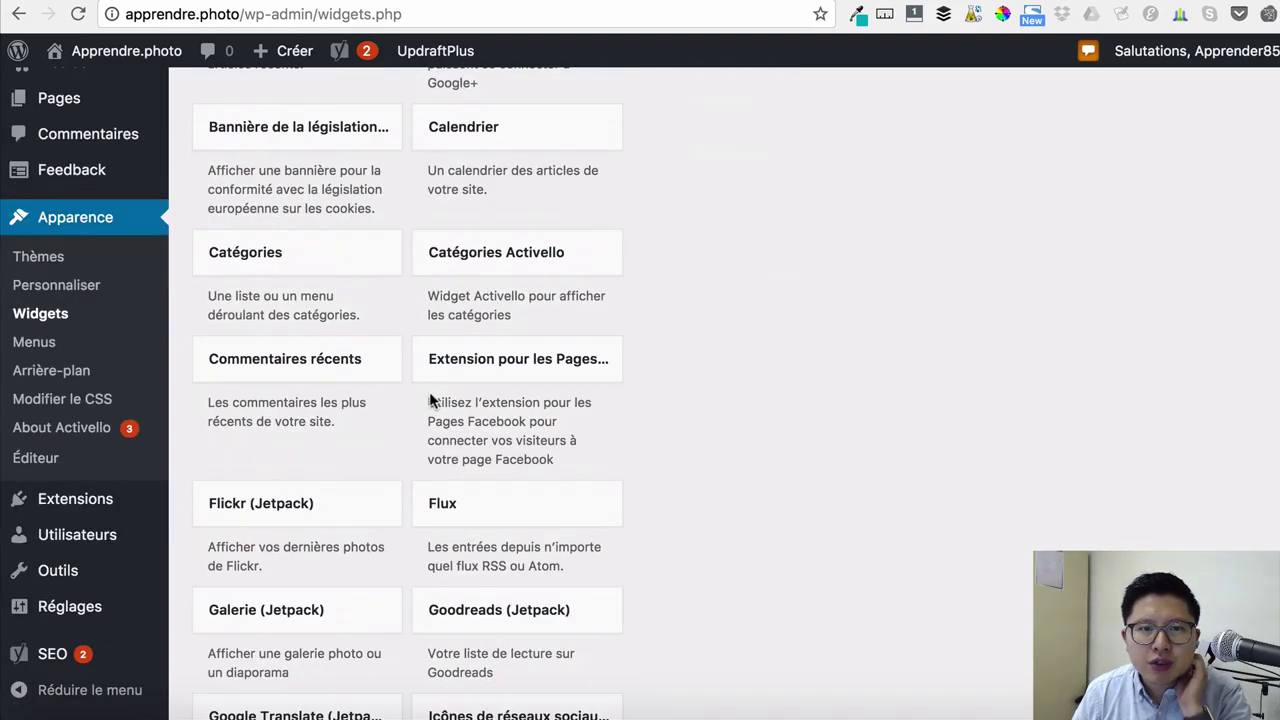
scroll(430, 400, "down", 15)
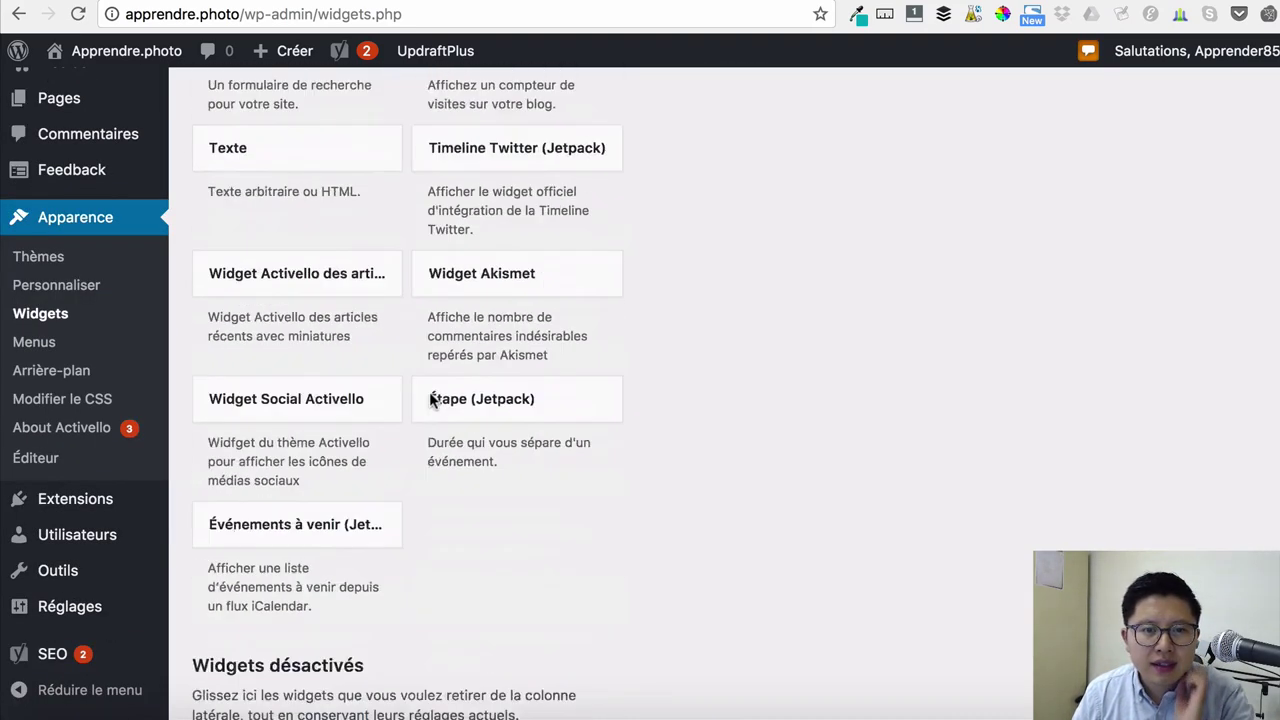
scroll(431, 400, "down", 2)
scroll(486, 300, "up", 3)
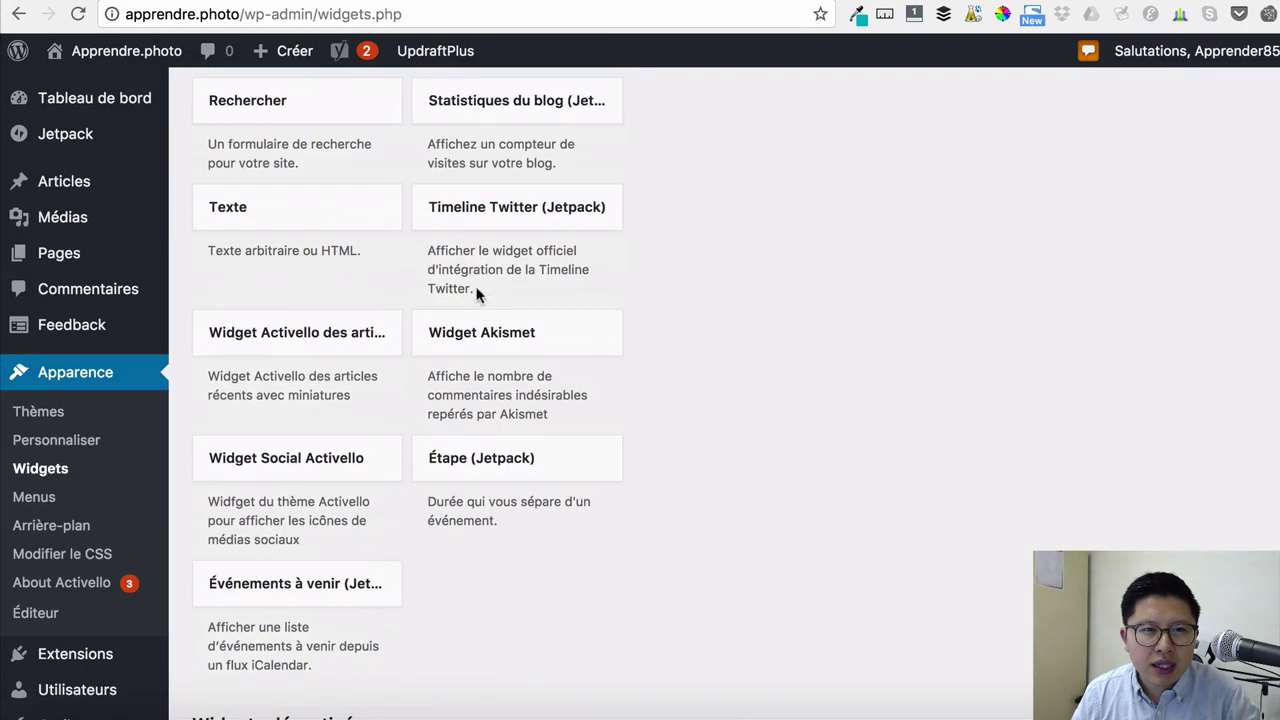
left_click_drag(363, 214, 834, 149)
scroll(783, 214, "up", 10)
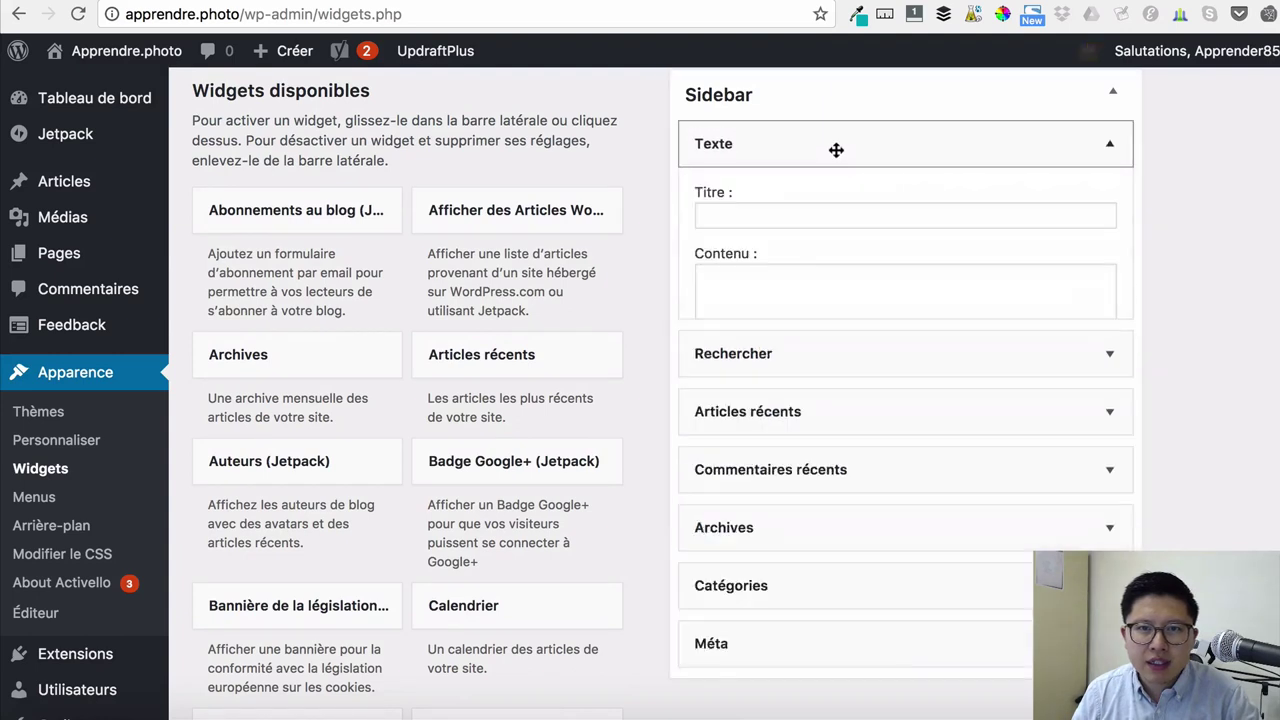
- Enter "Merci de suivre cette vidéo !" as the Texte widget's content and save it
left_click(795, 290)
type("Merci de suivre cett")
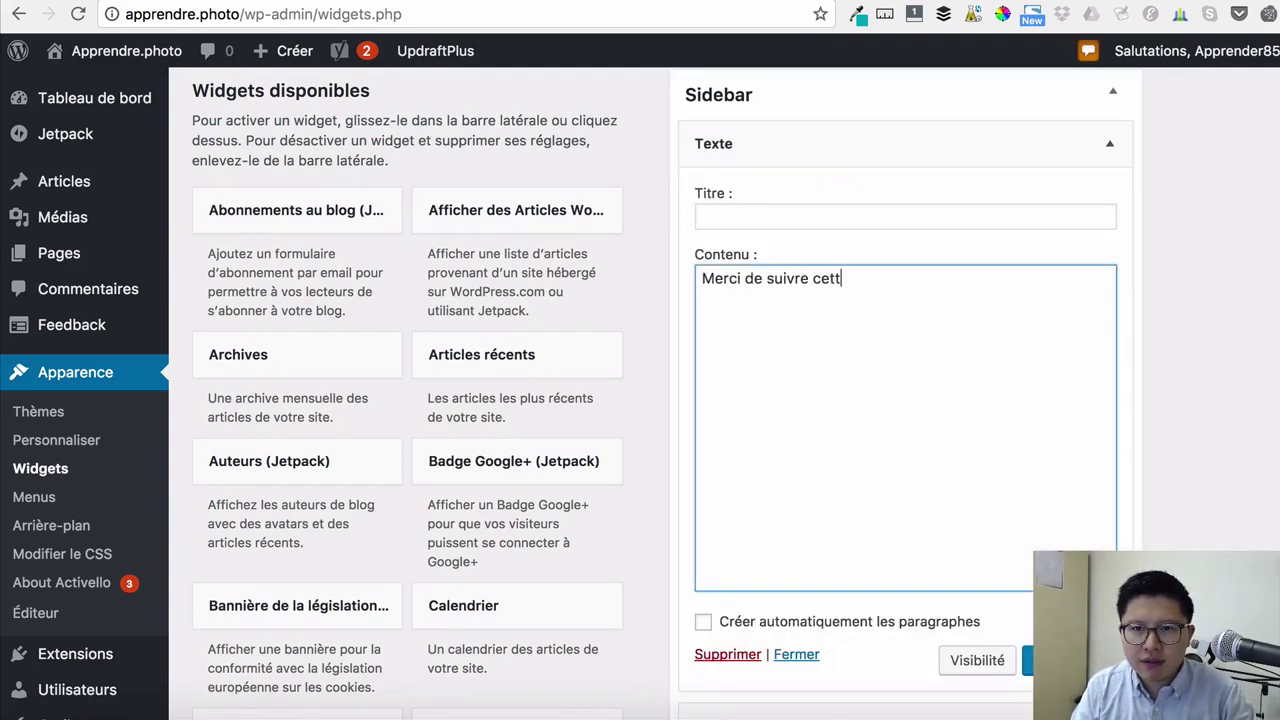
type("e vidéo !")
scroll(854, 297, "down", 5)
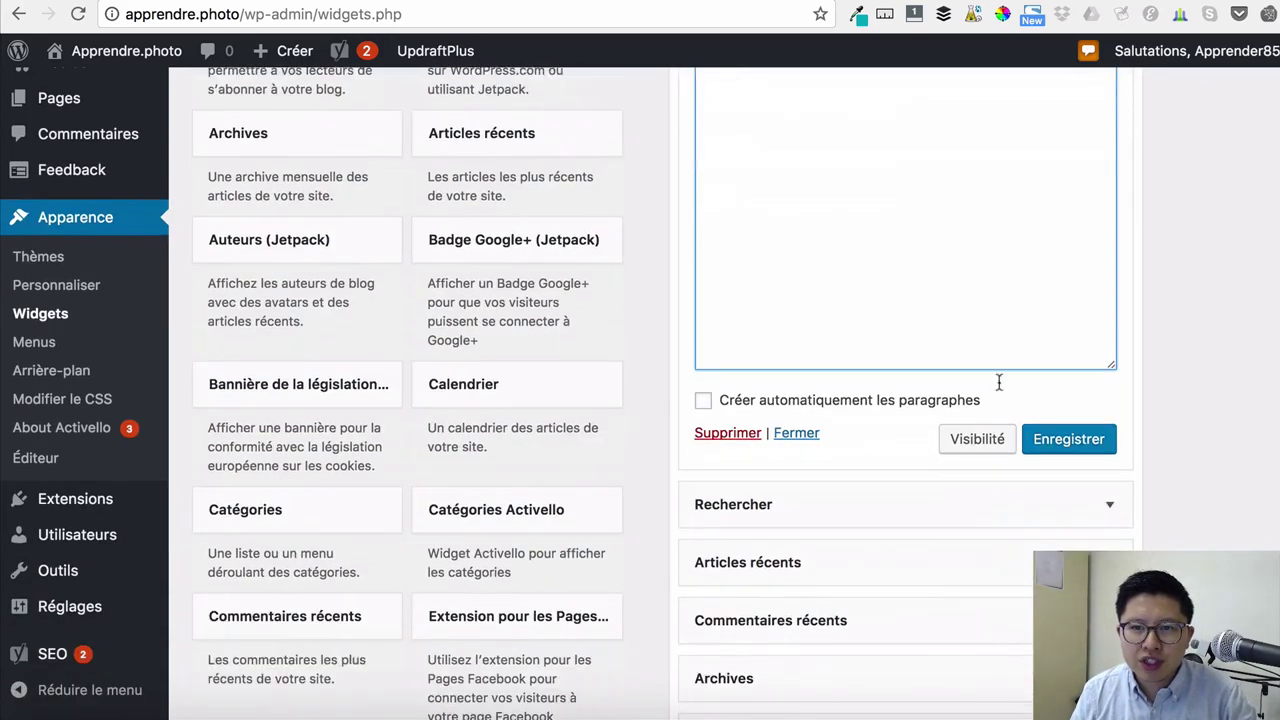
left_click(1062, 437)
- Delete the Commentaires récents widget from the sidebar and save the Texte widget again
scroll(775, 580, "down", 1)
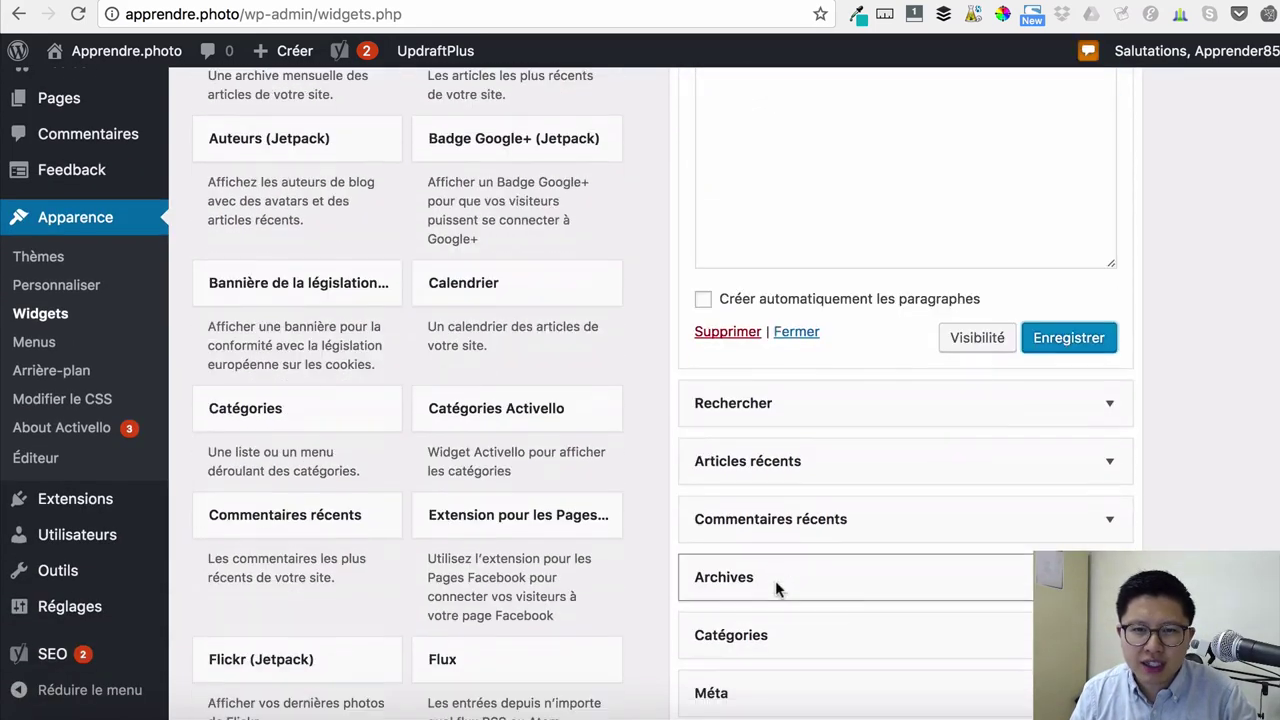
left_click(1112, 519)
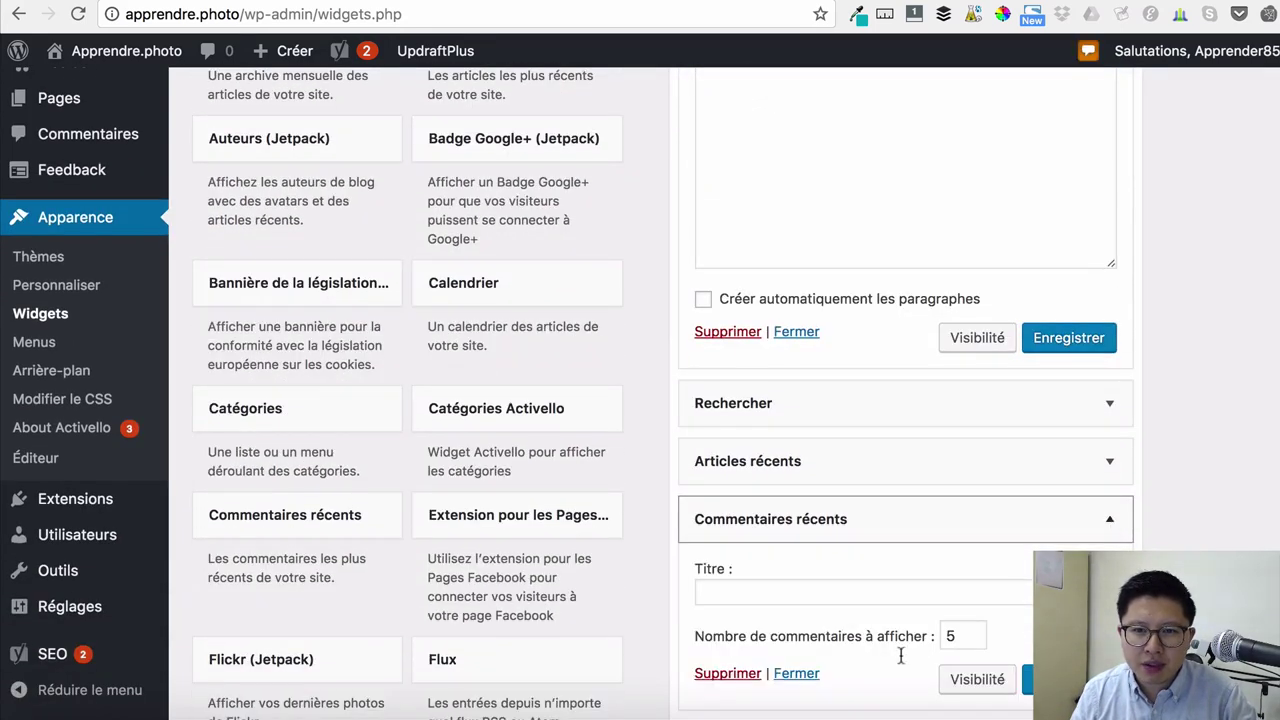
left_click(745, 678)
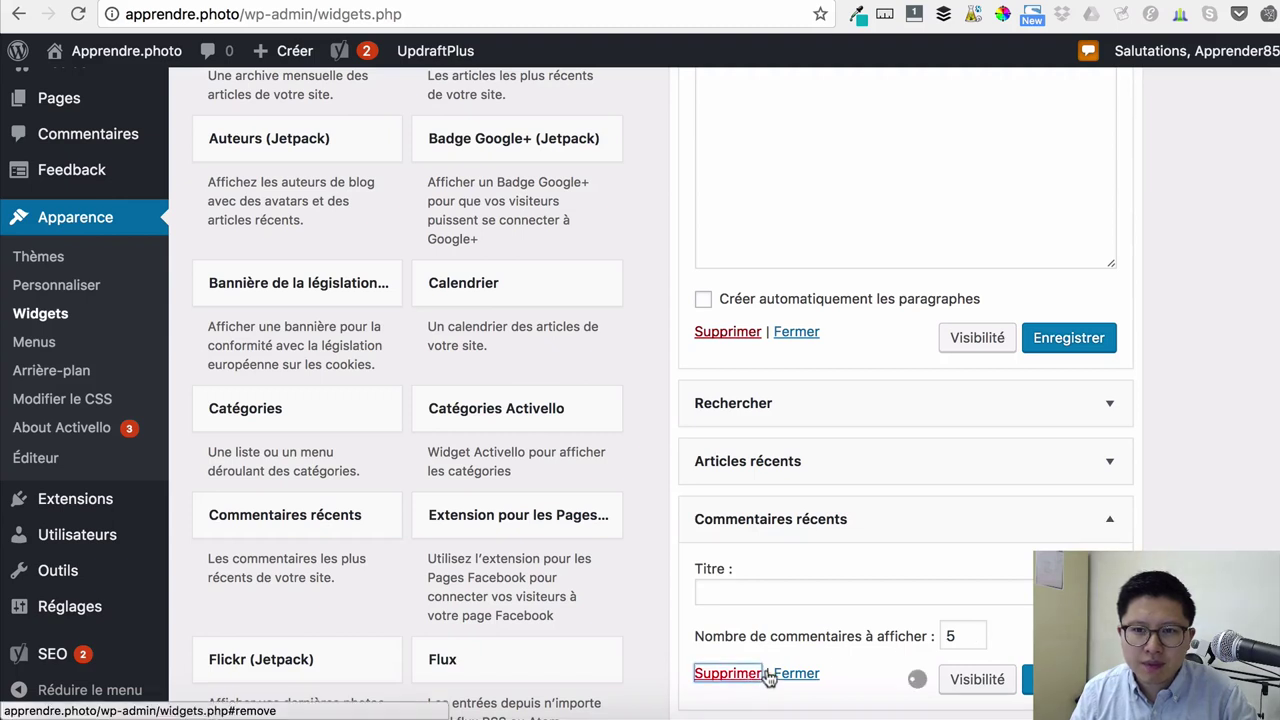
left_click(1069, 338)
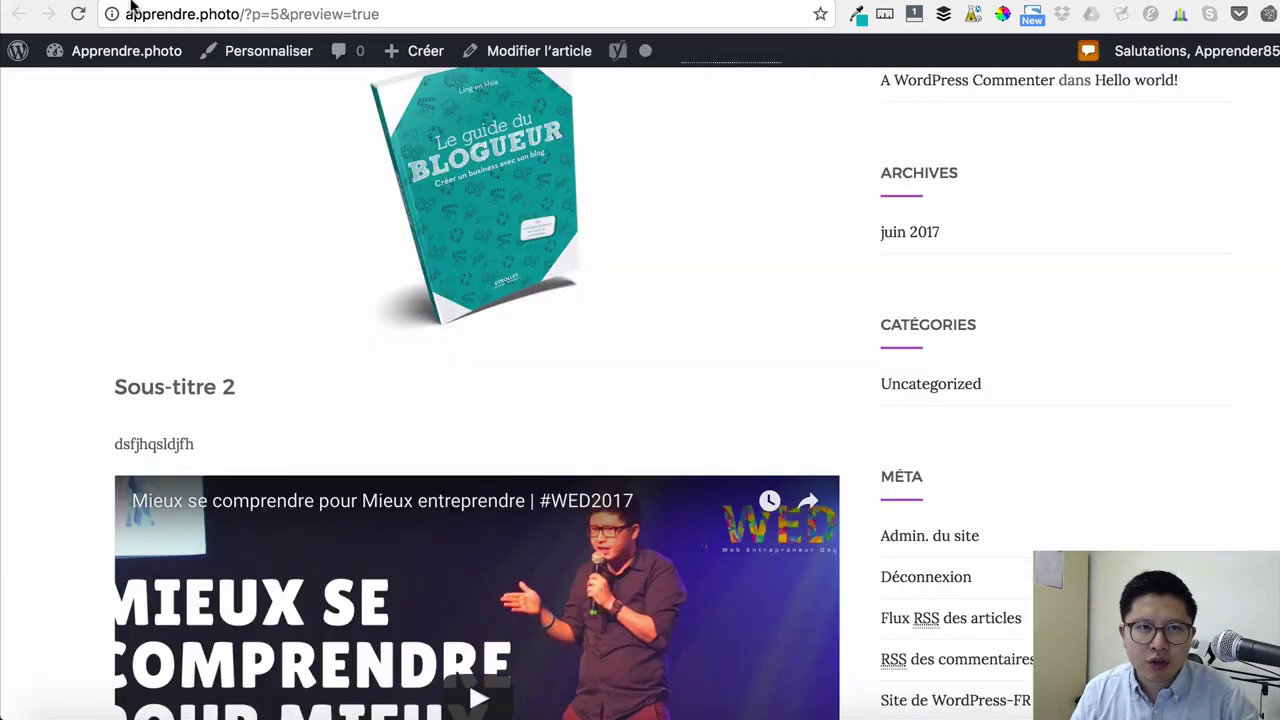
- Reload the article page to check the new sidebar text and return to the widget management page
key("ctrl+Tab")
left_click(77, 16)
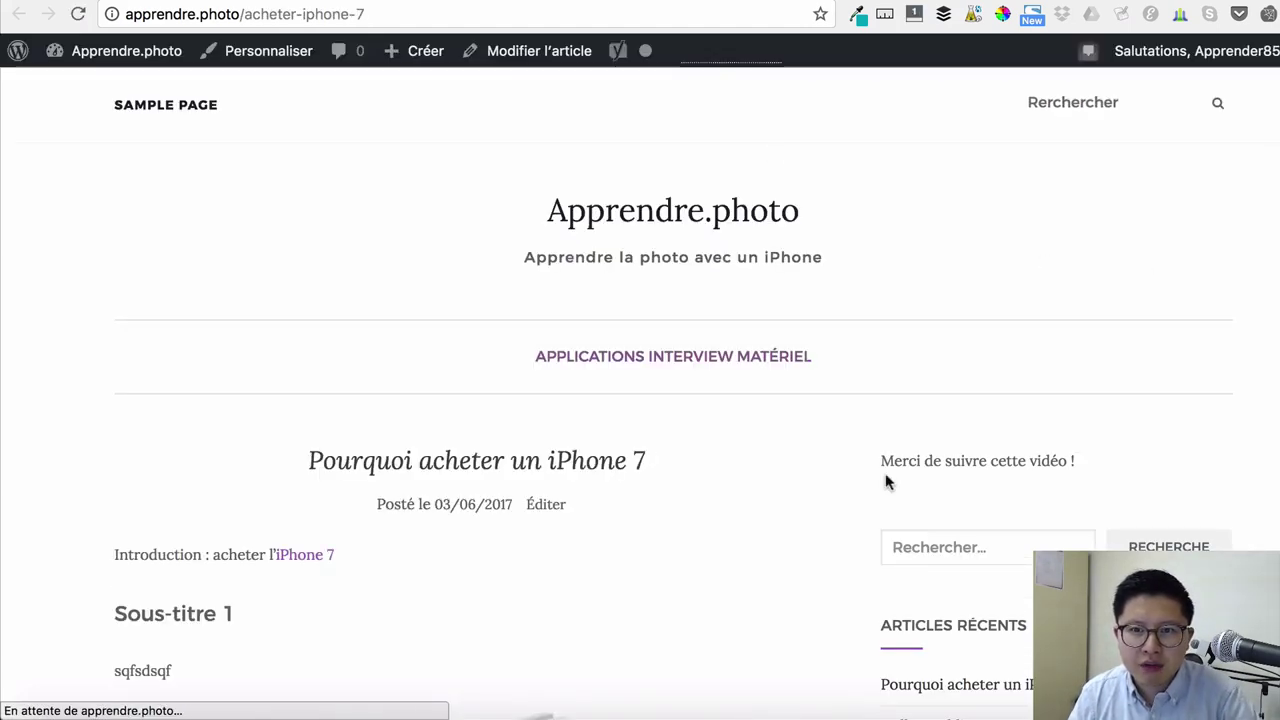
left_click_drag(1086, 460, 880, 461)
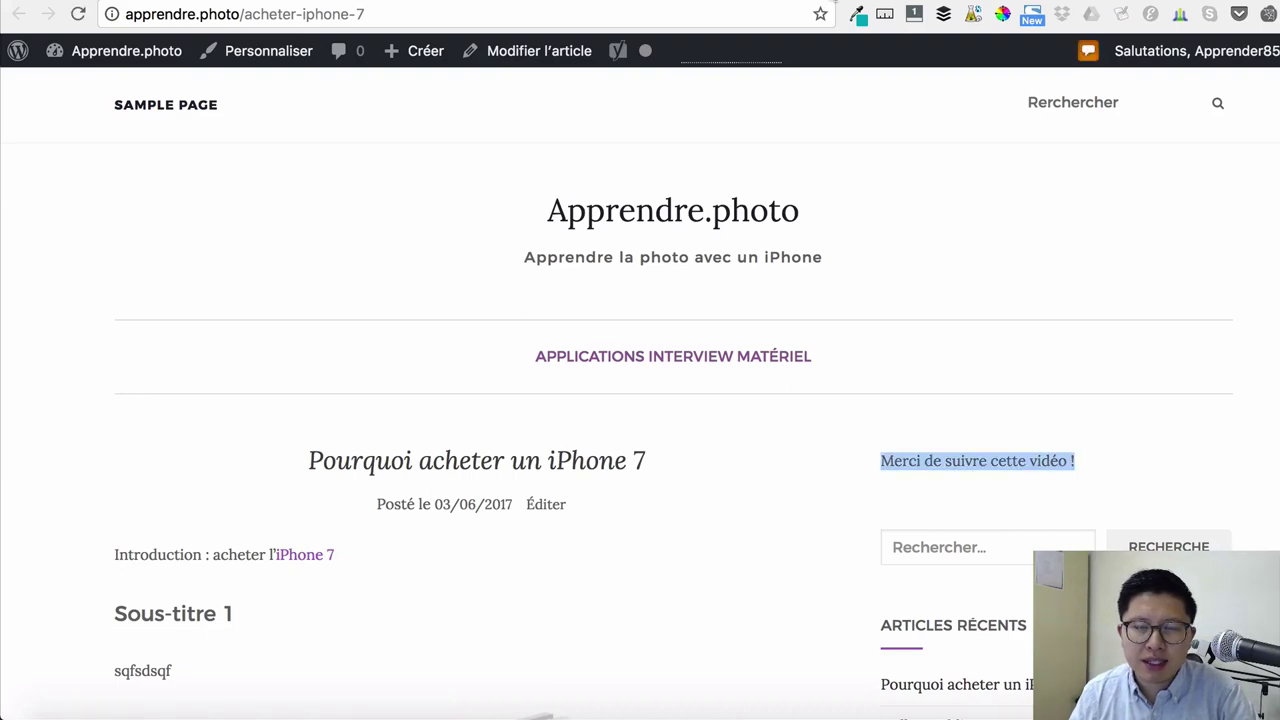
key("super+w")
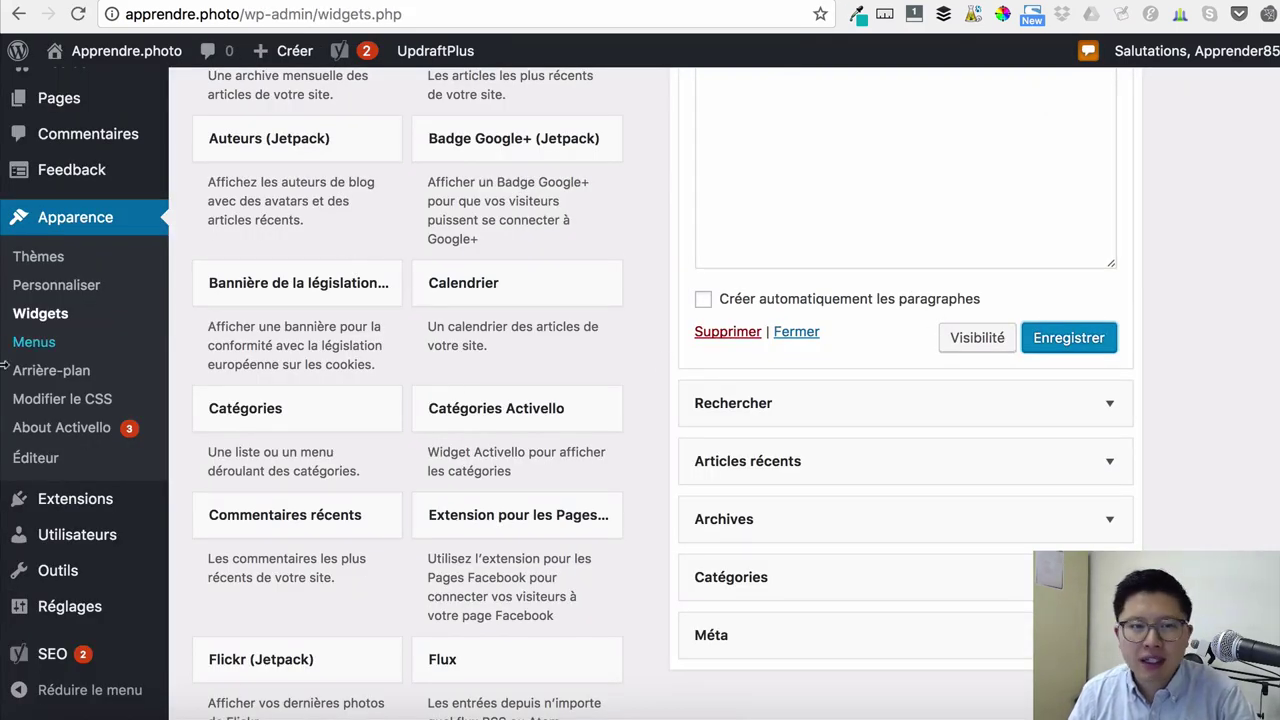
- Open the Menus section of the site customizer
left_click(62, 292)
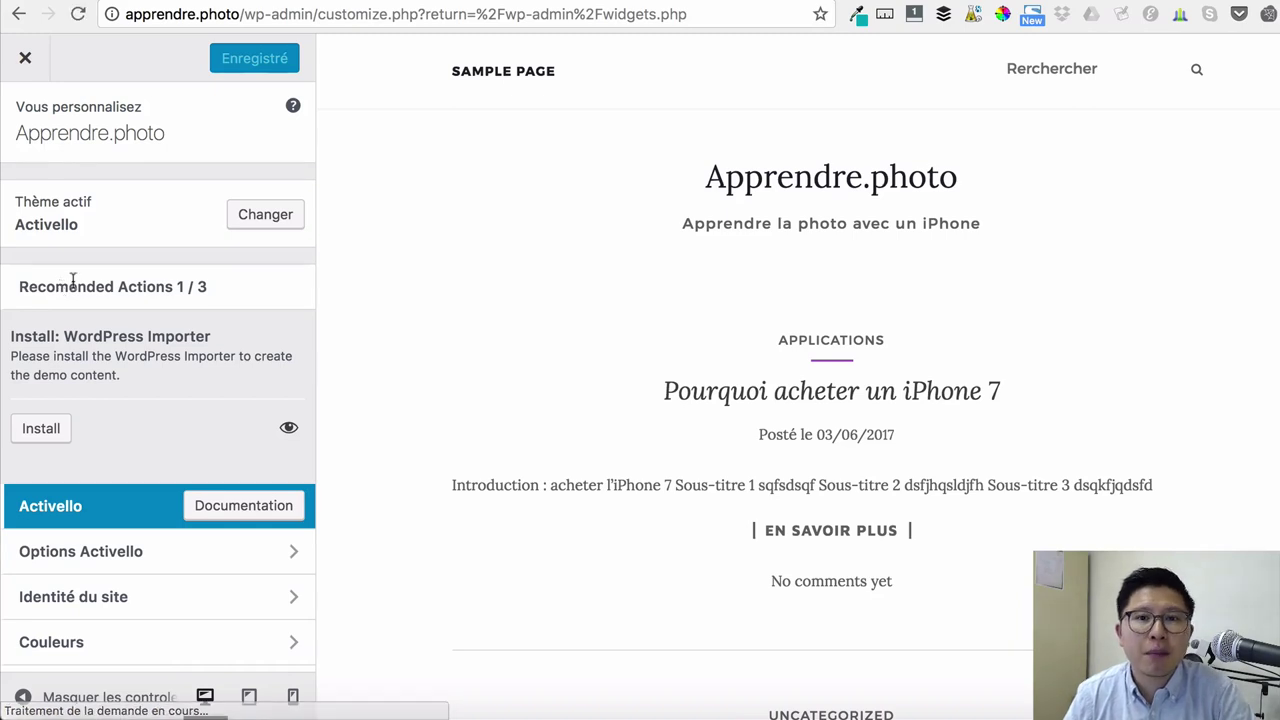
scroll(134, 323, "down", 5)
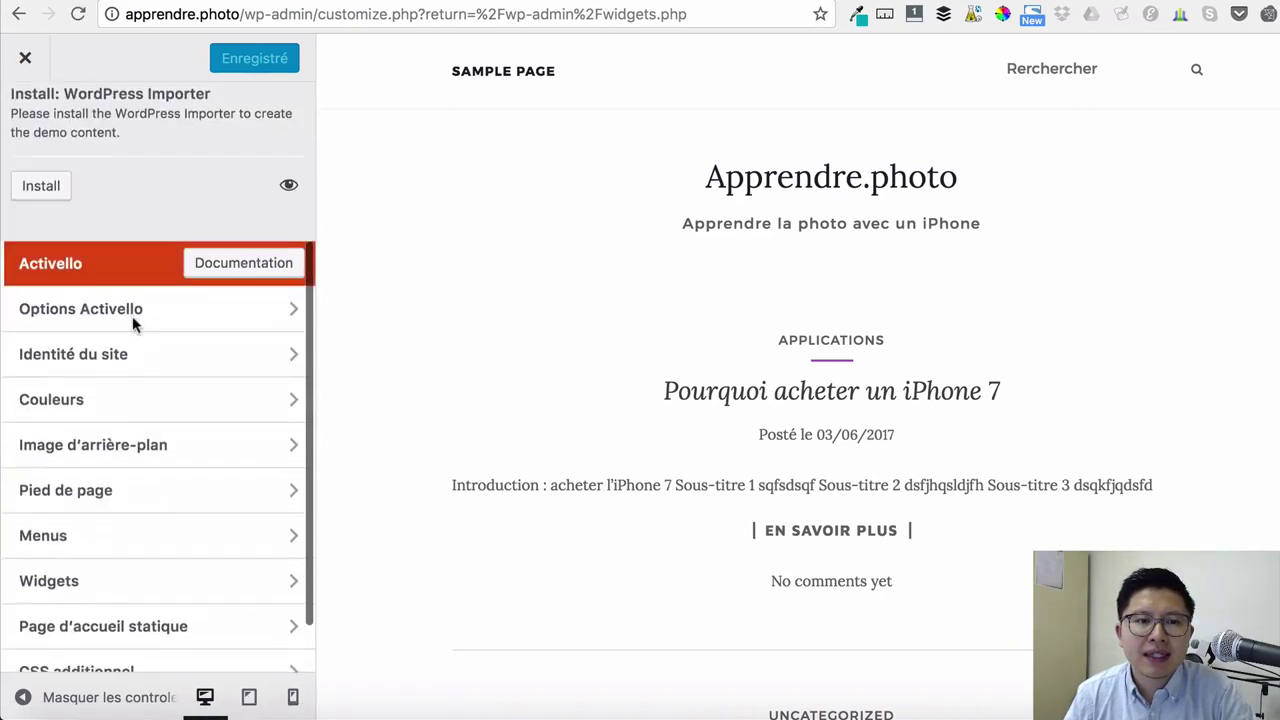
left_click(75, 485)
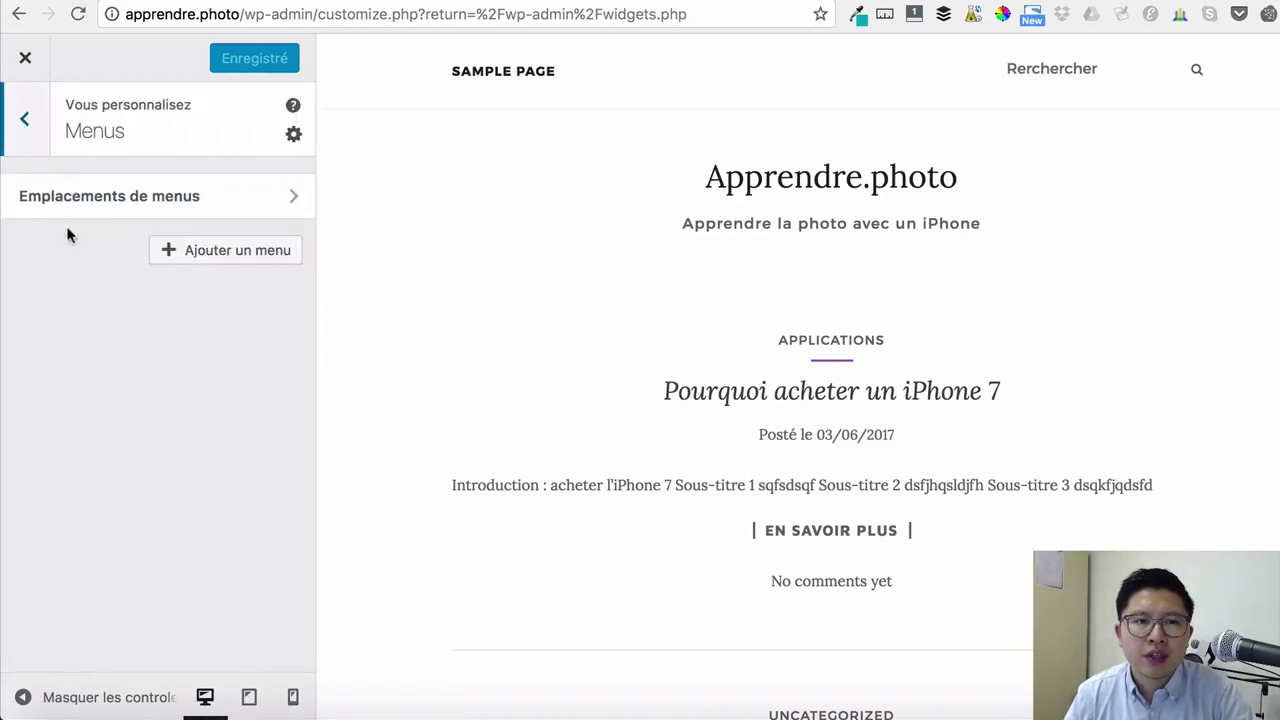
- Check which menus can be assigned to the Menu principal location and return to the menu overview
left_click(107, 196)
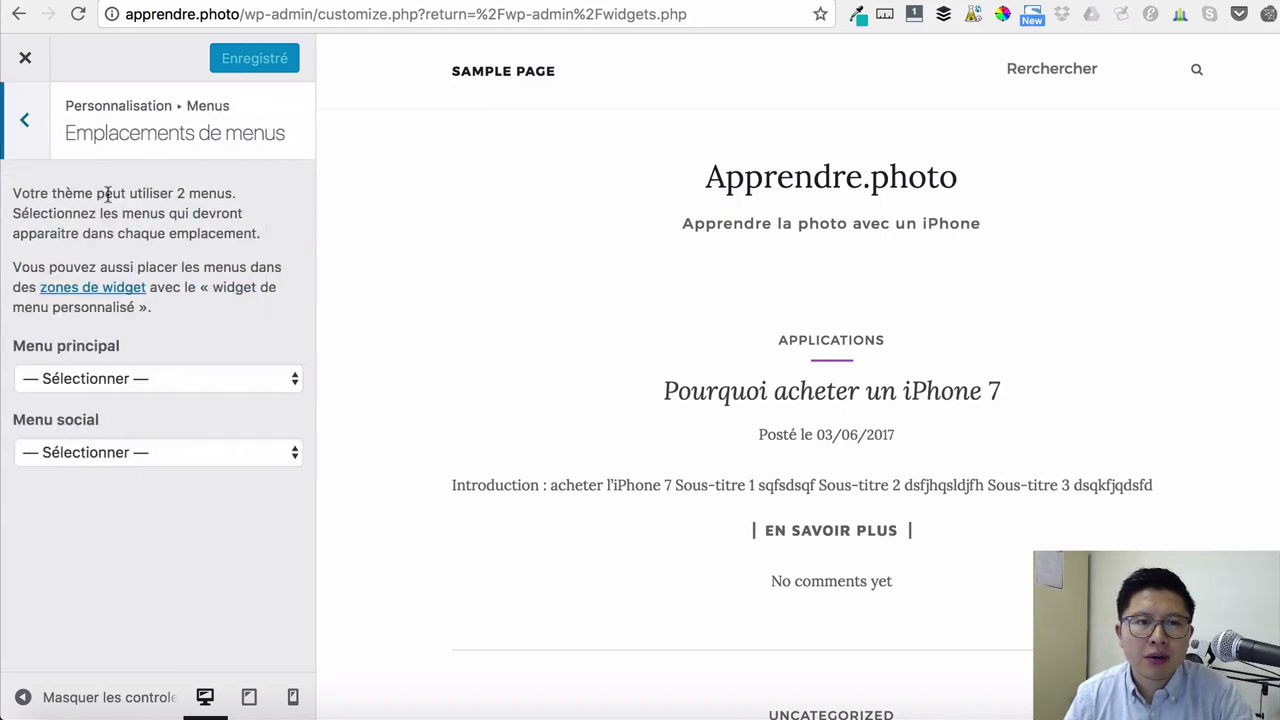
left_click(122, 373)
left_click(116, 374)
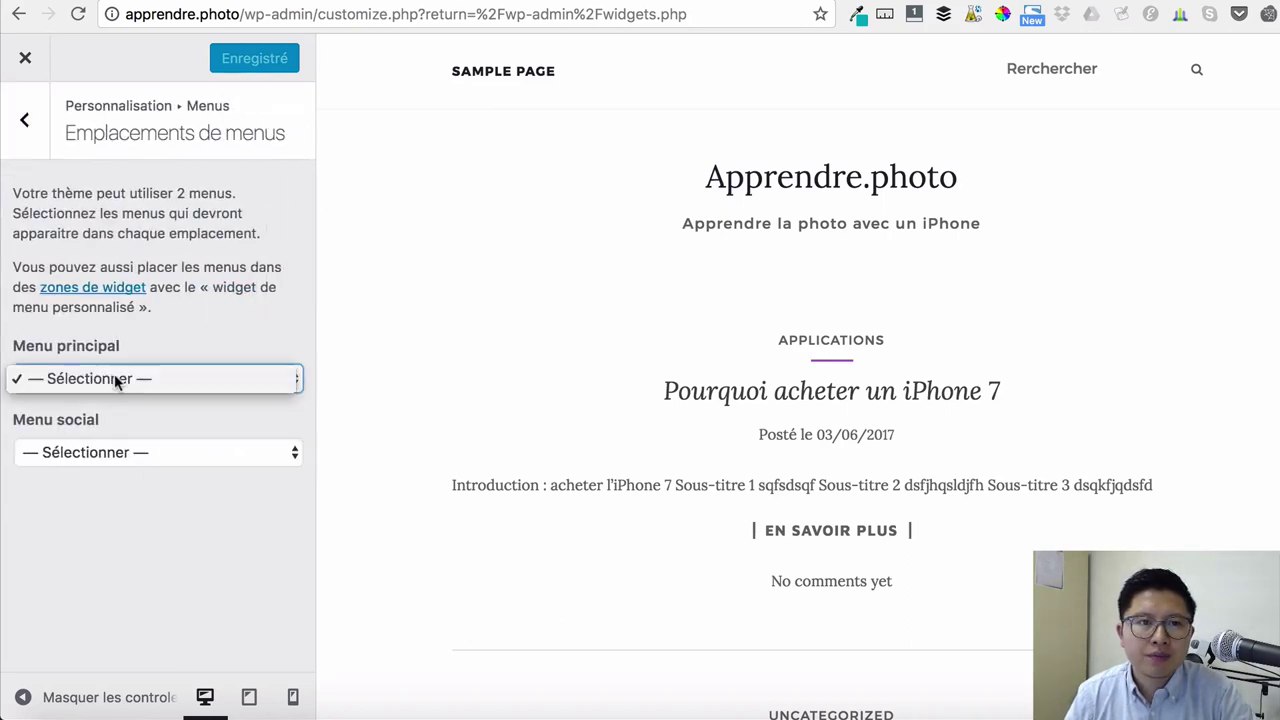
left_click(24, 121)
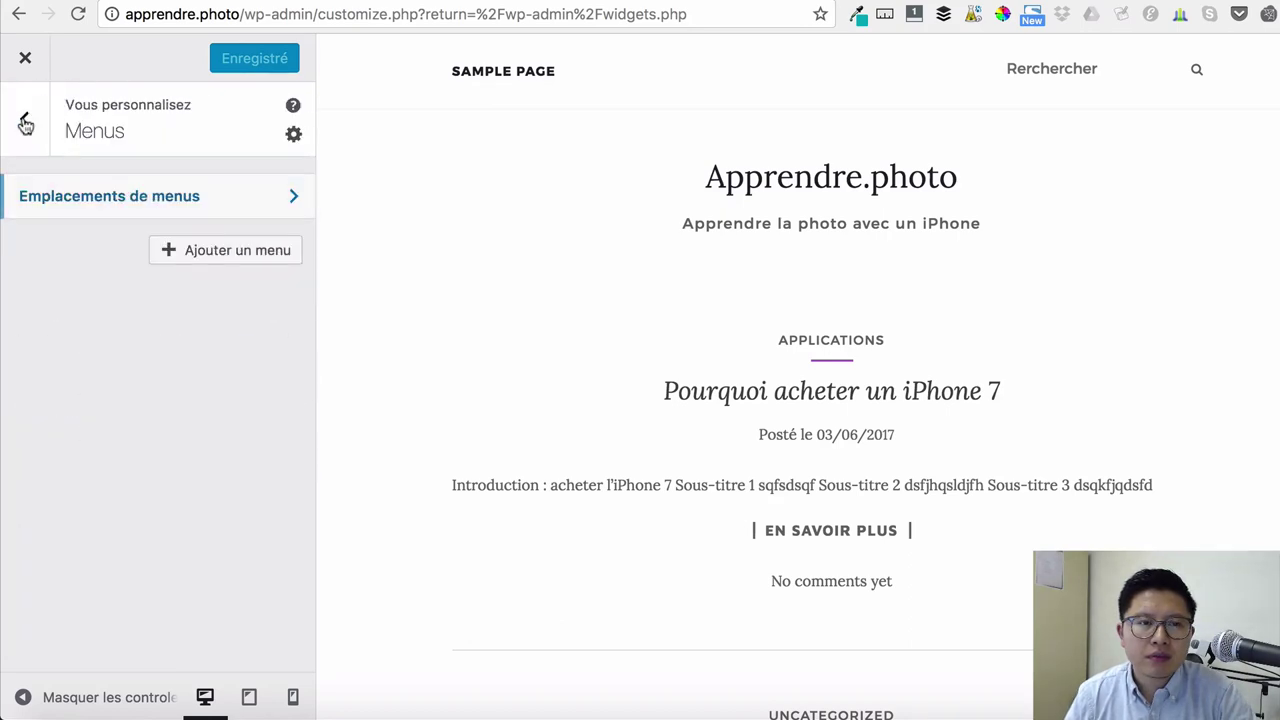
- Create a new navigation menu named "Menu du haut"
left_click(214, 250)
left_click(226, 312)
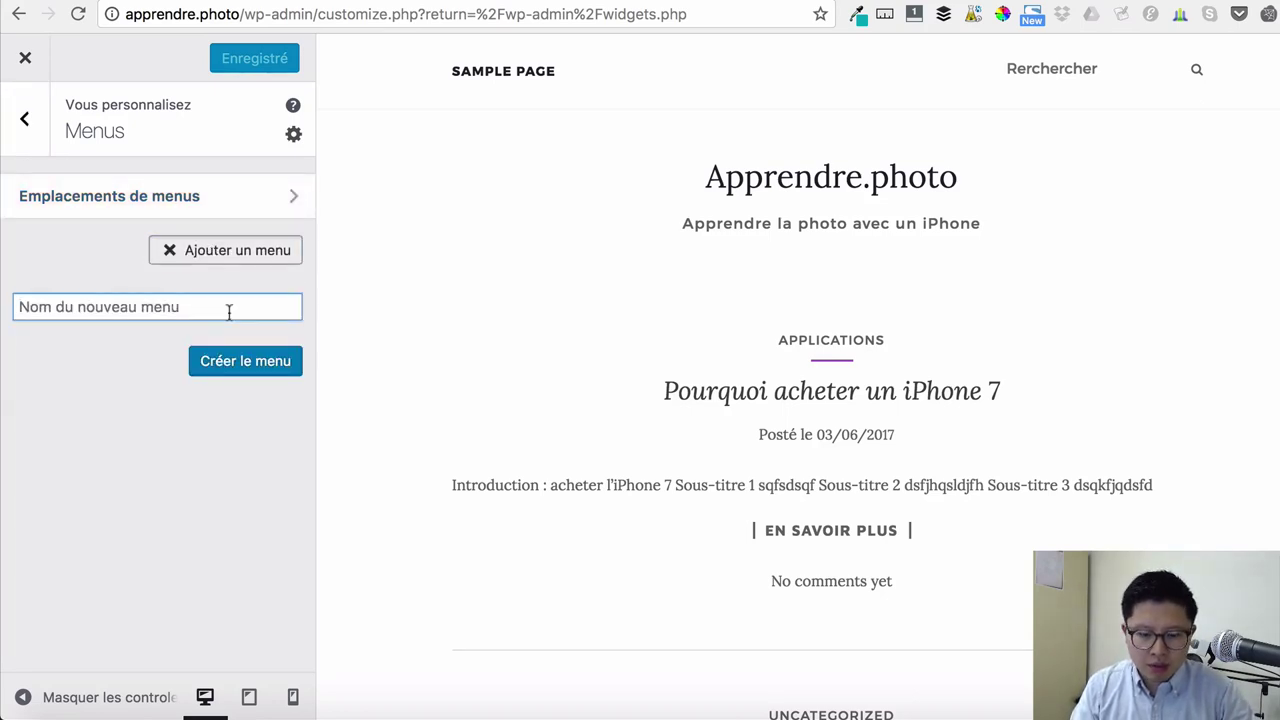
type("Menu du haut")
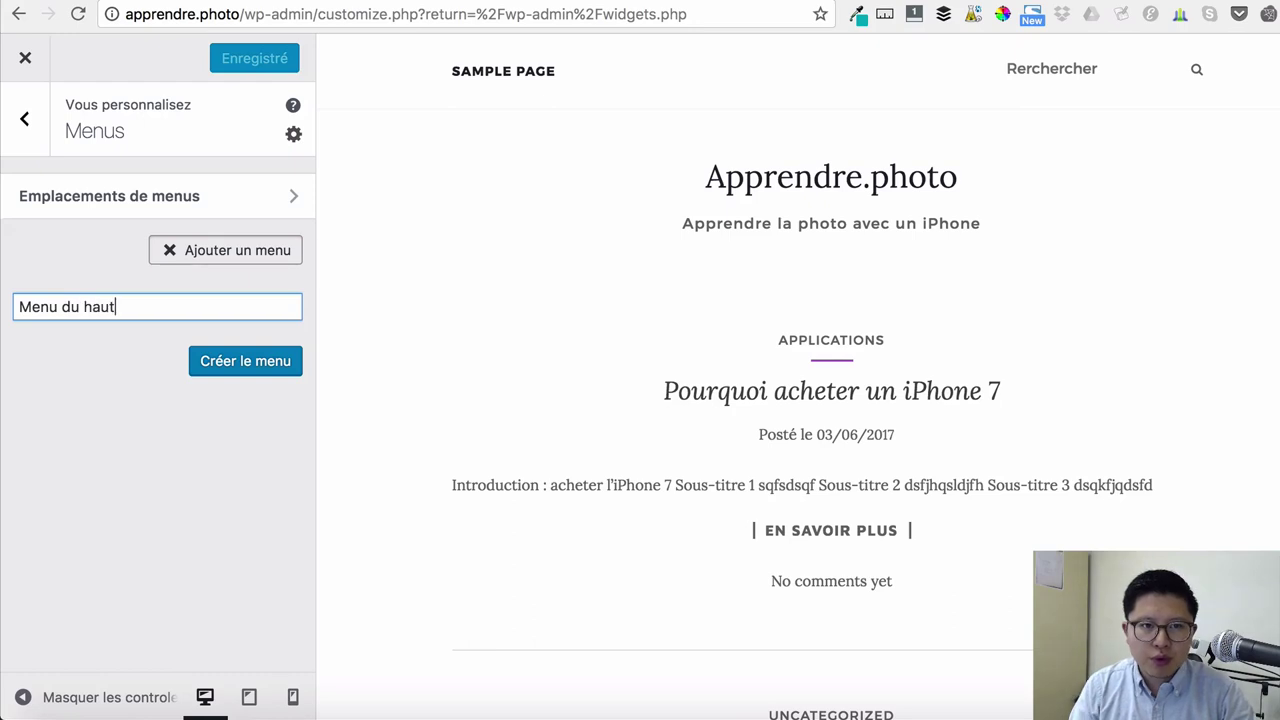
left_click(237, 364)
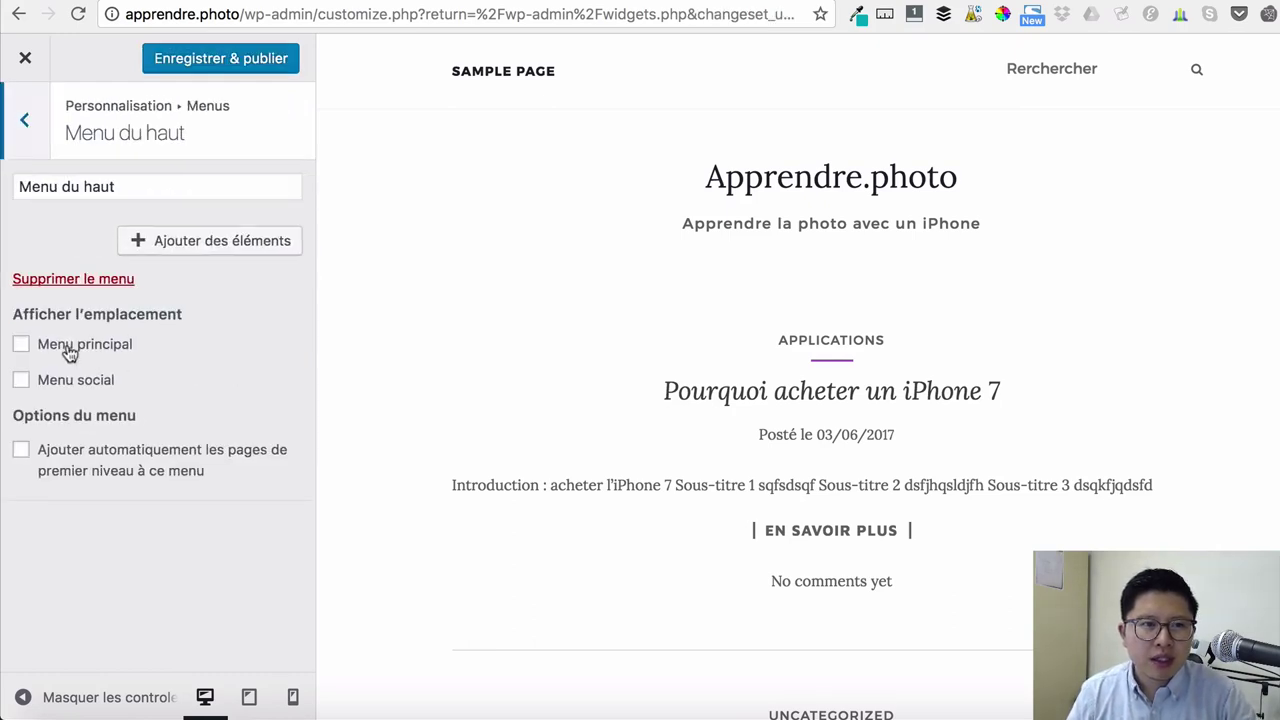
- Add the Matériel, Applications and Interview categories to "Menu du haut" and publish the changes
left_click(185, 245)
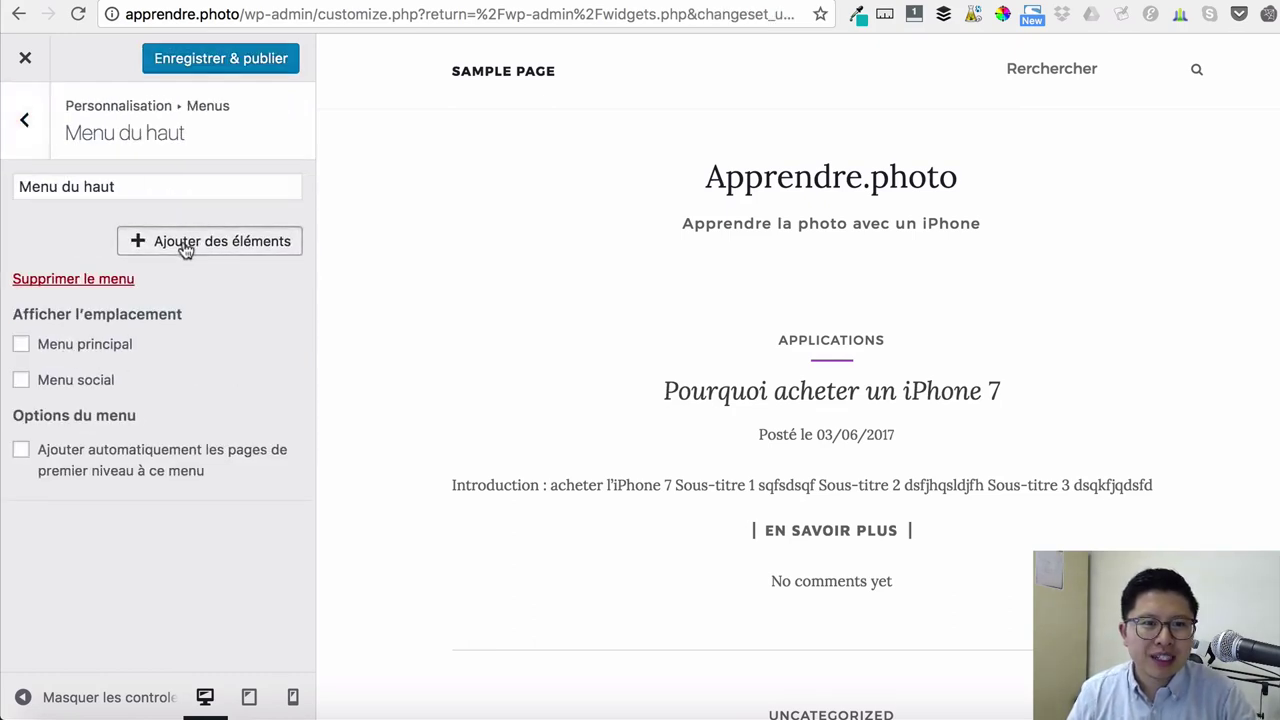
left_click(569, 420)
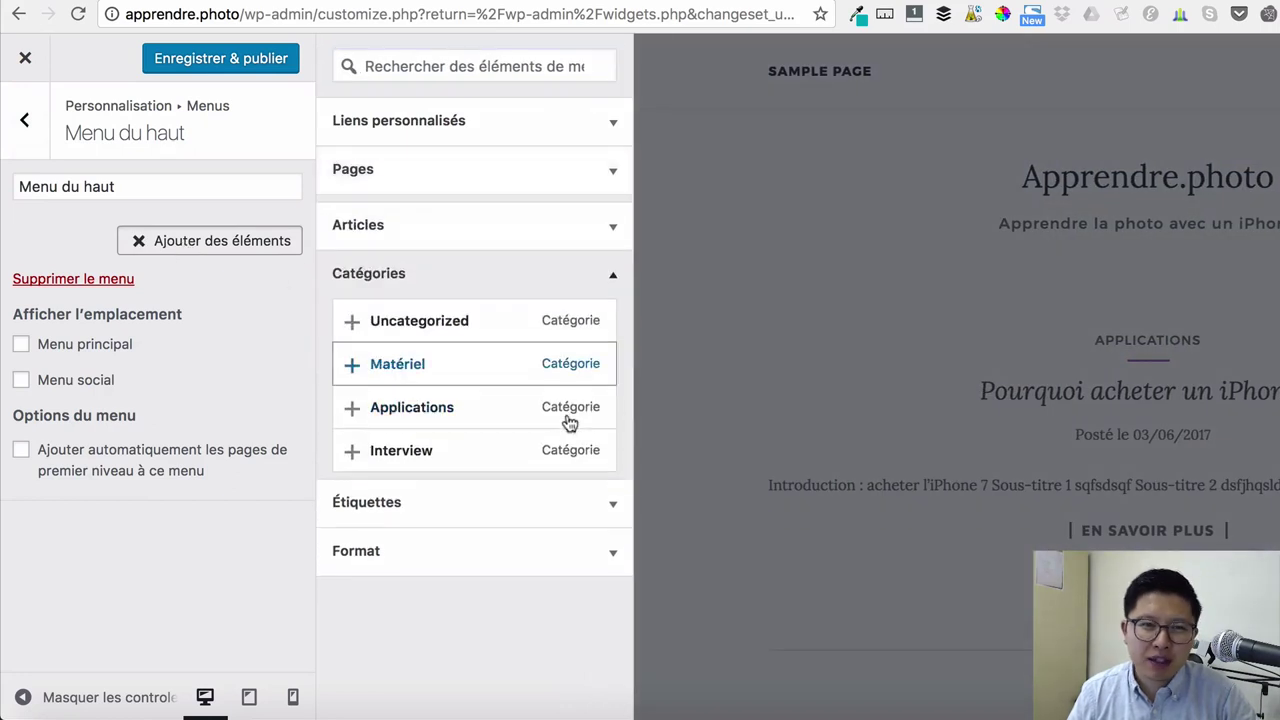
left_click(352, 361)
left_click(352, 404)
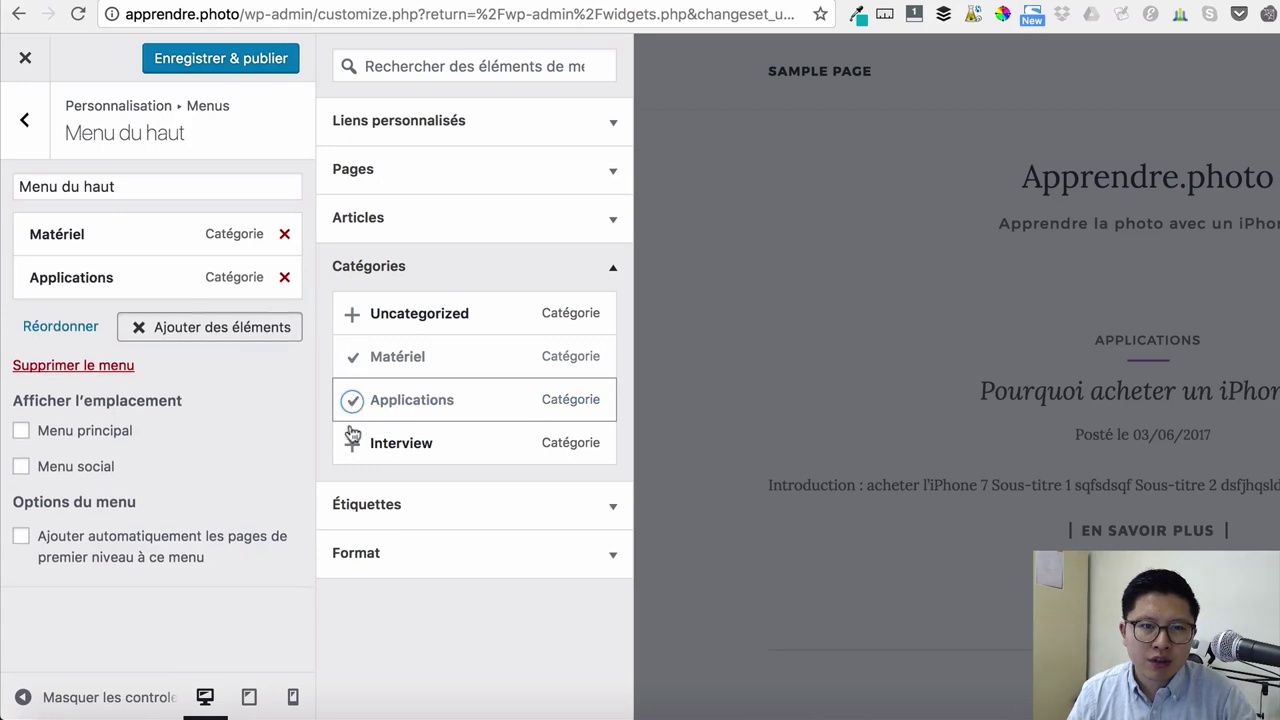
left_click(352, 447)
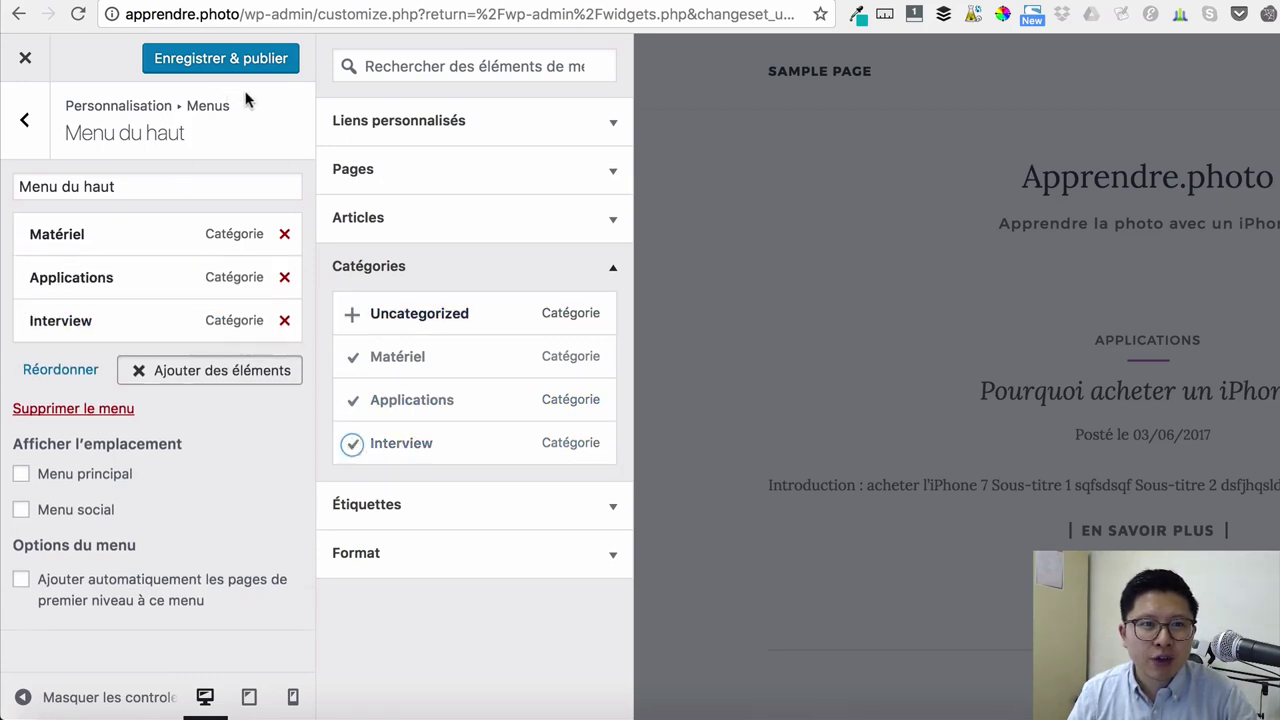
left_click(257, 57)
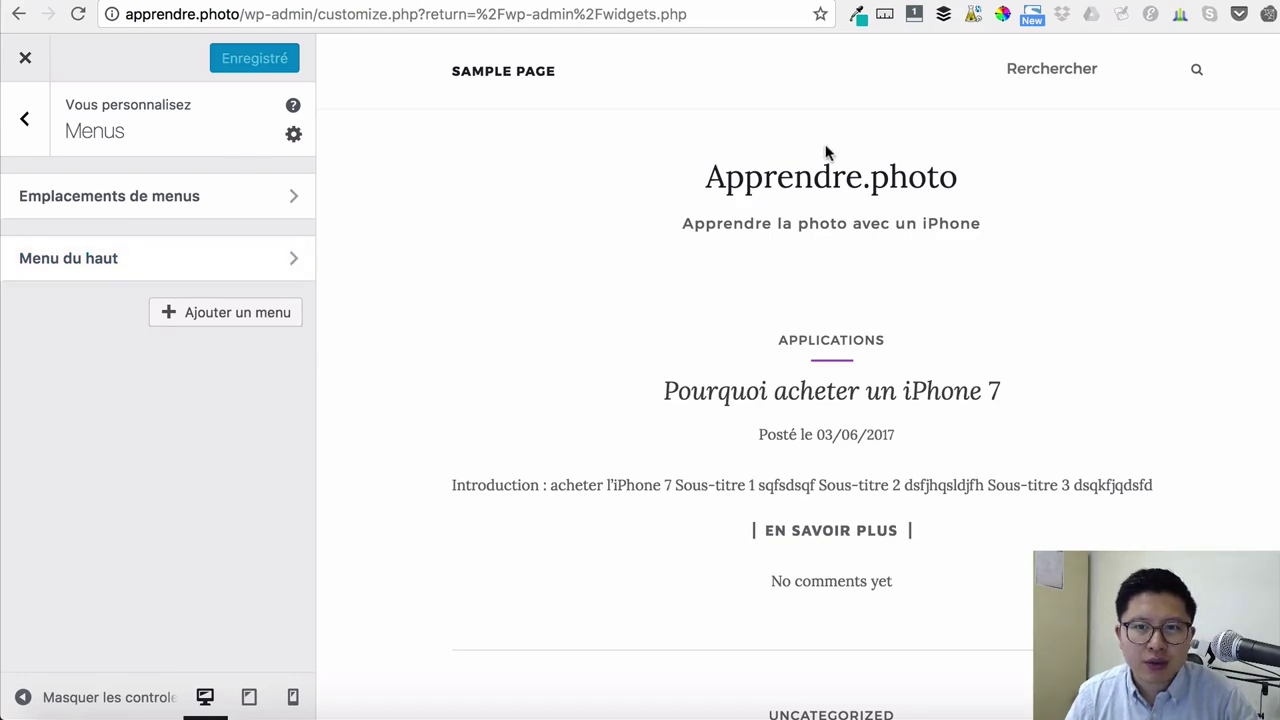
- Look over the home page preview for the new menu and switch to the published article page
scroll(826, 178, "down", 3)
scroll(826, 178, "up", 3)
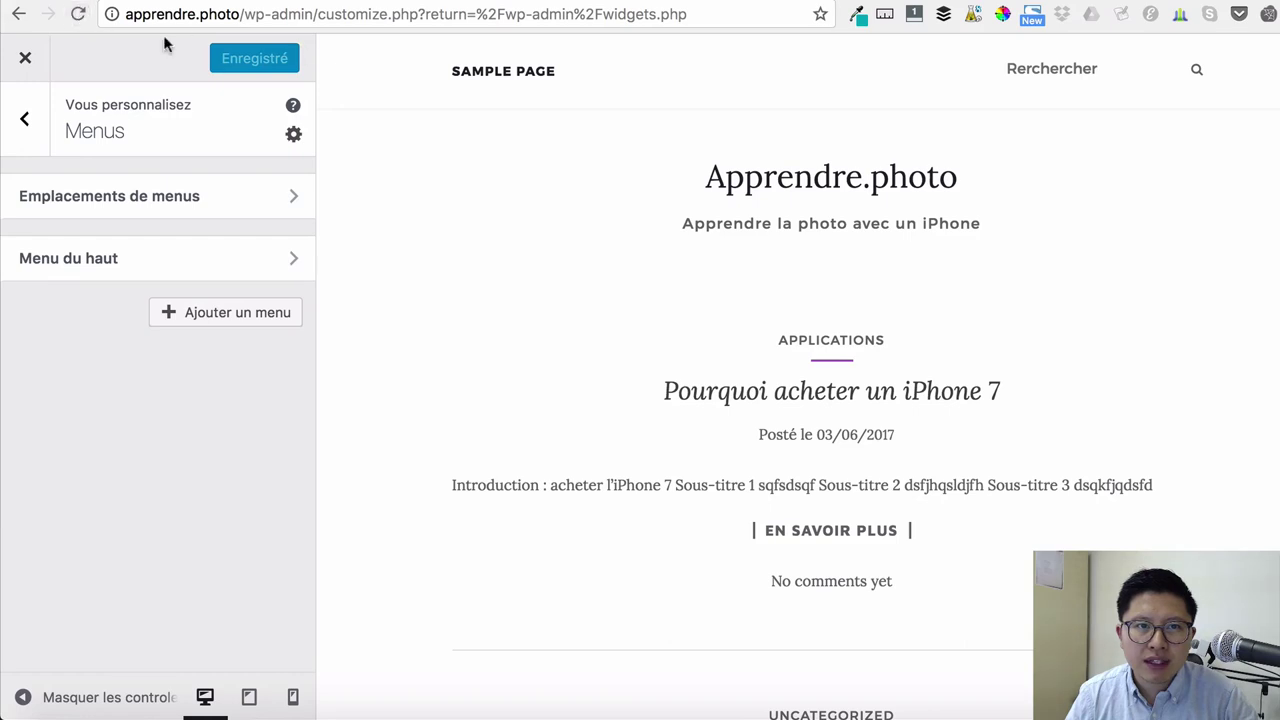
left_click(78, 14)
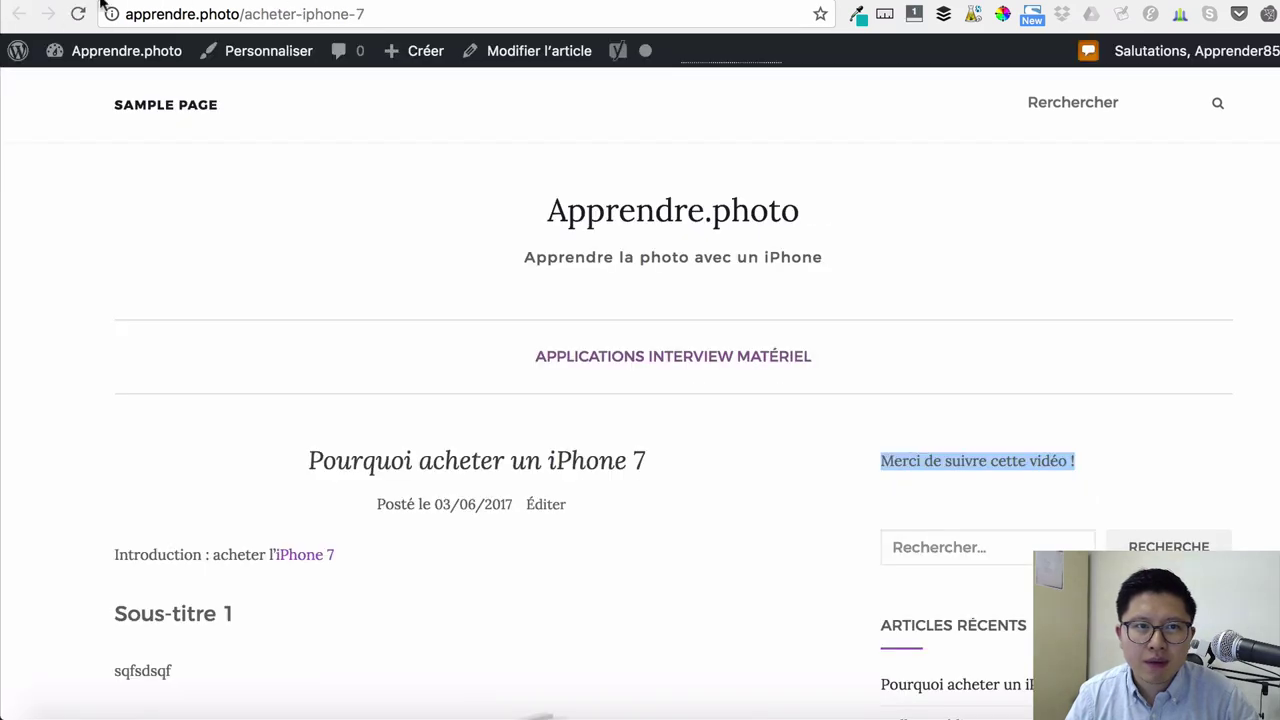